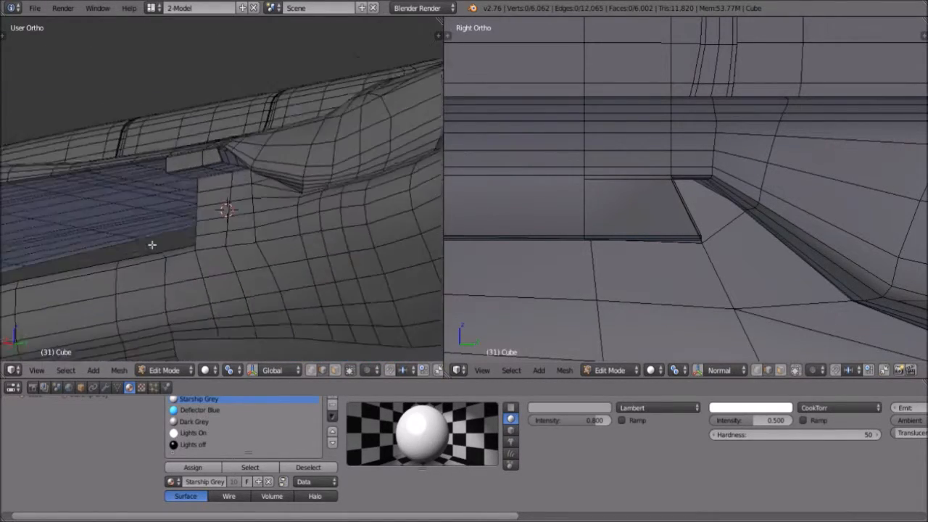
# Delete the four parallel edges across the slanted end of the hull recess.
pyautogui.scroll(-3, 283, 264)
pyautogui.scroll(8, 292, 266)
pyautogui.scroll(-7, 325, 274)
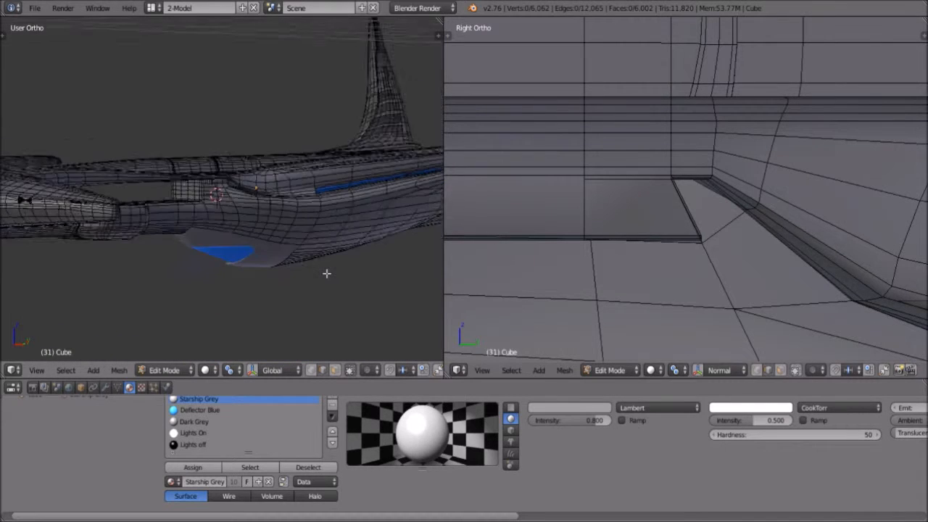
pyautogui.scroll(11, 324, 276)
pyautogui.moveTo(282, 195); pyautogui.dragTo(196, 126, button='middle')
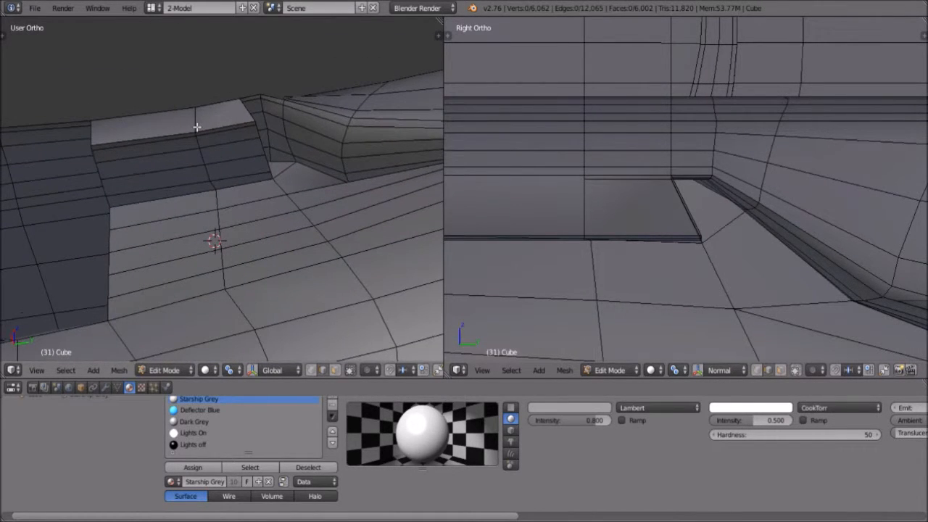
pyautogui.moveTo(269, 142); pyautogui.dragTo(280, 196, button='middle')
pyautogui.rightClick(214, 209)
pyautogui.keyDown('shift'); pyautogui.rightClick(209, 225); pyautogui.keyUp('shift')
pyautogui.keyDown('shift'); pyautogui.rightClick(290, 230); pyautogui.keyUp('shift')
pyautogui.moveTo(290, 230)
pyautogui.mouseDown(button='middle')
pyautogui.moveTo(259, 234)
pyautogui.moveTo(303, 221)
pyautogui.mouseUp(button='middle')
pyautogui.keyDown('shift'); pyautogui.rightClick(303, 220); pyautogui.keyUp('shift')
pyautogui.press('x')
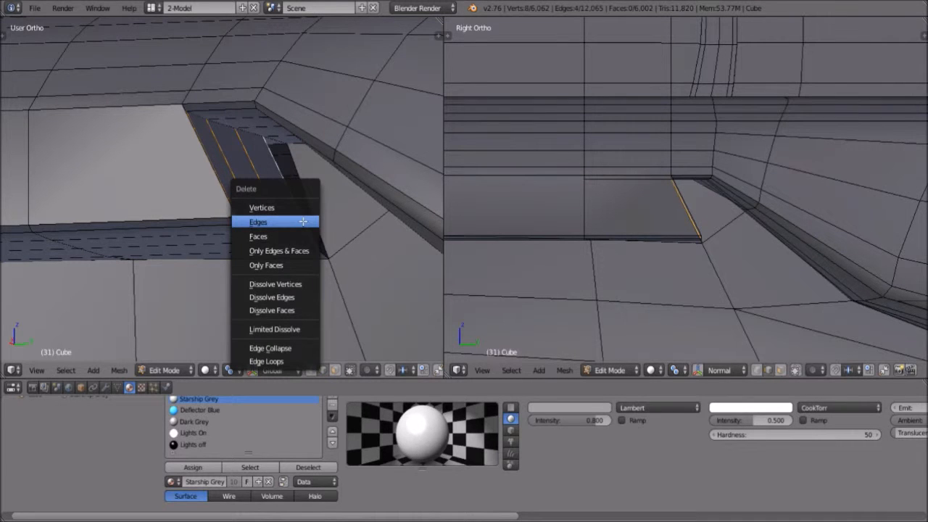
pyautogui.click(244, 225)
pyautogui.moveTo(245, 226); pyautogui.dragTo(308, 219, button='middle')
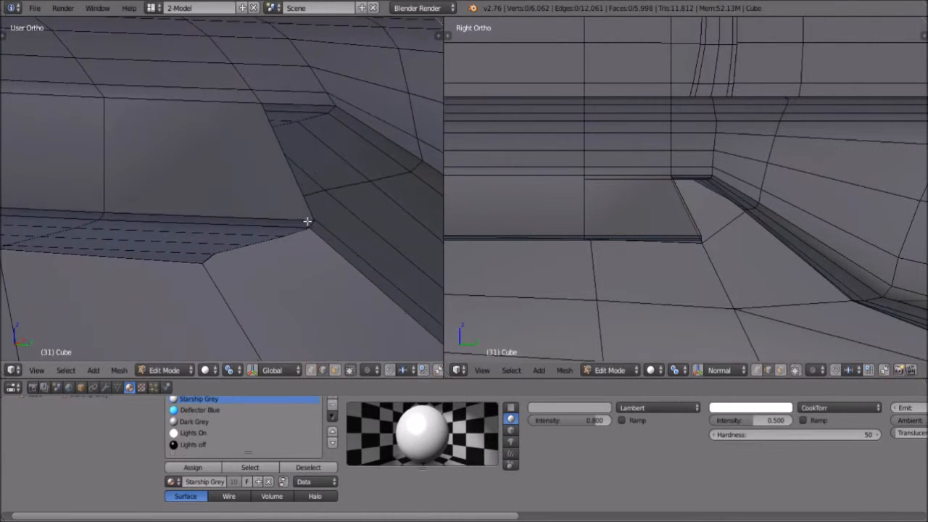
pyautogui.rightClick(348, 160)
pyautogui.keyDown('shift'); pyautogui.rightClick(348, 160); pyautogui.keyUp('shift')
pyautogui.keyDown('shift'); pyautogui.rightClick(312, 180); pyautogui.keyUp('shift')
pyautogui.moveTo(312, 181)
pyautogui.mouseDown(button='middle')
pyautogui.moveTo(300, 195)
pyautogui.moveTo(305, 148)
pyautogui.moveTo(301, 182)
pyautogui.mouseUp(button='middle')
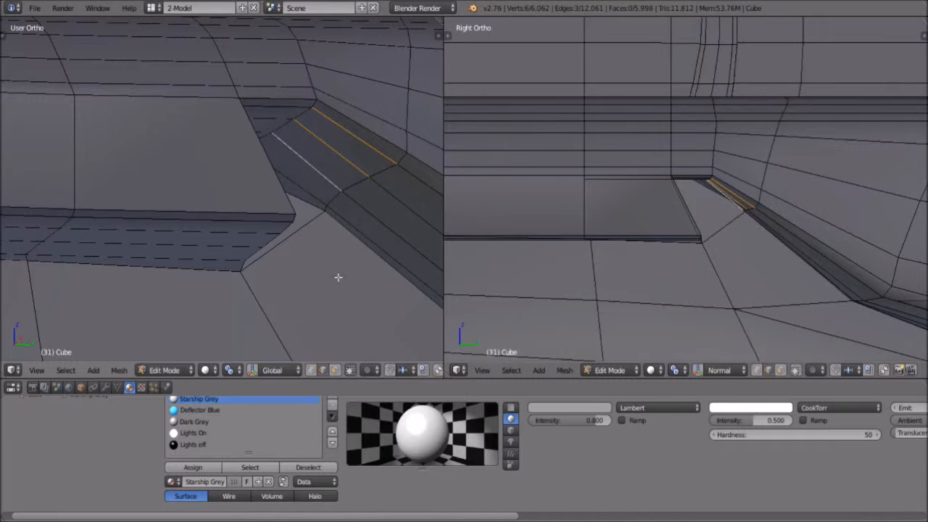
pyautogui.press('f')
# Delete the four vertices along the recess's inner corner edge and the stray vertex beside them.
pyautogui.moveTo(297, 217); pyautogui.dragTo(287, 181, button='middle')
pyautogui.rightClick(292, 171)
pyautogui.keyDown('shift'); pyautogui.rightClick(292, 147); pyautogui.keyUp('shift')
pyautogui.keyDown('shift'); pyautogui.rightClick(282, 108); pyautogui.keyUp('shift')
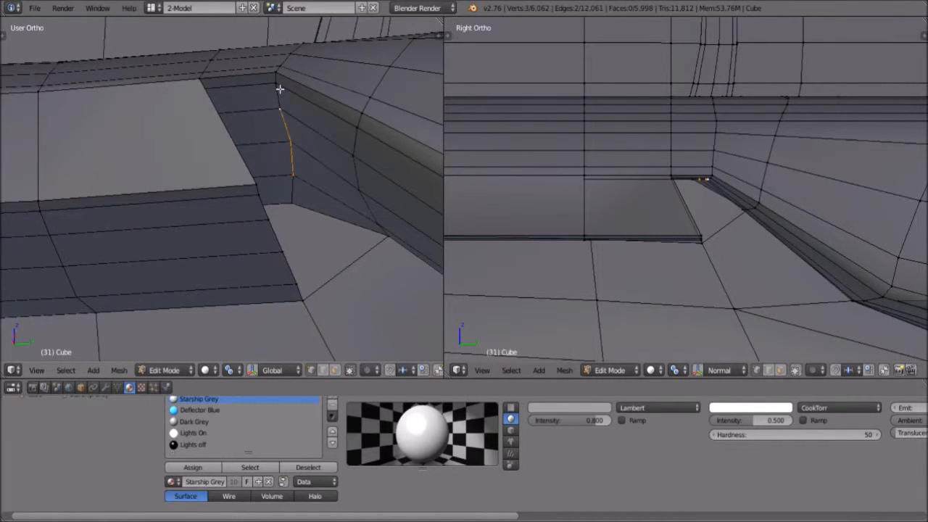
pyautogui.press('x')
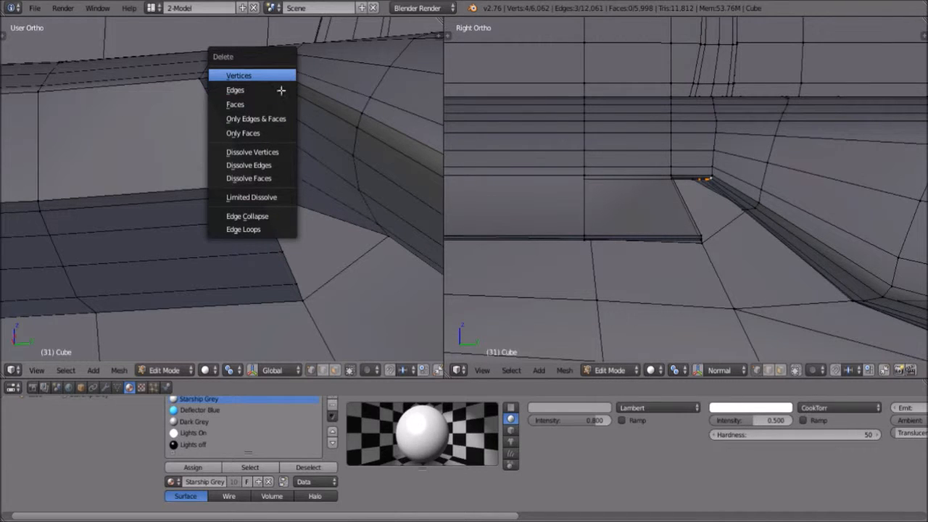
pyautogui.press('Return')
pyautogui.moveTo(301, 197)
pyautogui.mouseDown(button='middle')
pyautogui.moveTo(295, 213)
pyautogui.moveTo(301, 180)
pyautogui.moveTo(314, 199)
pyautogui.mouseUp(button='middle')
pyautogui.rightClick(315, 198)
pyautogui.press('x')
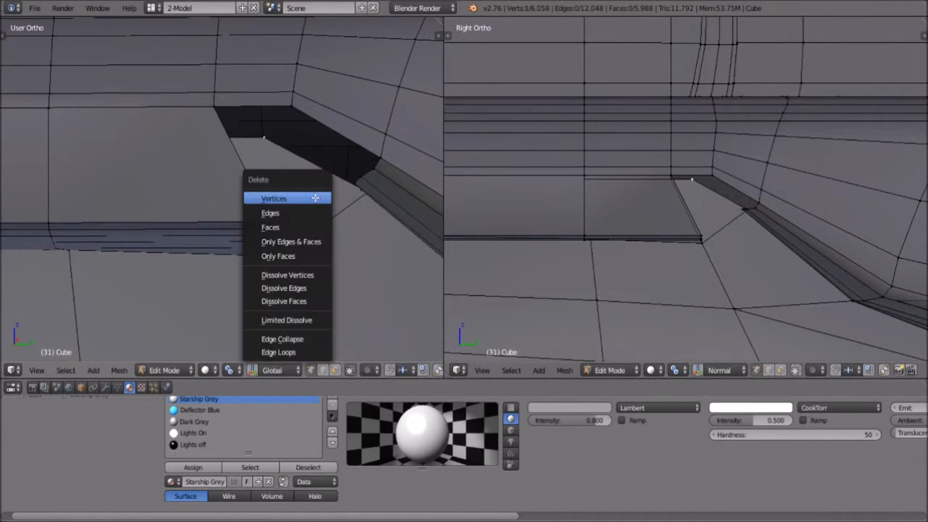
pyautogui.click(315, 198)
# Delete the connected row of four leftover vertices inside the opened gap.
pyautogui.moveTo(316, 198)
pyautogui.mouseDown(button='middle')
pyautogui.moveTo(266, 207)
pyautogui.moveTo(262, 171)
pyautogui.moveTo(251, 195)
pyautogui.moveTo(277, 214)
pyautogui.moveTo(316, 192)
pyautogui.mouseUp(button='middle')
pyautogui.keyDown('shift'); pyautogui.rightClick(288, 169); pyautogui.keyUp('shift')
pyautogui.keyDown('shift'); pyautogui.rightClick(250, 147); pyautogui.keyUp('shift')
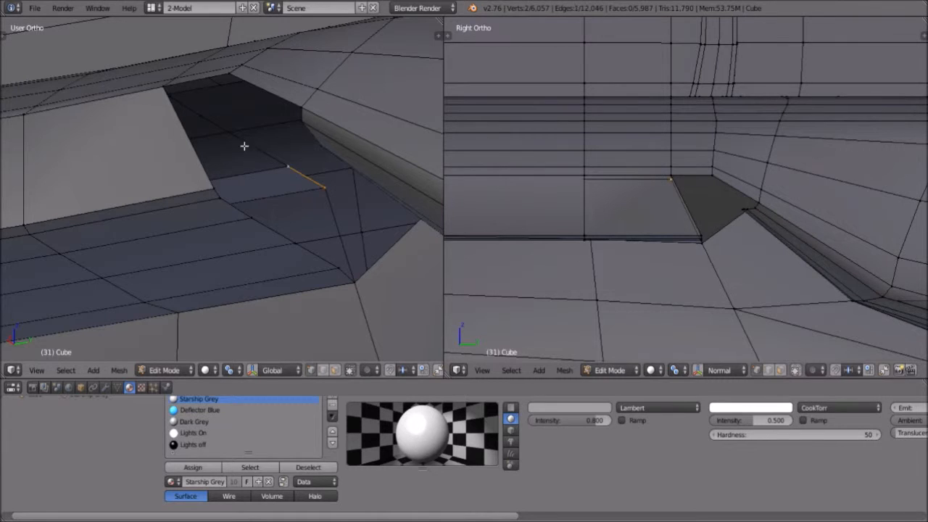
pyautogui.keyDown('shift'); pyautogui.rightClick(203, 118); pyautogui.keyUp('shift')
pyautogui.moveTo(261, 173); pyautogui.dragTo(245, 170, button='middle')
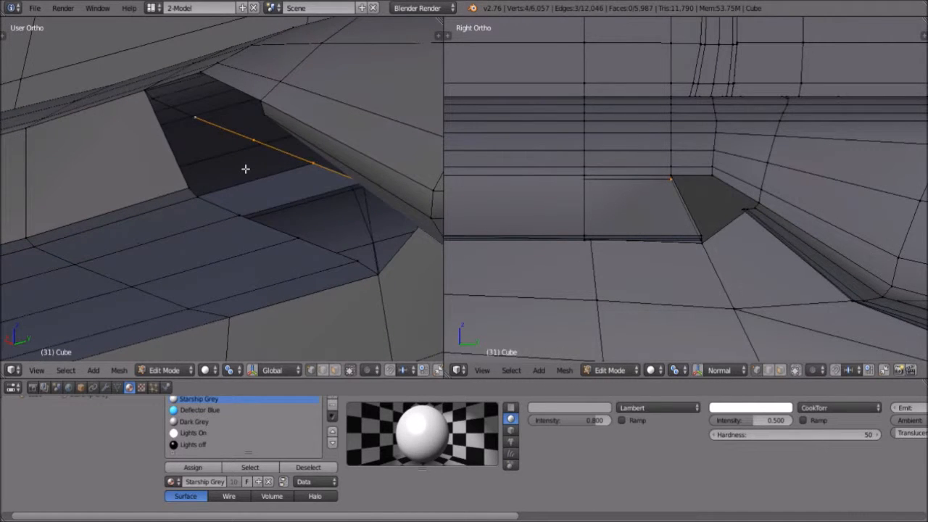
pyautogui.press('x')
pyautogui.click(247, 171)
# Delete the three remaining stray vertices around the inside of the gap.
pyautogui.moveTo(305, 230); pyautogui.dragTo(280, 220, button='middle')
pyautogui.rightClick(221, 168)
pyautogui.keyDown('shift'); pyautogui.rightClick(286, 194); pyautogui.keyUp('shift')
pyautogui.press('x')
pyautogui.click(286, 195)
pyautogui.moveTo(286, 194); pyautogui.dragTo(230, 207, button='middle')
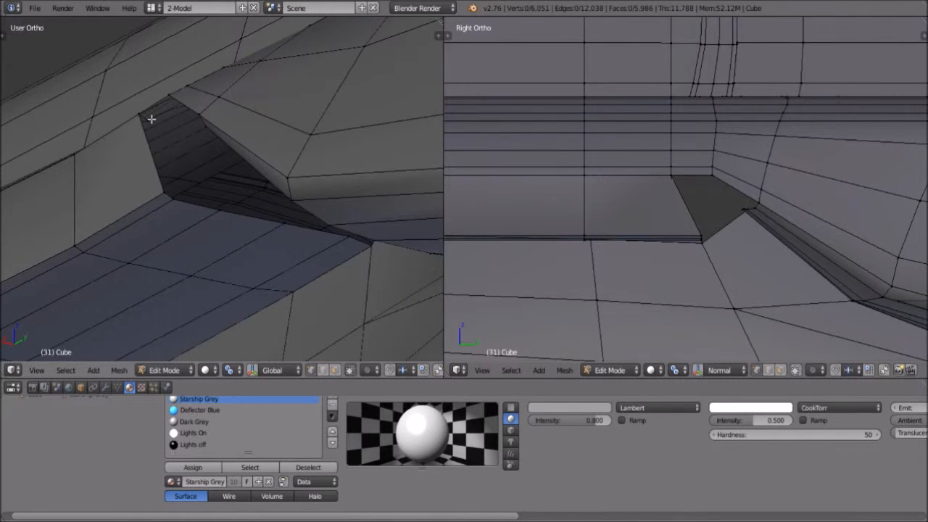
pyautogui.press('x')
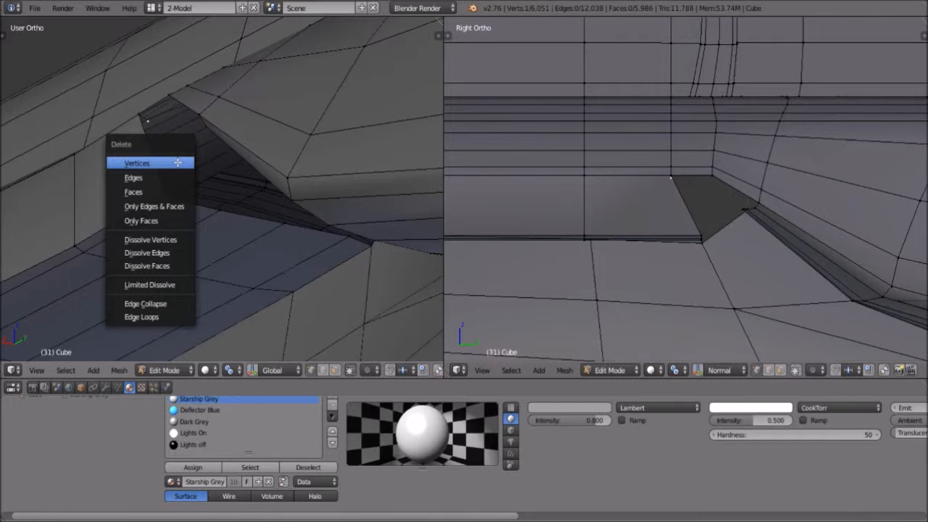
pyautogui.press('Return')
# Examine the hull around the opened gap from farther out and from several angles.
pyautogui.moveTo(166, 171); pyautogui.dragTo(233, 151, button='middle')
pyautogui.scroll(-9, 282, 203)
pyautogui.scroll(-9, 256, 209)
pyautogui.scroll(8, 280, 241)
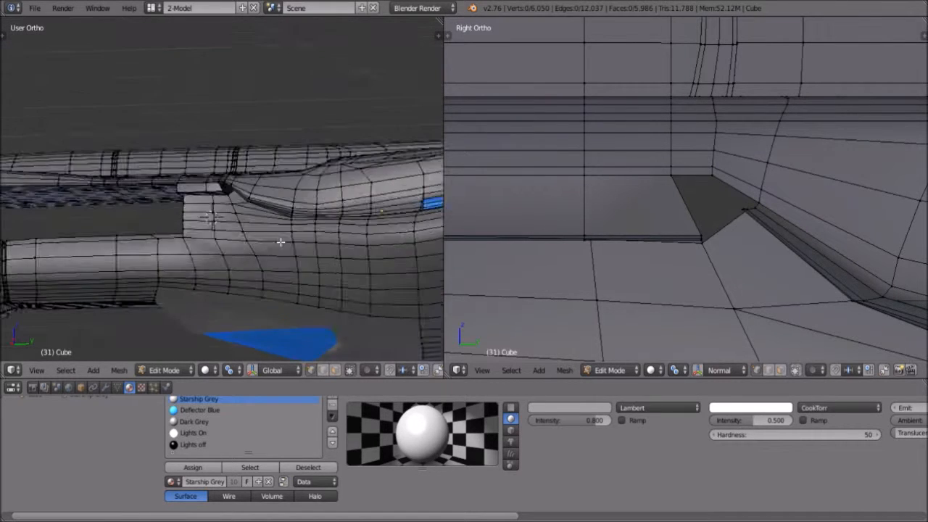
pyautogui.scroll(-3, 281, 241)
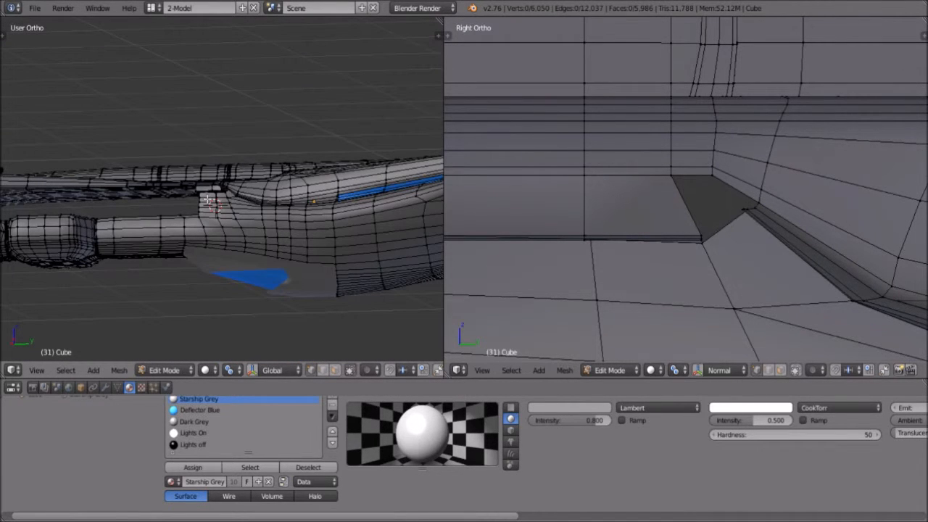
pyautogui.moveTo(244, 206); pyautogui.dragTo(234, 206, button='middle')
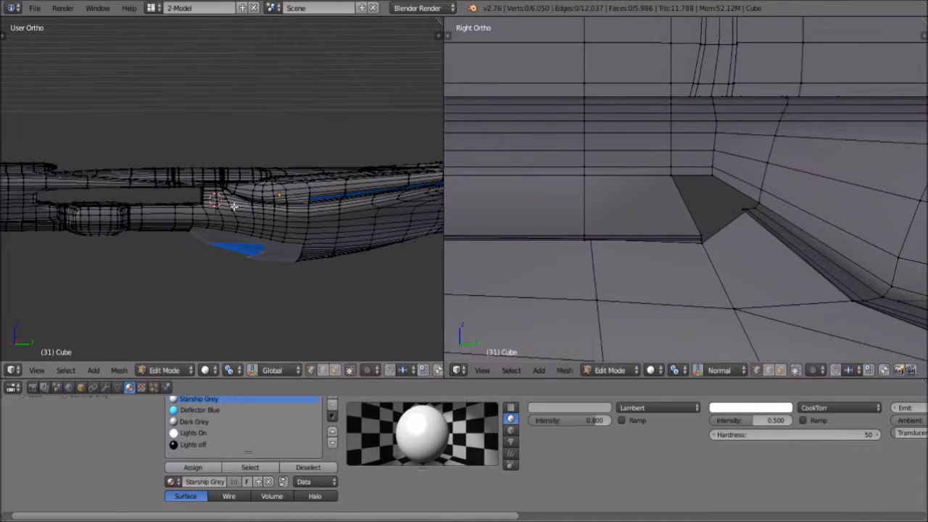
pyautogui.moveTo(361, 206); pyautogui.dragTo(323, 190, button='middle')
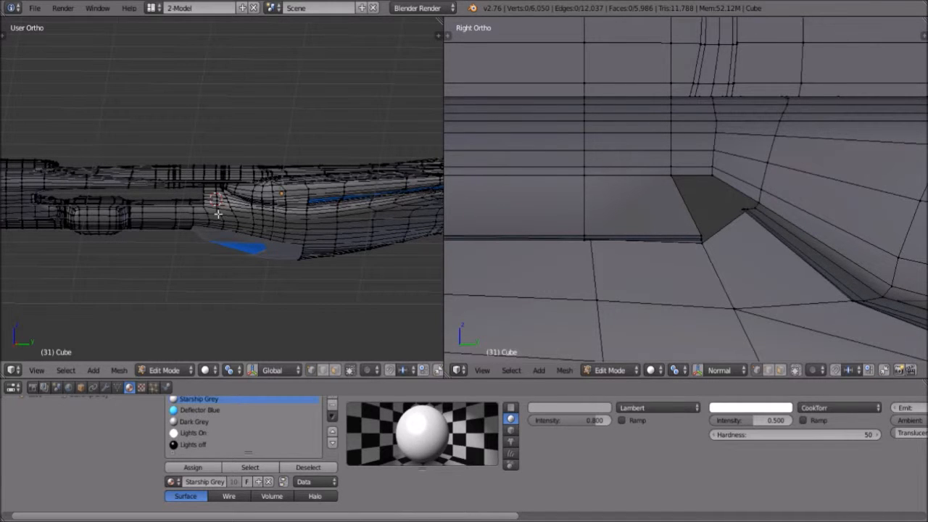
pyautogui.moveTo(224, 183); pyautogui.dragTo(229, 166, button='middle')
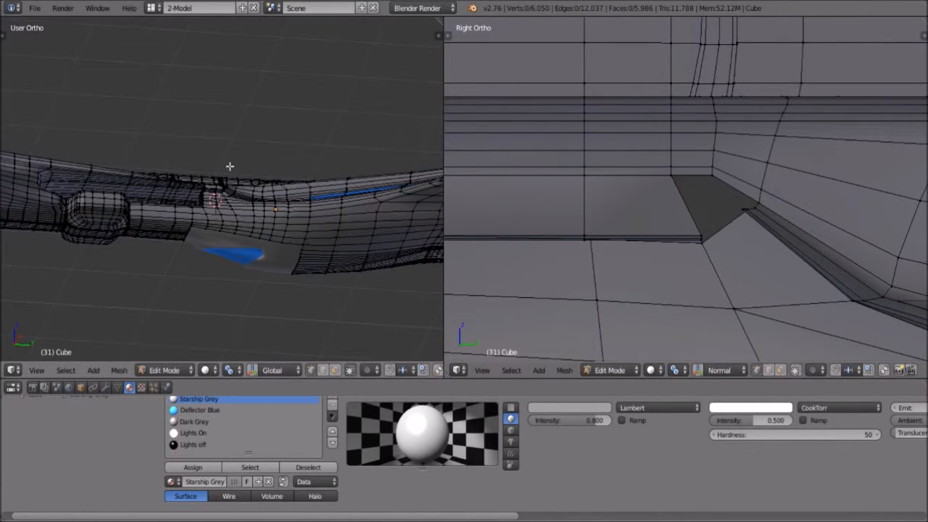
# Start bridging the gap from its lower edge by filling between opposite vertices of the two recessed strips.
pyautogui.scroll(8, 231, 178)
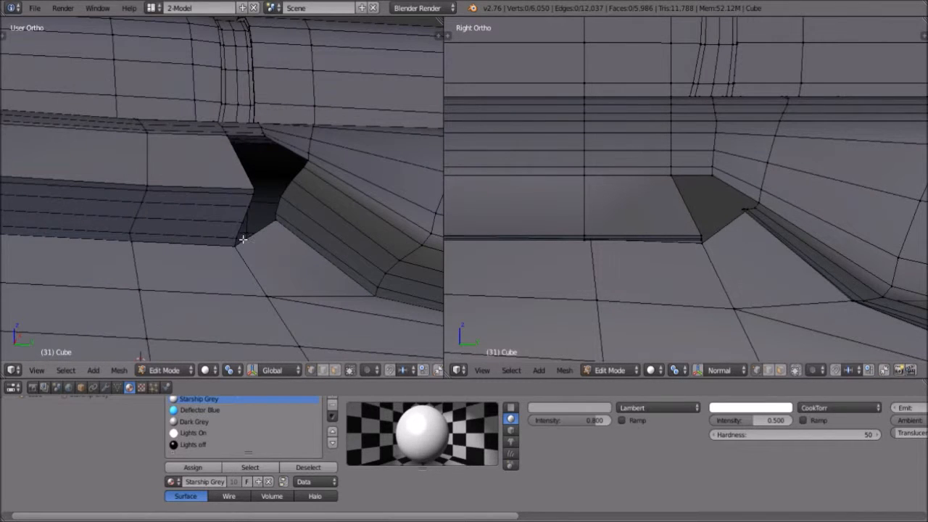
pyautogui.scroll(2, 230, 271)
pyautogui.rightClick(239, 265)
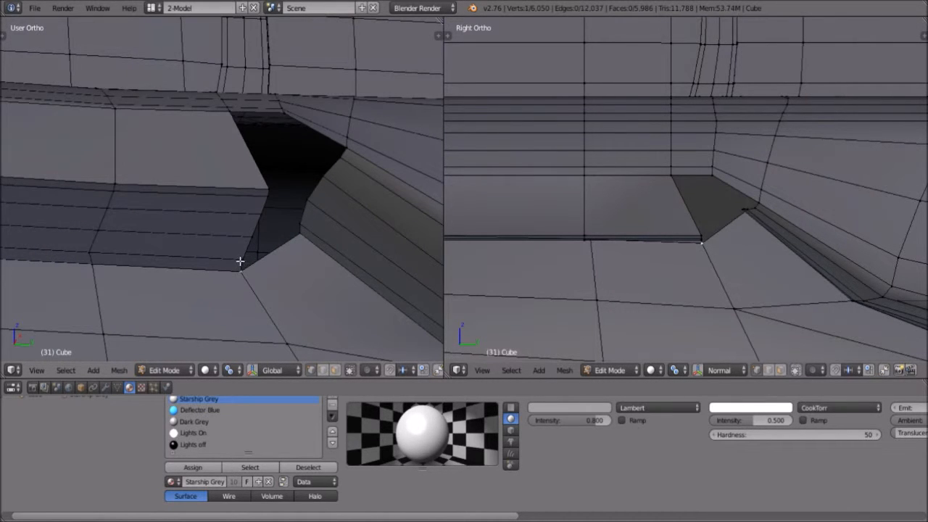
pyautogui.keyDown('shift'); pyautogui.rightClick(301, 232); pyautogui.keyUp('shift')
pyautogui.press('f')
pyautogui.rightClick(253, 241)
pyautogui.keyDown('shift'); pyautogui.rightClick(300, 220); pyautogui.keyUp('shift')
pyautogui.press('f')
pyautogui.rightClick(259, 221)
pyautogui.keyDown('shift'); pyautogui.rightClick(318, 188); pyautogui.keyUp('shift')
pyautogui.press('f')
# Continue filling faces up to the upper edge of the gap to complete the connecting strip.
pyautogui.press('a')
pyautogui.keyDown('shift'); pyautogui.rightClick(326, 171); pyautogui.keyUp('shift')
pyautogui.press('f')
pyautogui.press('a')
pyautogui.rightClick(273, 190)
pyautogui.keyDown('shift'); pyautogui.rightClick(346, 155); pyautogui.keyUp('shift')
pyautogui.keyDown('shift'); pyautogui.rightClick(338, 177); pyautogui.keyUp('shift')
pyautogui.press('f')
pyautogui.press('a')
# Fill the remaining four-sided hole above the new strip with a face.
pyautogui.moveTo(321, 176); pyautogui.dragTo(251, 184, button='middle')
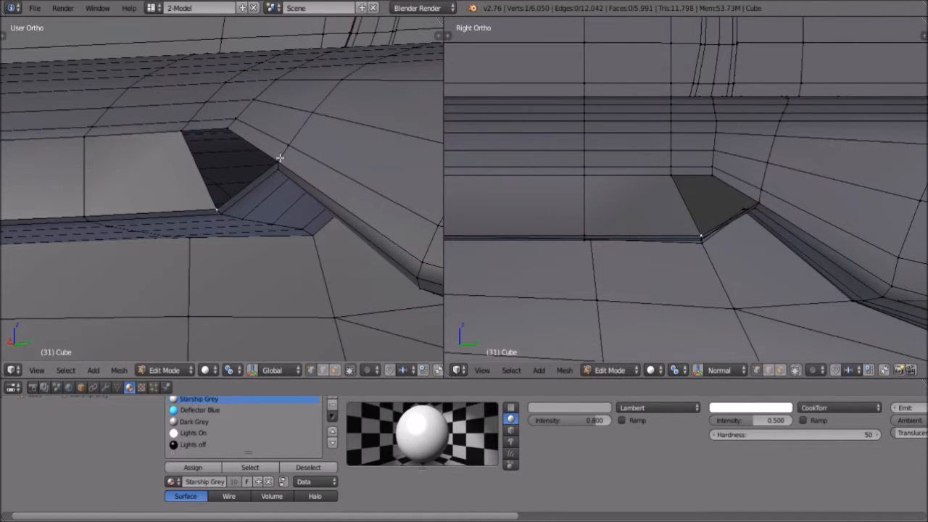
pyautogui.keyDown('shift'); pyautogui.rightClick(184, 132); pyautogui.keyUp('shift')
pyautogui.keyDown('shift'); pyautogui.rightClick(226, 131); pyautogui.keyUp('shift')
pyautogui.press('f')
pyautogui.press('a')
# Select the six vertices along the corner edge where the new strip meets the adjoining hull strip.
pyautogui.moveTo(220, 166); pyautogui.dragTo(189, 230, button='middle')
pyautogui.moveTo(271, 217); pyautogui.dragTo(175, 170, button='middle')
pyautogui.scroll(6, 300, 227)
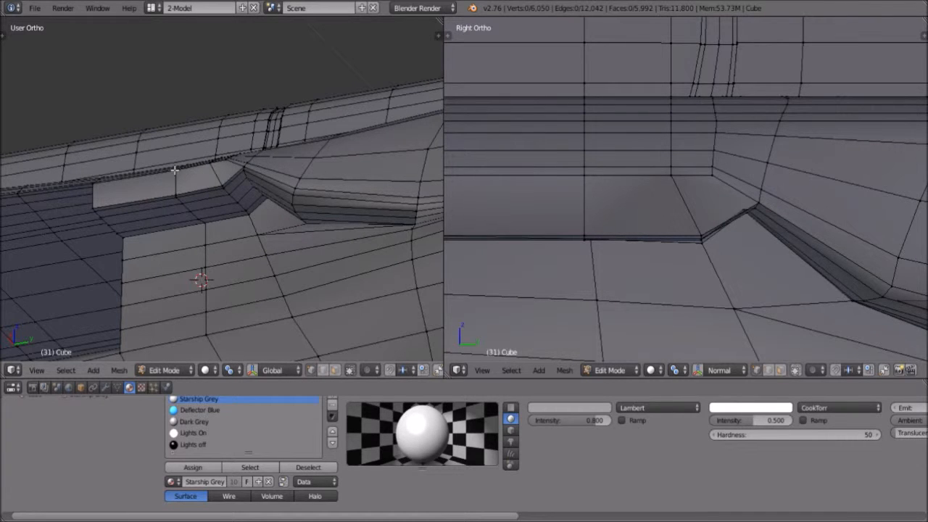
pyautogui.scroll(3, 260, 199)
pyautogui.scroll(2, 284, 138)
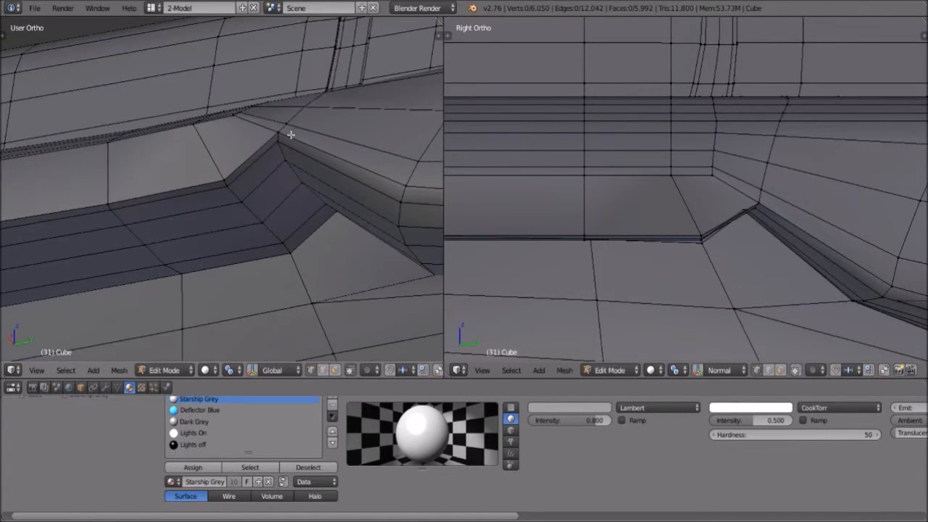
pyautogui.scroll(1, 292, 132)
pyautogui.rightClick(294, 125)
pyautogui.keyDown('shift'); pyautogui.rightClick(296, 141); pyautogui.keyUp('shift')
pyautogui.keyDown('shift'); pyautogui.rightClick(300, 155); pyautogui.keyUp('shift')
pyautogui.keyDown('shift'); pyautogui.rightClick(321, 185); pyautogui.keyUp('shift')
pyautogui.keyDown('shift'); pyautogui.rightClick(349, 212); pyautogui.keyUp('shift')
pyautogui.keyDown('shift'); pyautogui.rightClick(359, 221); pyautogui.keyUp('shift')
pyautogui.moveTo(357, 237); pyautogui.dragTo(381, 219, button='middle')
pyautogui.scroll(2, 790, 274)
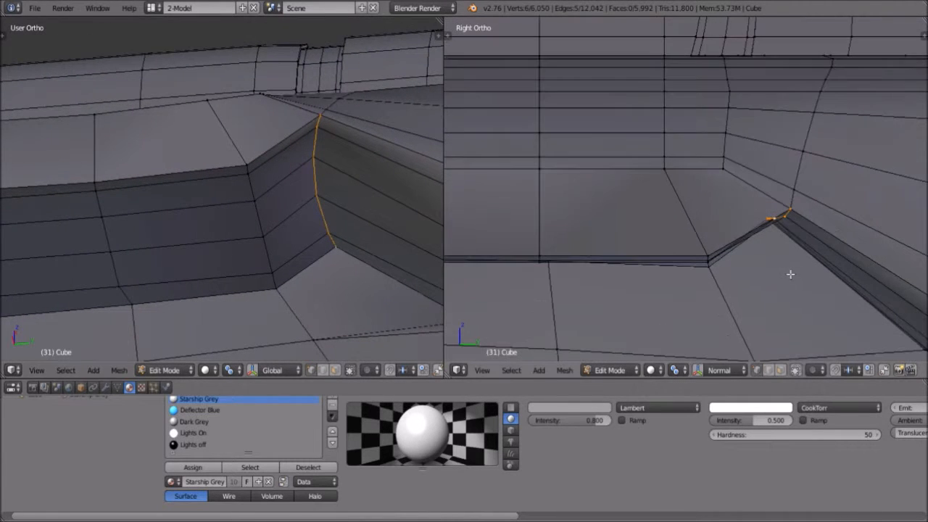
pyautogui.scroll(1, 786, 275)
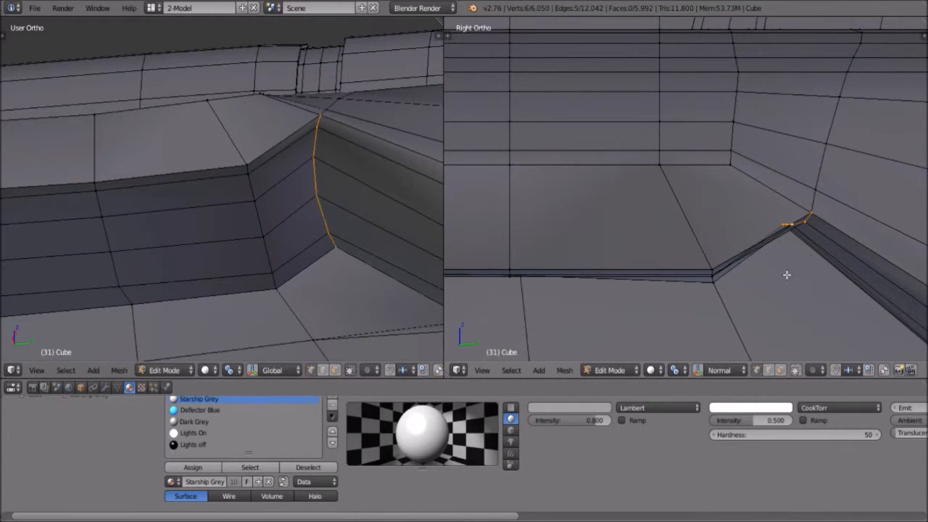
pyautogui.scroll(-1, 493, 221)
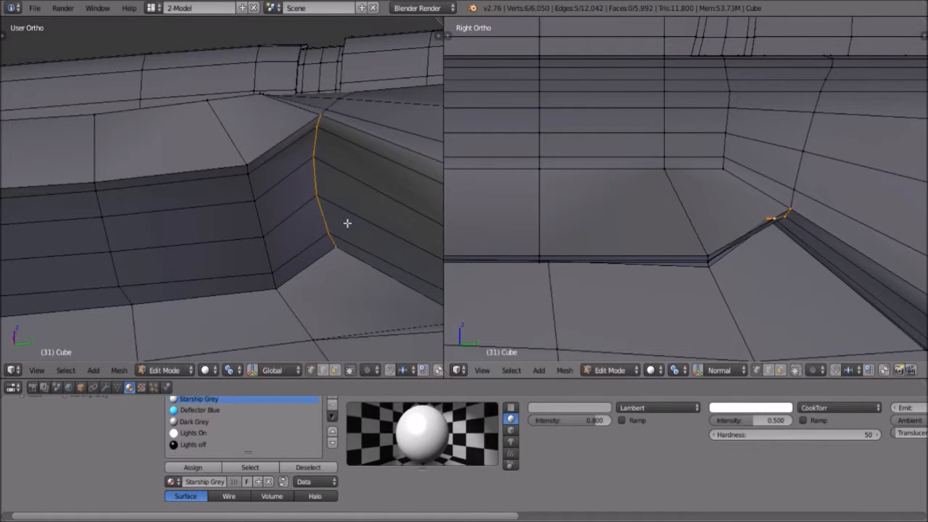
pyautogui.press('s')
pyautogui.write('x')
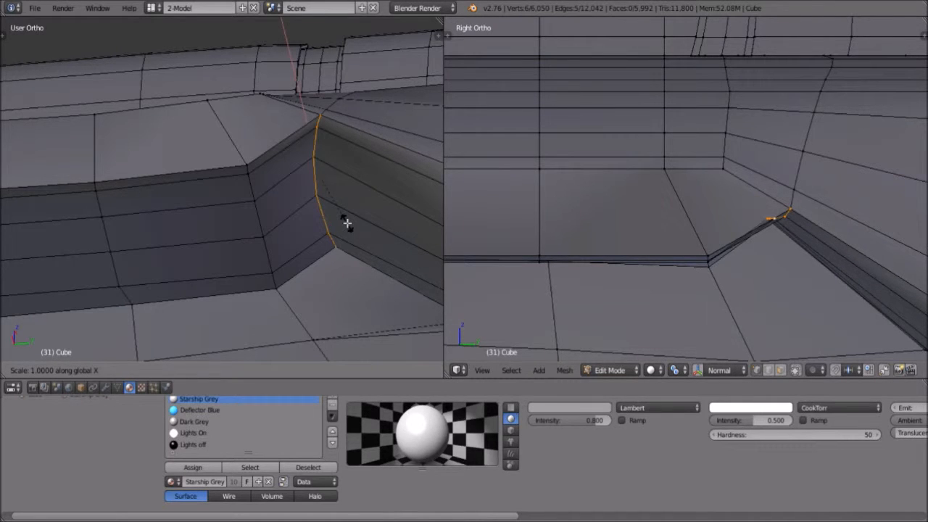
pyautogui.write('0')
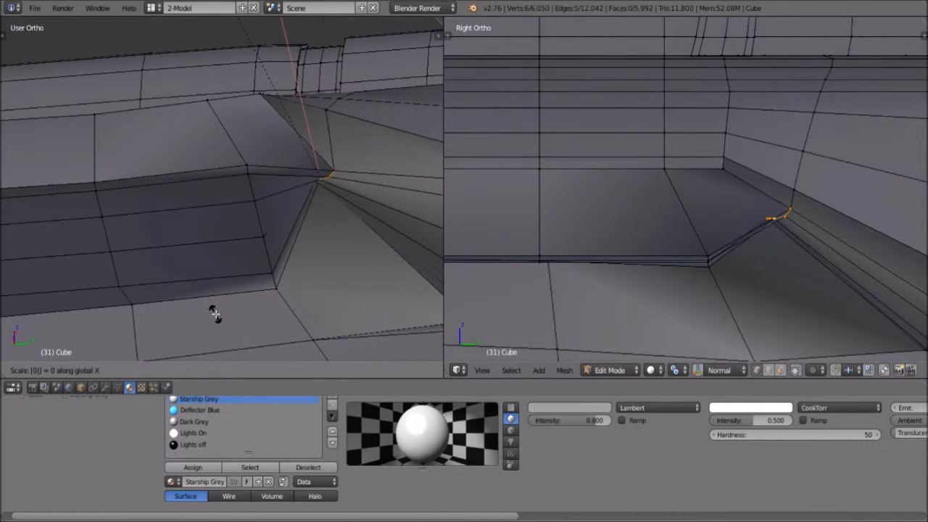
pyautogui.press('Escape')
# Scale the selected corner vertices to 0 along Z and Y, and lower them about 0.02 units to the recess edge's level.
pyautogui.press('s')
pyautogui.write('z')
pyautogui.write('0')
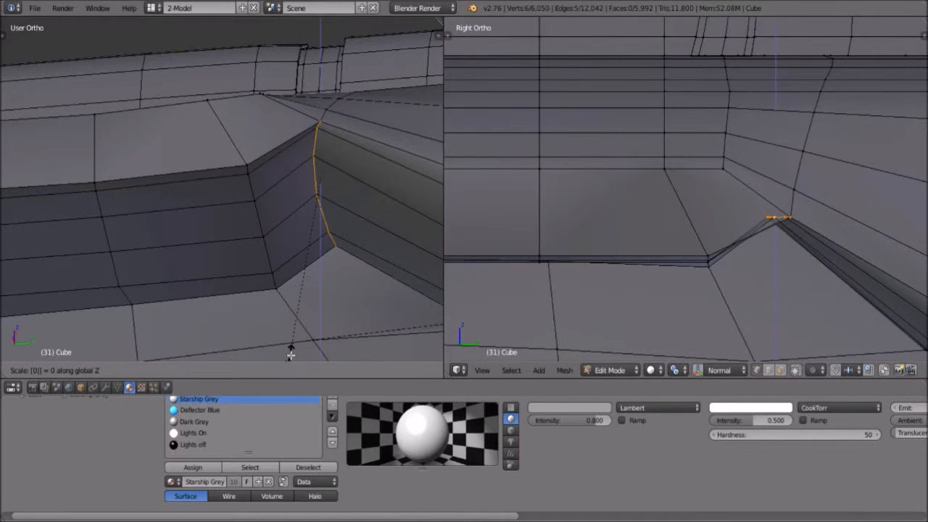
pyautogui.press('Escape')
pyautogui.press('s')
pyautogui.write('y')
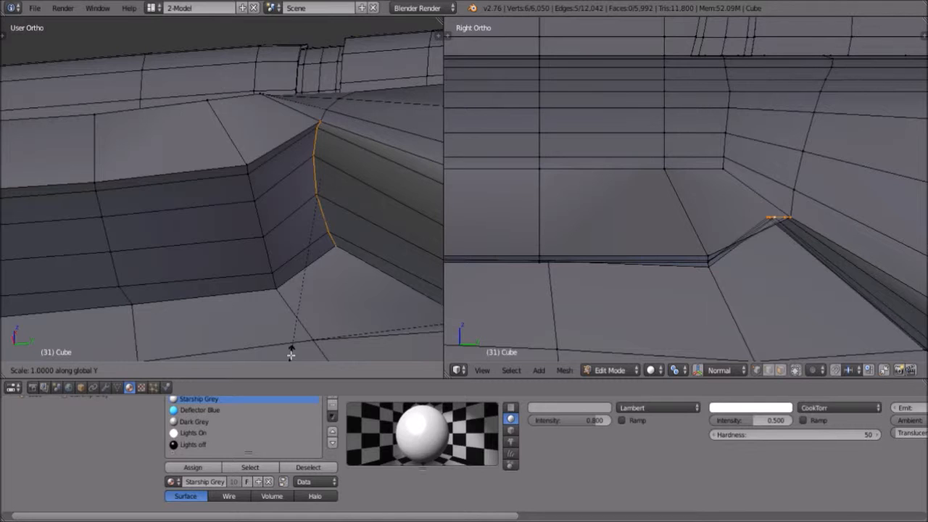
pyautogui.write('0')
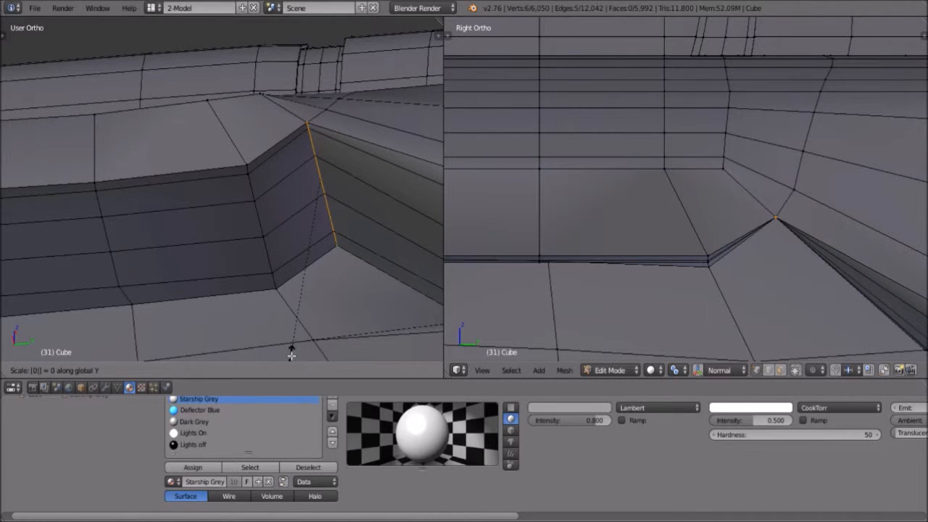
pyautogui.press('Return')
pyautogui.press('g')
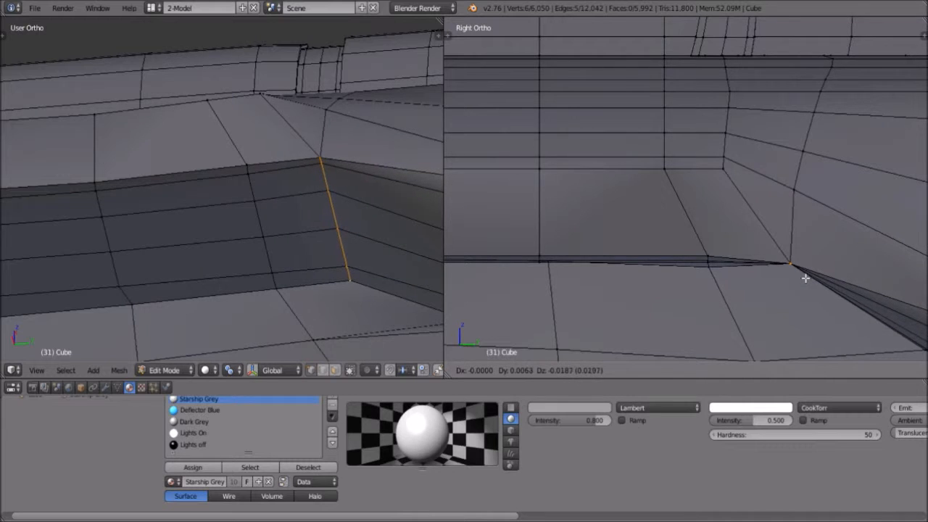
pyautogui.click(797, 271)
# Flatten the neighbouring vertex column of the recessed strip by scaling it to 0 along Z.
pyautogui.press('a')
pyautogui.press('b')
pyautogui.moveTo(703, 248); pyautogui.dragTo(722, 277)
pyautogui.press('s')
pyautogui.write('z')
pyautogui.write('0')
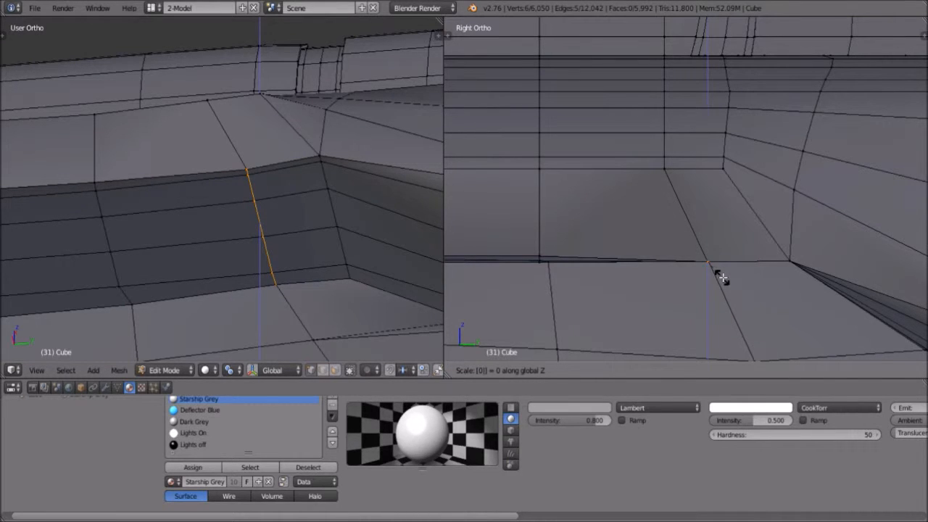
pyautogui.press('Return')
# Flatten the vertex column one segment farther from the corner by scaling it to 0 along Z.
pyautogui.press('a')
pyautogui.press('b')
pyautogui.moveTo(514, 237); pyautogui.dragTo(543, 273)
pyautogui.write('sz')
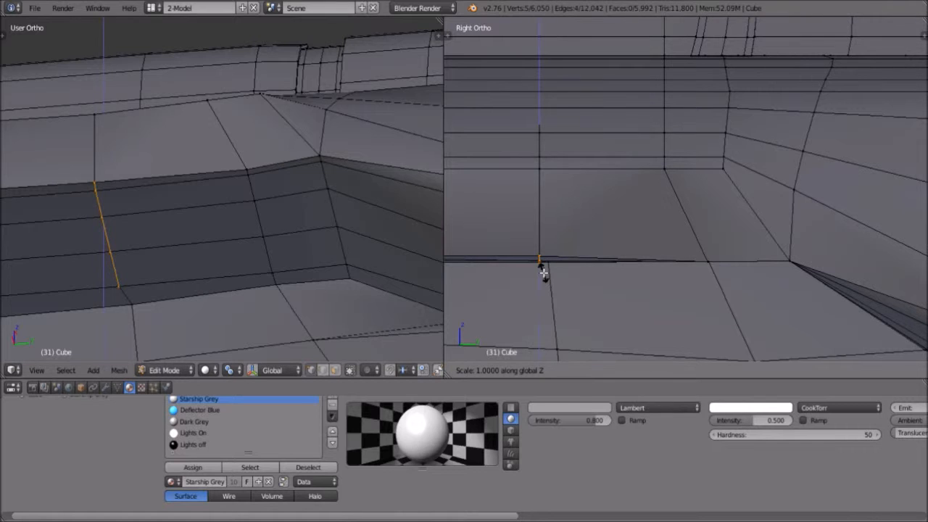
pyautogui.write('0')
pyautogui.press('Return')
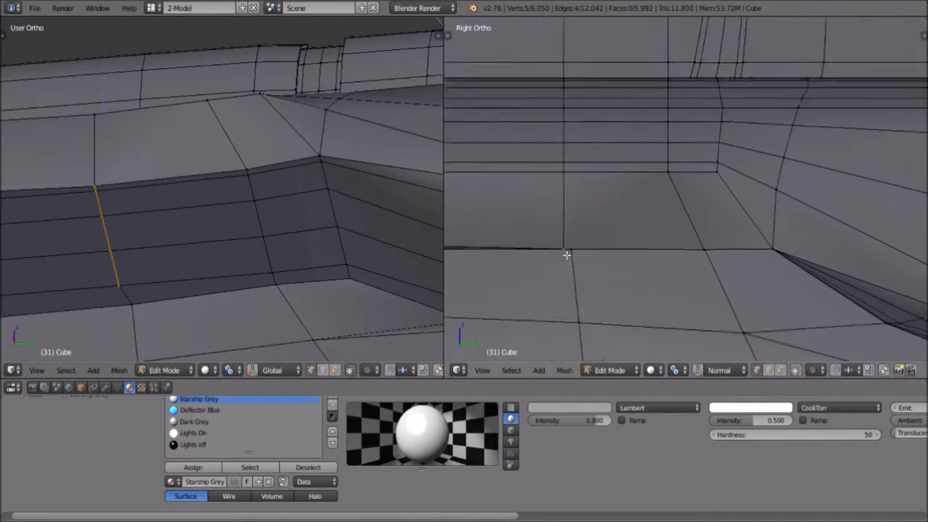
pyautogui.scroll(5, 565, 252)
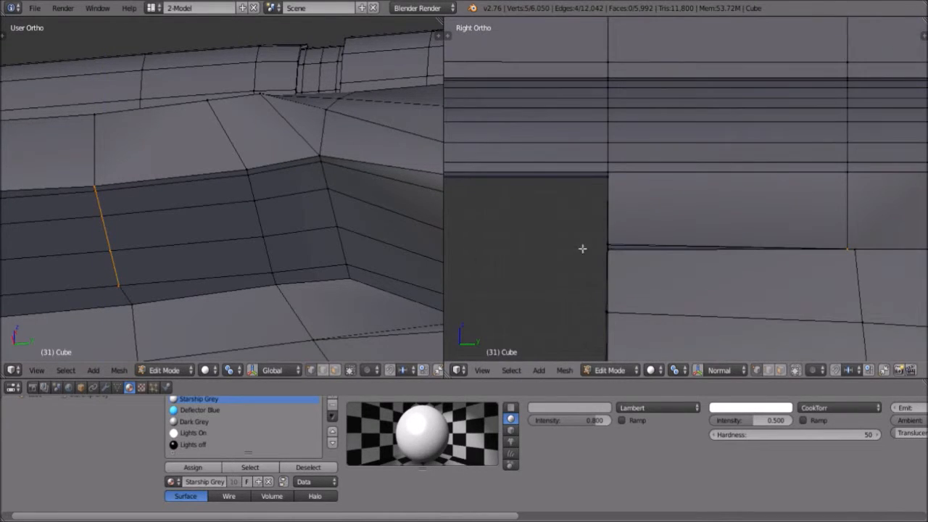
# Flatten the five-vertex column at the open end of the recessed strip by scaling it to 0 along Z.
pyautogui.scroll(1, 582, 249)
pyautogui.scroll(-2, 63, 206)
pyautogui.keyDown('shift'); pyautogui.moveTo(73, 208); pyautogui.dragTo(323, 209, button='middle'); pyautogui.keyUp('shift')
pyautogui.scroll(4, 259, 244)
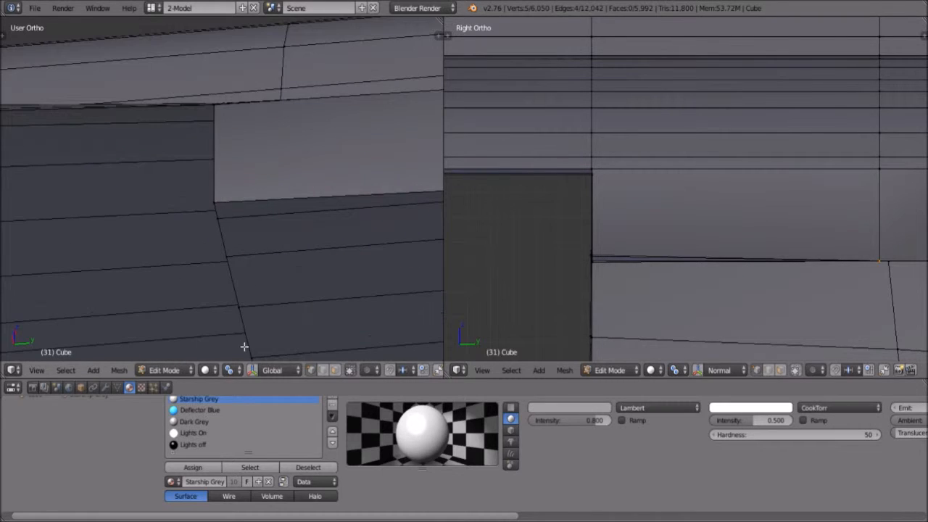
pyautogui.moveTo(244, 347); pyautogui.dragTo(234, 305, button='middle')
pyautogui.keyDown('shift'); pyautogui.rightClick(238, 287); pyautogui.keyUp('shift')
pyautogui.keyDown('shift'); pyautogui.rightClick(227, 245); pyautogui.keyUp('shift')
pyautogui.keyDown('shift'); pyautogui.rightClick(225, 218); pyautogui.keyUp('shift')
pyautogui.keyDown('shift'); pyautogui.rightClick(223, 198); pyautogui.keyUp('shift')
pyautogui.press('s')
pyautogui.press('z')
pyautogui.press('0')
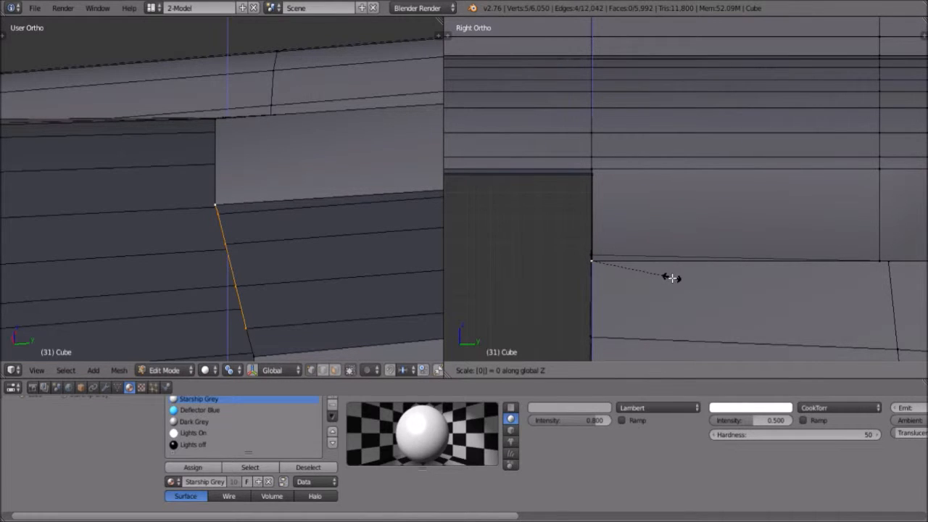
pyautogui.press('Return')
# Raise the flattened end column about 0.0024 units along Z and clear the selection.
pyautogui.scroll(1, 669, 278)
pyautogui.press('g')
pyautogui.press('z')
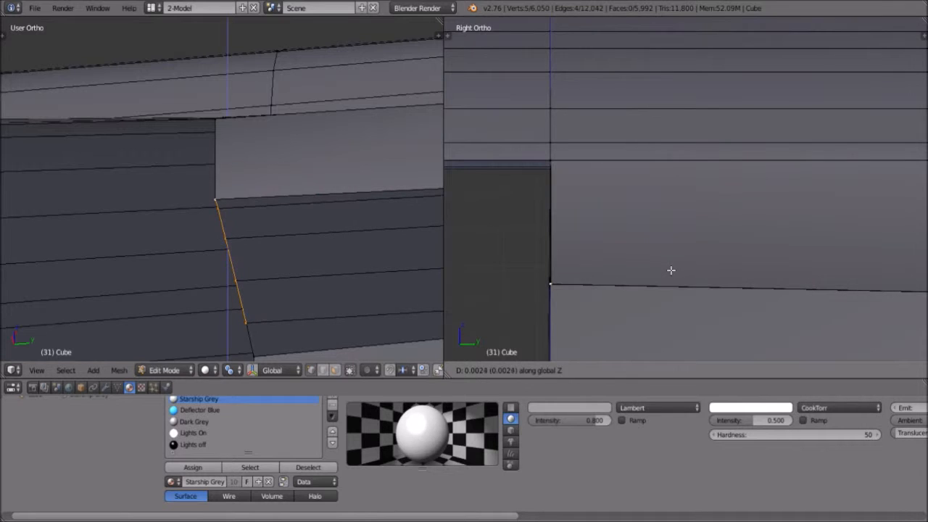
pyautogui.click(671, 269)
pyautogui.scroll(-5, 671, 270)
pyautogui.press('a')
# Edge-slide the vertex column one segment in from the open end until it lines up with the hull edge line below.
pyautogui.scroll(2, 626, 203)
pyautogui.scroll(2, 625, 203)
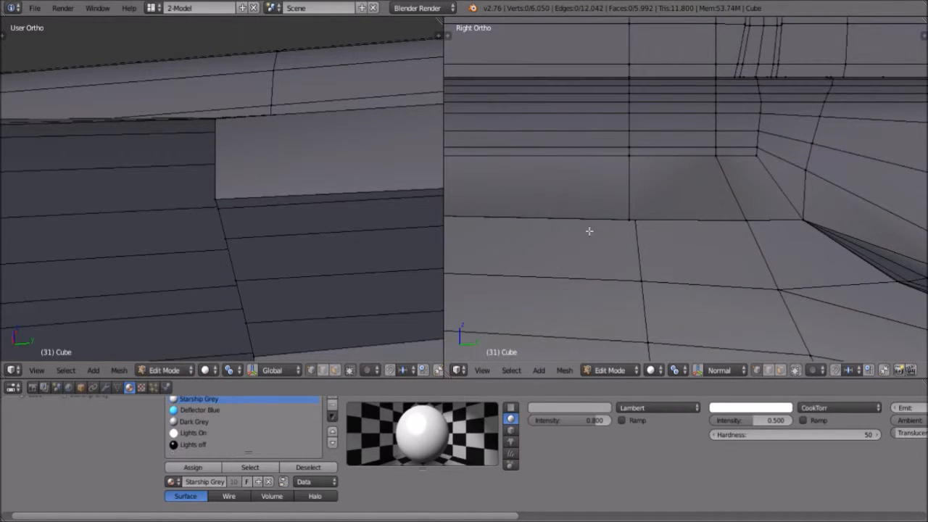
pyautogui.scroll(2, 593, 223)
pyautogui.press('b')
pyautogui.moveTo(593, 215); pyautogui.dragTo(610, 246)
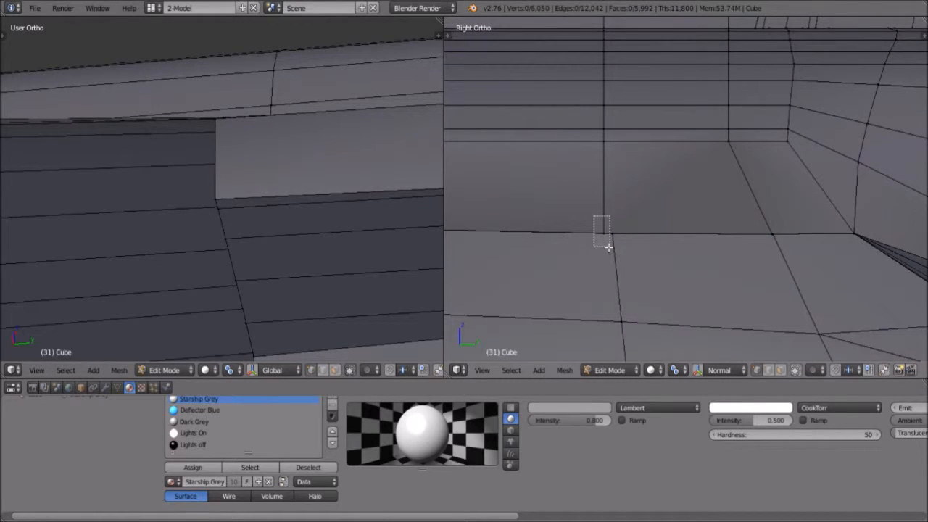
pyautogui.moveTo(608, 248); pyautogui.dragTo(610, 247)
pyautogui.press('g')
pyautogui.press('g')
pyautogui.click(621, 247)
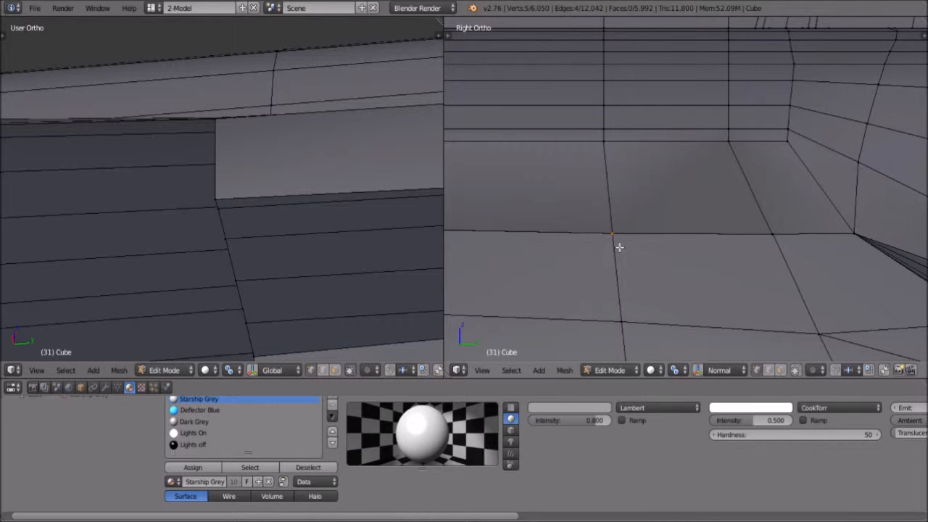
pyautogui.press('a')
# Examine the side profile of the recess area and the whole starship.
pyautogui.scroll(-14, 764, 141)
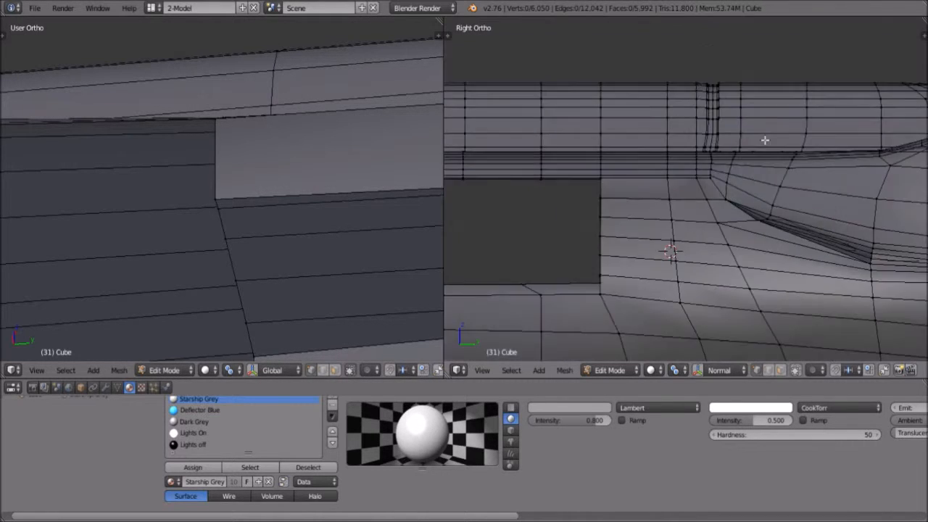
pyautogui.scroll(3, 762, 139)
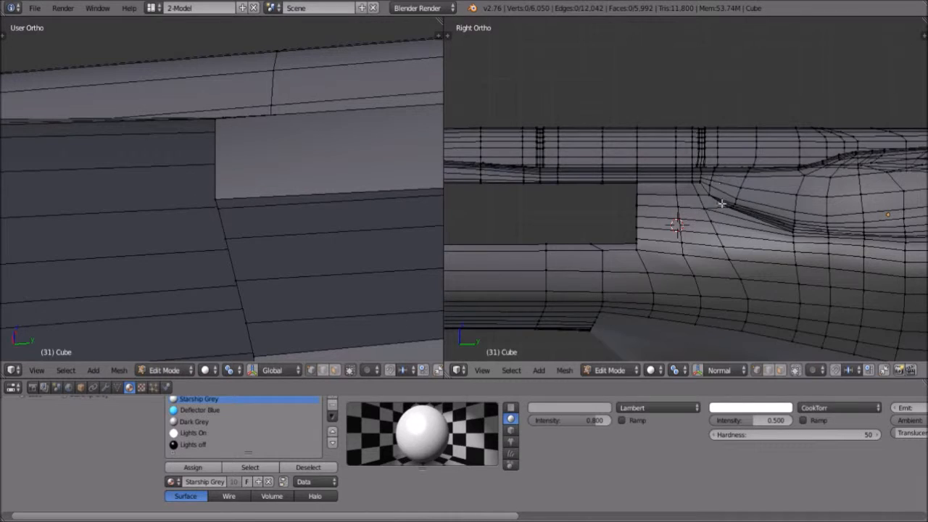
pyautogui.scroll(-1, 722, 203)
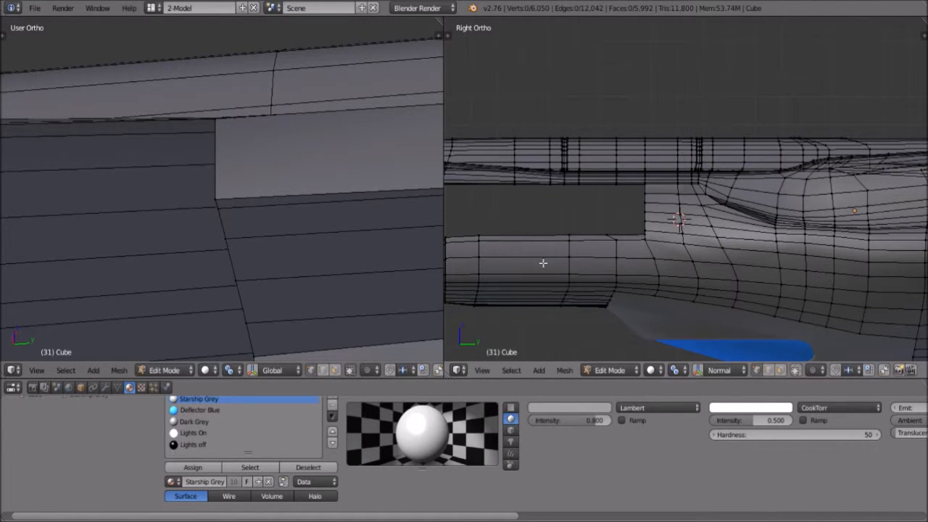
pyautogui.scroll(-8, 730, 231)
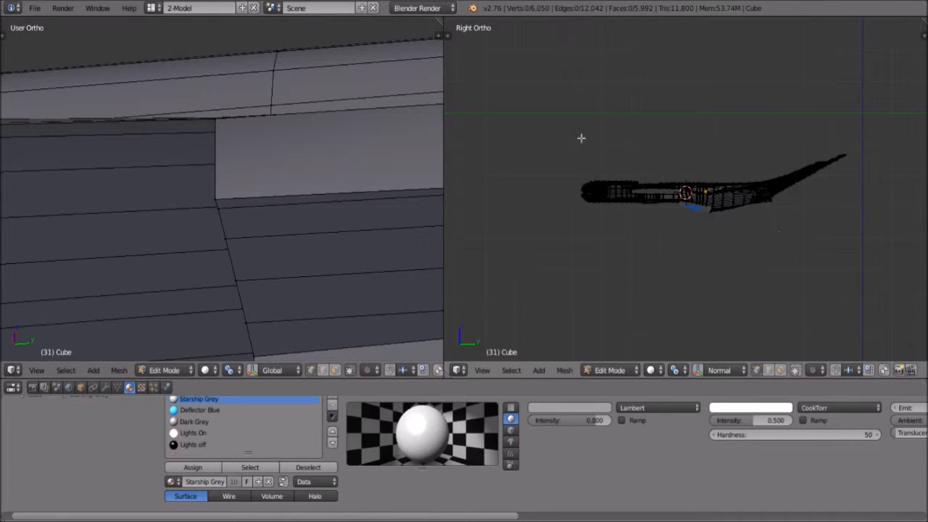
pyautogui.scroll(15, 753, 306)
# Limit selection to visible geometry and inspect the recess corner from an angled view.
pyautogui.moveTo(759, 245); pyautogui.dragTo(776, 208, button='middle')
pyautogui.keyDown('shift'); pyautogui.moveTo(808, 173); pyautogui.dragTo(724, 224, button='middle'); pyautogui.keyUp('shift')
pyautogui.click(795, 371)
pyautogui.keyDown('shift'); pyautogui.moveTo(787, 202); pyautogui.dragTo(751, 271, button='middle'); pyautogui.keyUp('shift')
pyautogui.scroll(3, 752, 265)
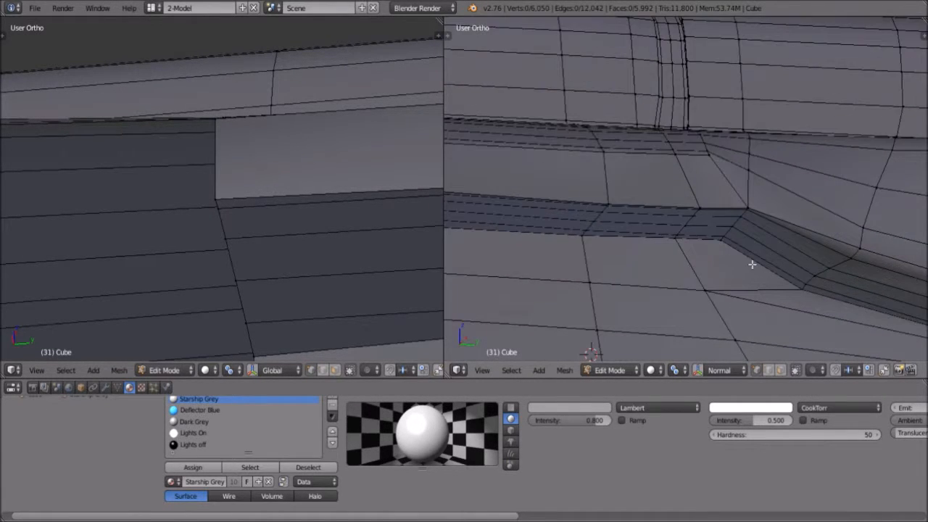
pyautogui.scroll(-2, 752, 266)
pyautogui.scroll(-2, 746, 258)
pyautogui.moveTo(727, 226); pyautogui.dragTo(642, 232, button='middle')
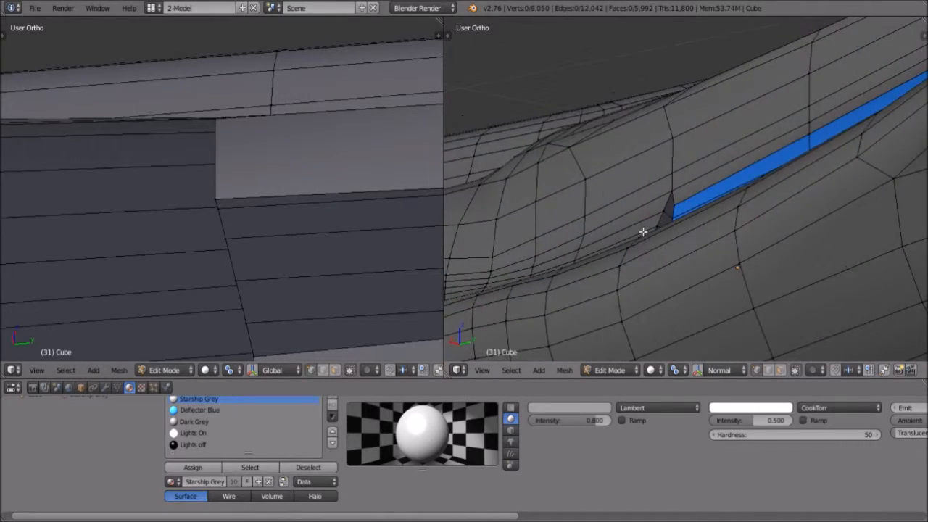
# Examine the whole starship mesh from the side and from below.
pyautogui.scroll(-10, 645, 230)
pyautogui.scroll(-4, 763, 145)
pyautogui.moveTo(763, 145); pyautogui.dragTo(569, 171, button='middle')
pyautogui.moveTo(647, 232); pyautogui.dragTo(880, 192, button='middle')
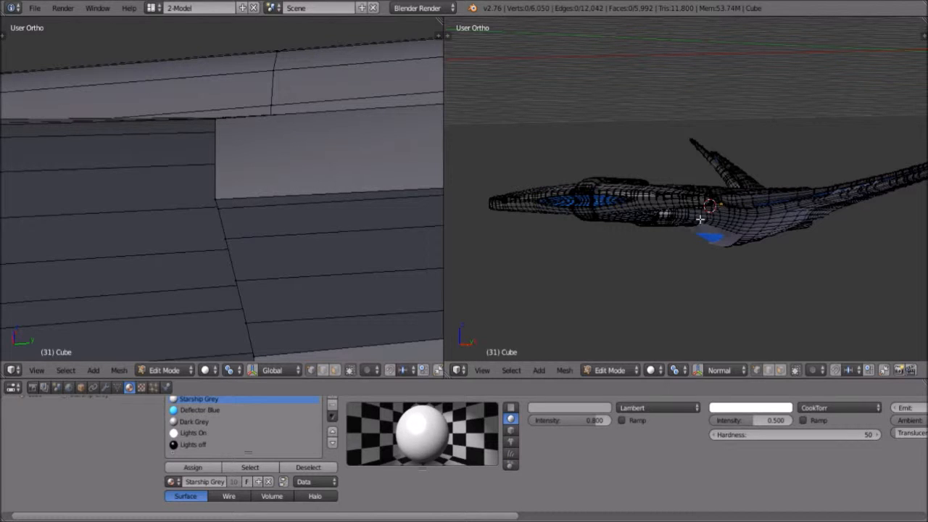
pyautogui.moveTo(696, 228); pyautogui.dragTo(613, 155, button='middle')
pyautogui.scroll(3, 613, 156)
pyautogui.scroll(-1, 621, 189)
pyautogui.scroll(-8, 620, 190)
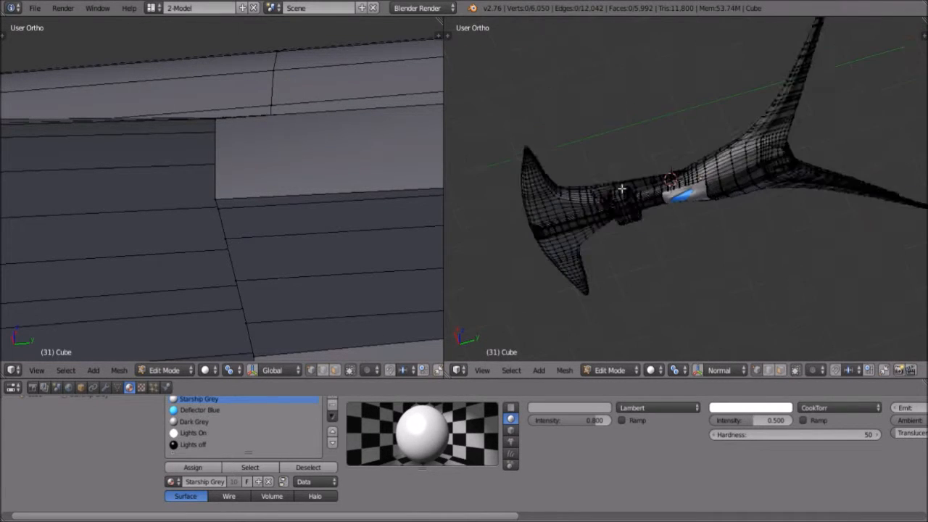
pyautogui.moveTo(619, 188); pyautogui.dragTo(738, 236, button='middle')
pyautogui.scroll(6, 737, 237)
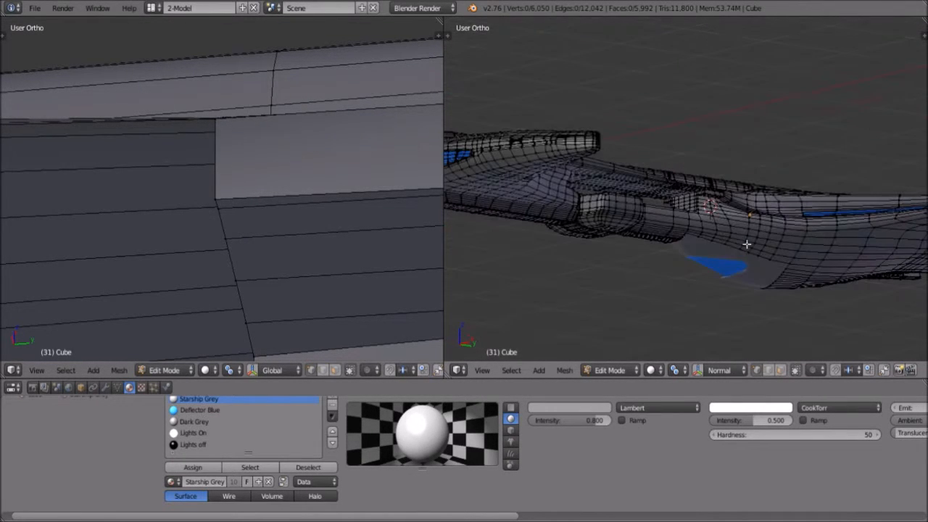
pyautogui.scroll(2, 558, 237)
pyautogui.moveTo(570, 232); pyautogui.dragTo(594, 229, button='middle')
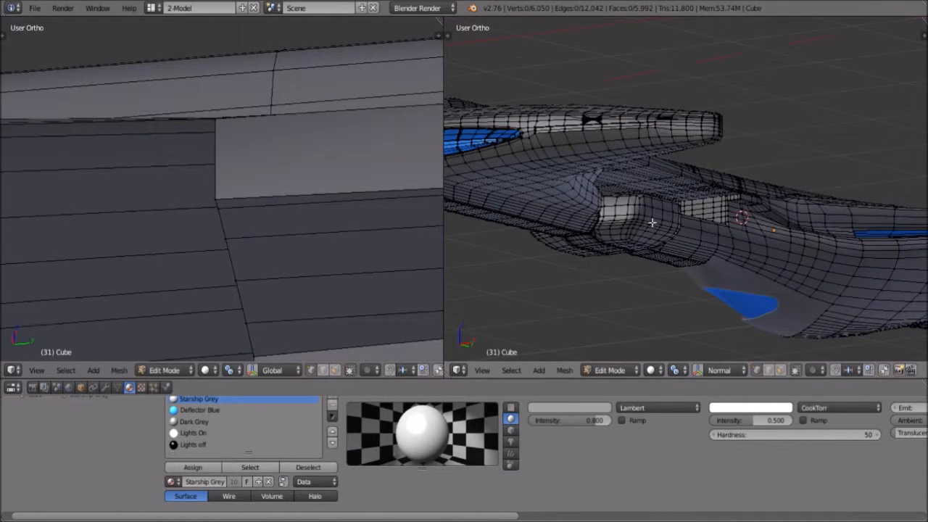
# Inspect the hull's side openings and the central spine between the wings.
pyautogui.scroll(-5, 648, 196)
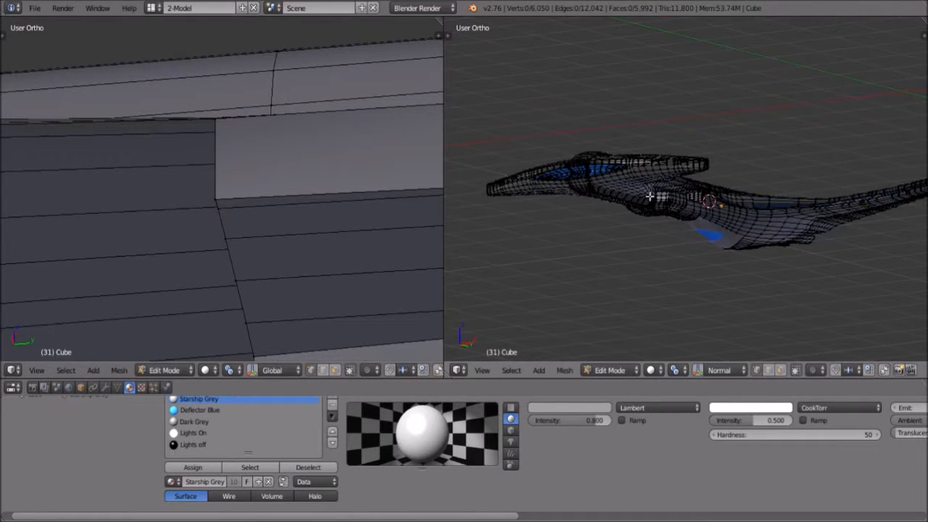
pyautogui.scroll(4, 647, 197)
pyautogui.scroll(-2, 646, 197)
pyautogui.scroll(5, 646, 197)
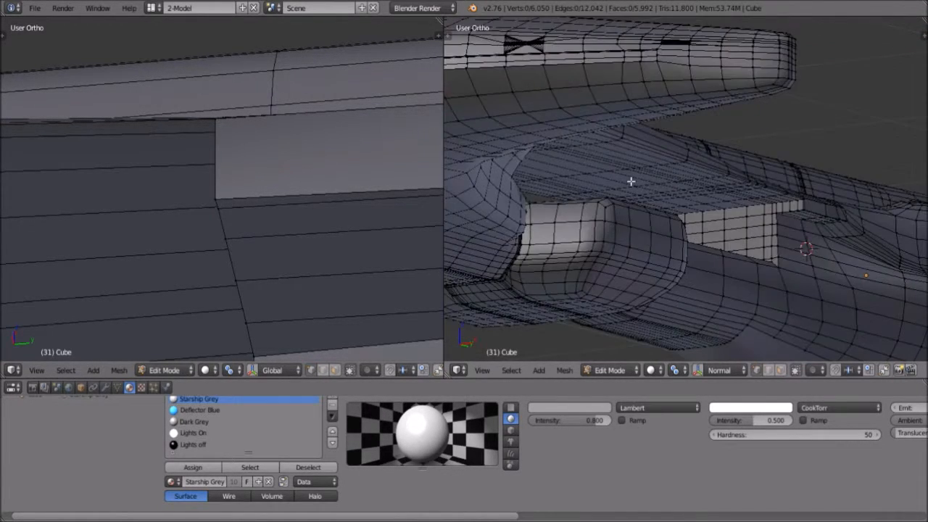
pyautogui.moveTo(657, 185); pyautogui.dragTo(557, 232, button='middle')
pyautogui.moveTo(764, 236); pyautogui.dragTo(630, 241, button='middle')
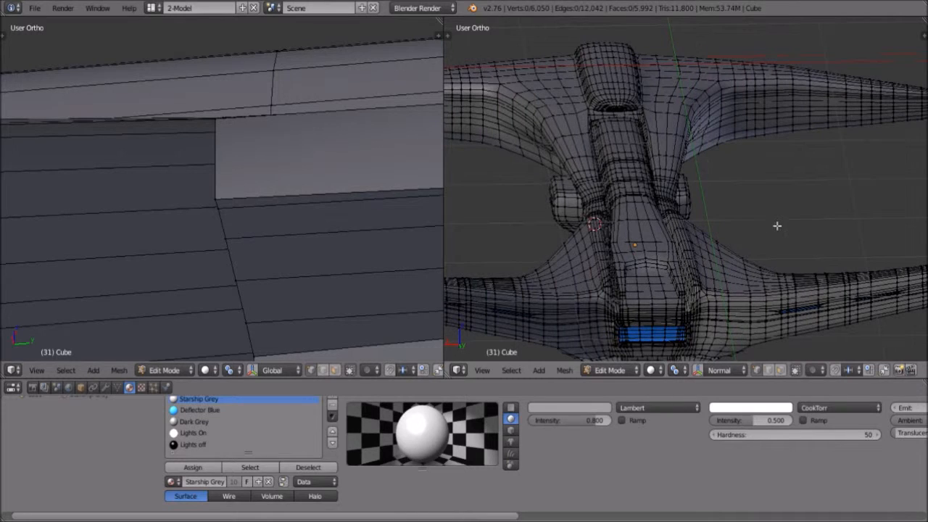
pyautogui.moveTo(611, 205); pyautogui.dragTo(608, 284, button='middle')
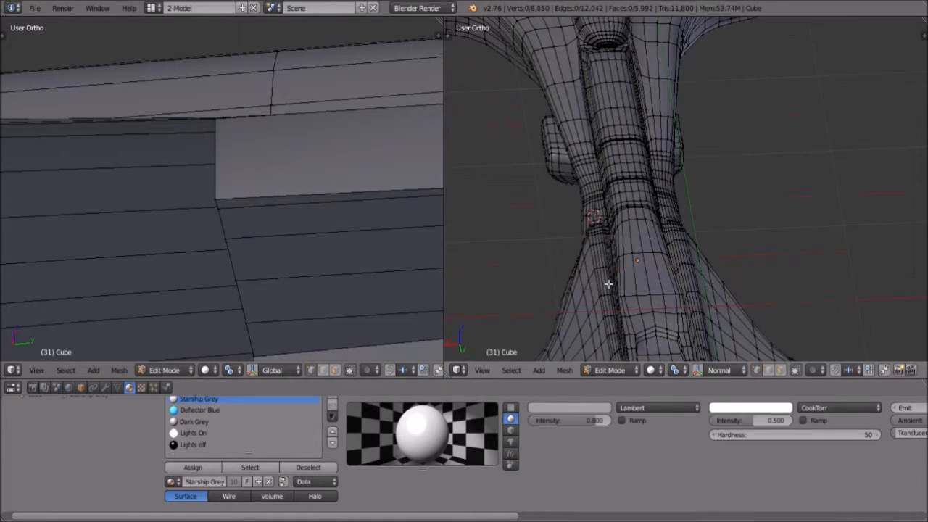
pyautogui.moveTo(609, 165)
pyautogui.mouseDown(button='middle')
pyautogui.moveTo(623, 232)
pyautogui.moveTo(585, 334)
pyautogui.mouseUp(button='middle')
# Keep the viewport in Solid shading and examine the front end of the spine channel and the side recess.
pyautogui.click(651, 370)
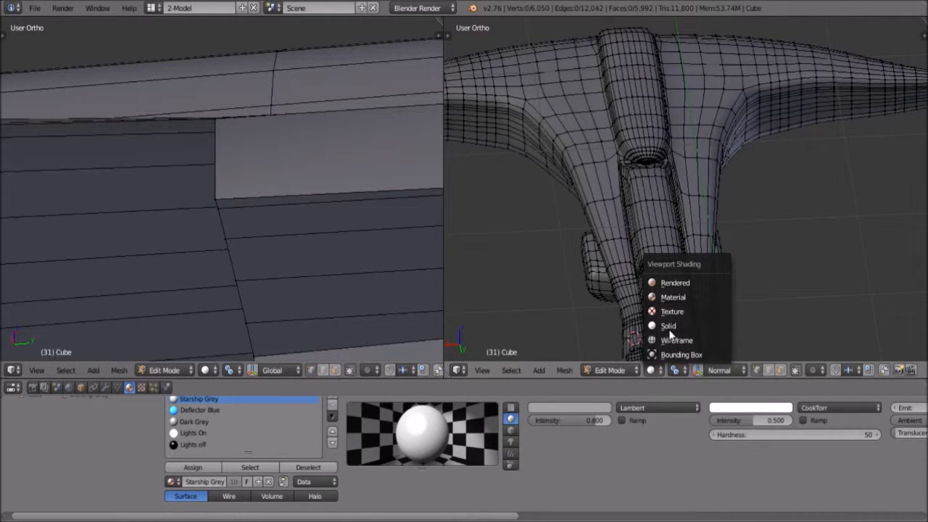
pyautogui.click(652, 326)
pyautogui.scroll(8, 590, 262)
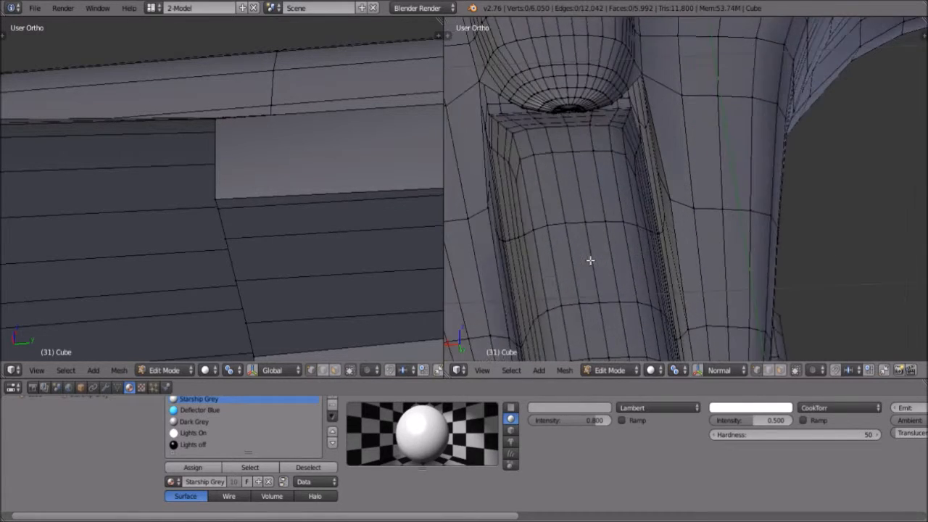
pyautogui.scroll(-6, 590, 260)
pyautogui.moveTo(590, 261); pyautogui.dragTo(751, 152, button='middle')
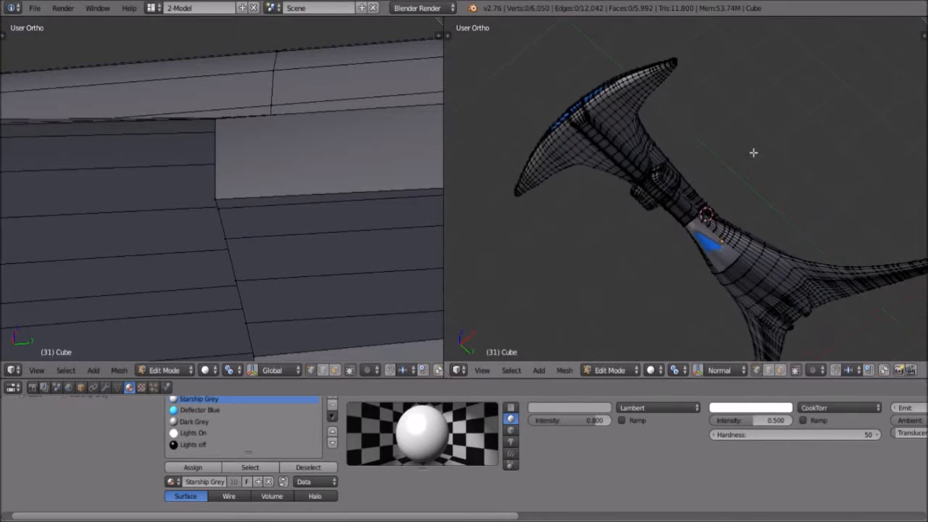
pyautogui.scroll(5, 748, 230)
pyautogui.moveTo(747, 230); pyautogui.dragTo(689, 231, button='middle')
pyautogui.scroll(8, 690, 231)
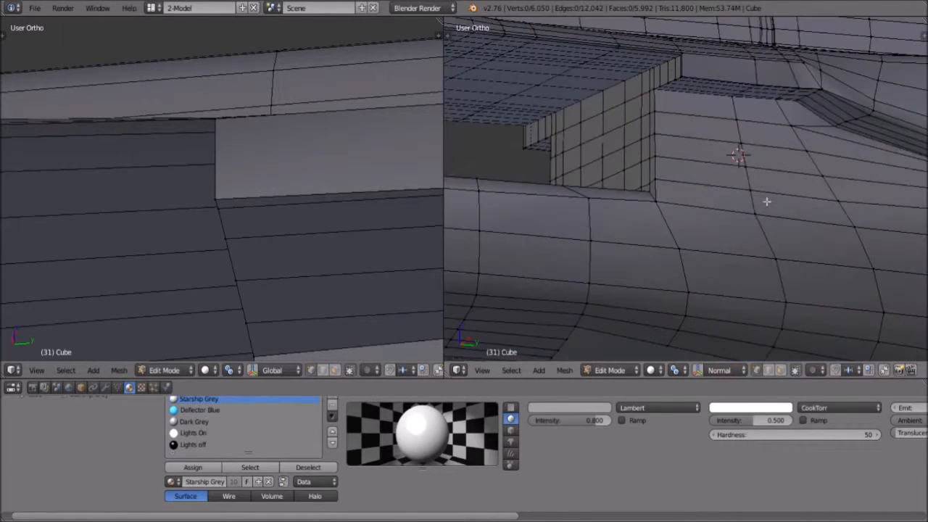
pyautogui.moveTo(762, 161); pyautogui.dragTo(754, 163, button='middle')
pyautogui.scroll(-2, 713, 184)
pyautogui.moveTo(671, 193); pyautogui.dragTo(665, 236, button='middle')
pyautogui.scroll(-5, 665, 236)
# Inspect the hull around the recess in Object Mode and return to Edit Mode.
pyautogui.click(613, 369)
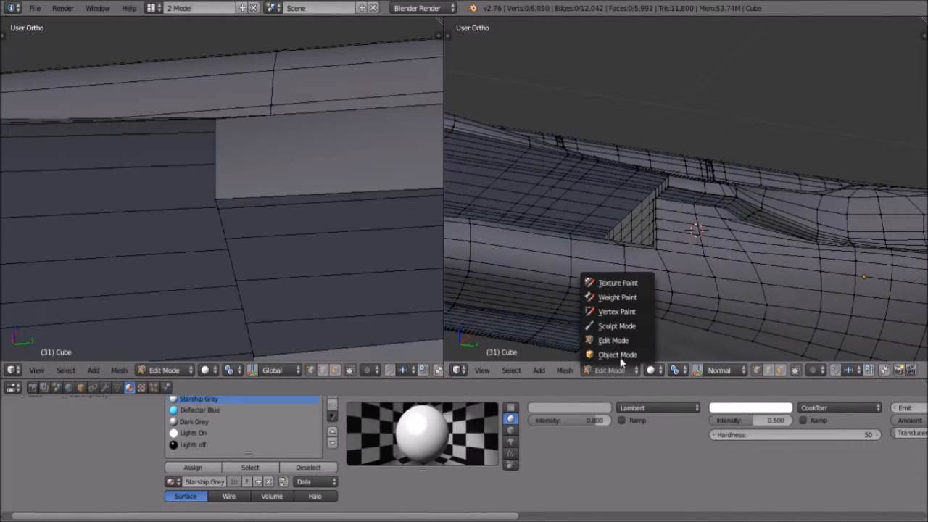
pyautogui.click(617, 355)
pyautogui.scroll(-6, 684, 259)
pyautogui.moveTo(684, 259); pyautogui.dragTo(680, 279, button='middle')
pyautogui.scroll(6, 652, 306)
pyautogui.scroll(4, 721, 199)
pyautogui.keyDown('shift'); pyautogui.moveTo(651, 305); pyautogui.dragTo(767, 222, button='middle'); pyautogui.keyUp('shift')
pyautogui.moveTo(758, 256); pyautogui.dragTo(719, 309, button='middle')
pyautogui.click(625, 370)
pyautogui.click(621, 340)
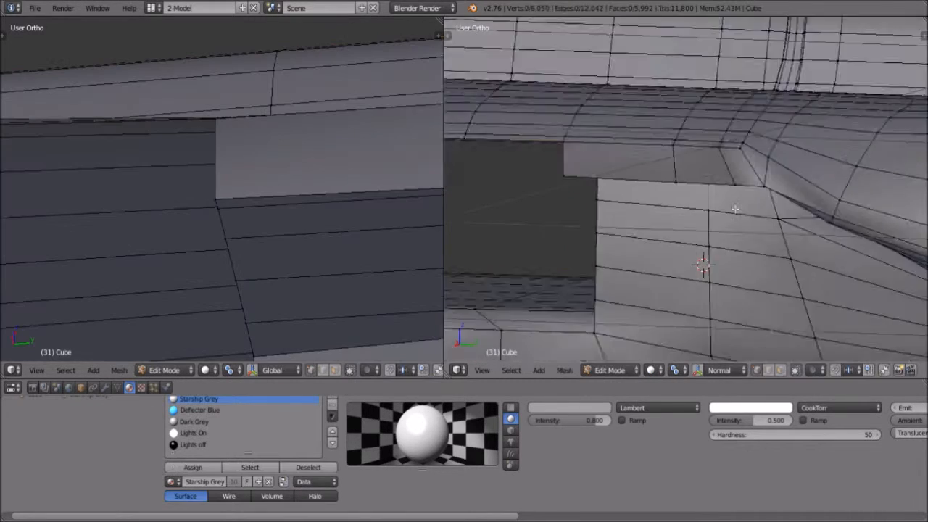
# Examine the hidden mesh around the recess with the visible-only selection limit off, and turn the limit back on.
pyautogui.scroll(-3, 735, 214)
pyautogui.click(794, 371)
pyautogui.moveTo(800, 241); pyautogui.dragTo(770, 236, button='middle')
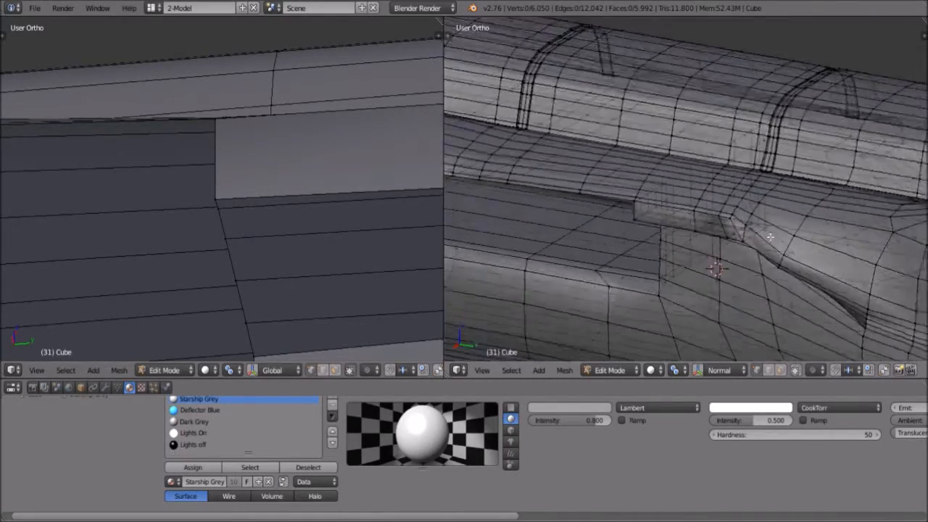
pyautogui.scroll(3, 689, 273)
pyautogui.scroll(5, 704, 253)
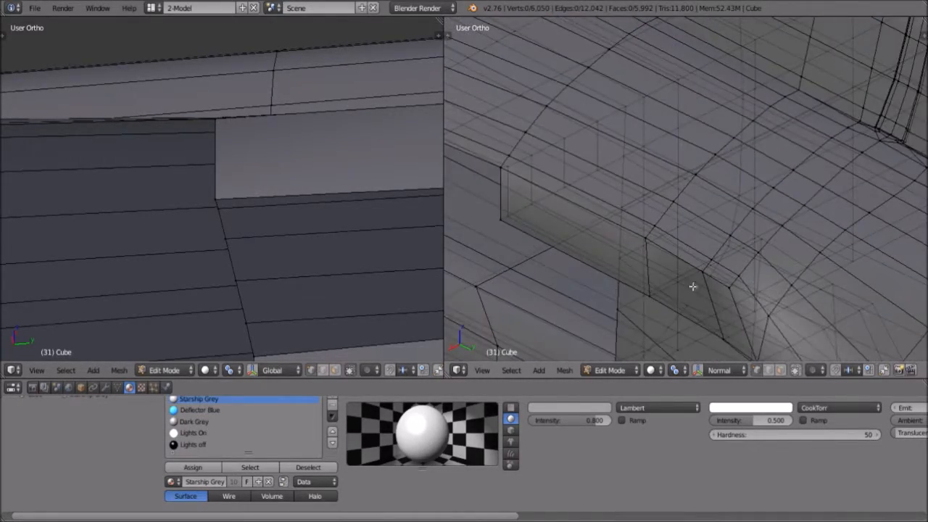
pyautogui.scroll(-8, 693, 290)
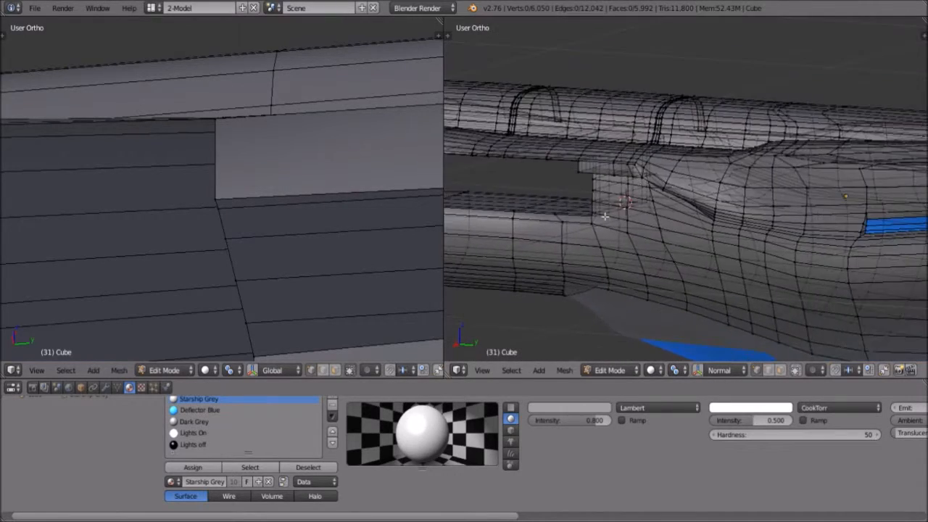
pyautogui.scroll(8, 604, 215)
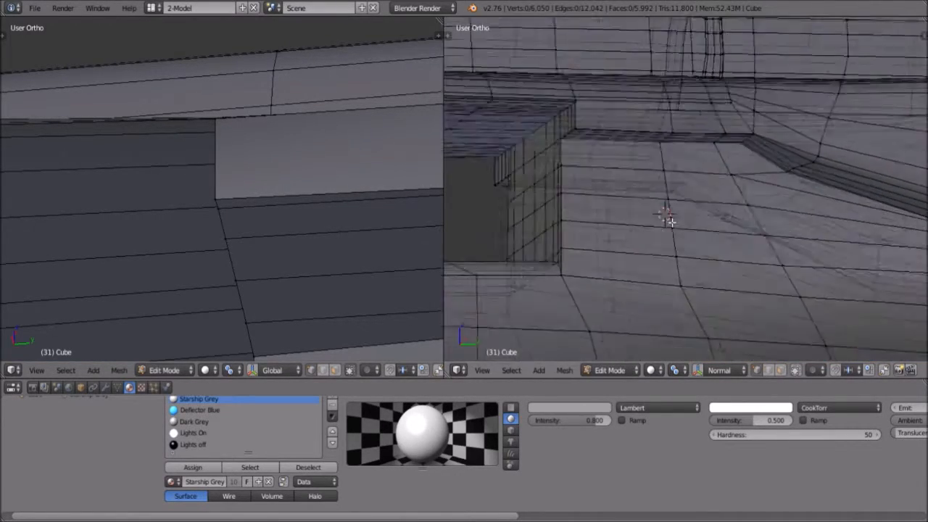
pyautogui.keyDown('shift'); pyautogui.moveTo(671, 223); pyautogui.dragTo(685, 178, button='middle'); pyautogui.keyUp('shift')
pyautogui.scroll(2, 696, 175)
pyautogui.scroll(2, 770, 120)
pyautogui.keyDown('shift'); pyautogui.moveTo(759, 128); pyautogui.dragTo(531, 321, button='middle'); pyautogui.keyUp('shift')
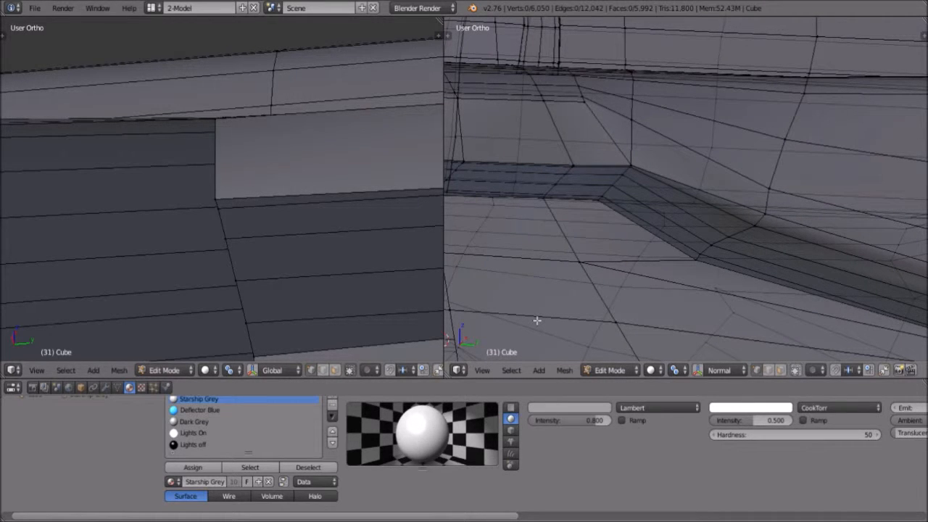
pyautogui.scroll(-6, 722, 272)
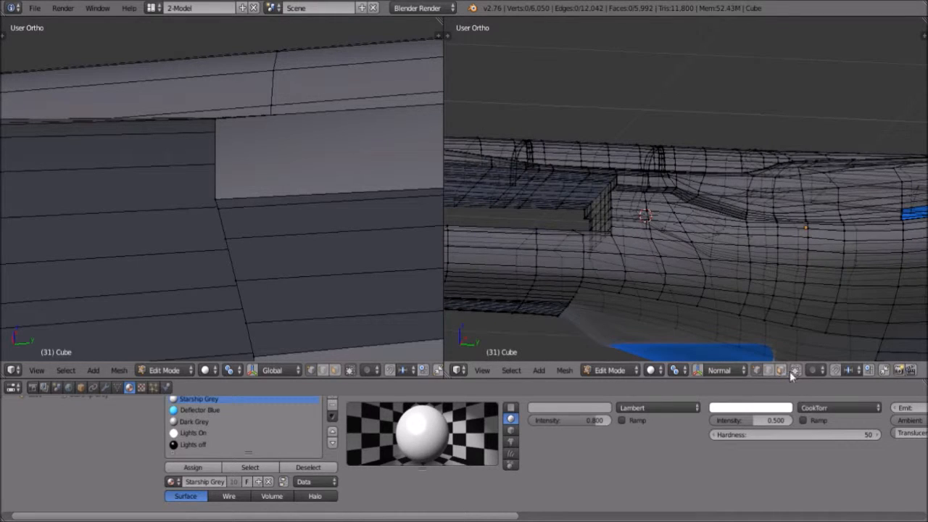
pyautogui.click(796, 370)
# Switch to Object Mode and examine the blue deflector recess on the hull's underside.
pyautogui.scroll(-3, 680, 171)
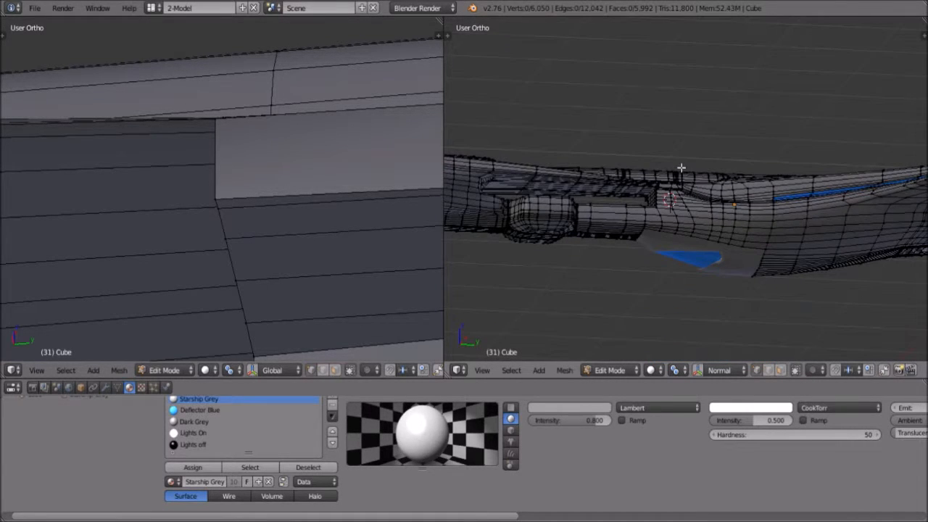
pyautogui.scroll(4, 639, 225)
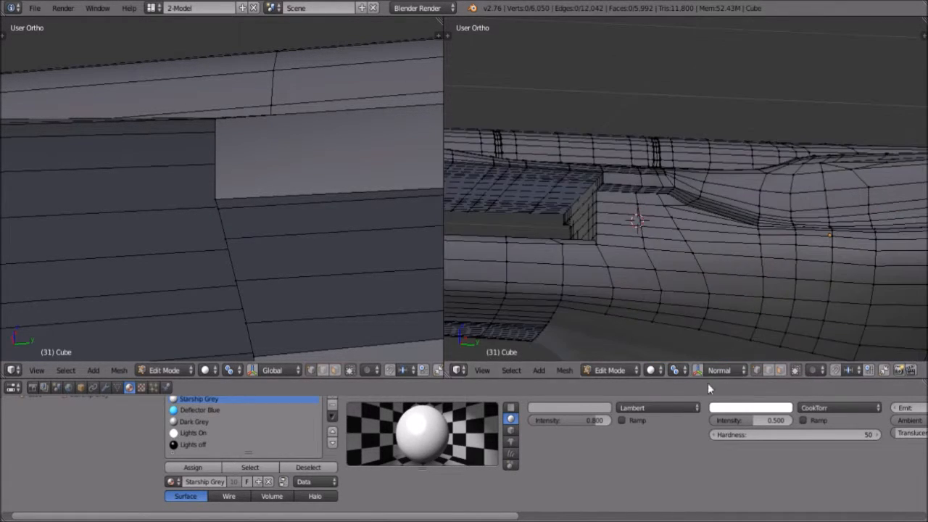
pyautogui.click(634, 373)
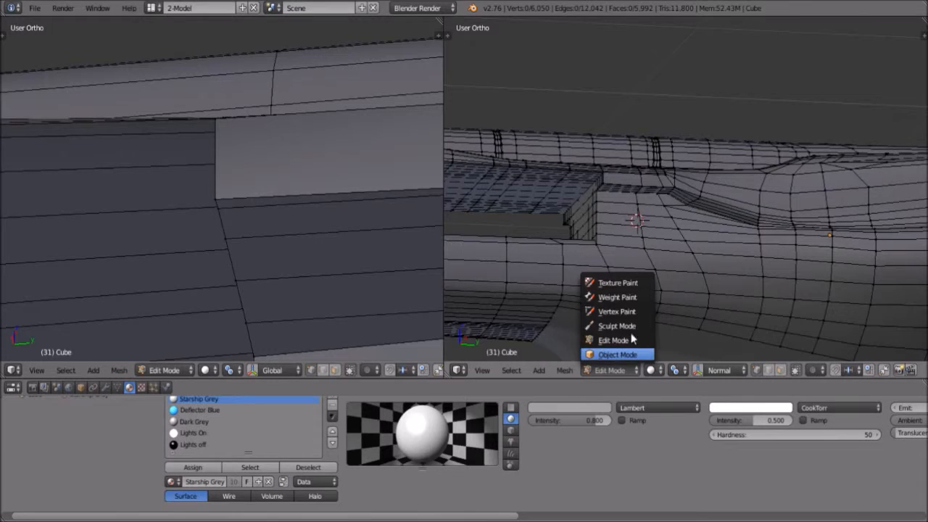
pyautogui.click(630, 353)
pyautogui.scroll(3, 663, 239)
pyautogui.moveTo(663, 205); pyautogui.dragTo(761, 191, button='middle')
pyautogui.scroll(2, 767, 191)
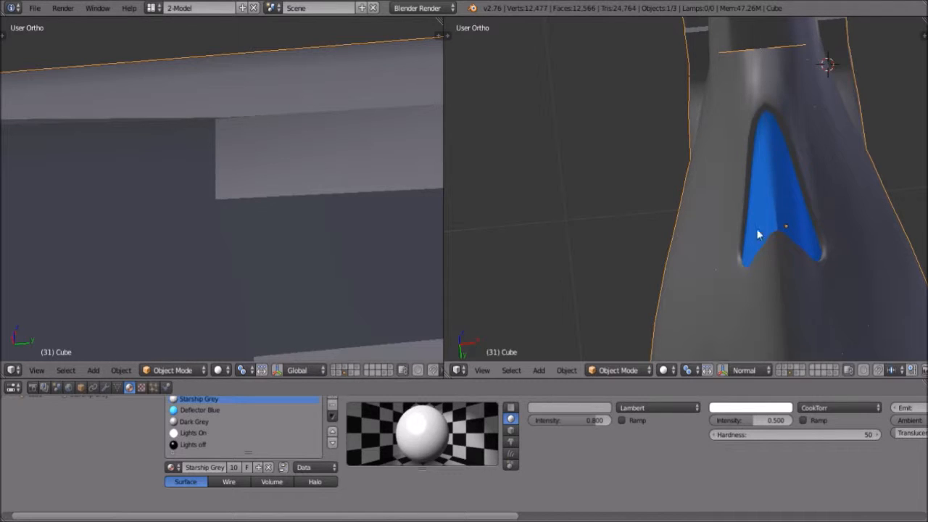
pyautogui.moveTo(858, 233); pyautogui.dragTo(669, 190, button='middle')
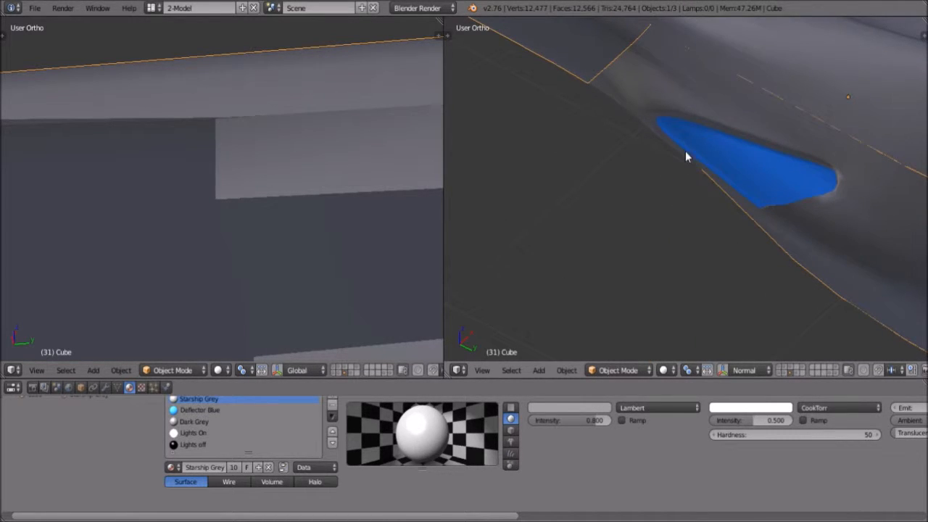
pyautogui.moveTo(666, 132); pyautogui.dragTo(617, 179, button='middle')
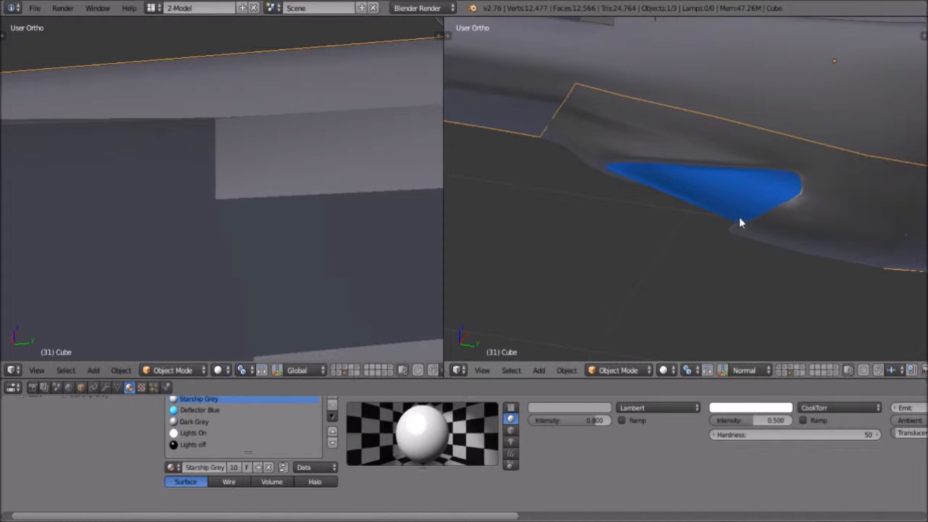
# Examine the deflector's rear edge up close and its placement on the whole hull.
pyautogui.moveTo(729, 223); pyautogui.dragTo(766, 140, button='middle')
pyautogui.scroll(3, 734, 209)
pyautogui.scroll(-6, 734, 200)
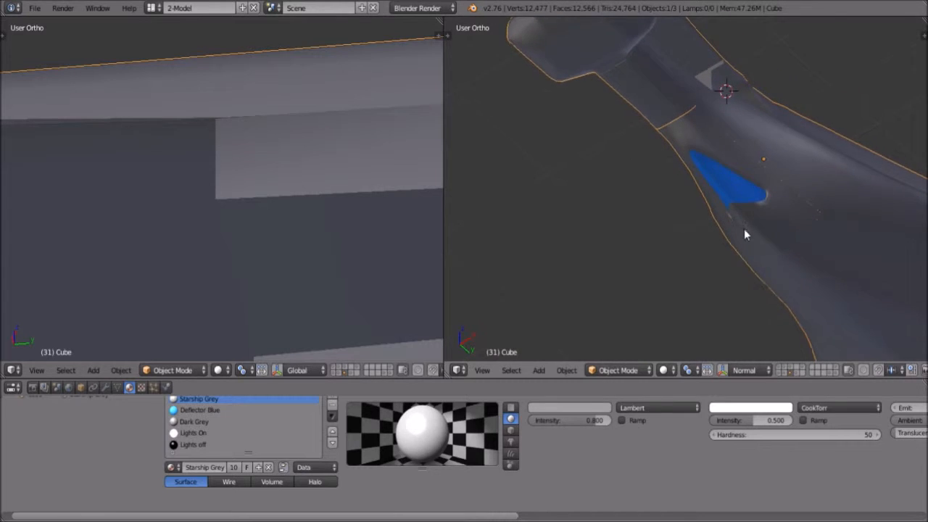
pyautogui.scroll(4, 719, 184)
pyautogui.moveTo(811, 231); pyautogui.dragTo(812, 149, button='middle')
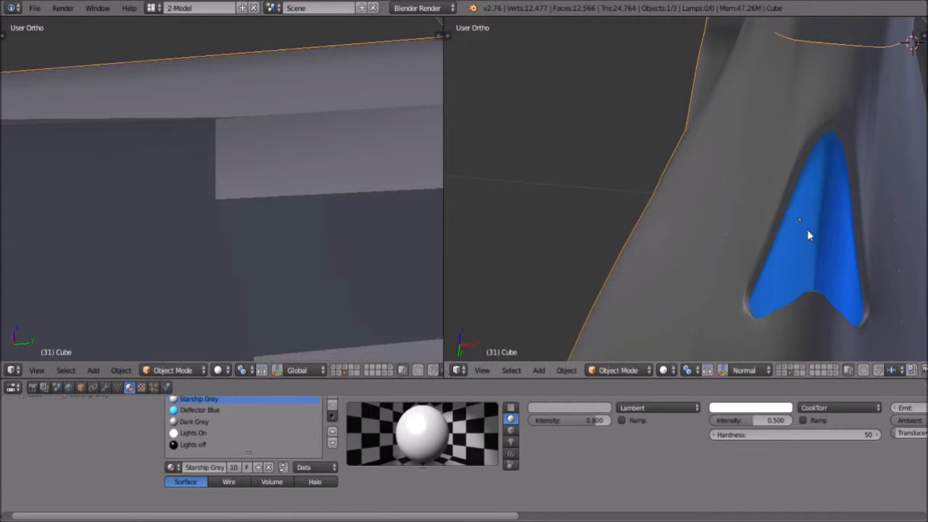
pyautogui.moveTo(815, 124); pyautogui.dragTo(686, 147, button='middle')
pyautogui.scroll(-4, 684, 144)
pyautogui.moveTo(720, 192); pyautogui.dragTo(658, 225, button='middle')
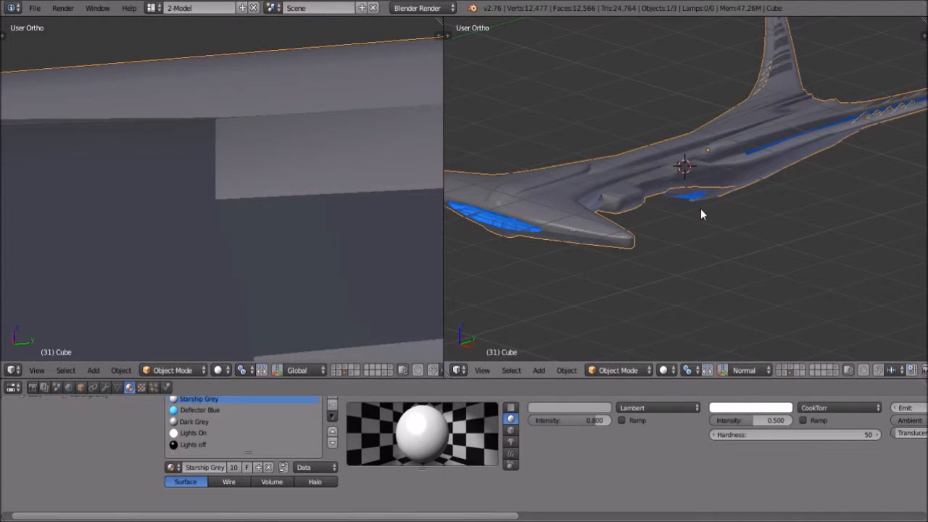
pyautogui.moveTo(599, 212); pyautogui.dragTo(683, 234, button='middle')
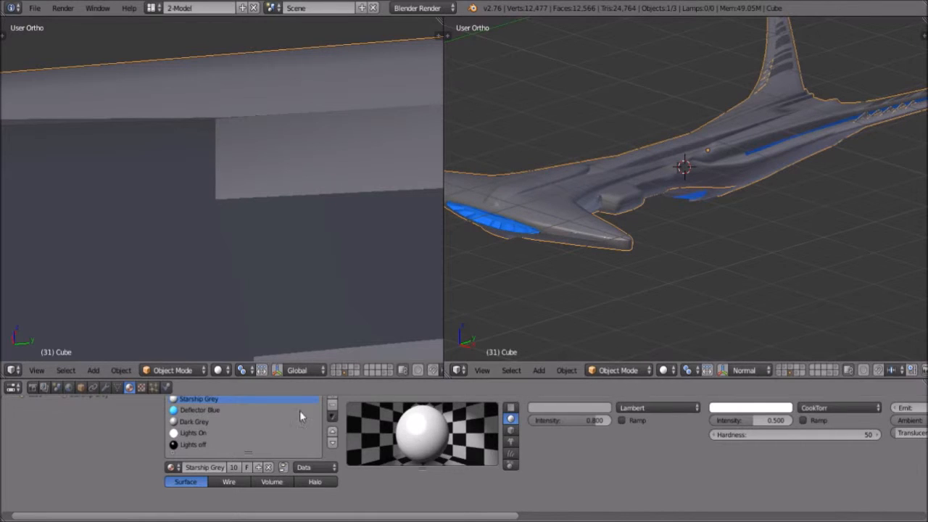
# Show the layers holding the saucer and nacelles together with the hull and view the deflector area in context.
pyautogui.keyDown('shift'); pyautogui.click(334, 373); pyautogui.keyUp('shift')
pyautogui.keyDown('shift'); pyautogui.click(339, 373); pyautogui.keyUp('shift')
pyautogui.keyDown('shift'); pyautogui.click(334, 369); pyautogui.keyUp('shift')
pyautogui.keyDown('shift'); pyautogui.click(346, 370); pyautogui.keyUp('shift')
pyautogui.moveTo(769, 196); pyautogui.dragTo(750, 204, button='middle')
pyautogui.scroll(3, 750, 203)
pyautogui.scroll(-5, 739, 209)
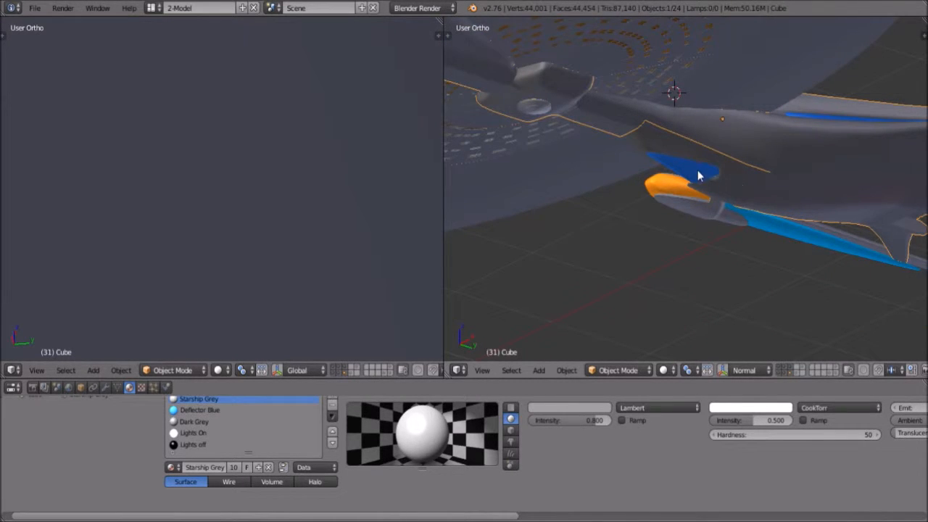
pyautogui.moveTo(726, 209); pyautogui.dragTo(703, 230, button='middle')
pyautogui.scroll(4, 706, 284)
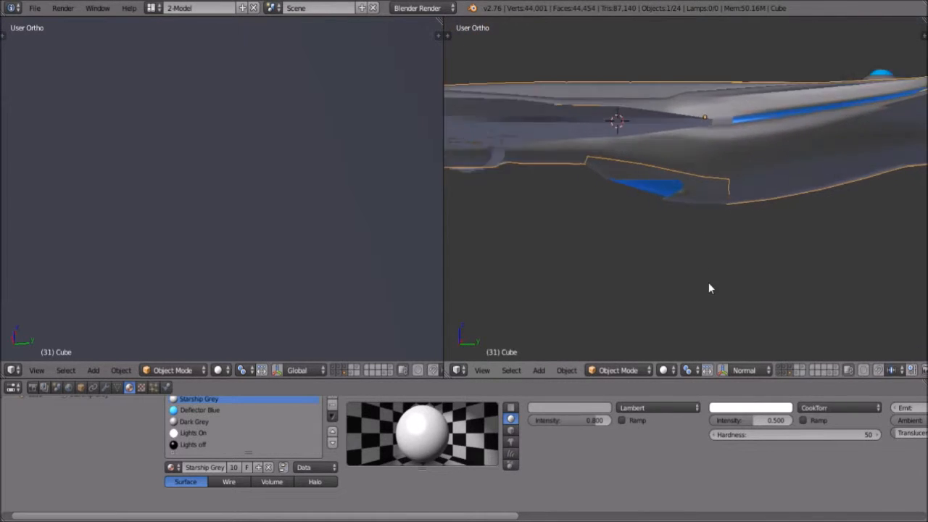
# Inspect the deflector against the complete ship from the front, the side and below.
pyautogui.scroll(-6, 696, 316)
pyautogui.moveTo(650, 196); pyautogui.dragTo(782, 191, button='middle')
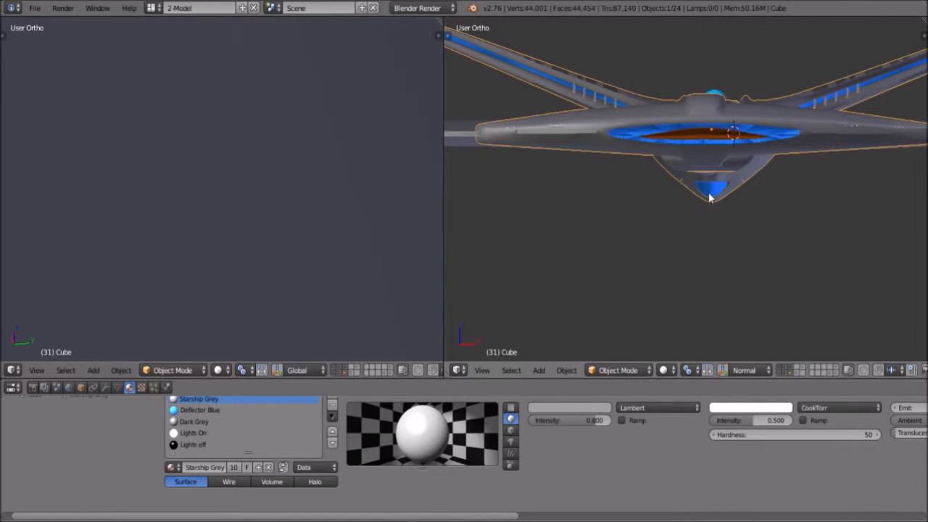
pyautogui.moveTo(770, 232); pyautogui.dragTo(709, 206, button='middle')
pyautogui.moveTo(721, 137); pyautogui.dragTo(706, 198, button='middle')
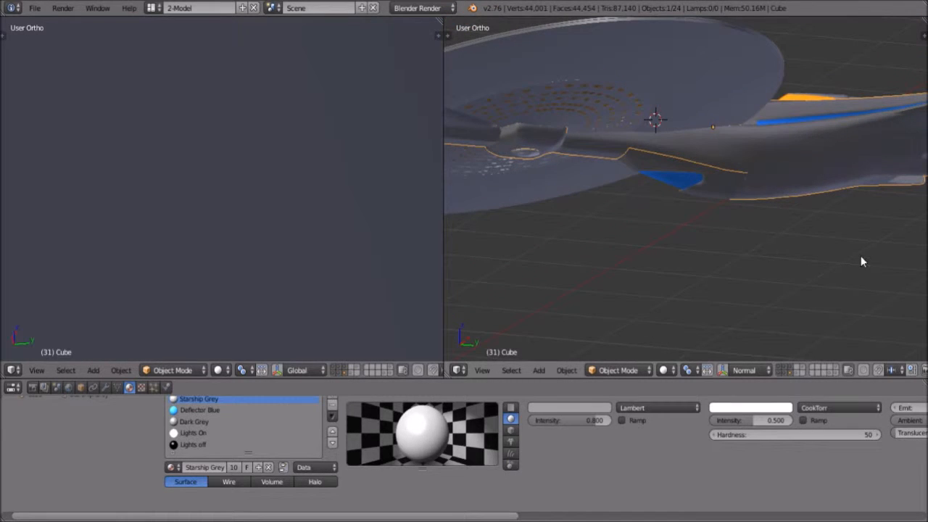
pyautogui.moveTo(861, 260); pyautogui.dragTo(852, 261, button='middle')
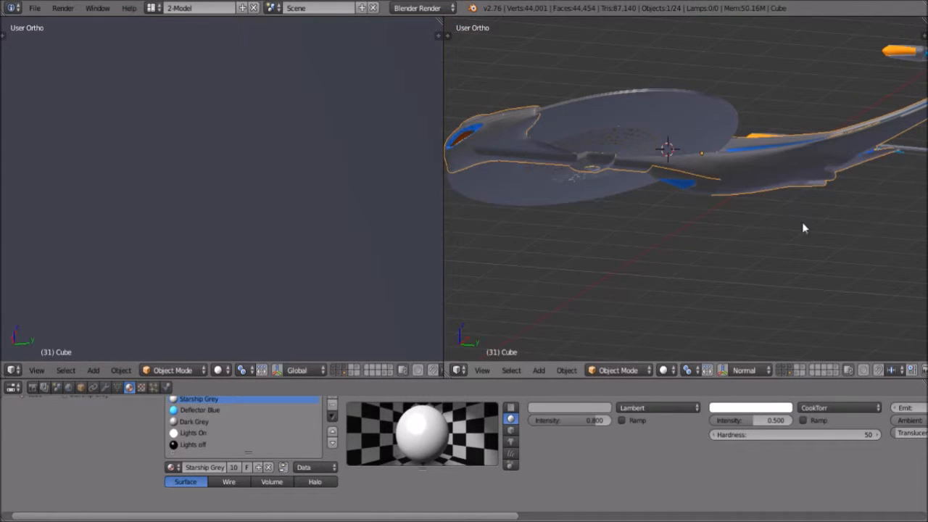
pyautogui.moveTo(719, 233); pyautogui.dragTo(773, 276, button='middle')
pyautogui.moveTo(717, 261); pyautogui.dragTo(817, 168, button='middle')
pyautogui.scroll(7, 736, 221)
pyautogui.scroll(3, 799, 128)
pyautogui.scroll(-9, 689, 184)
pyautogui.moveTo(792, 136); pyautogui.dragTo(725, 184, button='middle')
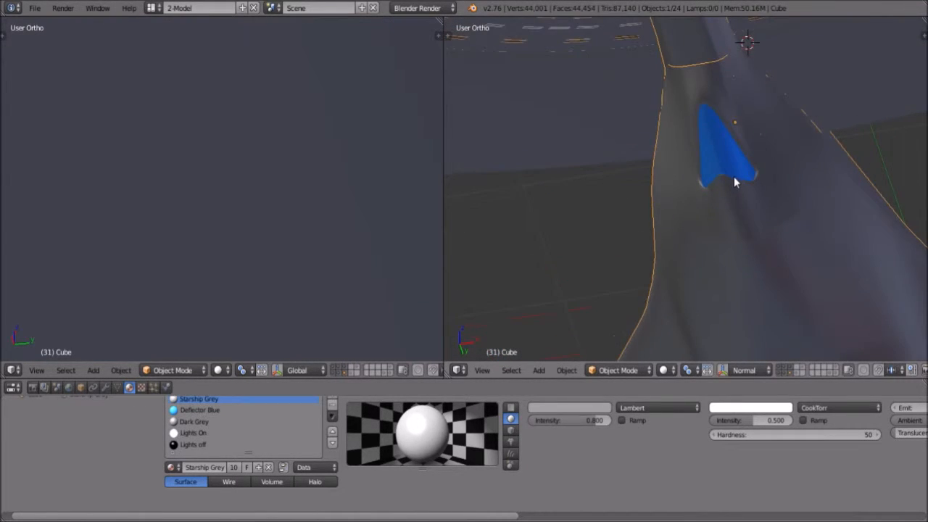
# Select the separate hull section around the deflector and examine how it fits the ship from several angles.
pyautogui.rightClick(733, 176)
pyautogui.scroll(-8, 765, 219)
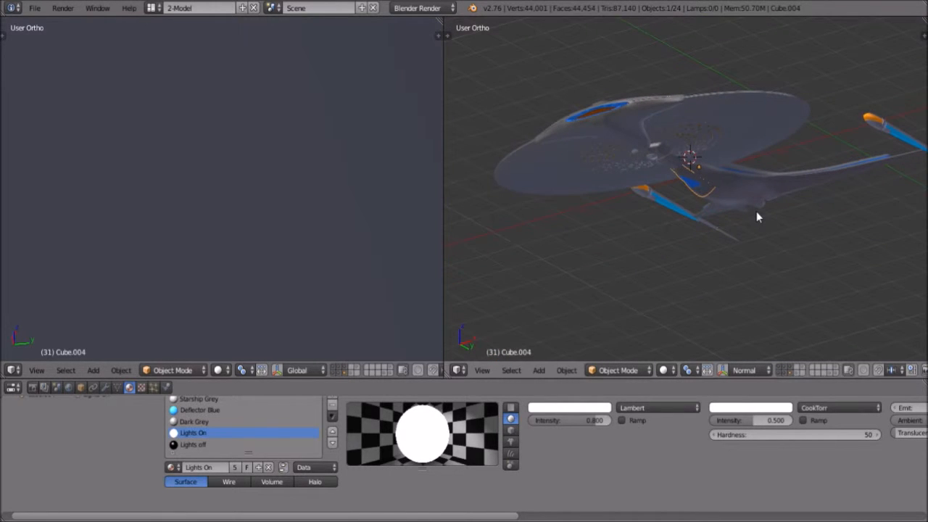
pyautogui.scroll(10, 757, 207)
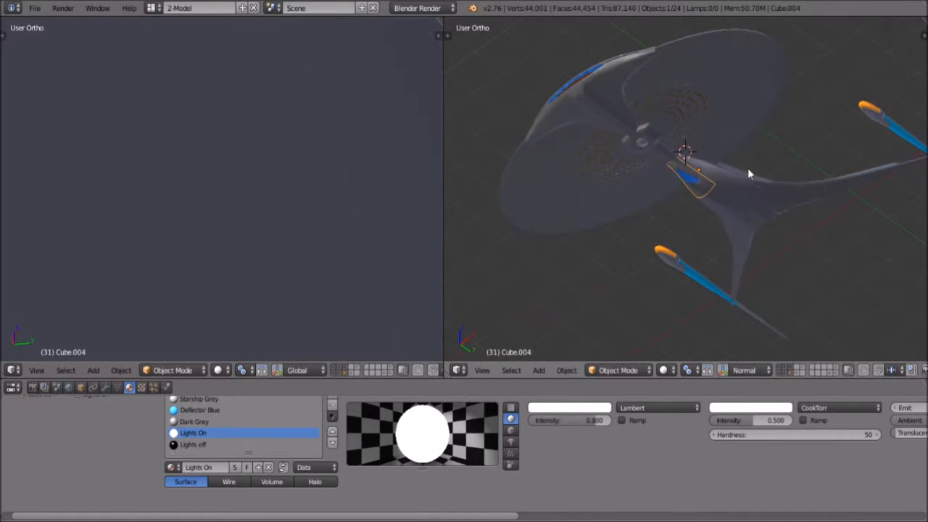
pyautogui.scroll(2, 762, 202)
pyautogui.scroll(-5, 747, 176)
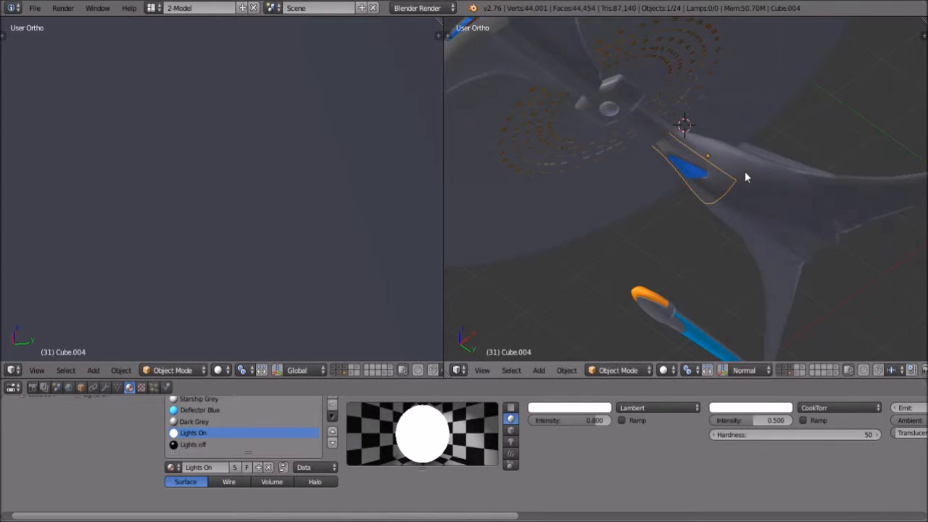
pyautogui.moveTo(650, 175); pyautogui.dragTo(642, 224, button='middle')
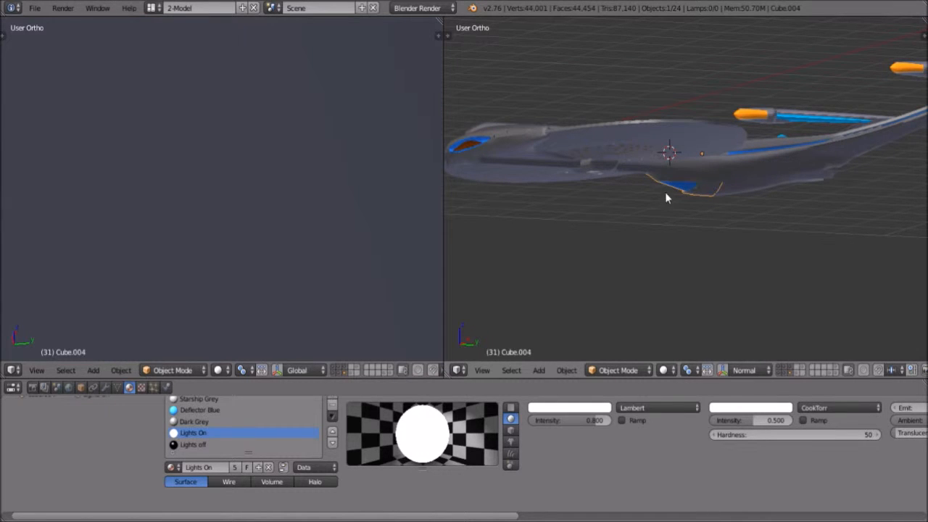
pyautogui.moveTo(650, 192); pyautogui.dragTo(690, 195, button='middle')
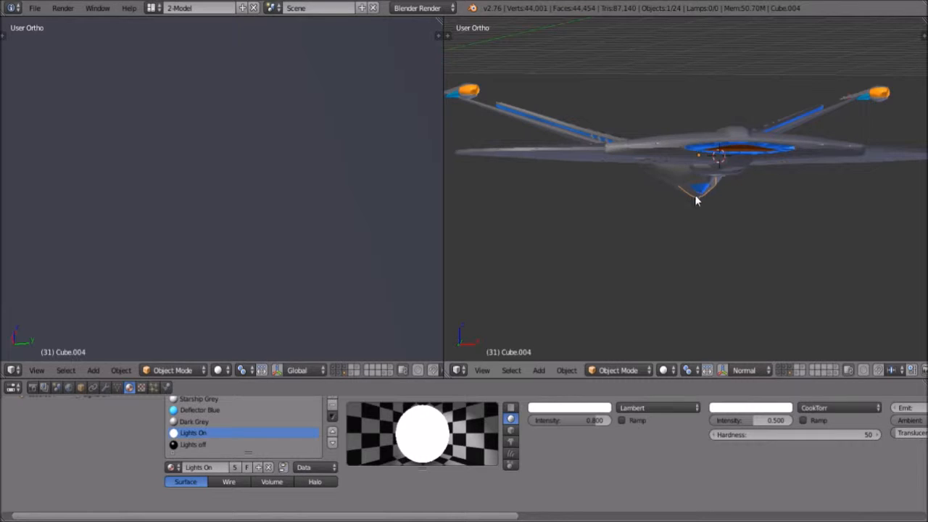
pyautogui.moveTo(768, 275); pyautogui.dragTo(693, 178, button='middle')
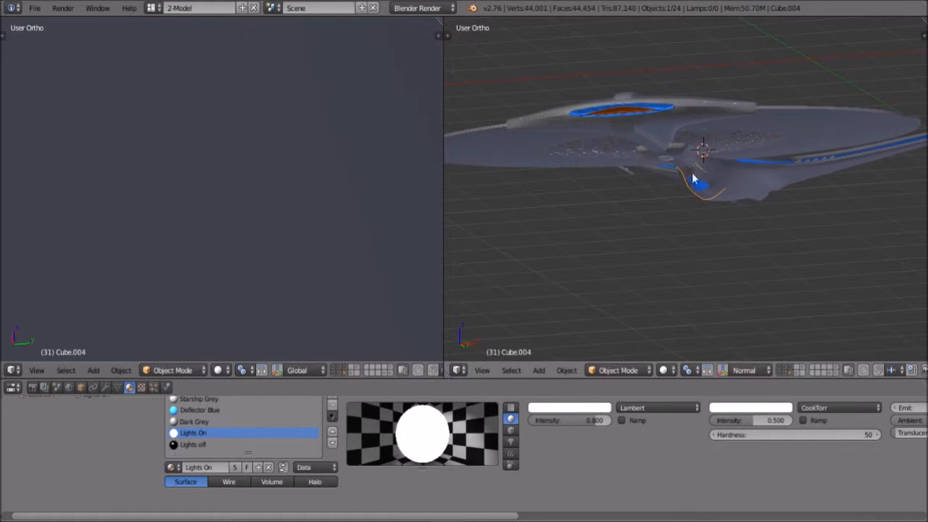
pyautogui.moveTo(765, 228); pyautogui.dragTo(812, 249, button='middle')
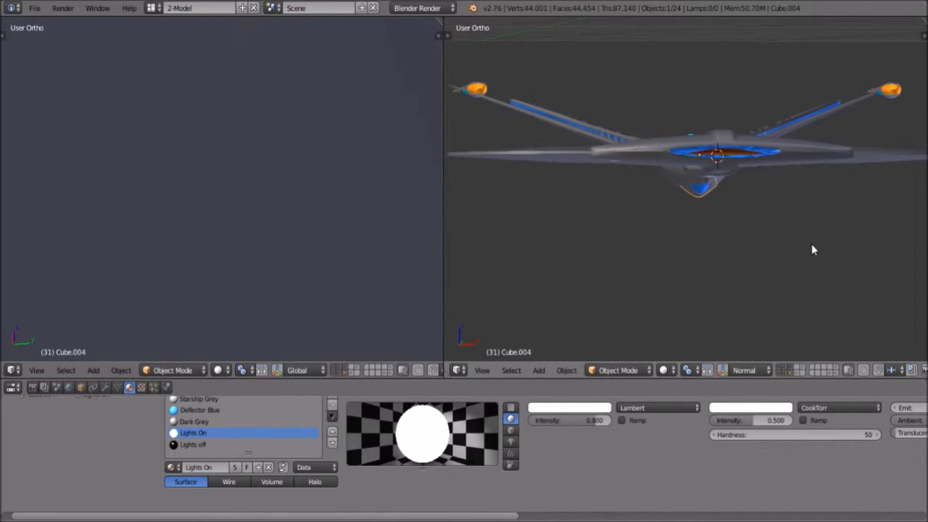
# Select the main hull and compare the front opening with the lower deflector, ending with a side view of the deflector.
pyautogui.rightClick(756, 170)
pyautogui.moveTo(809, 240); pyautogui.dragTo(726, 237, button='middle')
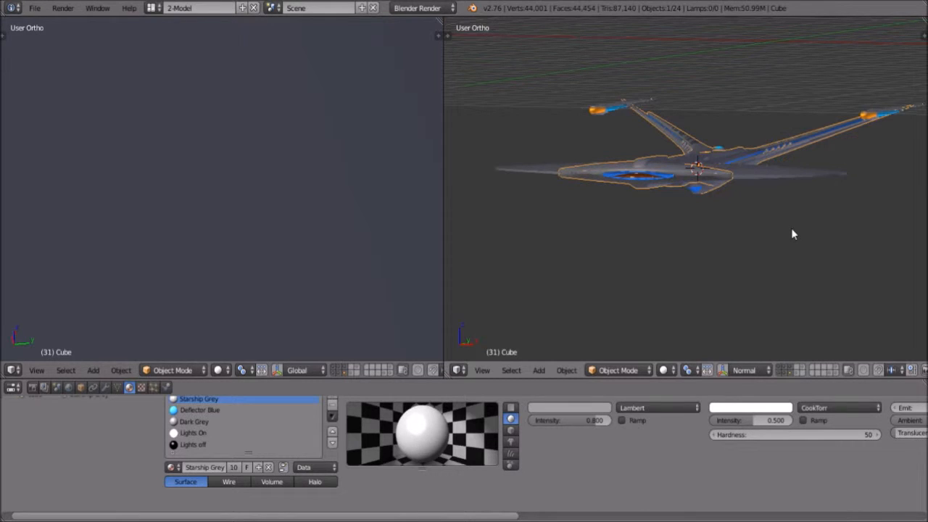
pyautogui.moveTo(663, 181); pyautogui.dragTo(716, 215, button='middle')
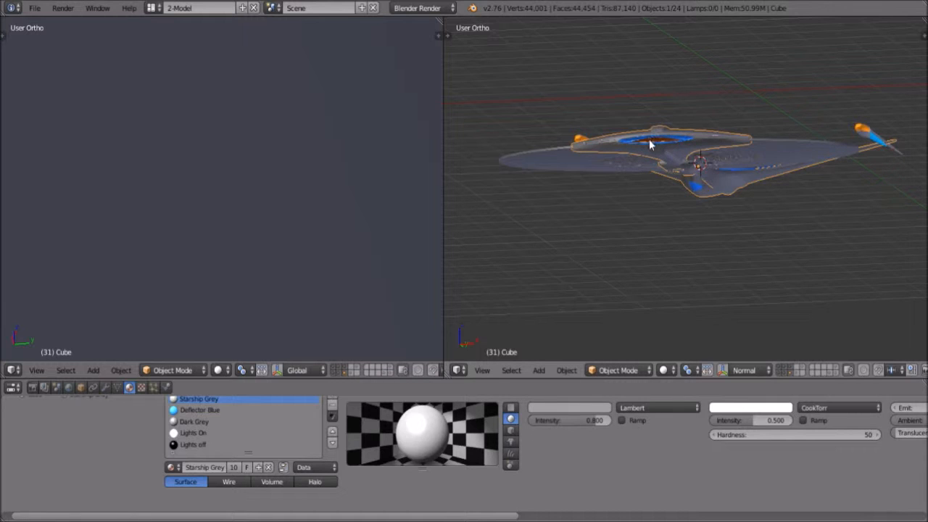
pyautogui.moveTo(708, 207); pyautogui.dragTo(695, 191, button='middle')
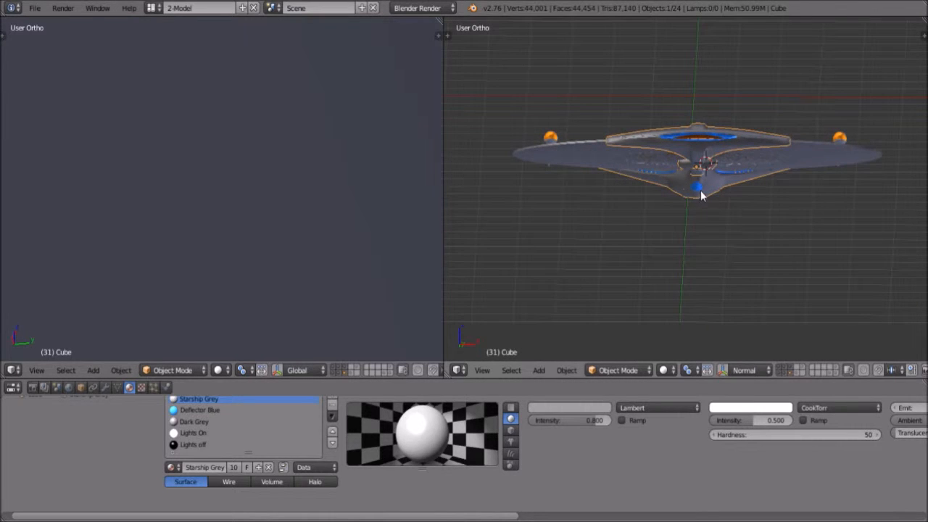
pyautogui.scroll(12, 734, 198)
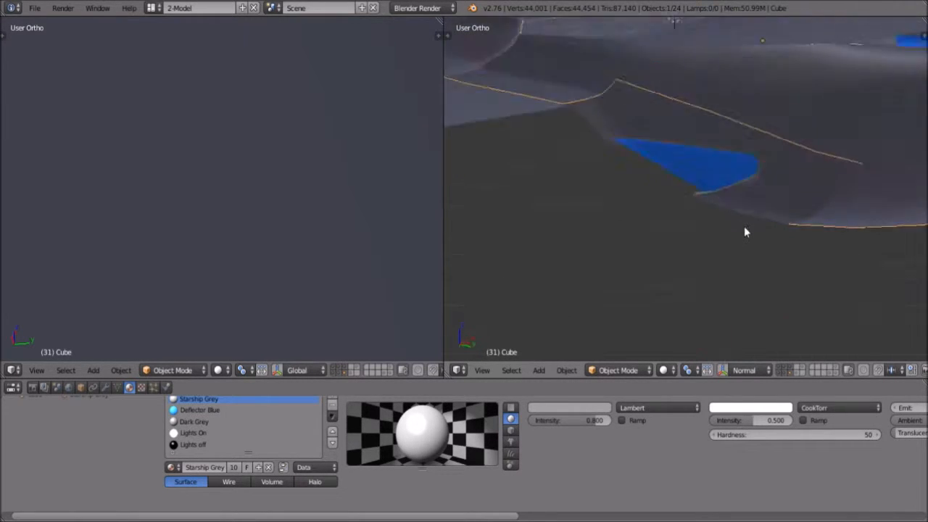
pyautogui.scroll(-5, 737, 179)
pyautogui.scroll(5, 736, 181)
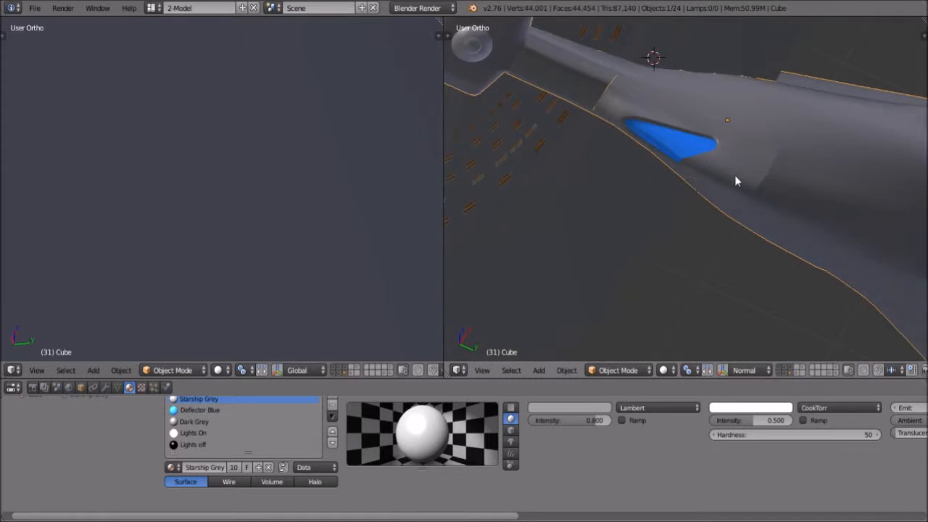
pyautogui.scroll(-7, 734, 176)
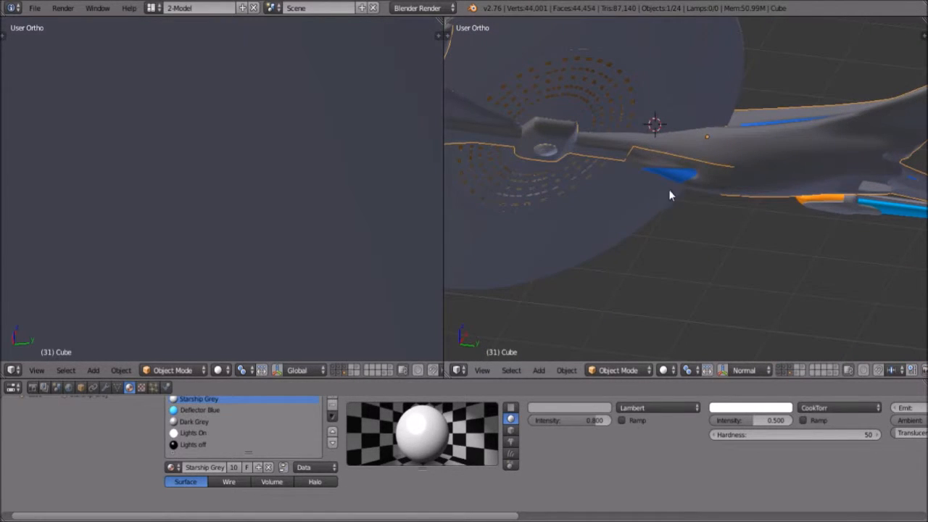
pyautogui.moveTo(702, 188); pyautogui.dragTo(680, 222, button='middle')
pyautogui.scroll(6, 680, 221)
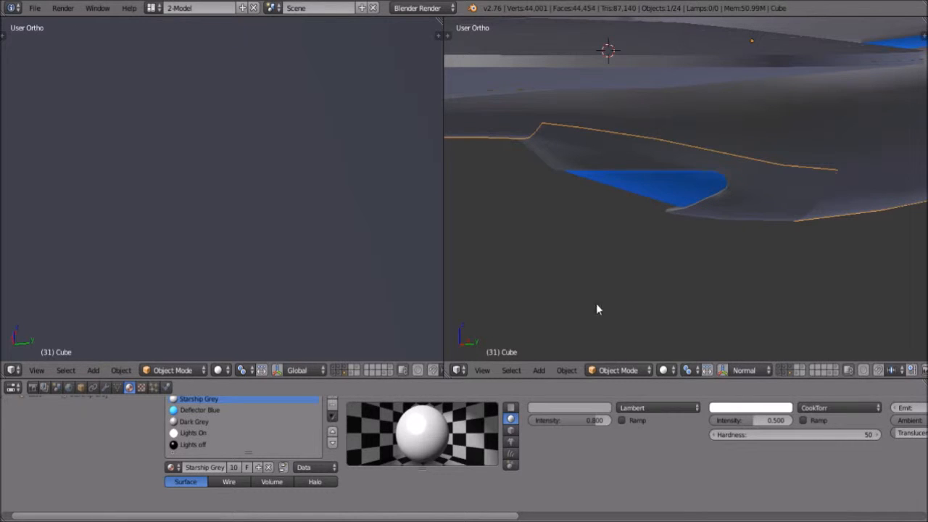
# Enter Edit Mode on the main hull and examine the mesh bordering the deflector section.
pyautogui.click(617, 370)
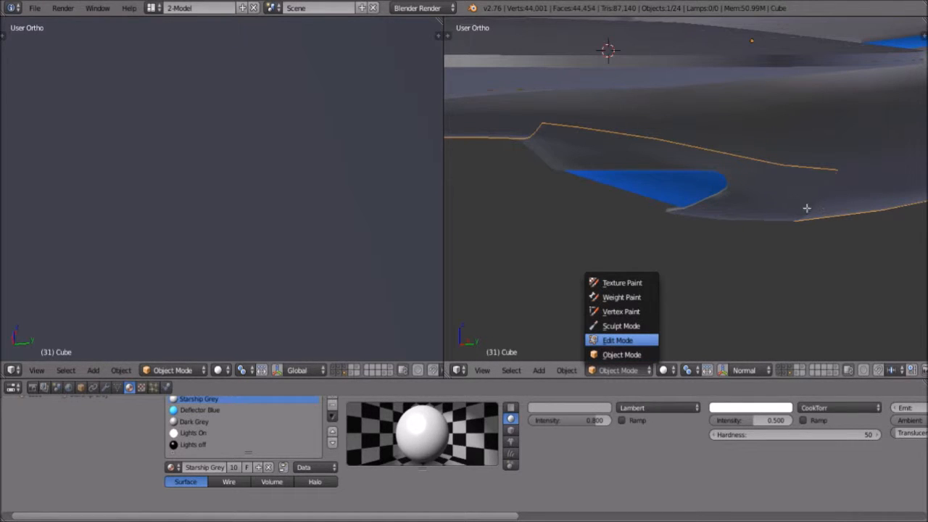
pyautogui.moveTo(739, 170); pyautogui.dragTo(783, 129, button='middle')
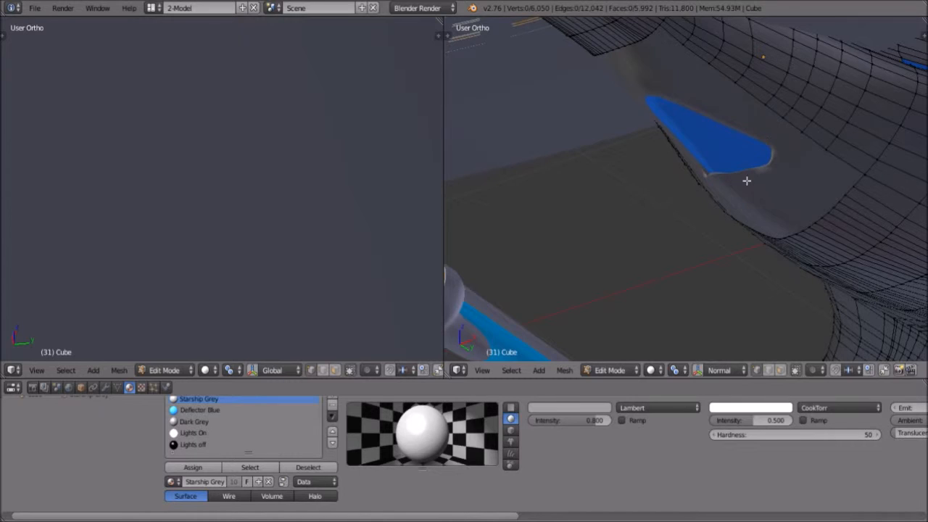
pyautogui.moveTo(645, 68); pyautogui.dragTo(695, 153, button='middle')
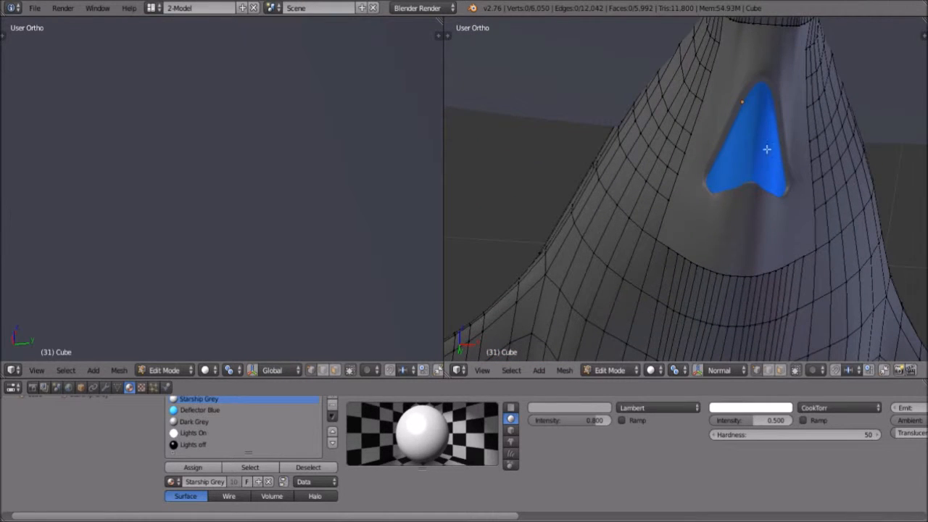
# Leave the main hull's Edit Mode and open the separate deflector section in Edit Mode to view its mesh up close.
pyautogui.click(635, 370)
pyautogui.click(631, 368)
pyautogui.click(621, 354)
pyautogui.click(642, 371)
pyautogui.click(641, 341)
pyautogui.moveTo(780, 180); pyautogui.dragTo(676, 108, button='middle')
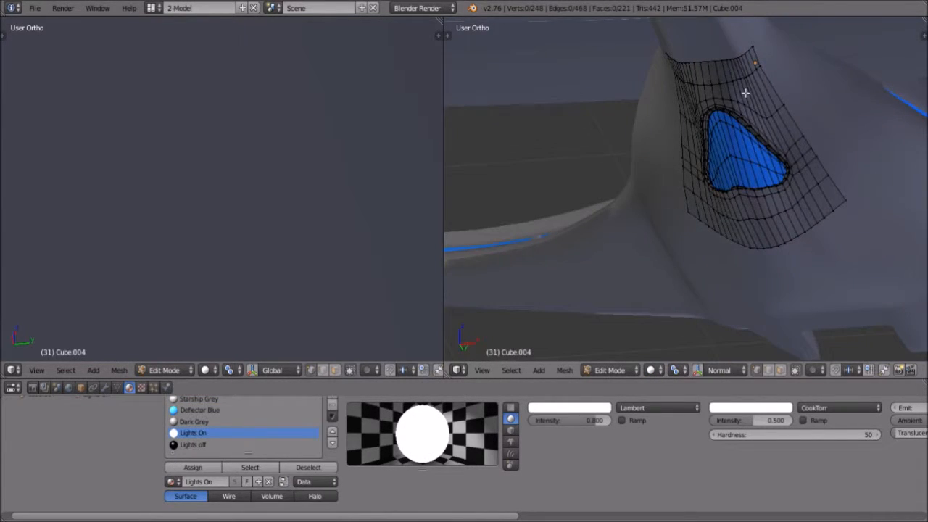
pyautogui.scroll(6, 745, 92)
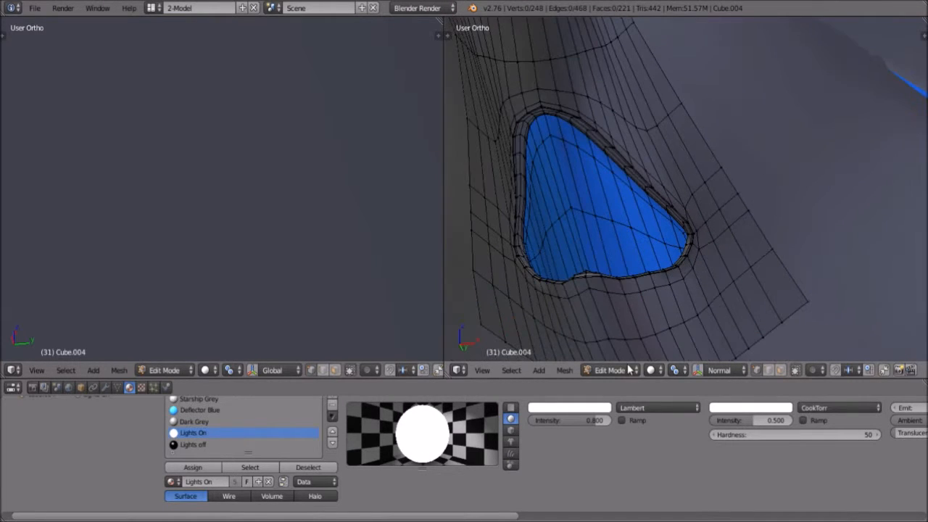
# Leave Edit Mode on the deflector section and inspect its rim on the ship with Rendered viewport shading.
pyautogui.click(629, 369)
pyautogui.click(621, 354)
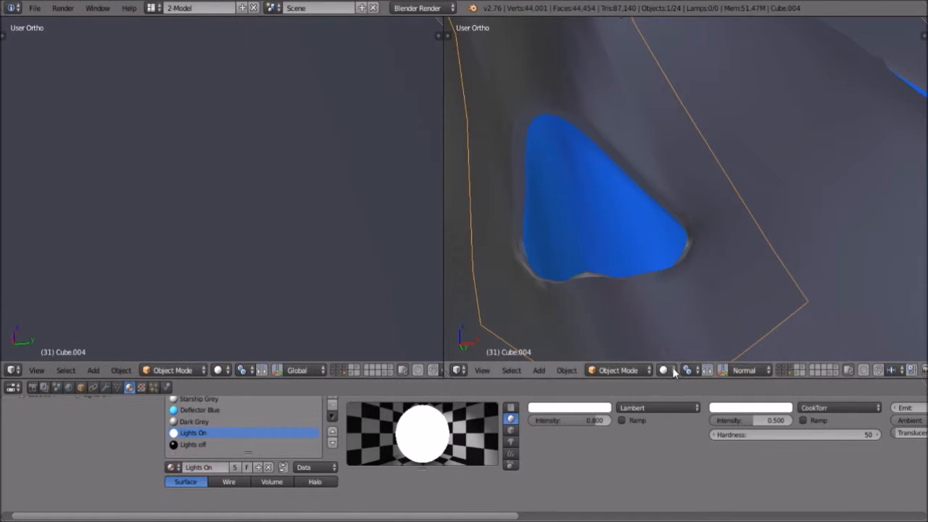
pyautogui.click(667, 370)
pyautogui.press('Return')
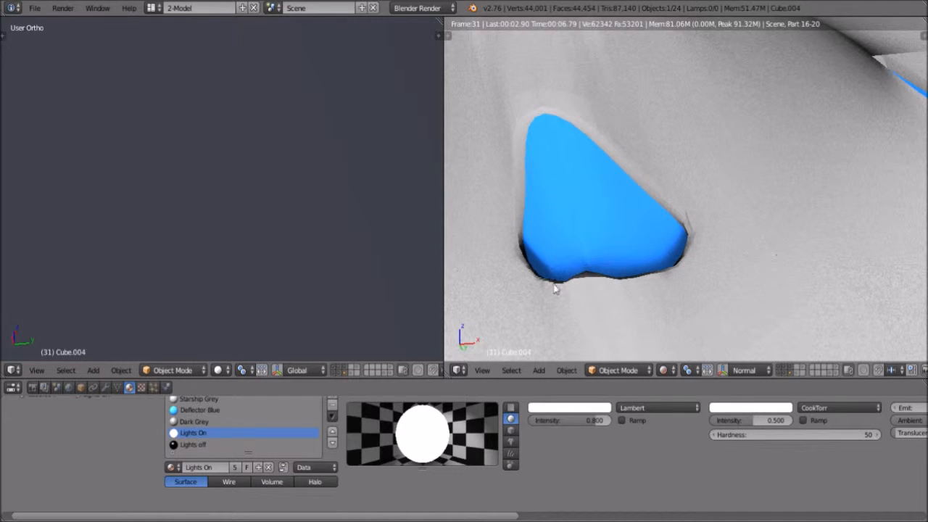
pyautogui.scroll(-4, 743, 94)
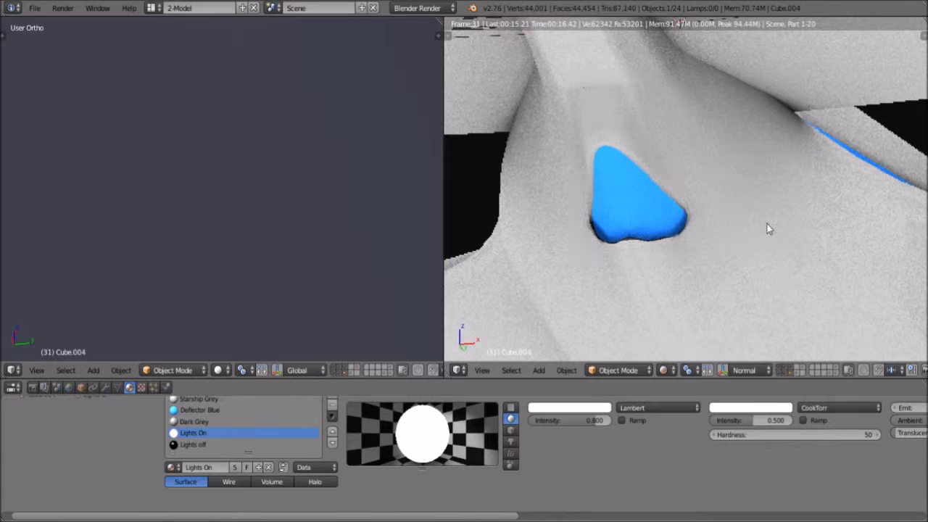
# Return the viewport to Solid shading.
pyautogui.click(648, 371)
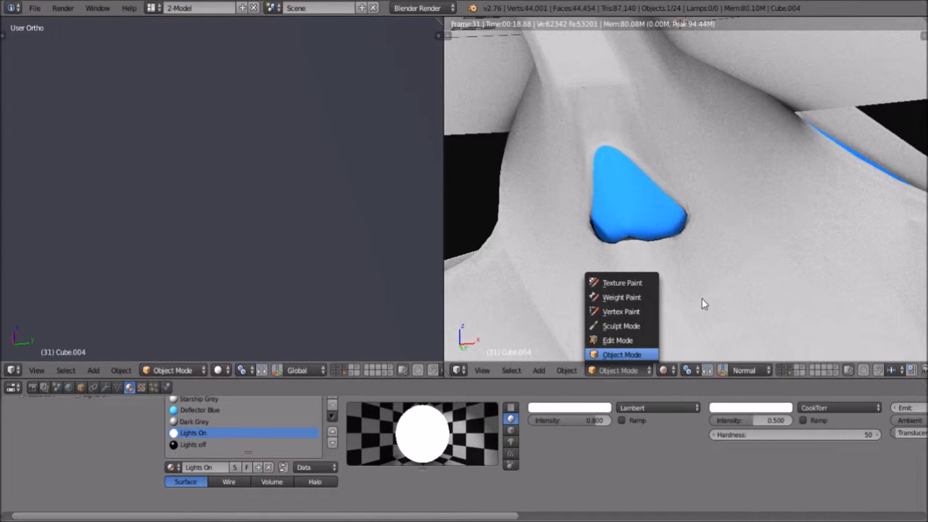
pyautogui.click(656, 366)
pyautogui.click(648, 366)
pyautogui.click(659, 369)
pyautogui.click(662, 369)
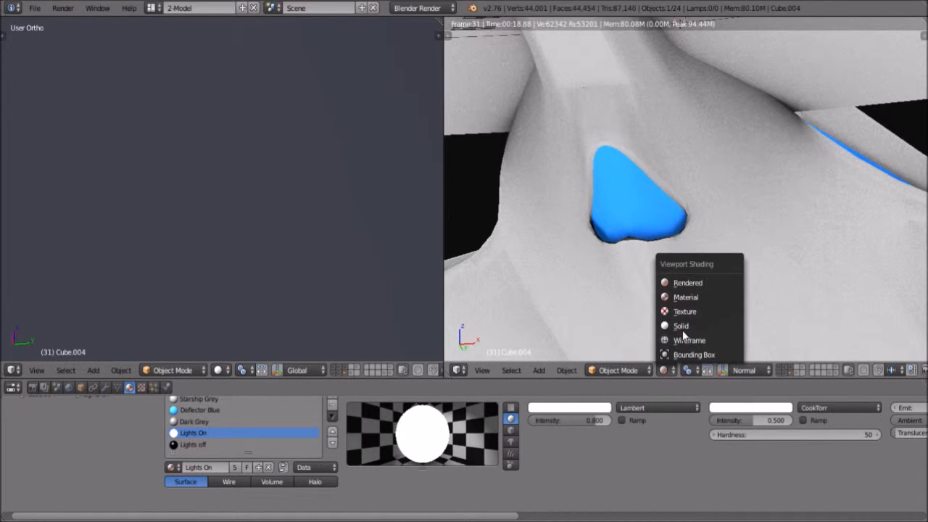
pyautogui.click(681, 327)
# Open the main hull in Edit Mode to view the mesh around the deflector opening, returning to Object Mode.
pyautogui.rightClick(621, 336)
pyautogui.click(621, 369)
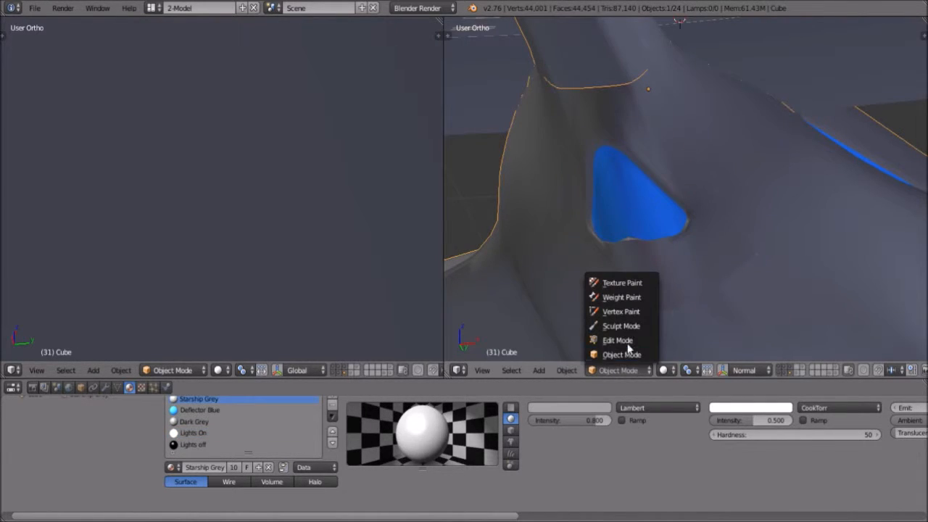
pyautogui.click(617, 340)
pyautogui.click(607, 370)
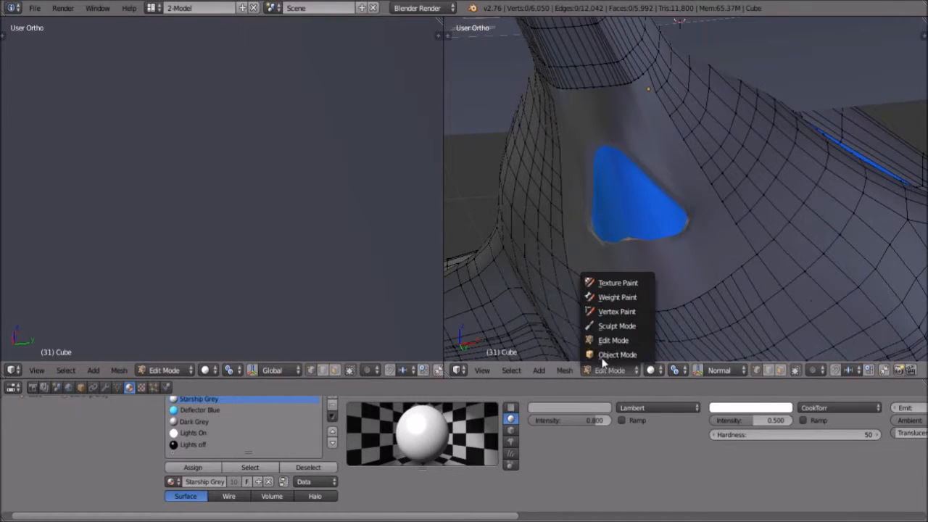
pyautogui.click(612, 355)
# Open the separate deflector section in Edit Mode and grow the selection from the blue area's middle vertex to the whole mesh.
pyautogui.rightClick(634, 337)
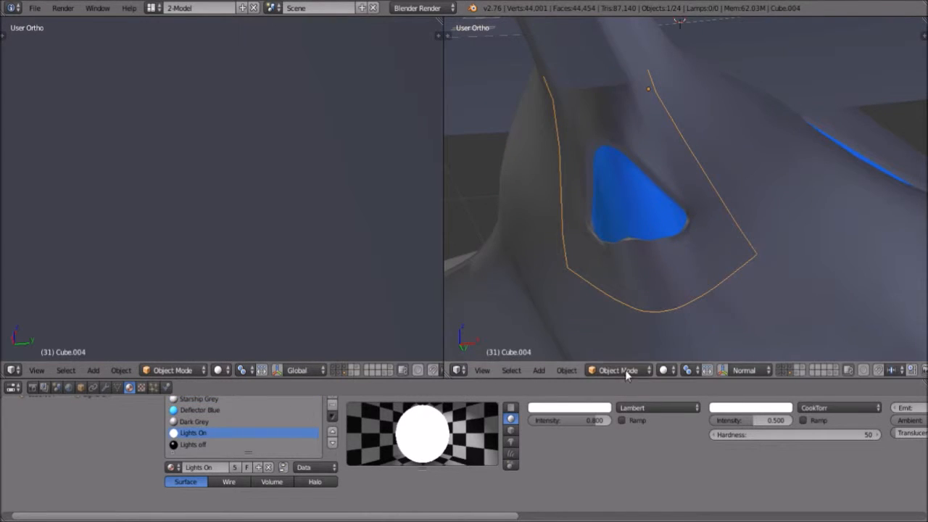
pyautogui.click(624, 371)
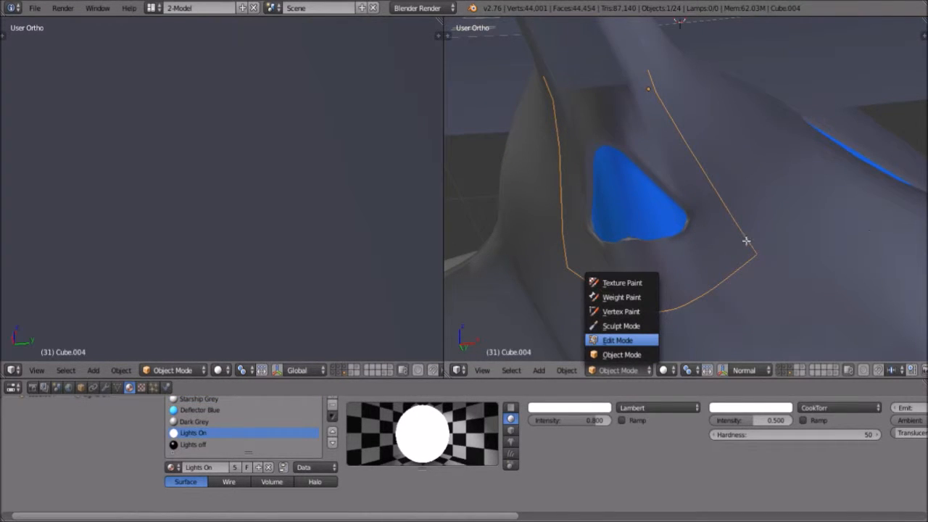
pyautogui.click(629, 341)
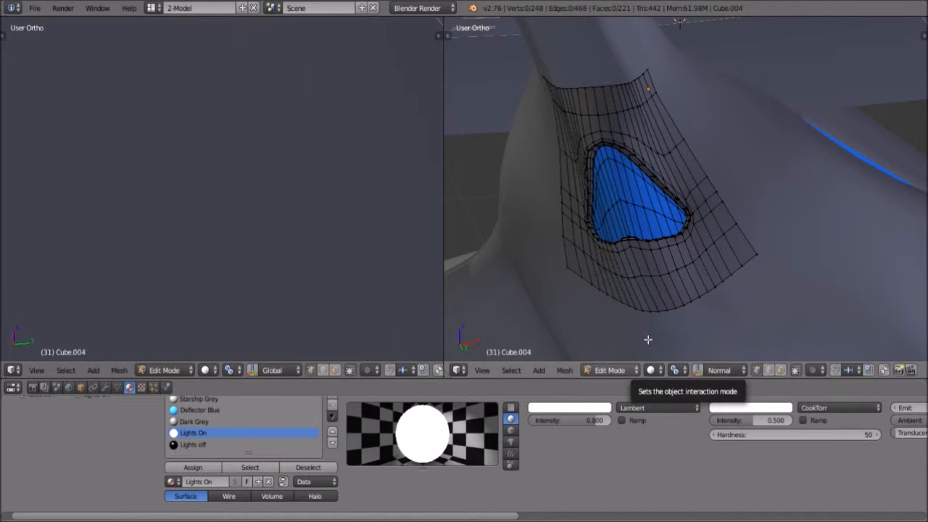
pyautogui.press('ctrl+KP_Add')
pyautogui.press('ctrl+KP_Add')
pyautogui.press('ctrl+KP_Add')
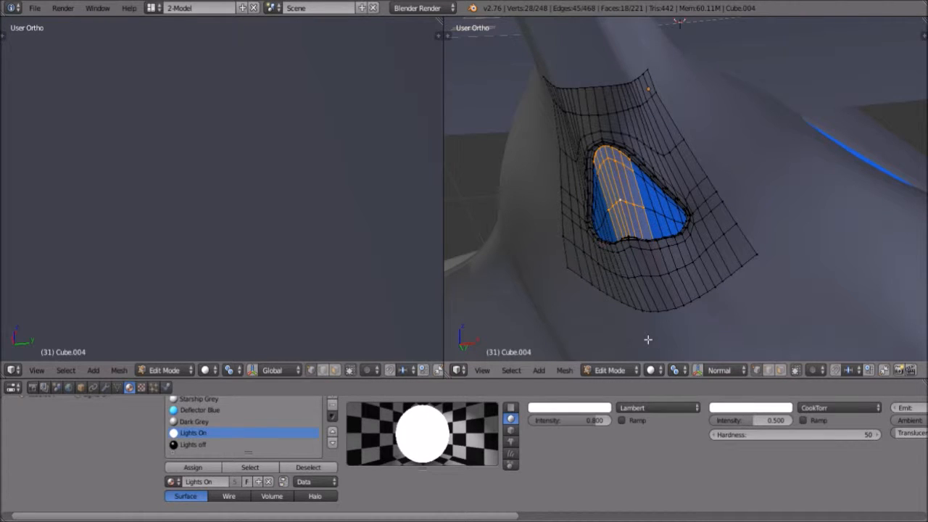
pyautogui.press('ctrl+KP_Add')
pyautogui.press('ctrl+KP_Add')
pyautogui.press('ctrl+KP_Add')
pyautogui.press('ctrl+KP_Add')
pyautogui.press('ctrl+KP_Add')
pyautogui.press('ctrl+KP_Add')
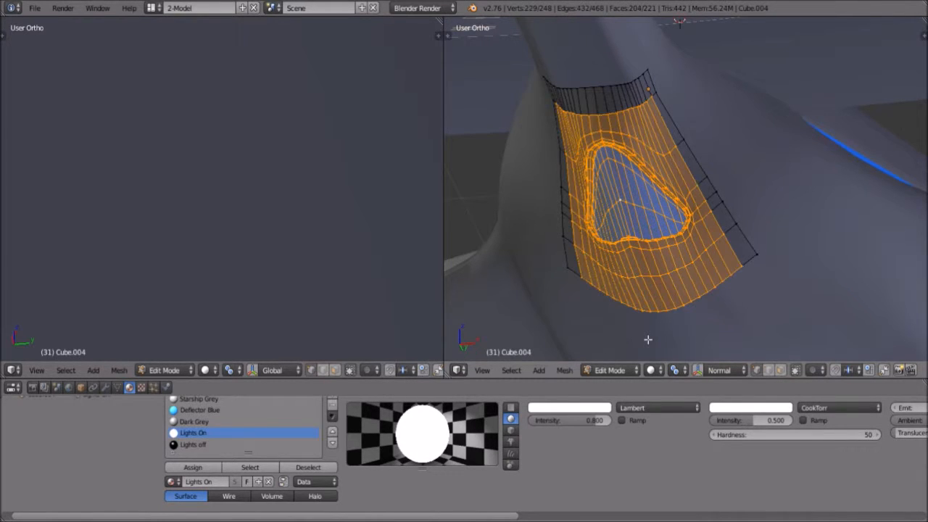
pyautogui.press('ctrl+KP_Add')
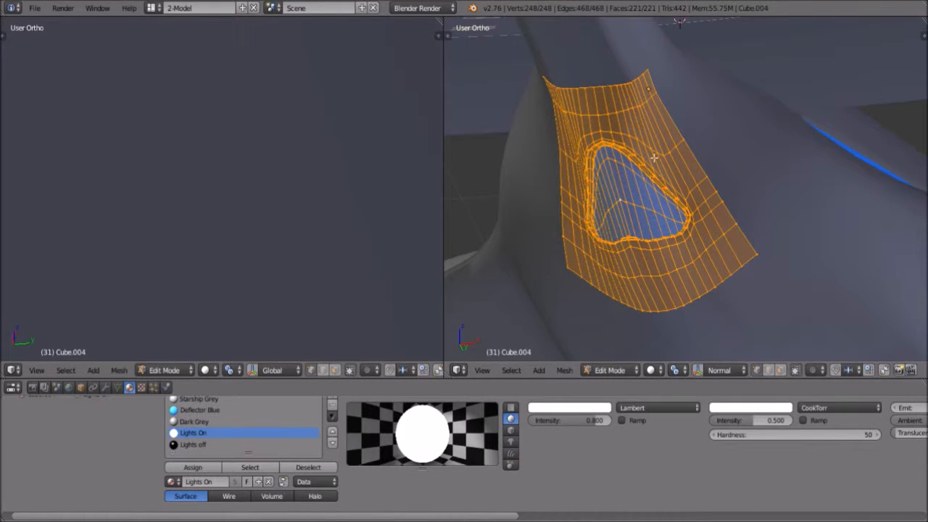
# Examine the selected deflector section from the front, the side and obliquely, both against the ship and up close.
pyautogui.moveTo(675, 172); pyautogui.dragTo(694, 174, button='middle')
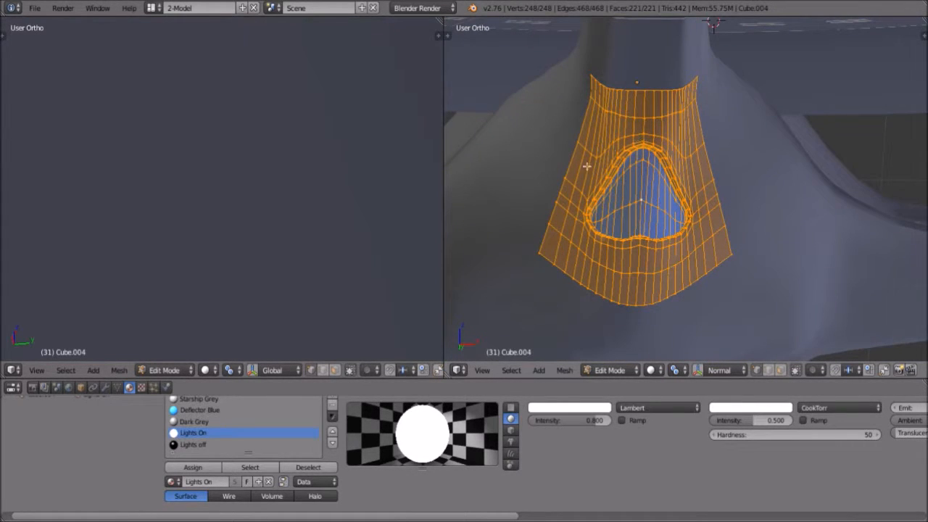
pyautogui.moveTo(634, 219)
pyautogui.mouseDown(button='middle')
pyautogui.moveTo(627, 240)
pyautogui.moveTo(618, 216)
pyautogui.mouseUp(button='middle')
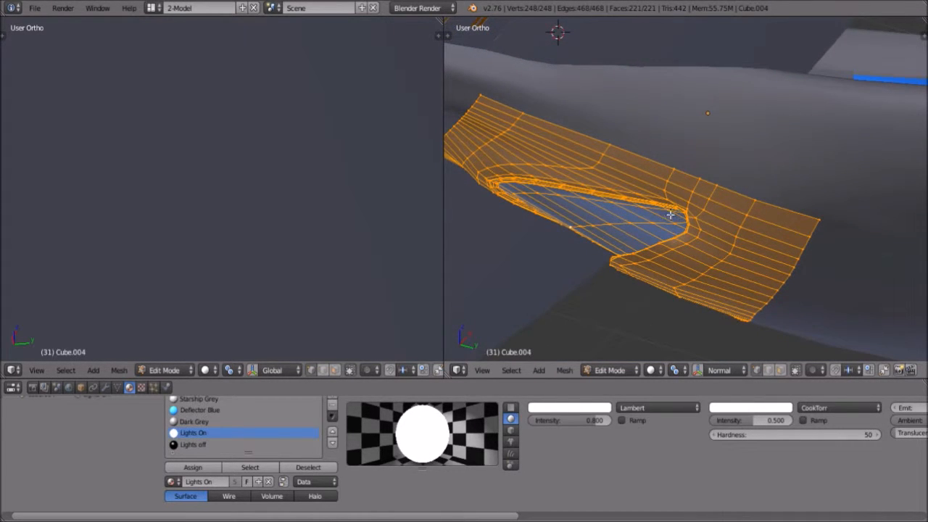
pyautogui.moveTo(779, 221); pyautogui.dragTo(720, 221, button='middle')
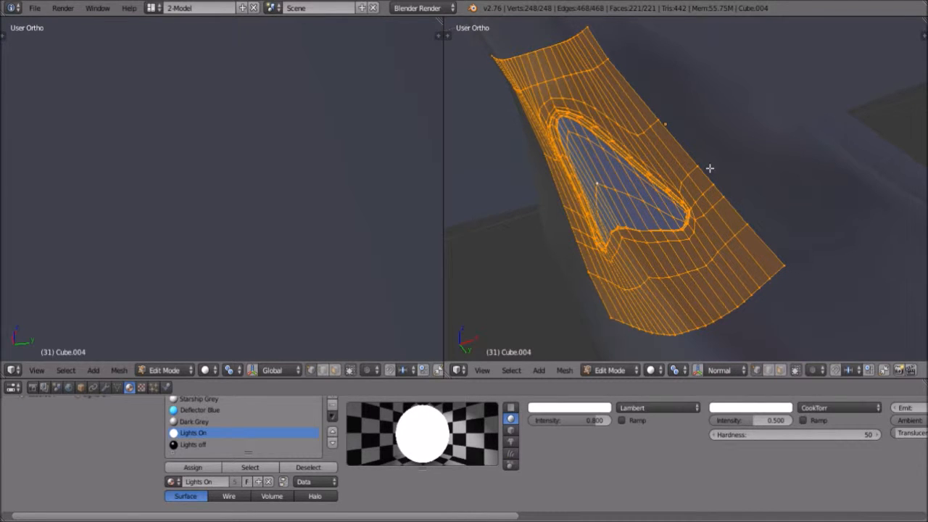
pyautogui.hotkey('ctrl', 'v')
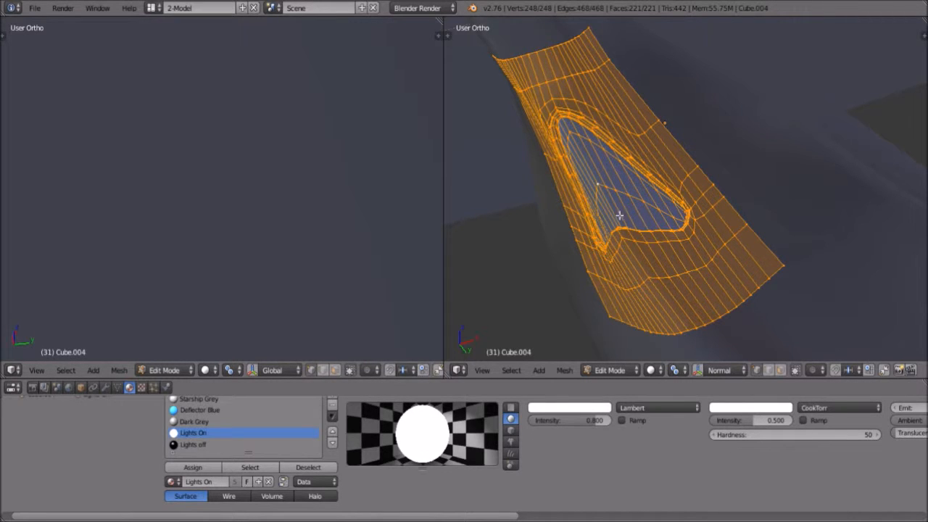
pyautogui.scroll(-6, 778, 204)
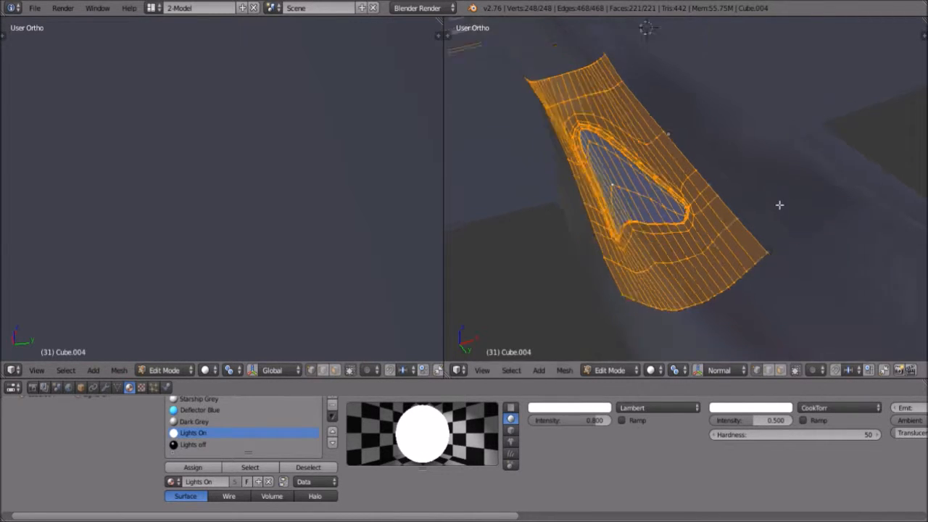
pyautogui.moveTo(726, 212); pyautogui.dragTo(665, 245, button='middle')
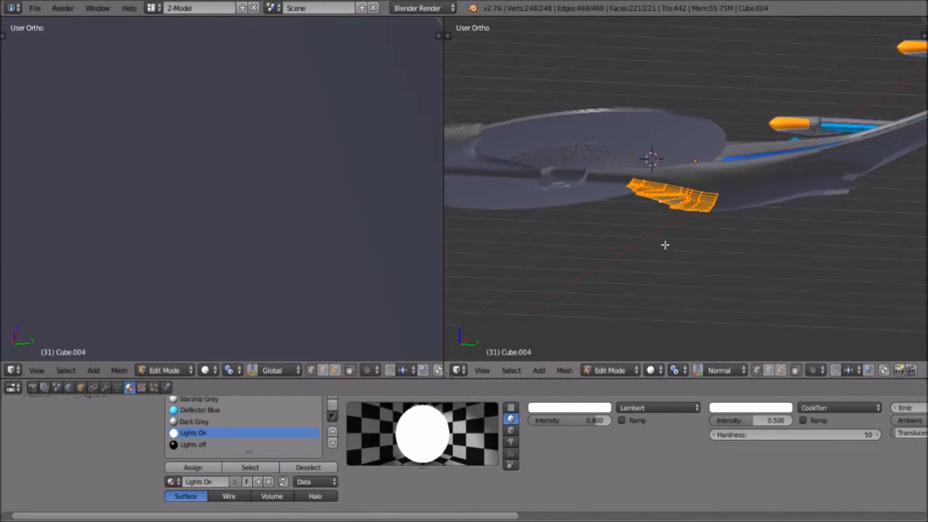
pyautogui.scroll(8, 754, 206)
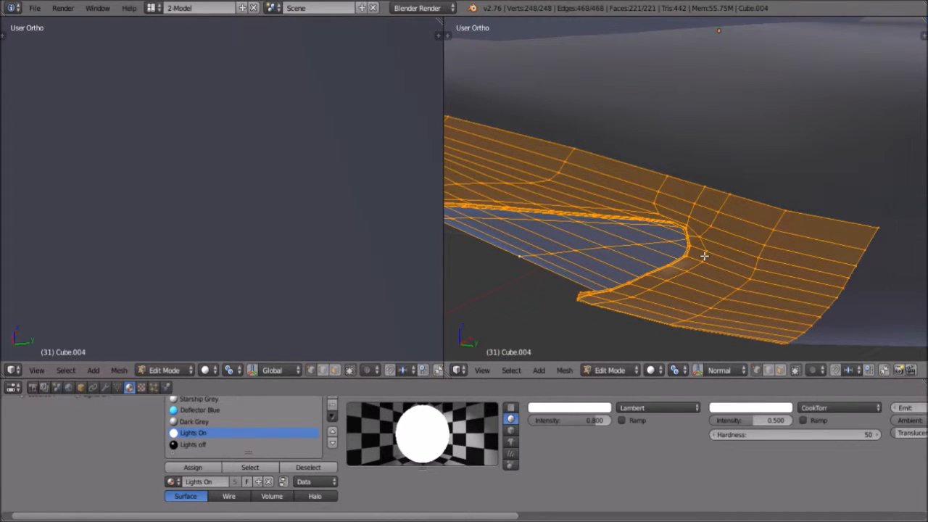
# Select a four-face patch on the side of the main hull above the deflector and separate it into its own object.
pyautogui.hotkey('ctrl', 'p')
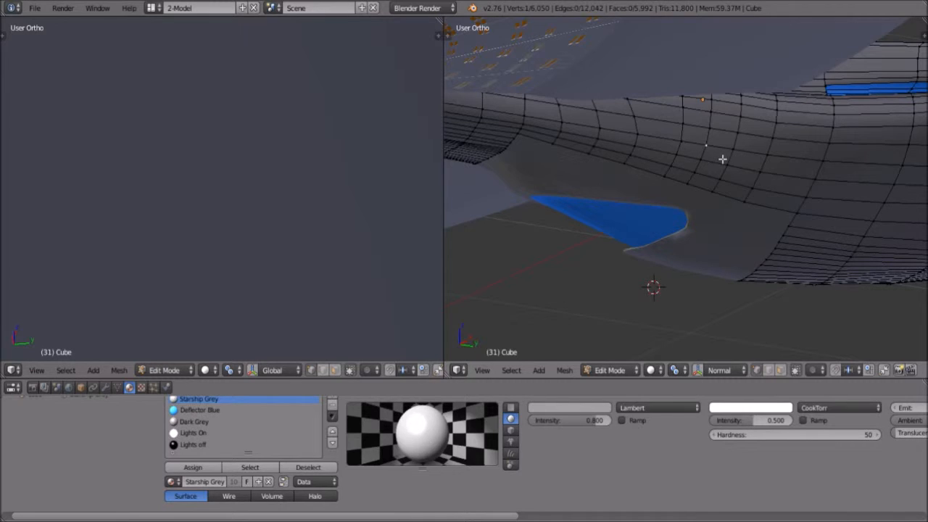
pyautogui.rightClick(733, 153)
pyautogui.rightClick(712, 149)
pyautogui.rightClick(703, 148)
pyautogui.keyDown('shift'); pyautogui.rightClick(702, 160); pyautogui.keyUp('shift')
pyautogui.keyDown('shift'); pyautogui.rightClick(734, 166); pyautogui.keyUp('shift')
pyautogui.keyDown('shift'); pyautogui.rightClick(739, 148); pyautogui.keyUp('shift')
pyautogui.keyDown('shift'); pyautogui.rightClick(708, 128); pyautogui.keyUp('shift')
pyautogui.keyDown('shift'); pyautogui.rightClick(767, 140); pyautogui.keyUp('shift')
pyautogui.keyDown('shift'); pyautogui.rightClick(763, 155); pyautogui.keyUp('shift')
pyautogui.keyDown('shift'); pyautogui.rightClick(761, 167); pyautogui.keyUp('shift')
pyautogui.press('p')
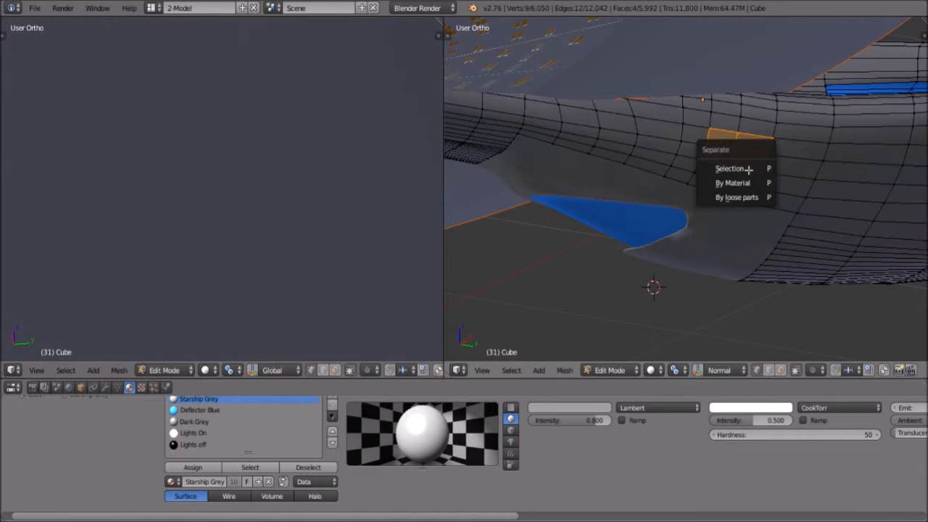
pyautogui.click(611, 370)
pyautogui.click(612, 354)
# Try moving the separated hull patch away from the ship, cancelling each move.
pyautogui.rightClick(747, 151)
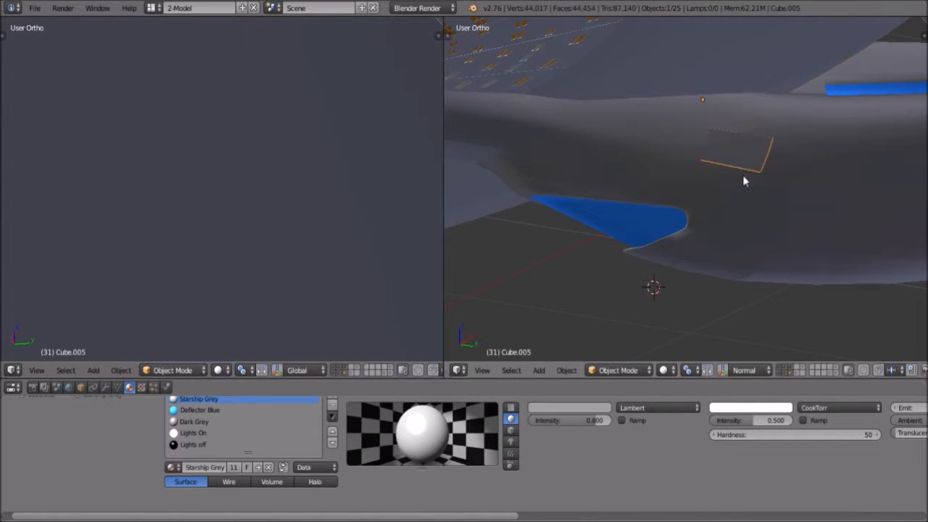
pyautogui.press('g')
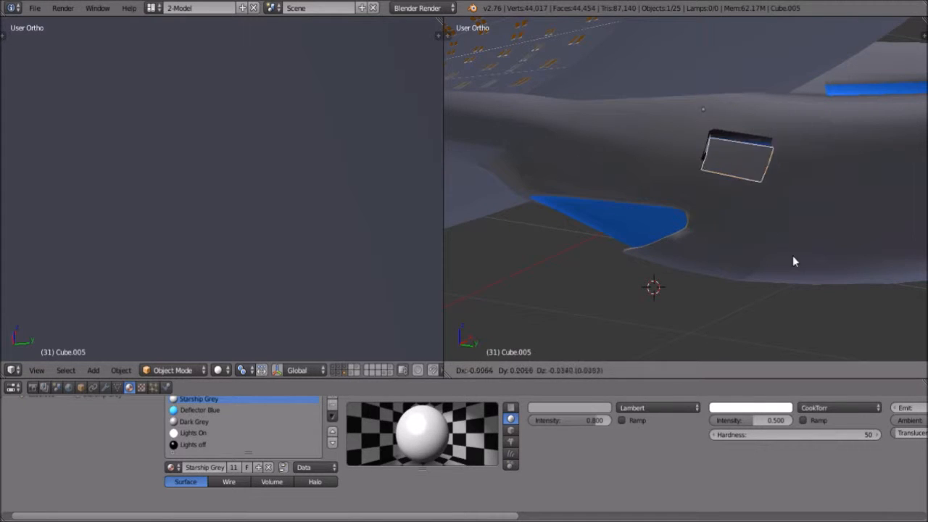
pyautogui.rightClick(837, 246)
pyautogui.rightClick(837, 248)
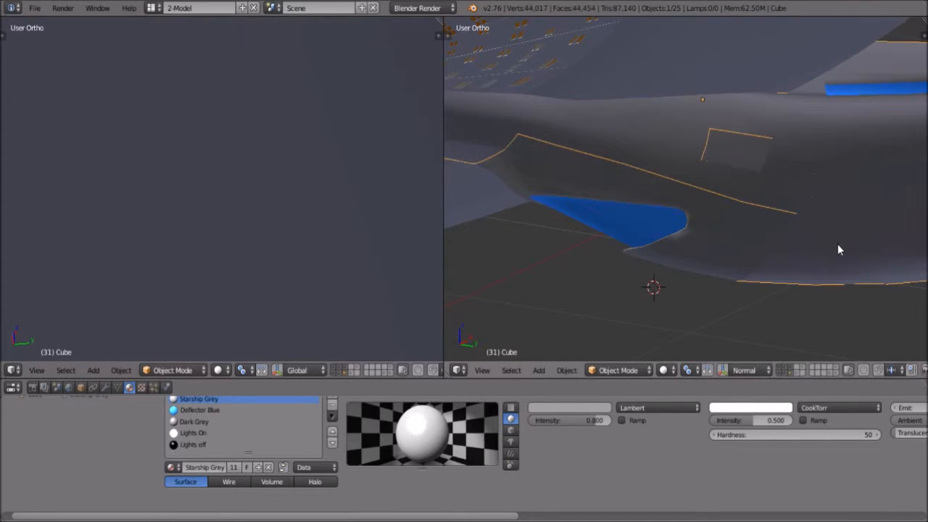
pyautogui.rightClick(758, 162)
pyautogui.press('g')
pyautogui.rightClick(649, 261)
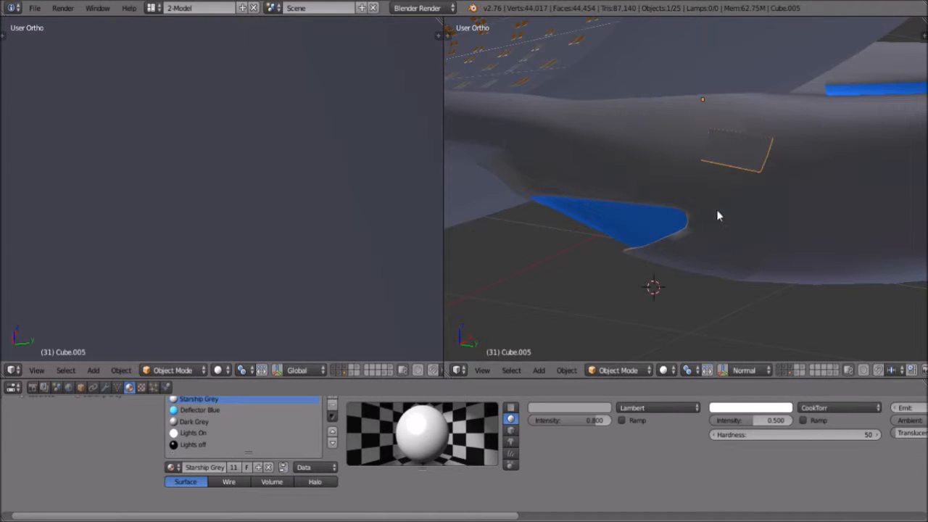
# Reopen the main hull in Edit Mode and undo the separation of the four-face patch.
pyautogui.rightClick(775, 273)
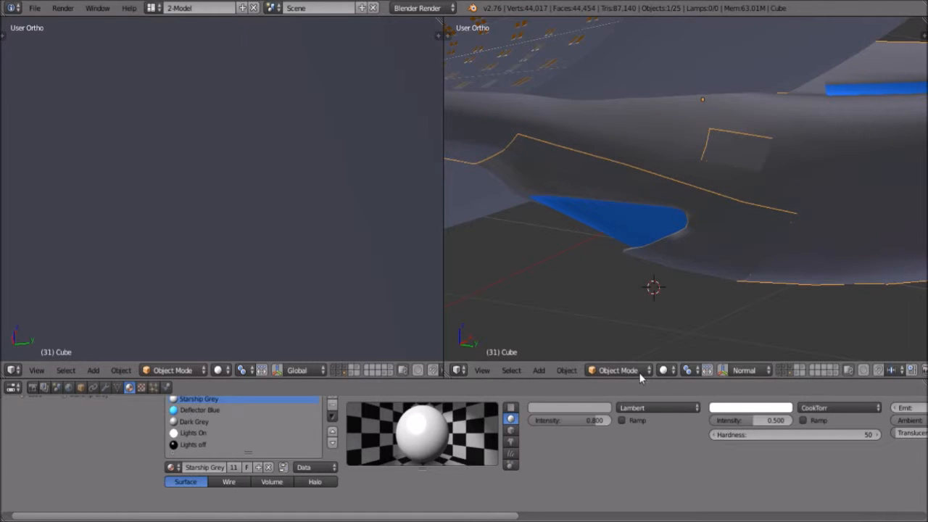
pyautogui.click(620, 371)
pyautogui.click(627, 371)
pyautogui.click(636, 340)
pyautogui.hotkey('ctrl', 'z')
pyautogui.hotkey('ctrl', 'z')
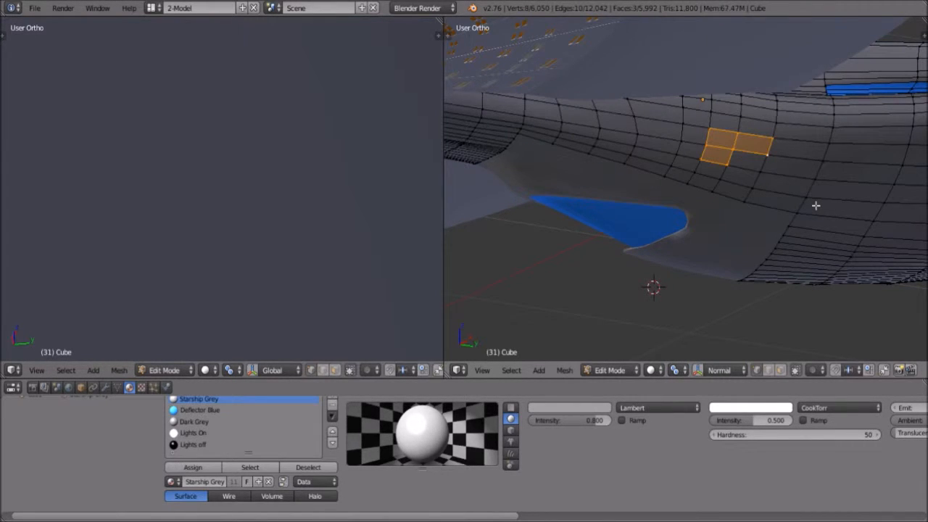
# Clear the face selection, leave Edit Mode and try moving the main hull, cancelling the move.
pyautogui.press('a')
pyautogui.click(627, 370)
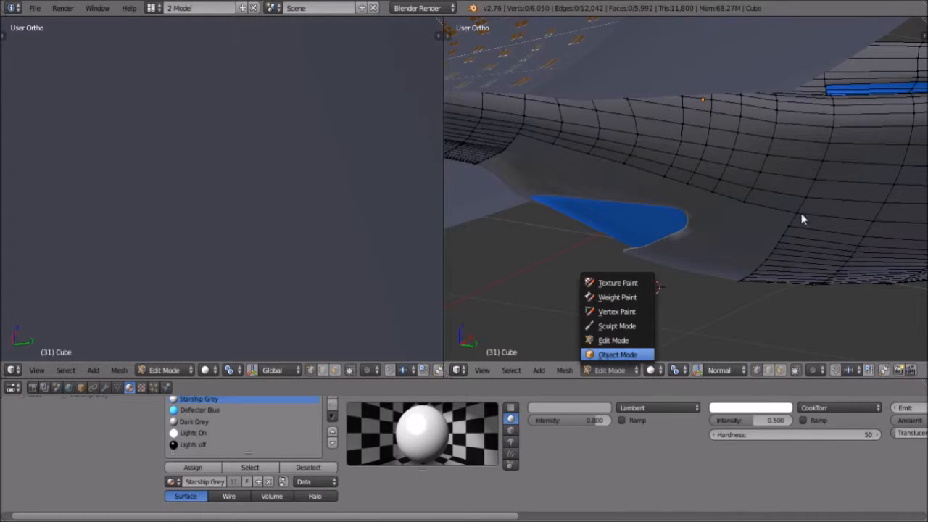
pyautogui.press('Tab')
pyautogui.press('g')
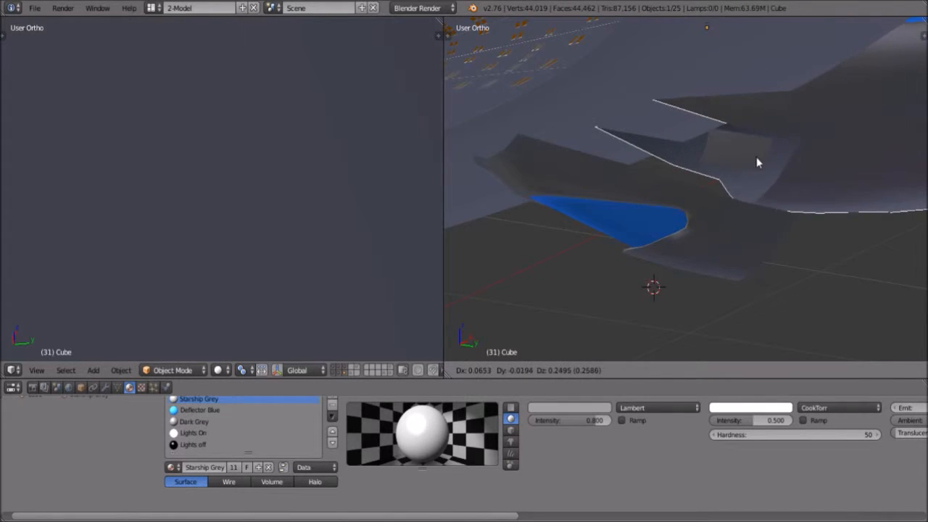
pyautogui.rightClick(756, 157)
# Select the leftover separated patch, try moving it and delete it.
pyautogui.rightClick(756, 157)
pyautogui.press('g')
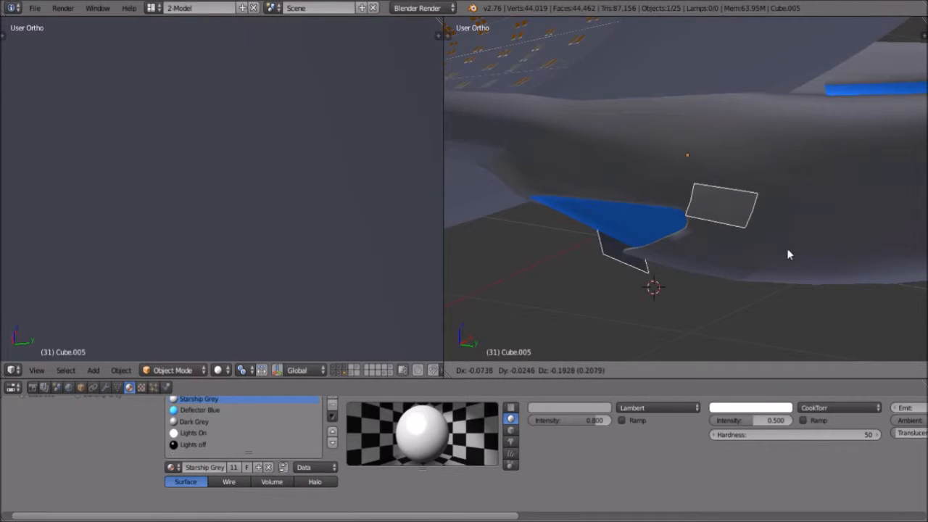
pyautogui.click(787, 233)
pyautogui.press('x')
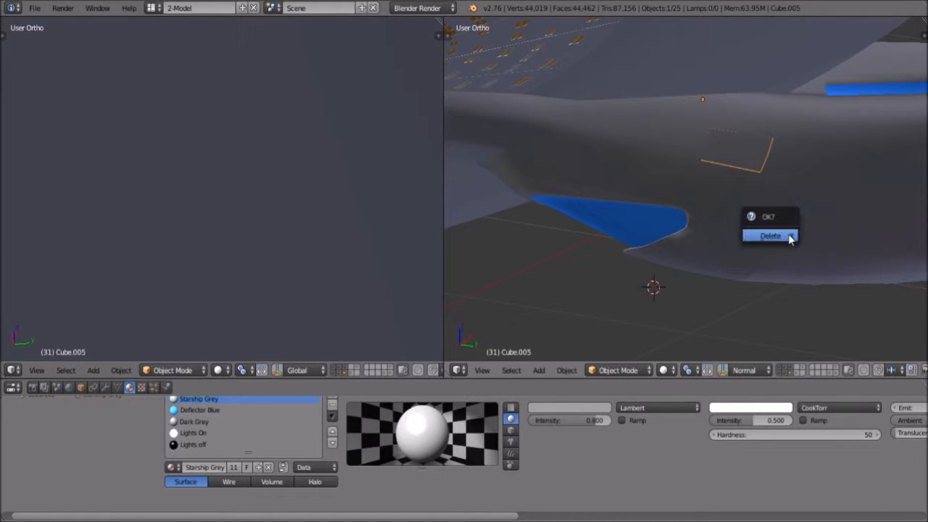
pyautogui.click(787, 233)
# Select the lower deflector section of the hull and duplicate it in place.
pyautogui.rightClick(729, 300)
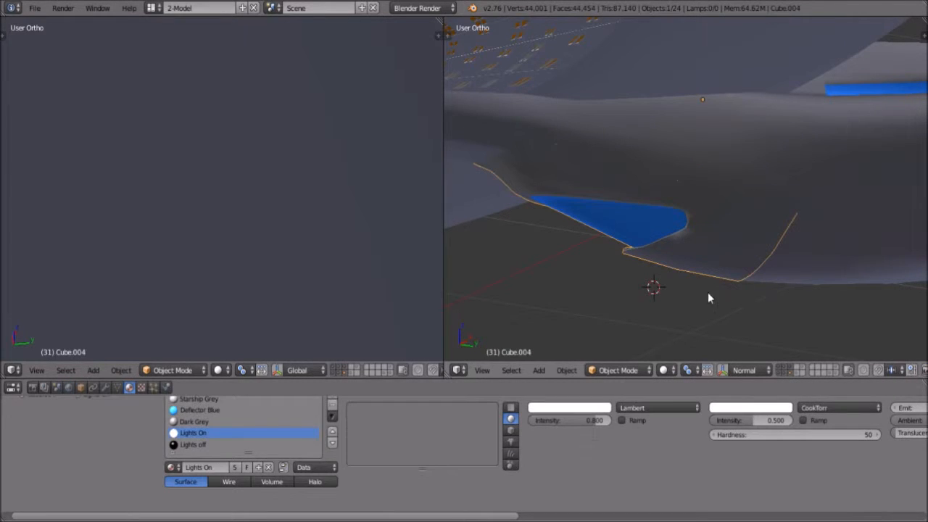
pyautogui.moveTo(674, 266); pyautogui.dragTo(729, 227, button='middle')
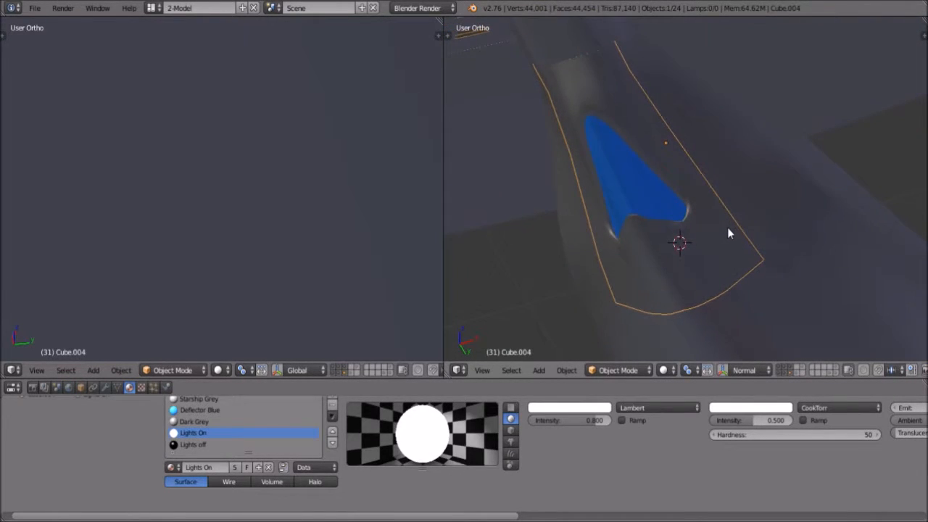
pyautogui.hotkey('shift', 'd')
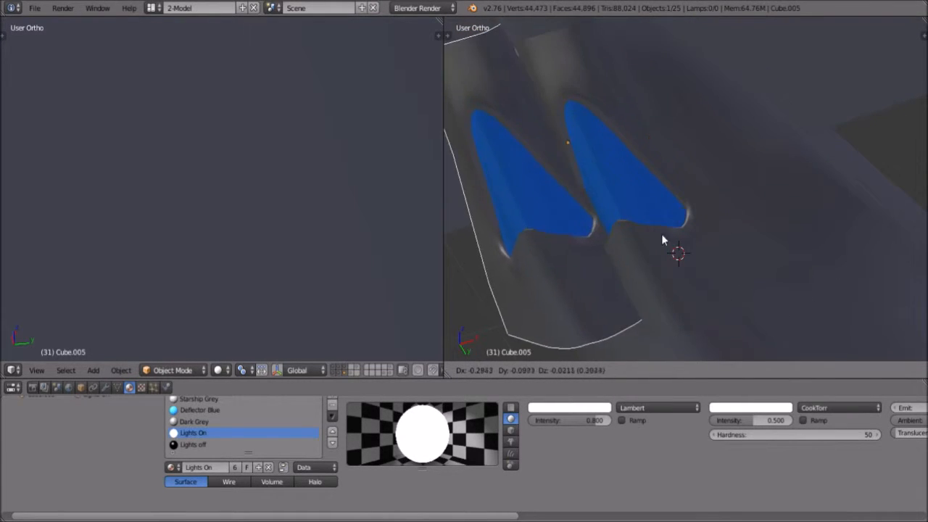
pyautogui.click(720, 211)
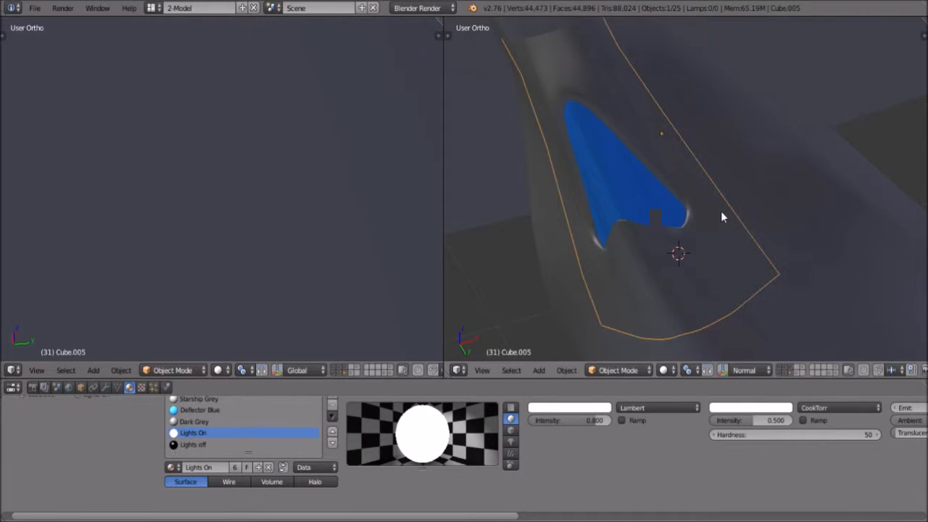
# Move the duplicated deflector section to layer 4 and show only that layer.
pyautogui.press('m')
pyautogui.click(848, 241)
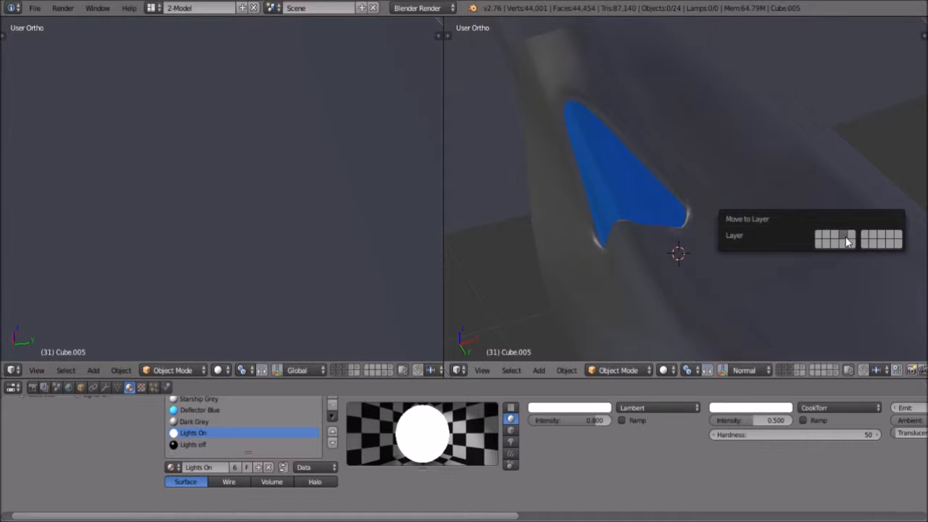
pyautogui.click(350, 368)
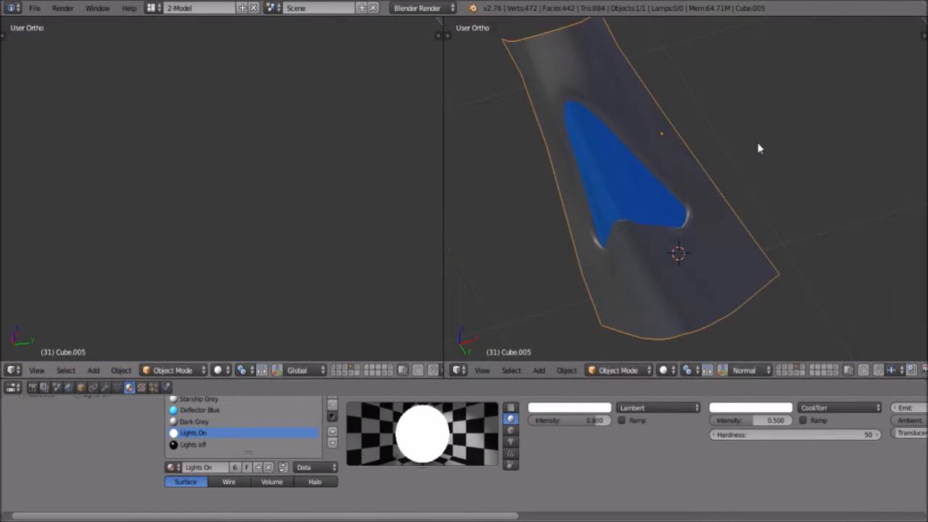
pyautogui.scroll(-1, 616, 276)
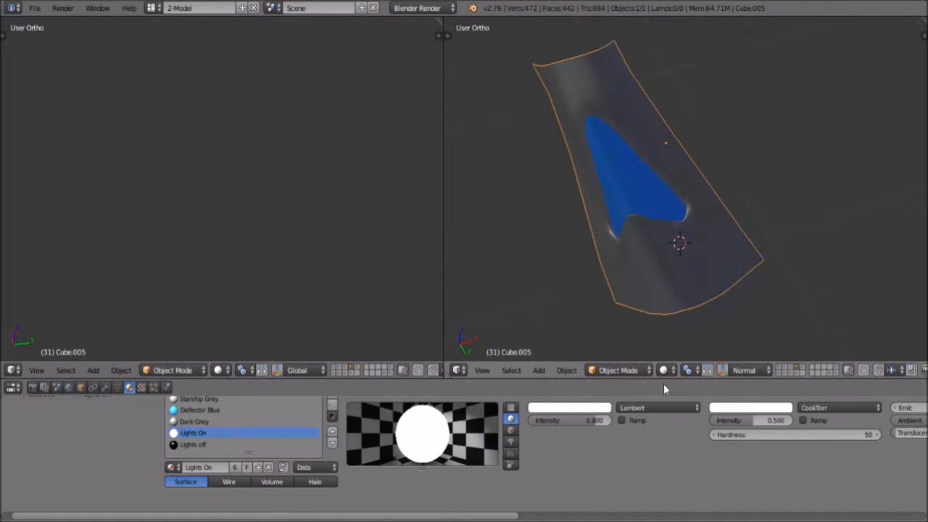
# Show layer 8, move the original deflector section to layer 10 and bring it back into view with the hull.
pyautogui.click(344, 372)
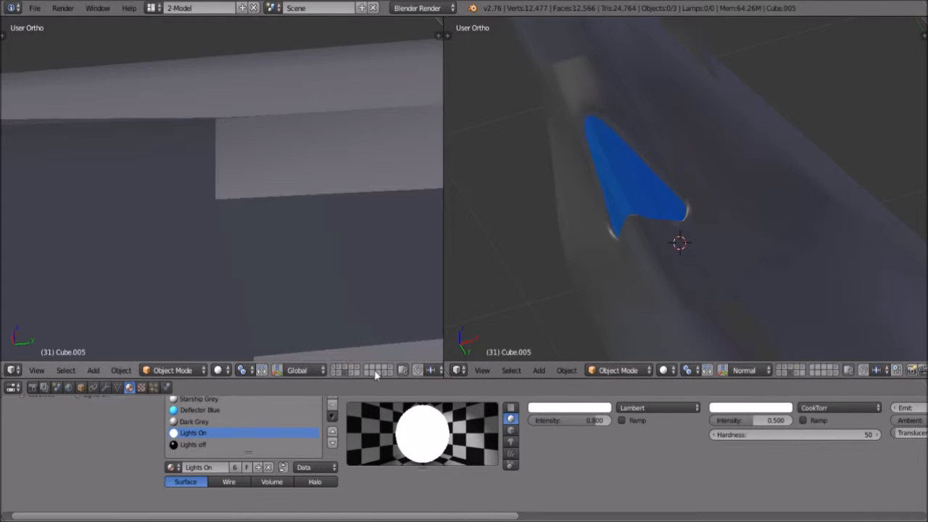
pyautogui.rightClick(646, 262)
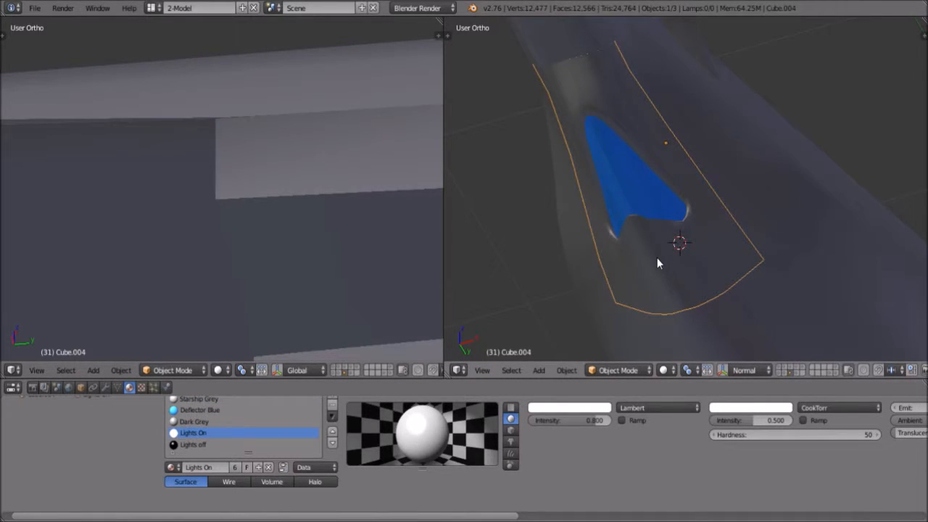
pyautogui.press('m')
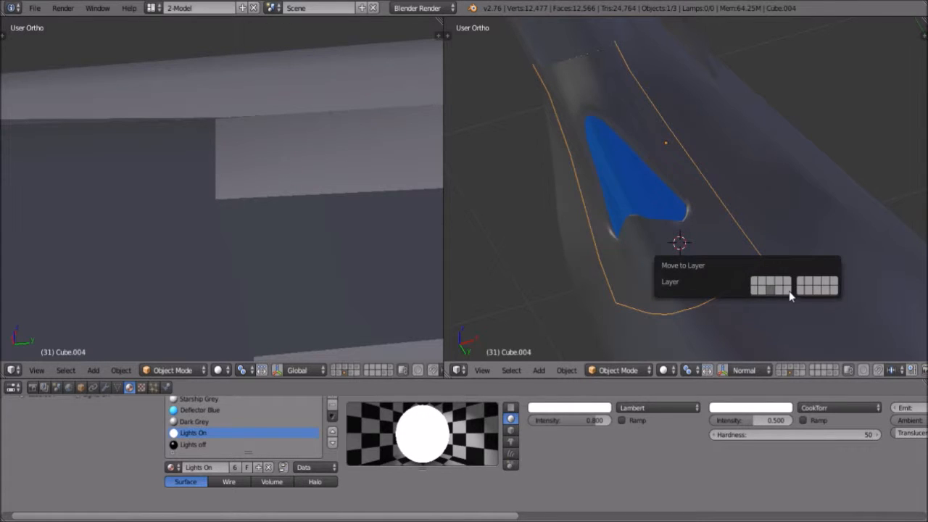
pyautogui.click(787, 290)
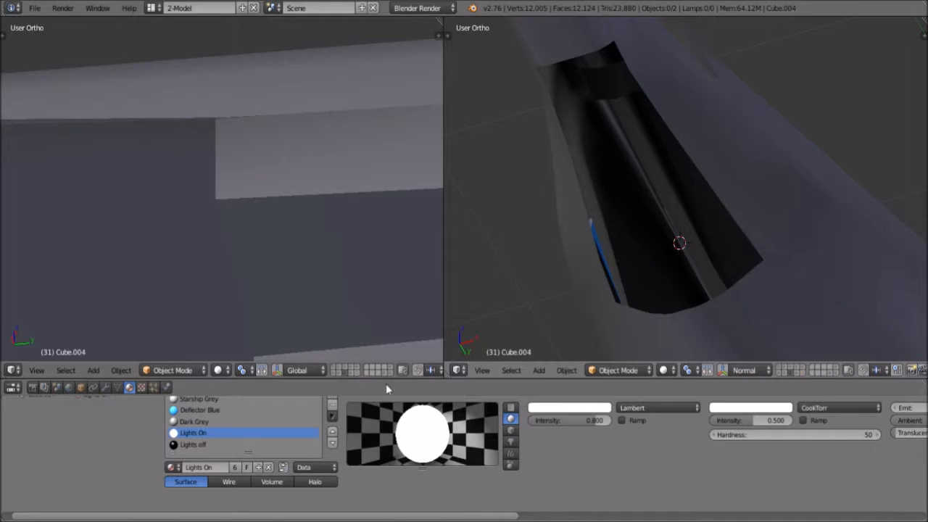
pyautogui.click(358, 372)
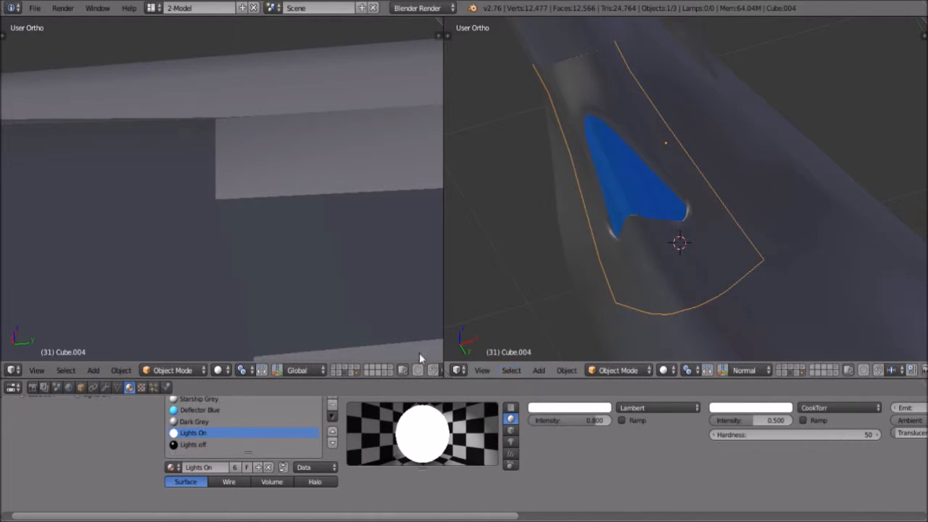
# Compare the deflector section on layer 4 with the one on layer 10 by switching layer visibility.
pyautogui.click(353, 368)
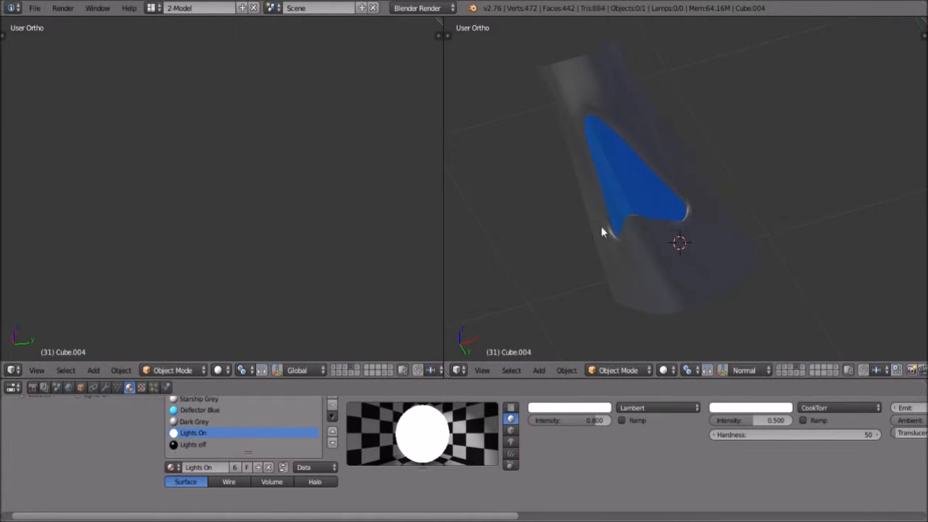
pyautogui.keyDown('shift'); pyautogui.click(357, 373); pyautogui.keyUp('shift')
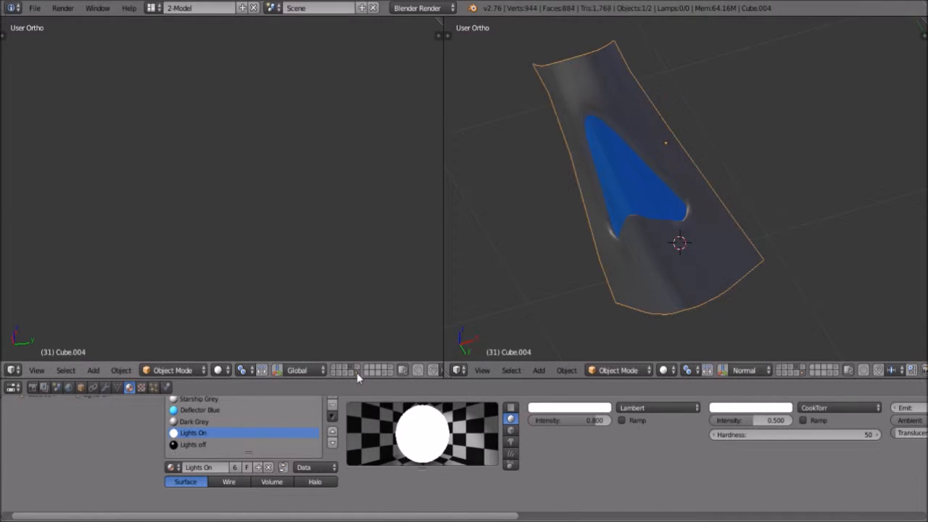
pyautogui.keyDown('shift'); pyautogui.click(356, 373); pyautogui.keyUp('shift')
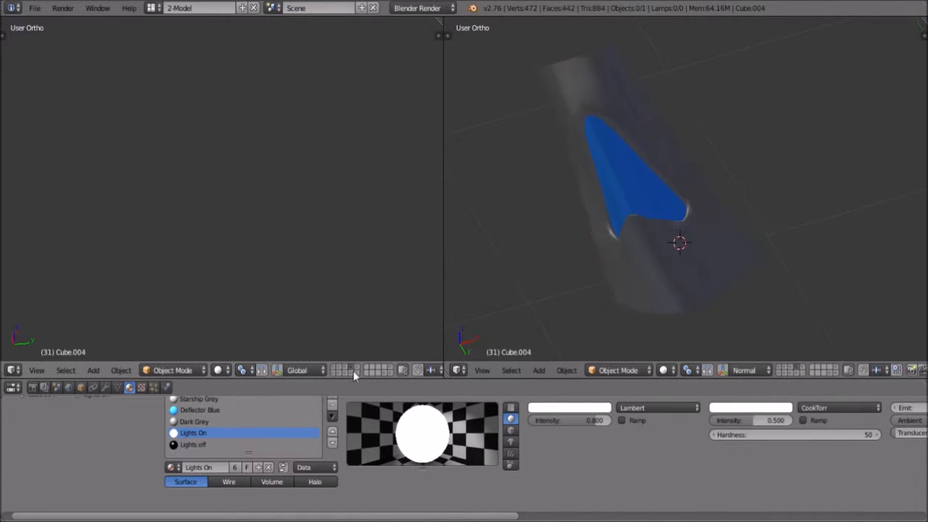
pyautogui.click(348, 374)
pyautogui.moveTo(741, 210)
pyautogui.mouseDown(button='middle')
pyautogui.moveTo(724, 254)
pyautogui.moveTo(739, 226)
pyautogui.mouseUp(button='middle')
pyautogui.scroll(-5, 725, 254)
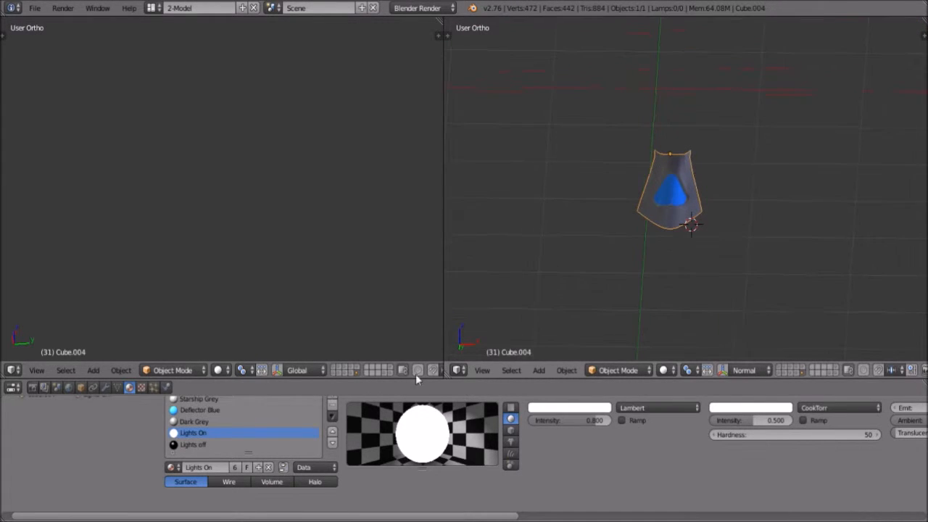
pyautogui.click(360, 374)
# Display the cut hull together with a deflector section and examine how the two pieces fit.
pyautogui.moveTo(800, 221); pyautogui.dragTo(746, 219, button='middle')
pyautogui.keyDown('shift'); pyautogui.click(360, 373); pyautogui.keyUp('shift')
pyautogui.keyDown('shift'); pyautogui.click(359, 373); pyautogui.keyUp('shift')
pyautogui.keyDown('shift'); pyautogui.click(353, 370); pyautogui.keyUp('shift')
pyautogui.moveTo(673, 249)
pyautogui.mouseDown(button='middle')
pyautogui.moveTo(724, 265)
pyautogui.moveTo(715, 280)
pyautogui.moveTo(611, 242)
pyautogui.moveTo(573, 181)
pyautogui.moveTo(594, 259)
pyautogui.moveTo(679, 292)
pyautogui.moveTo(669, 310)
pyautogui.moveTo(677, 207)
pyautogui.moveTo(797, 253)
pyautogui.moveTo(845, 186)
pyautogui.moveTo(734, 161)
pyautogui.moveTo(712, 208)
pyautogui.moveTo(713, 249)
pyautogui.moveTo(722, 255)
pyautogui.moveTo(673, 220)
pyautogui.moveTo(673, 237)
pyautogui.mouseUp(button='middle')
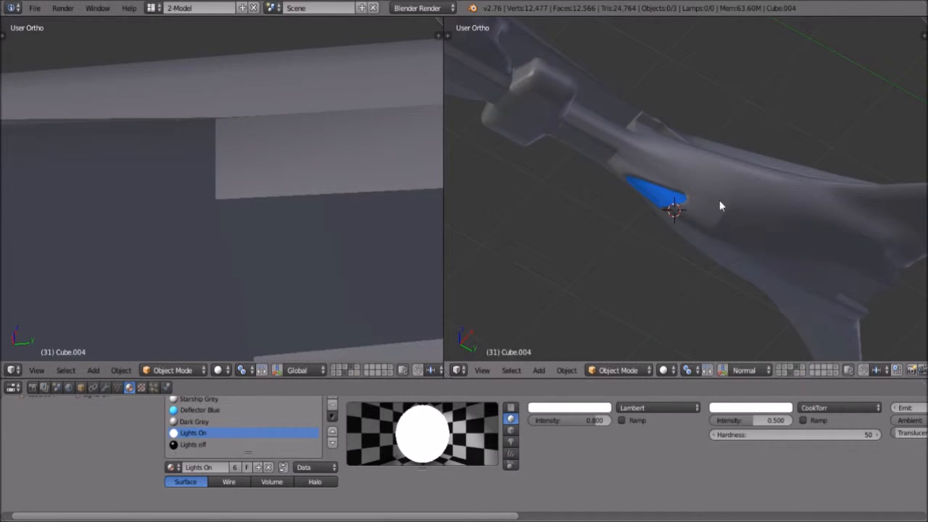
pyautogui.moveTo(798, 194); pyautogui.dragTo(741, 209, button='middle')
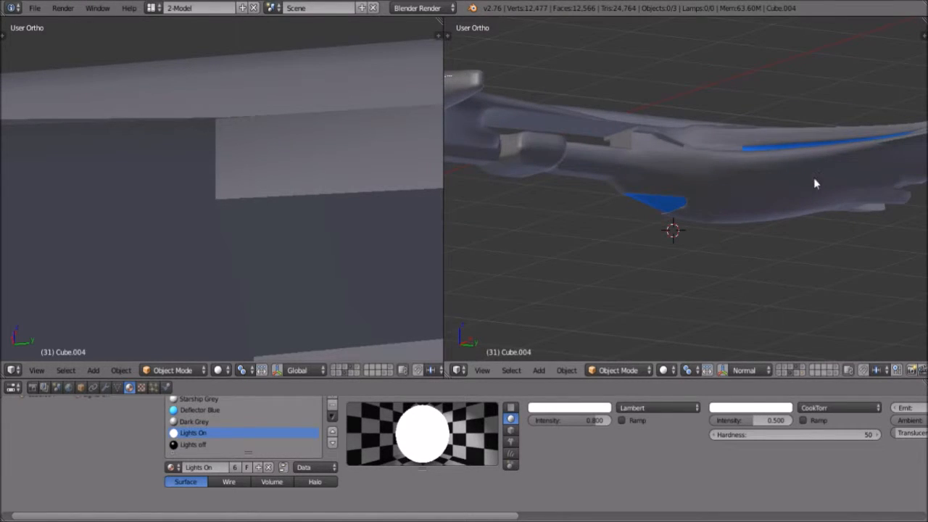
# Show only the layer with the one-piece hull copy, select that hull and try moving it.
pyautogui.click(353, 371)
pyautogui.scroll(-3, 633, 252)
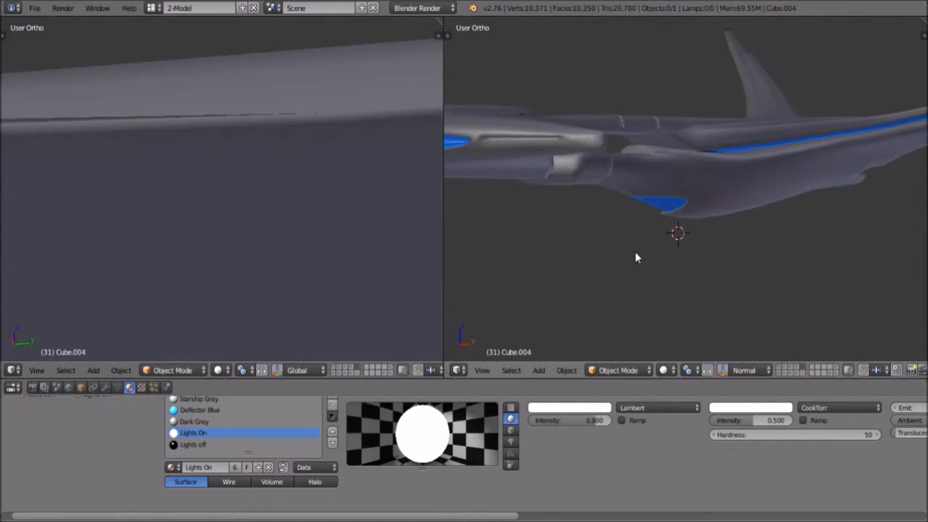
pyautogui.rightClick(655, 212)
pyautogui.press('g')
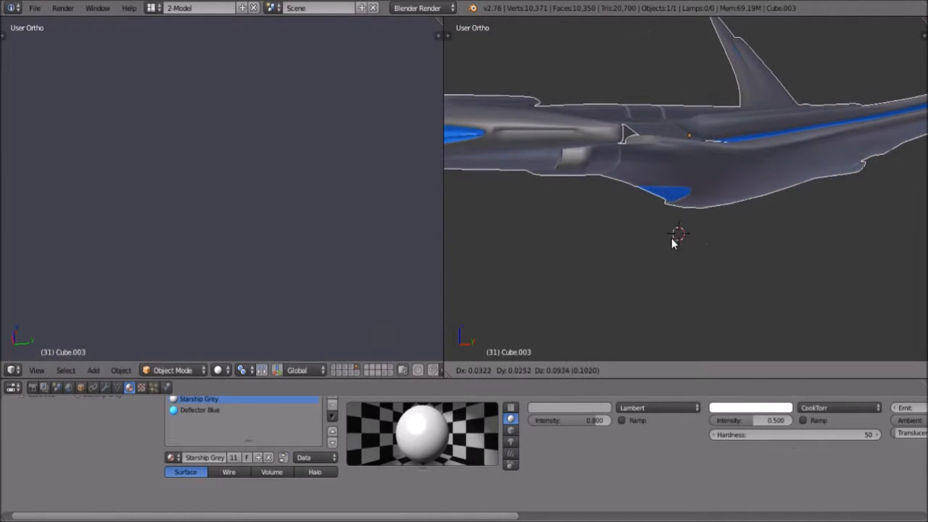
pyautogui.rightClick(672, 243)
pyautogui.moveTo(672, 242)
pyautogui.mouseDown(button='middle')
pyautogui.moveTo(715, 257)
pyautogui.moveTo(679, 240)
pyautogui.mouseUp(button='middle')
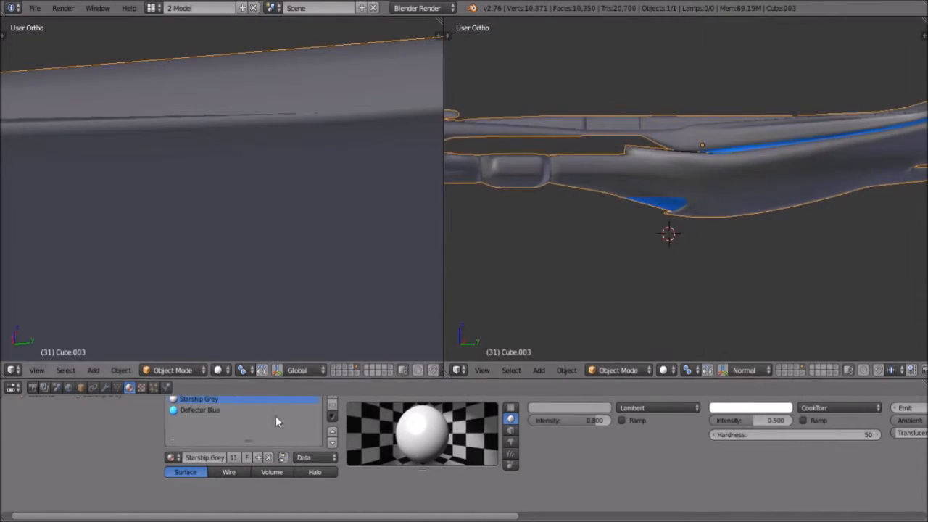
# Check the contents of the engine parts, cut hull and camera layers one at a time.
pyautogui.click(349, 375)
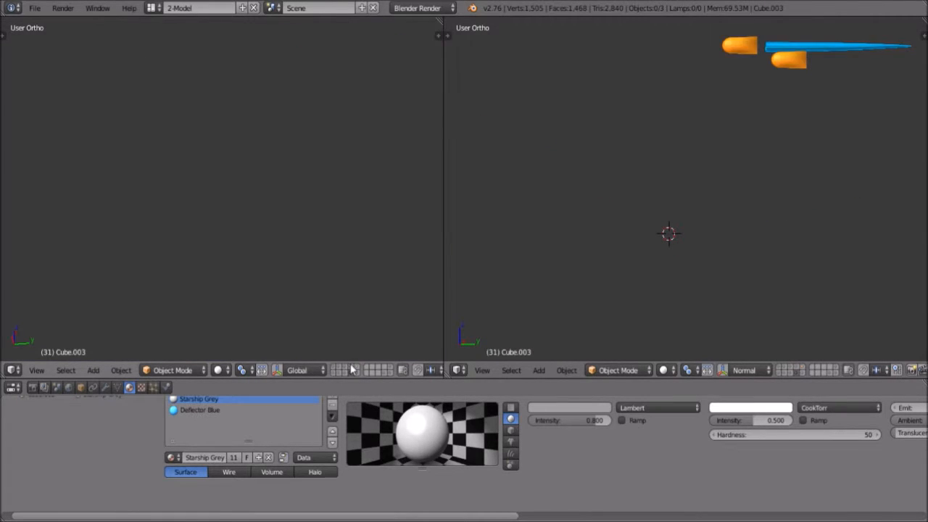
pyautogui.click(349, 371)
pyautogui.click(348, 375)
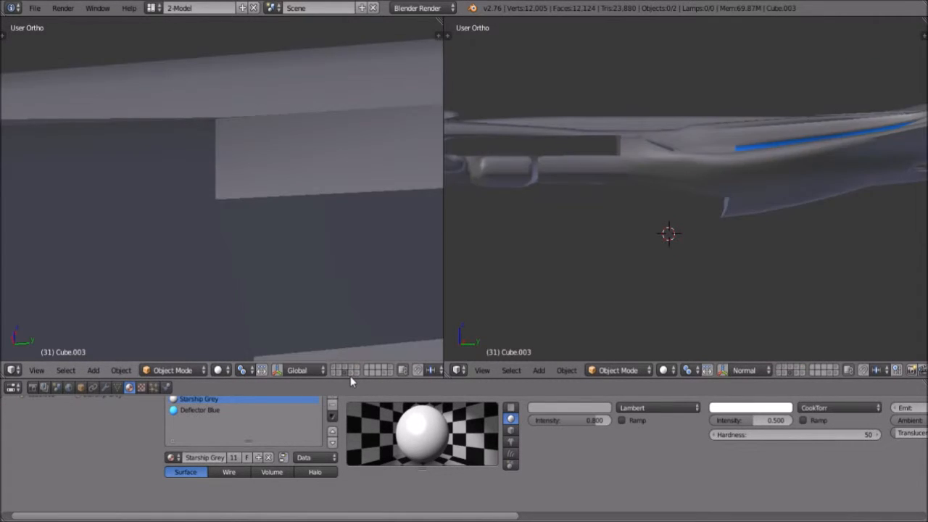
pyautogui.moveTo(814, 120); pyautogui.dragTo(757, 196, button='middle')
pyautogui.click(382, 370)
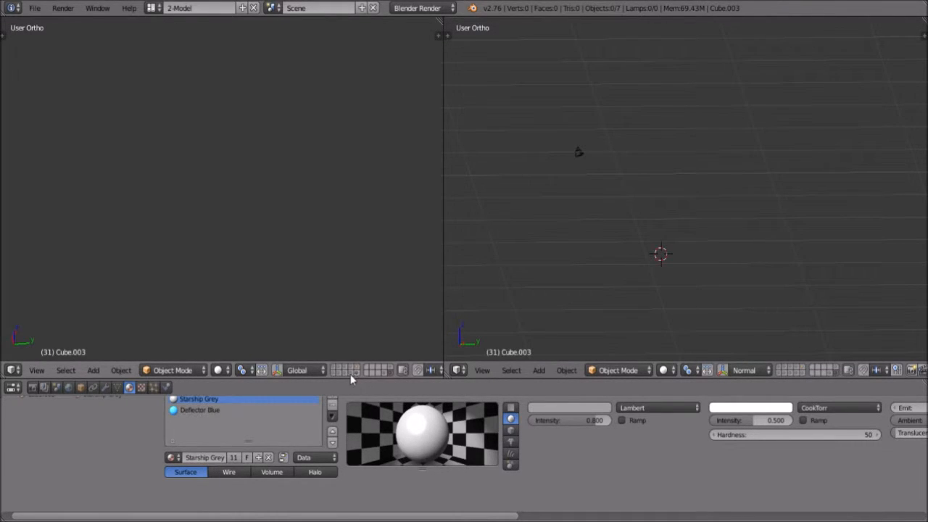
pyautogui.scroll(-3, 626, 225)
pyautogui.scroll(3, 627, 227)
# Show the deflector section layers and turn the remaining ship layers back on to display the complete model.
pyautogui.click(353, 368)
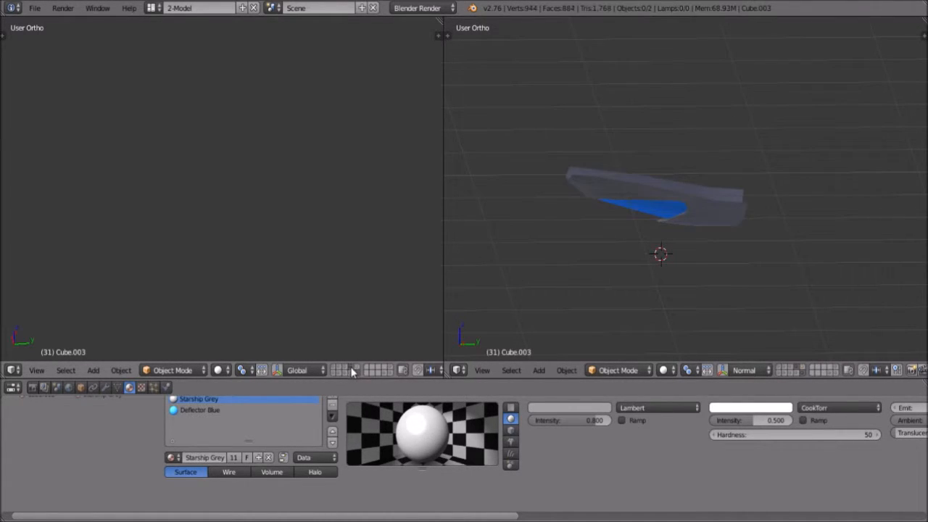
pyautogui.keyDown('shift'); pyautogui.click(353, 372); pyautogui.keyUp('shift')
pyautogui.keyDown('shift'); pyautogui.click(350, 370); pyautogui.keyUp('shift')
pyautogui.keyDown('shift'); pyautogui.click(334, 373); pyautogui.keyUp('shift')
pyautogui.keyDown('shift'); pyautogui.click(335, 368); pyautogui.keyUp('shift')
pyautogui.keyDown('shift'); pyautogui.click(339, 368); pyautogui.keyUp('shift')
# Select the lower deflector section on the complete ship and try moving it away from the hull, cancelling the move.
pyautogui.moveTo(810, 182); pyautogui.dragTo(753, 174, button='middle')
pyautogui.scroll(3, 681, 239)
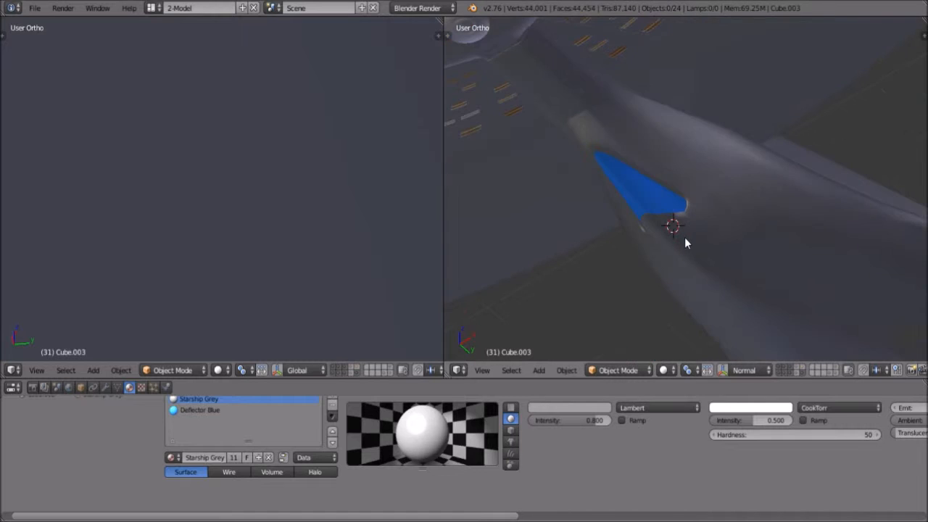
pyautogui.scroll(2, 724, 226)
pyautogui.rightClick(705, 231)
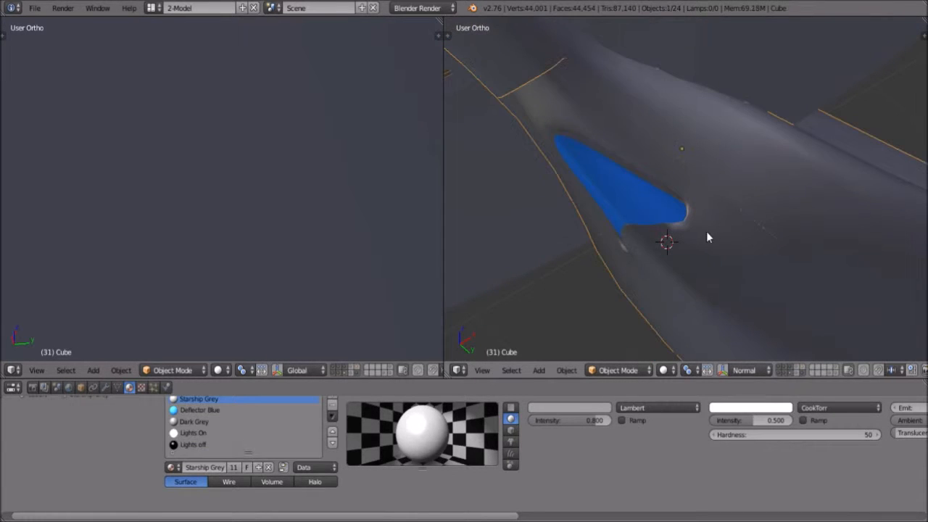
pyautogui.rightClick(654, 245)
pyautogui.press('g')
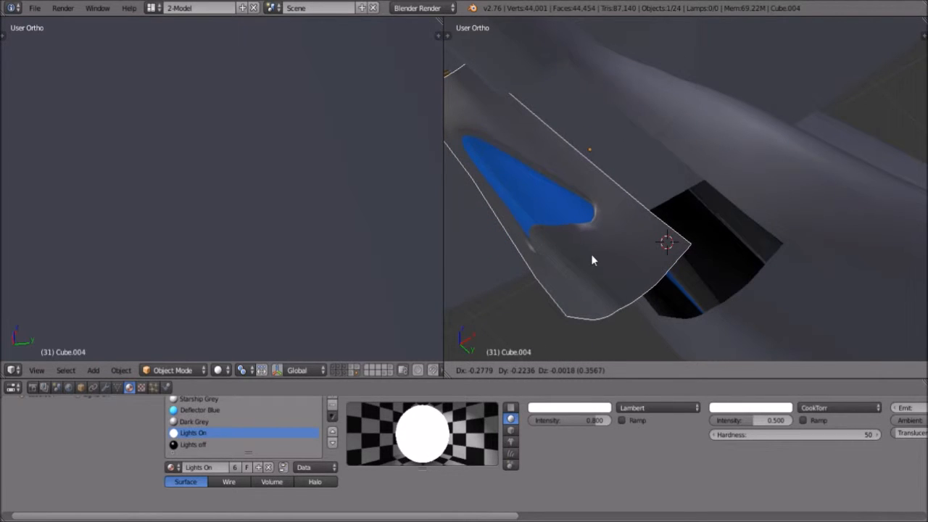
pyautogui.rightClick(712, 270)
# Examine the ship's underside around the deflector section and the saucer windows.
pyautogui.scroll(-6, 712, 270)
pyautogui.moveTo(723, 270); pyautogui.dragTo(795, 239, button='middle')
pyautogui.moveTo(661, 214); pyautogui.dragTo(732, 222, button='middle')
pyautogui.scroll(5, 759, 252)
pyautogui.scroll(-7, 758, 251)
pyautogui.moveTo(761, 137); pyautogui.dragTo(732, 108, button='middle')
pyautogui.scroll(3, 721, 330)
pyautogui.scroll(-6, 747, 310)
pyautogui.scroll(9, 722, 182)
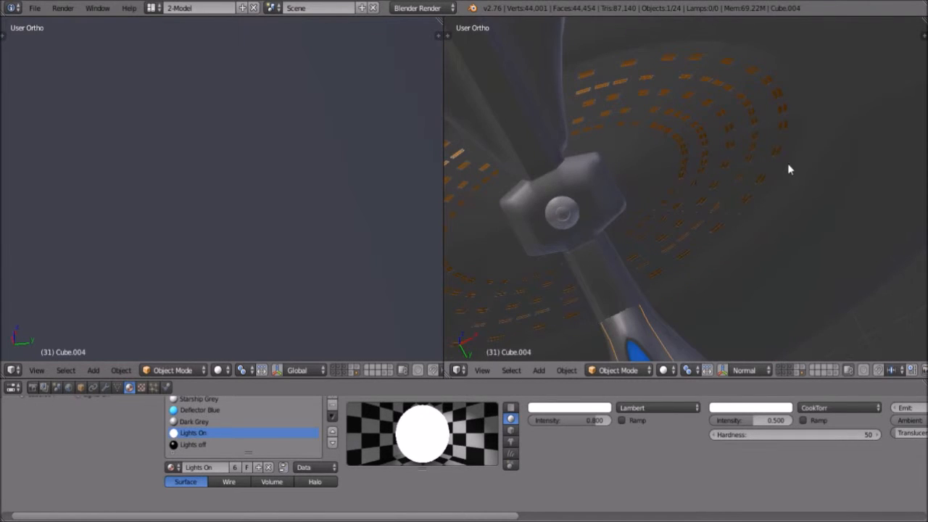
pyautogui.scroll(-5, 797, 165)
pyautogui.scroll(-1, 697, 120)
# Examine the block with the round fitting beneath the saucer and the hull behind it.
pyautogui.moveTo(698, 121); pyautogui.dragTo(602, 103, button='middle')
pyautogui.scroll(6, 722, 240)
pyautogui.keyDown('shift'); pyautogui.moveTo(673, 113); pyautogui.dragTo(662, 85, button='middle'); pyautogui.keyUp('shift')
pyautogui.scroll(2, 736, 167)
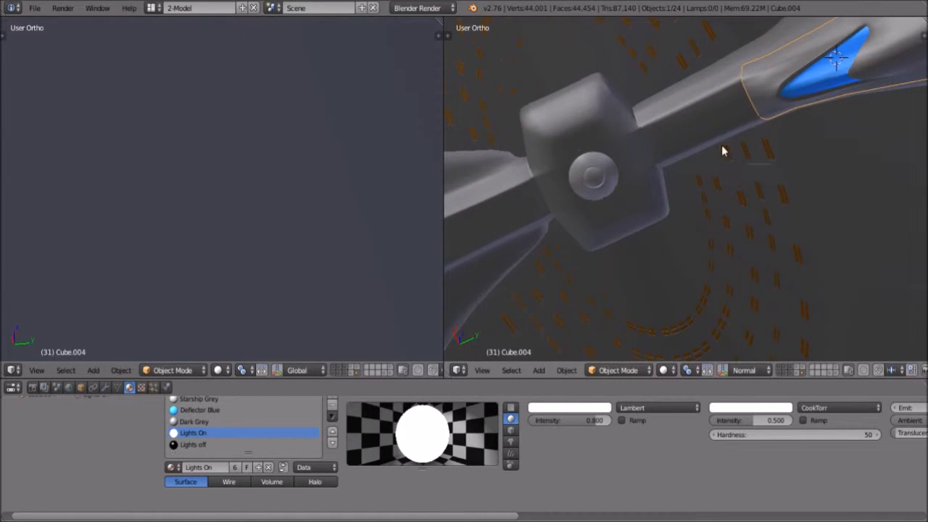
pyautogui.scroll(1, 677, 98)
pyautogui.scroll(-4, 681, 137)
pyautogui.scroll(-1, 684, 149)
pyautogui.moveTo(683, 149); pyautogui.dragTo(629, 187, button='middle')
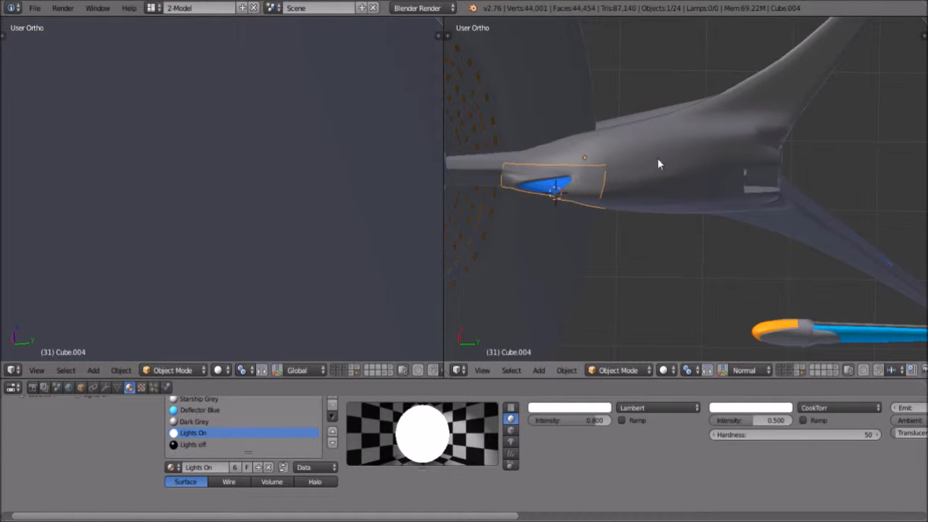
# Select the saucer object and open it in Edit Mode to examine its edge rings.
pyautogui.moveTo(547, 150); pyautogui.dragTo(693, 217, button='middle')
pyautogui.scroll(4, 692, 217)
pyautogui.scroll(4, 730, 256)
pyautogui.moveTo(730, 255); pyautogui.dragTo(629, 372, button='middle')
pyautogui.rightClick(712, 291)
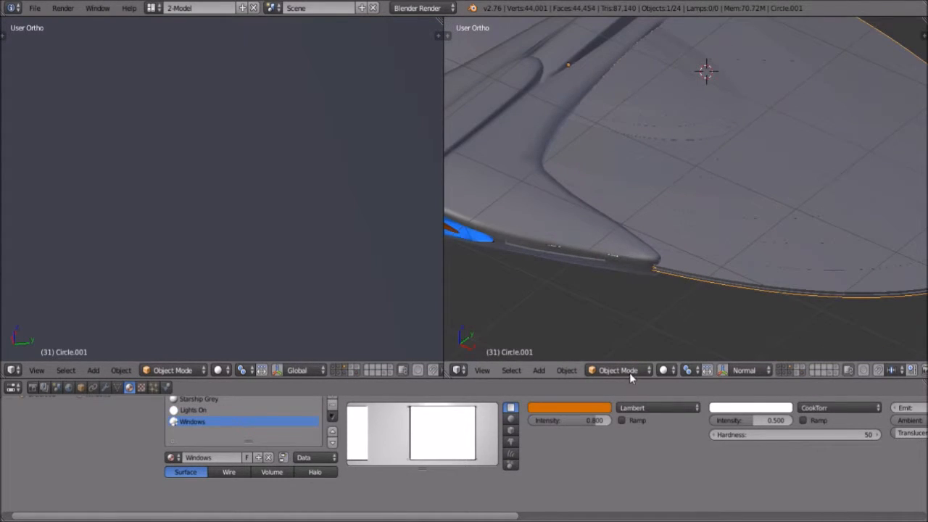
pyautogui.click(625, 370)
pyautogui.click(616, 340)
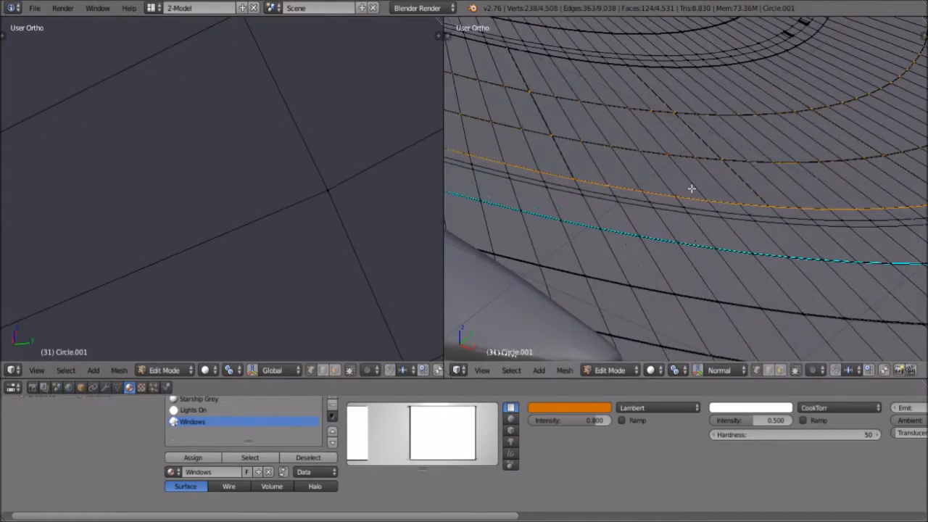
pyautogui.moveTo(693, 181); pyautogui.dragTo(693, 119, button='middle')
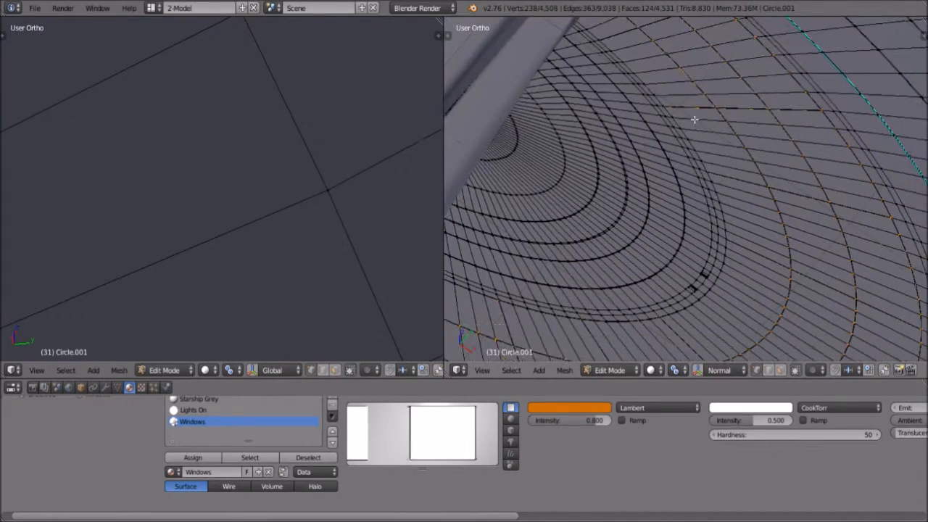
pyautogui.keyDown('shift'); pyautogui.moveTo(809, 335); pyautogui.dragTo(709, 183, button='middle'); pyautogui.keyUp('shift')
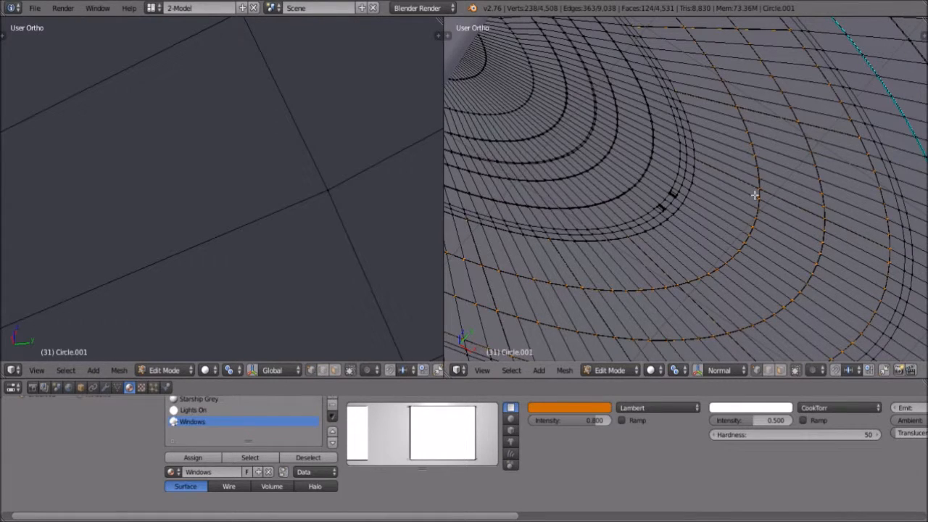
# Return the saucer from Edit Mode to Object Mode.
pyautogui.scroll(-6, 754, 253)
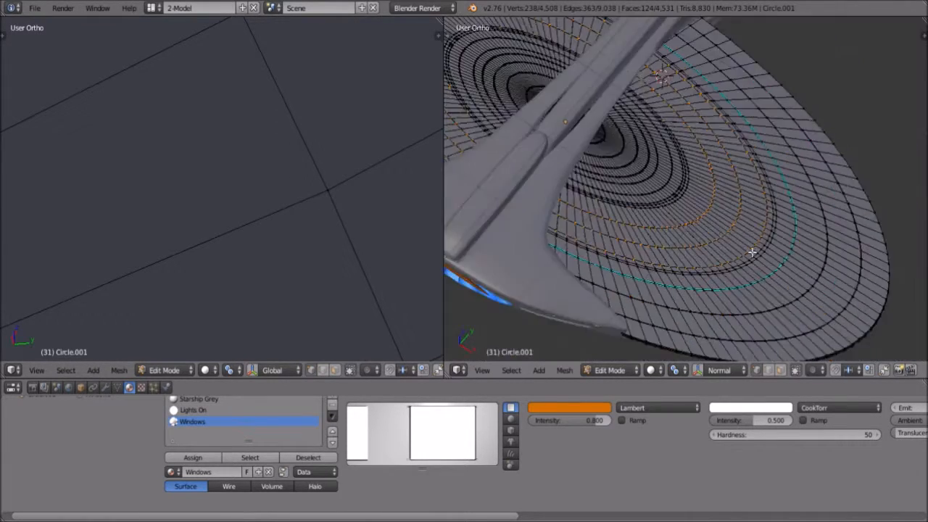
pyautogui.moveTo(676, 256); pyautogui.dragTo(690, 186, button='middle')
pyautogui.moveTo(684, 246); pyautogui.dragTo(722, 80, button='middle')
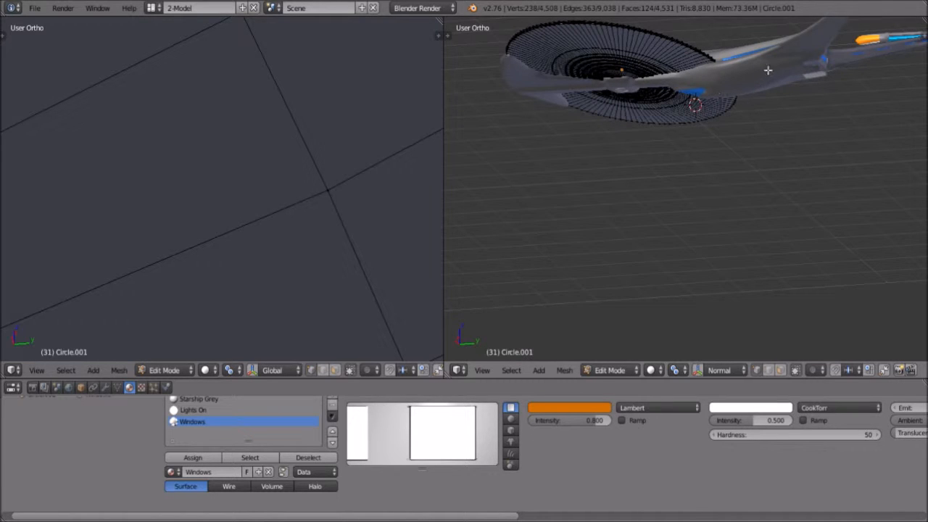
pyautogui.moveTo(732, 147); pyautogui.dragTo(653, 372, button='middle')
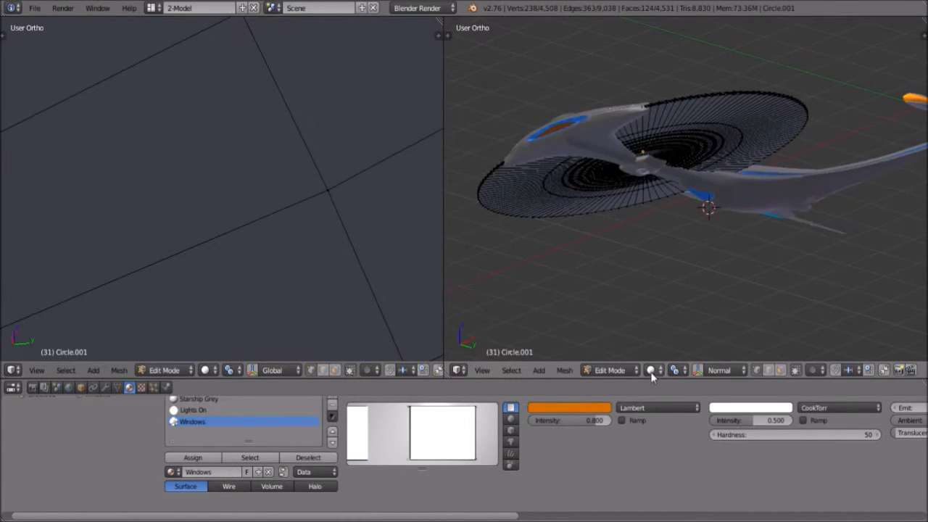
pyautogui.click(623, 371)
pyautogui.click(624, 354)
# Examine the saucer's upper surface, the hull's stern and the blue-and-orange opening at the ship's front edge.
pyautogui.moveTo(693, 224); pyautogui.dragTo(711, 289, button='middle')
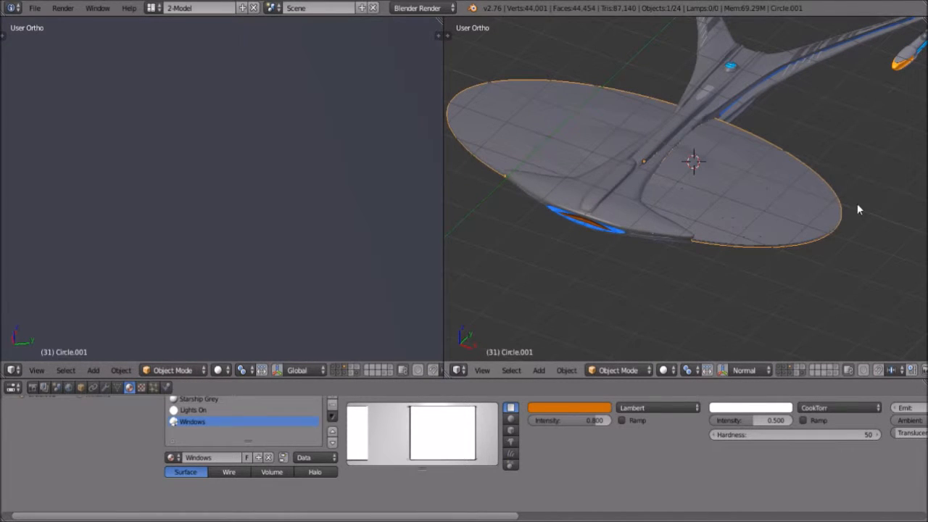
pyautogui.moveTo(898, 162); pyautogui.dragTo(700, 244, button='middle')
pyautogui.scroll(5, 696, 240)
pyautogui.scroll(-4, 695, 240)
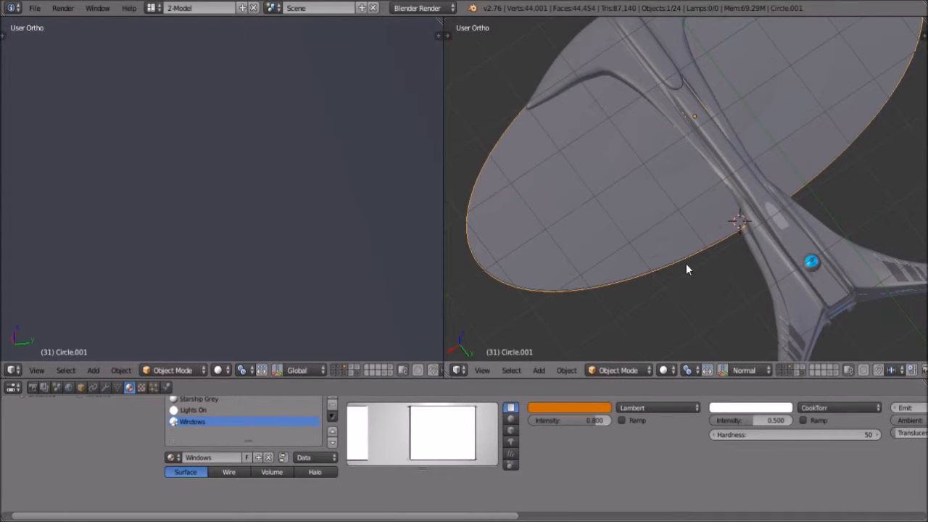
pyautogui.scroll(-3, 832, 283)
pyautogui.moveTo(834, 284); pyautogui.dragTo(749, 205, button='middle')
pyautogui.scroll(6, 750, 203)
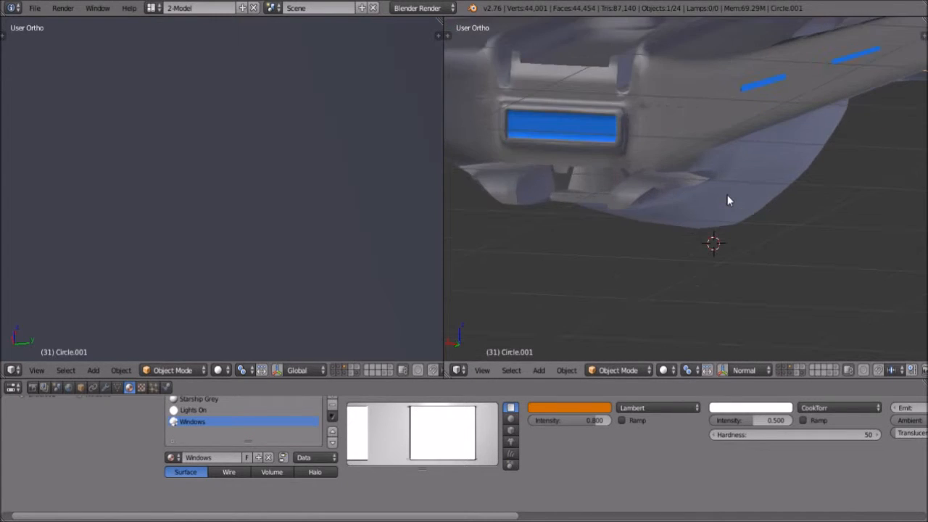
pyautogui.scroll(-5, 725, 199)
pyautogui.moveTo(756, 208); pyautogui.dragTo(528, 251, button='middle')
pyautogui.moveTo(696, 290); pyautogui.dragTo(624, 262, button='middle')
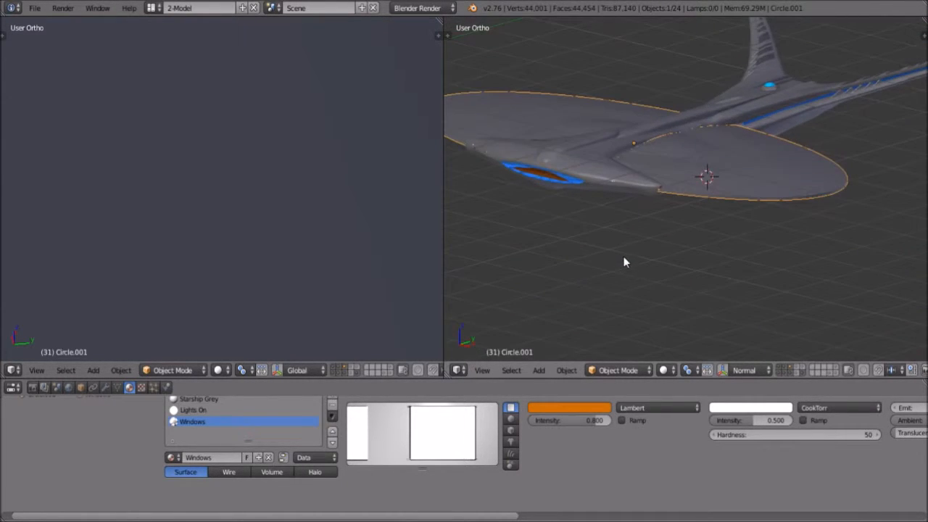
pyautogui.moveTo(600, 190); pyautogui.dragTo(662, 167, button='middle')
pyautogui.scroll(4, 716, 177)
pyautogui.scroll(-2, 742, 138)
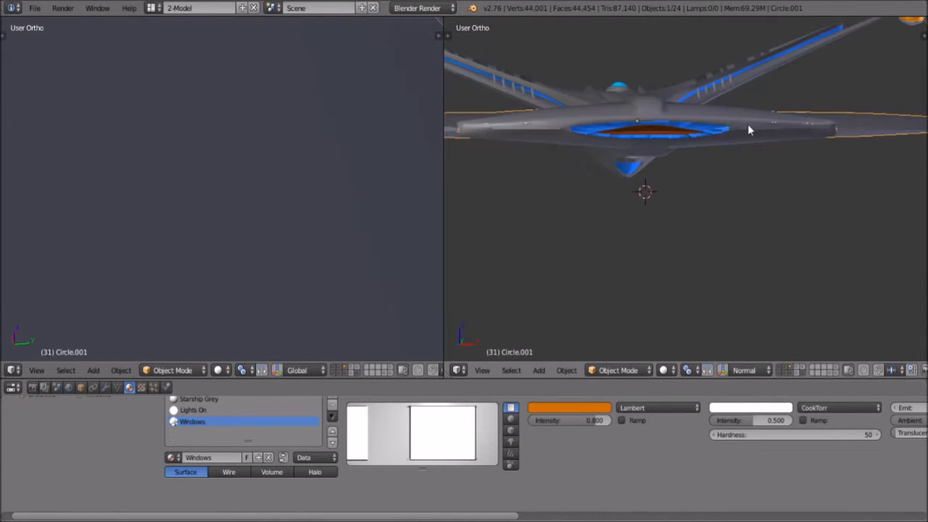
pyautogui.moveTo(740, 108); pyautogui.dragTo(689, 105, button='middle')
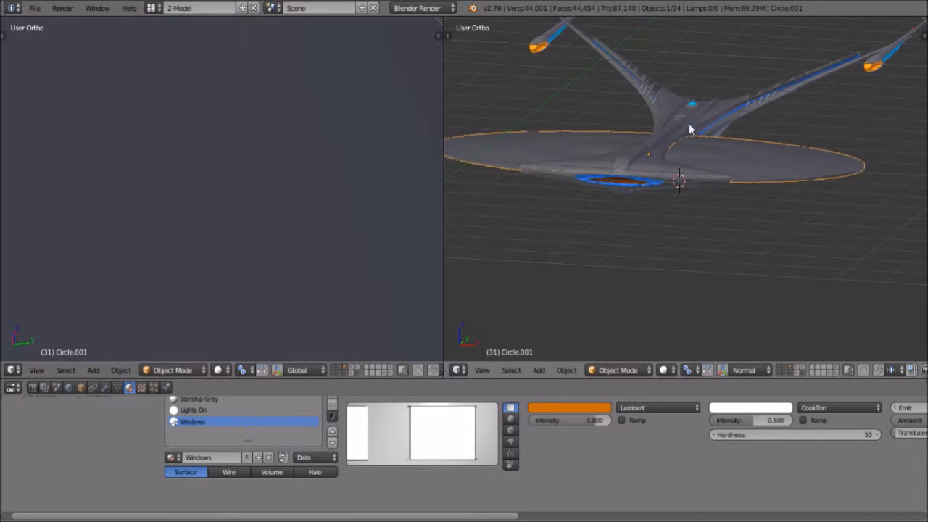
# Examine the stern, the nacelles on their struts and the glowing blue dome on top of the rear hull.
pyautogui.moveTo(749, 130); pyautogui.dragTo(656, 184, button='middle')
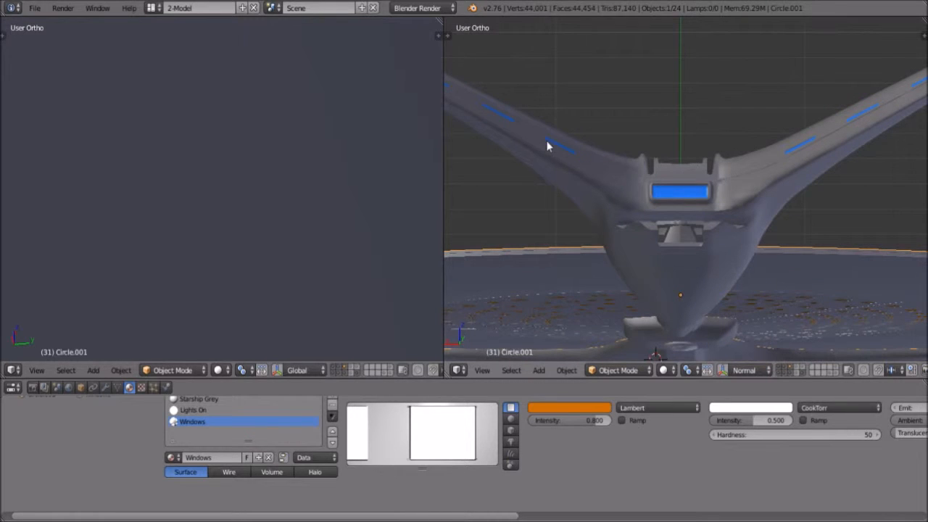
pyautogui.moveTo(834, 161); pyautogui.dragTo(761, 174, button='middle')
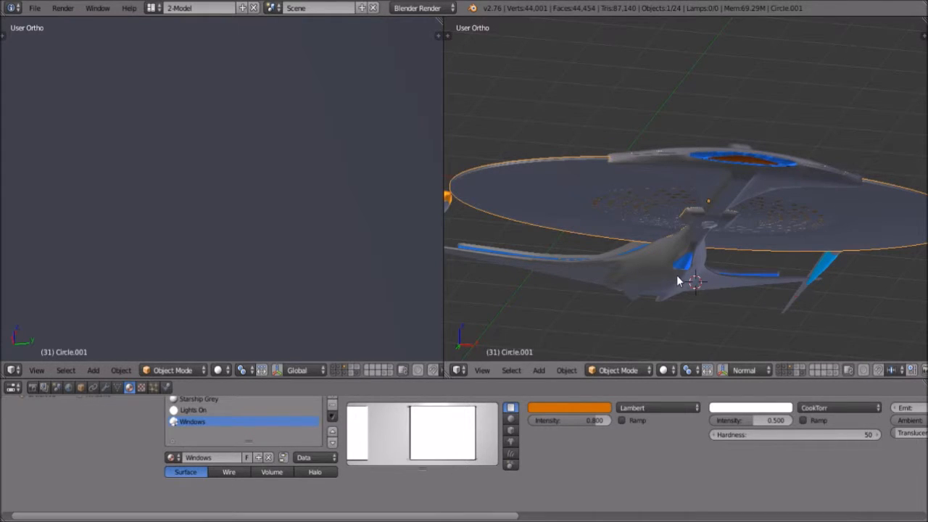
pyautogui.moveTo(678, 281); pyautogui.dragTo(716, 224, button='middle')
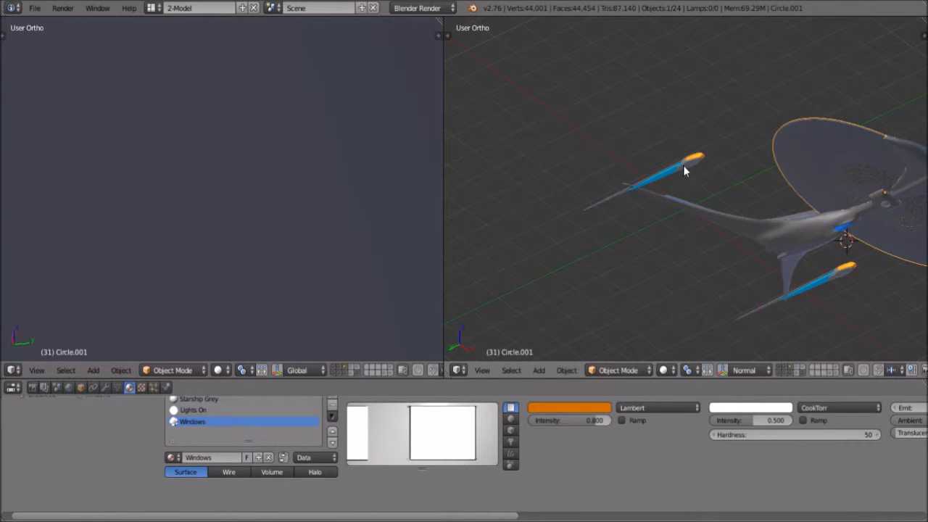
pyautogui.moveTo(685, 164); pyautogui.dragTo(717, 299, button='middle')
pyautogui.keyDown('shift'); pyautogui.moveTo(675, 231); pyautogui.dragTo(710, 306, button='middle'); pyautogui.keyUp('shift')
pyautogui.scroll(6, 710, 306)
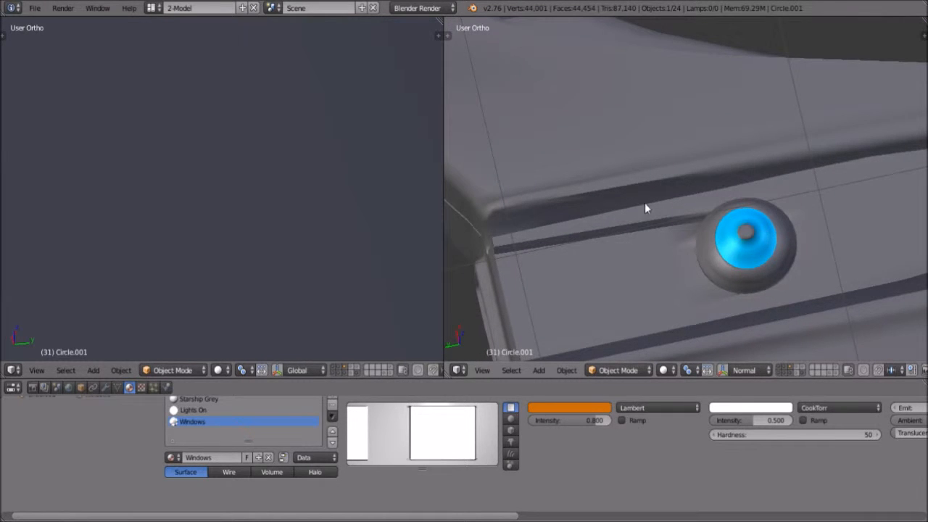
pyautogui.scroll(-10, 647, 209)
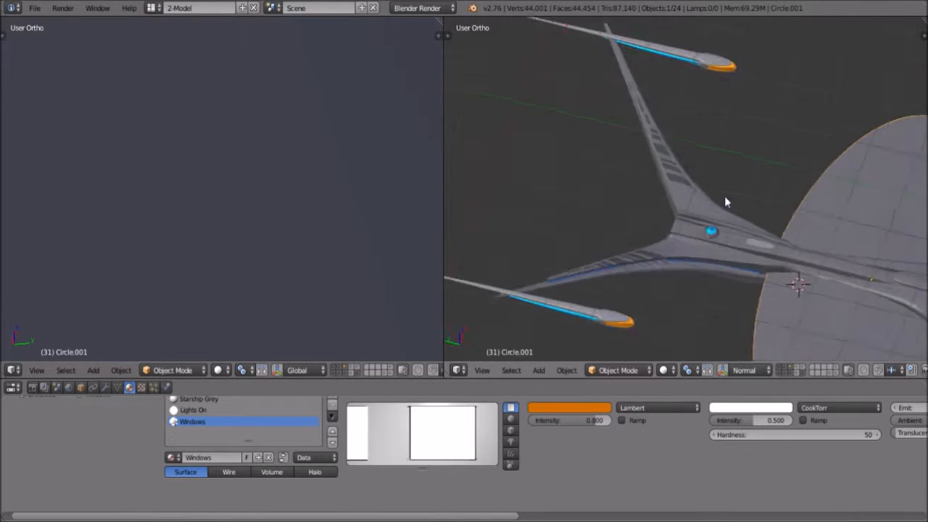
pyautogui.moveTo(724, 194); pyautogui.dragTo(760, 202, button='middle')
pyautogui.scroll(4, 826, 289)
pyautogui.scroll(1, 730, 269)
pyautogui.moveTo(724, 284); pyautogui.dragTo(623, 143, button='middle')
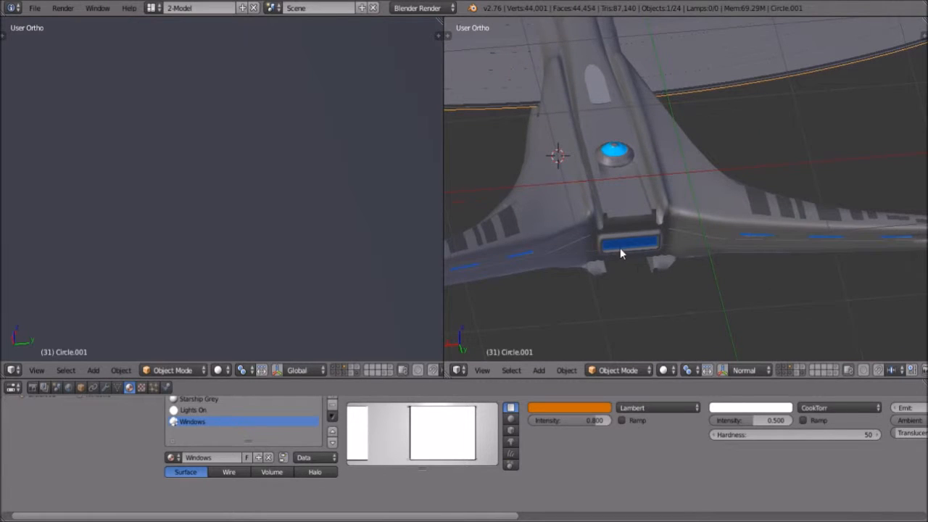
pyautogui.moveTo(685, 257); pyautogui.dragTo(746, 229, button='middle')
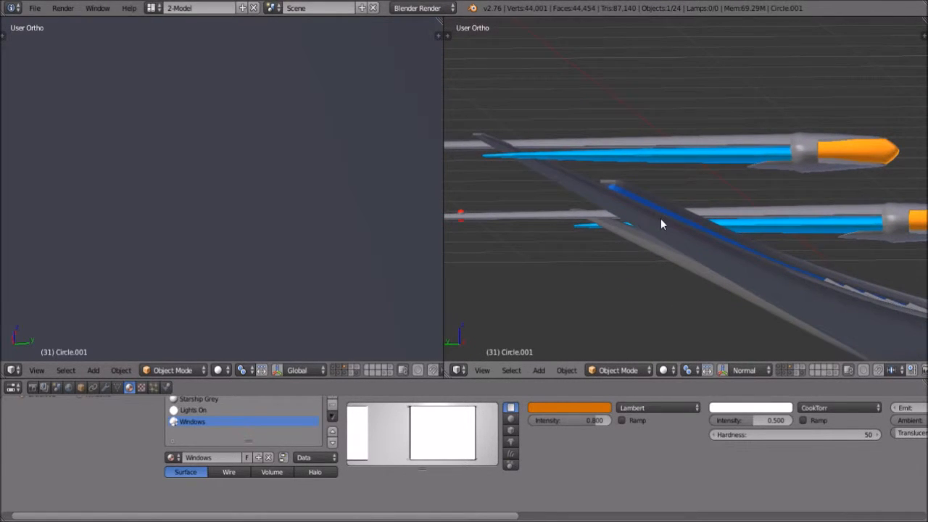
# Try moving the saucer object and select the glowing blue vent on the nacelle.
pyautogui.press('g')
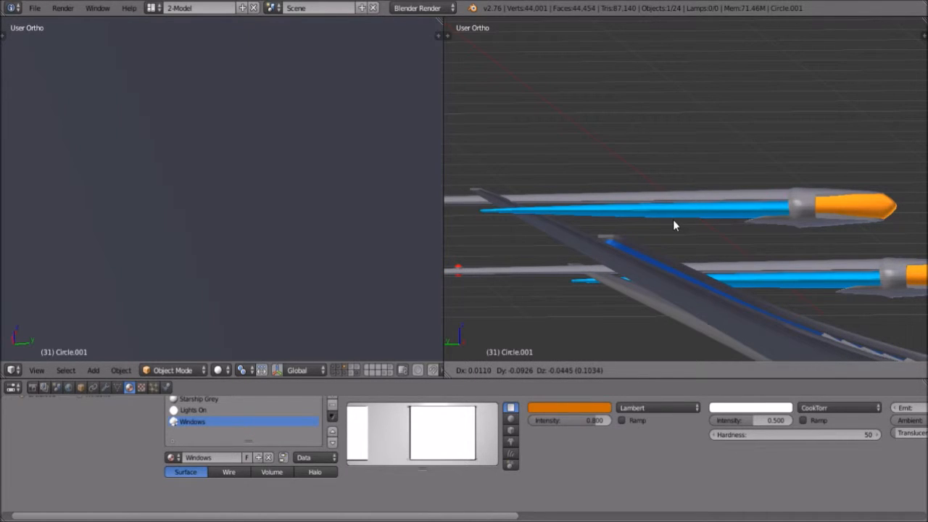
pyautogui.click(679, 217)
pyautogui.rightClick(679, 217)
# Show the upper hull and pylons with Rendered viewport shading.
pyautogui.moveTo(679, 218); pyautogui.dragTo(689, 176, button='middle')
pyautogui.scroll(-5, 836, 252)
pyautogui.scroll(6, 695, 271)
pyautogui.moveTo(841, 256); pyautogui.dragTo(732, 196, button='middle')
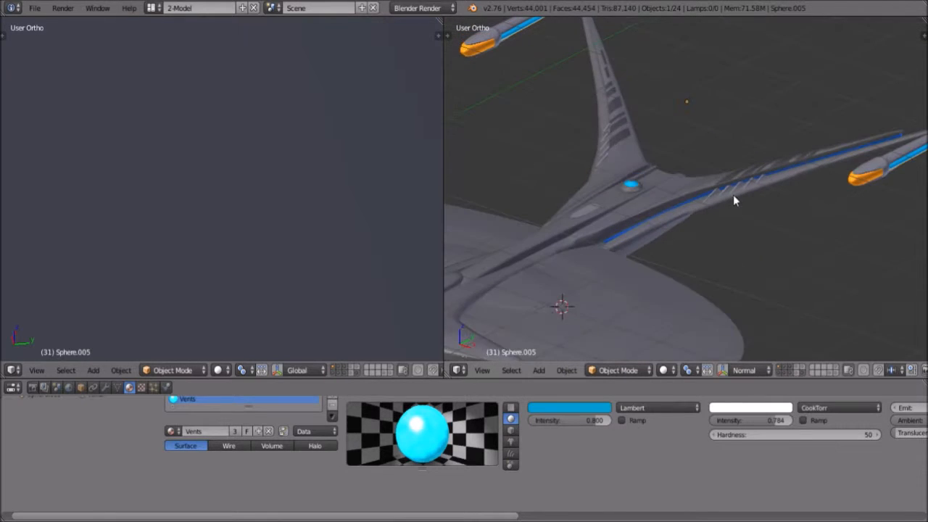
pyautogui.click(673, 371)
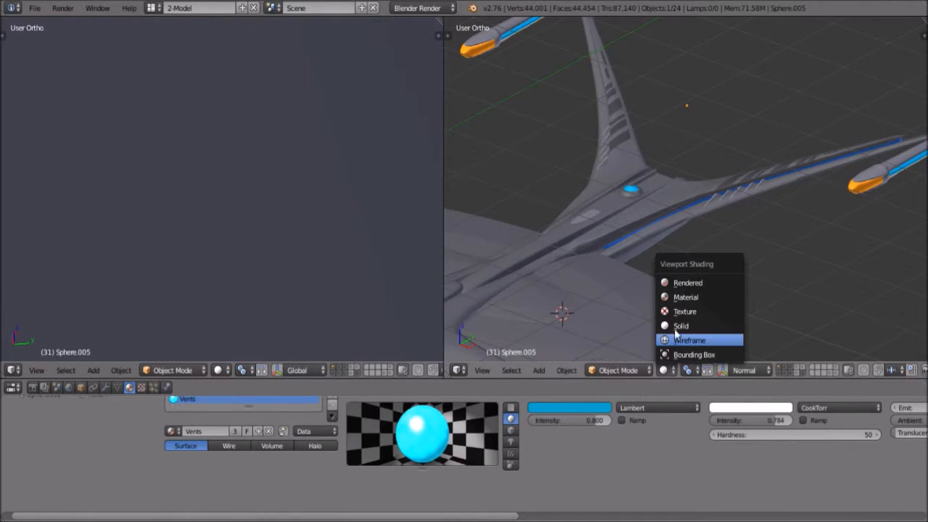
pyautogui.click(687, 283)
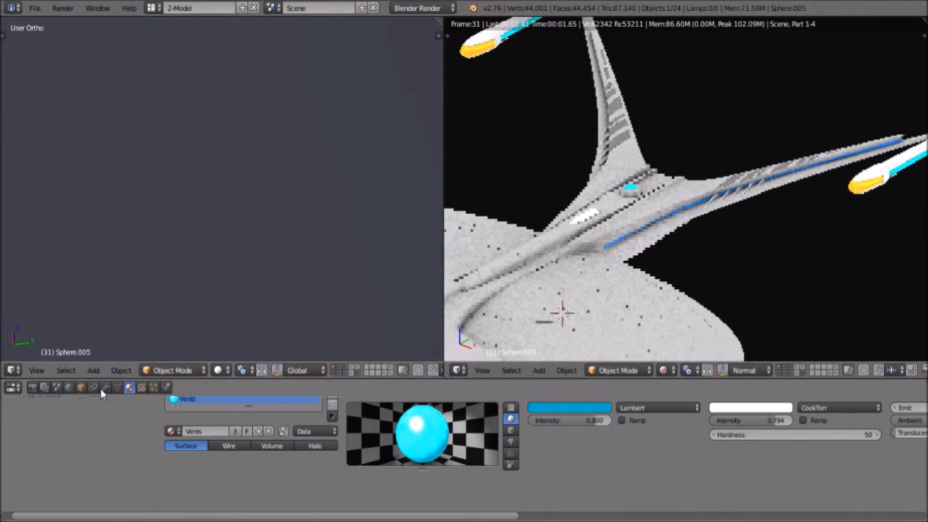
# Turn off Ambient Occlusion and Environment Lighting in the World settings.
pyautogui.click(68, 387)
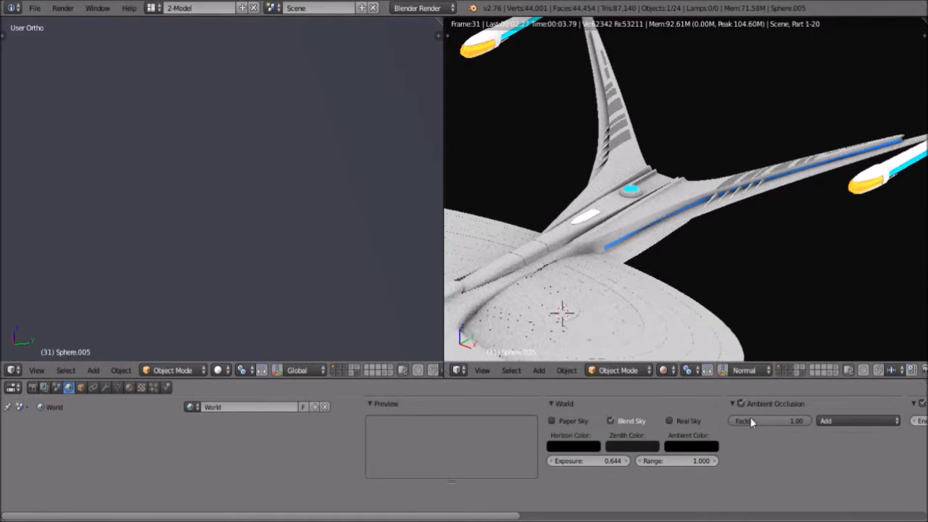
pyautogui.click(742, 404)
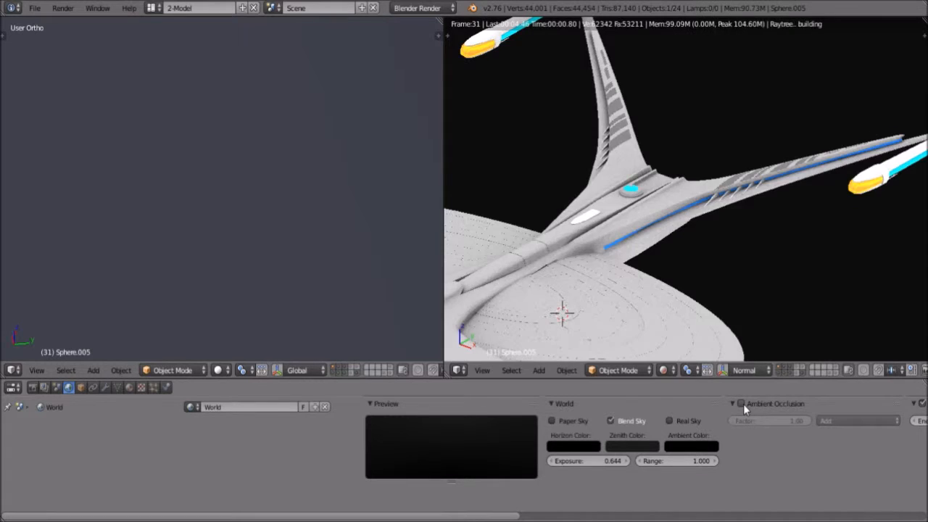
pyautogui.hscroll(3, 797, 406)
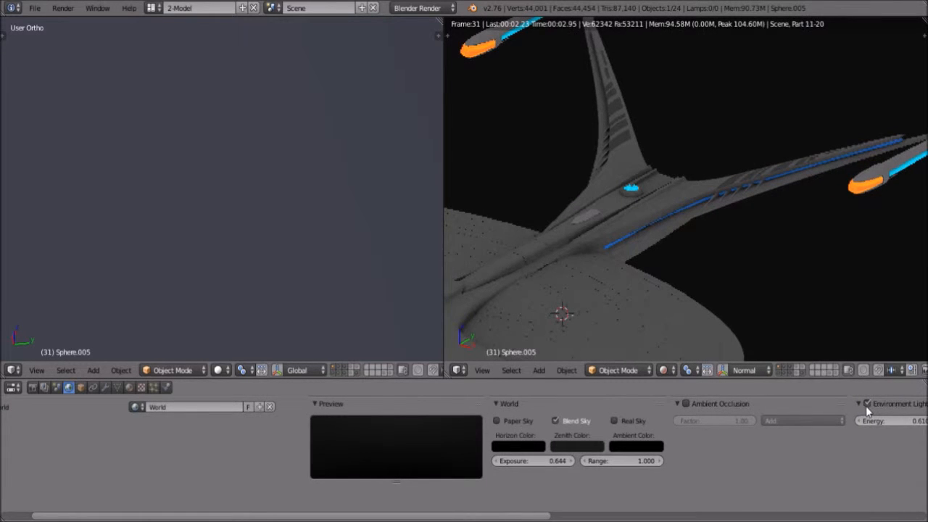
# Examine the glowing parts of the saucer's underside and lower hull in the unlit render, and check the available render engines.
pyautogui.scroll(3, 689, 173)
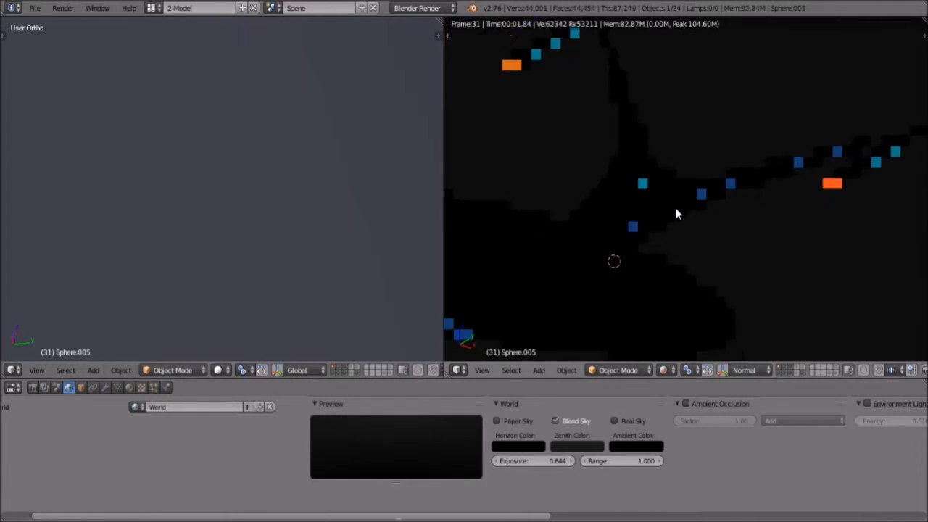
pyautogui.keyDown('shift'); pyautogui.moveTo(694, 245); pyautogui.dragTo(722, 168, button='middle'); pyautogui.keyUp('shift')
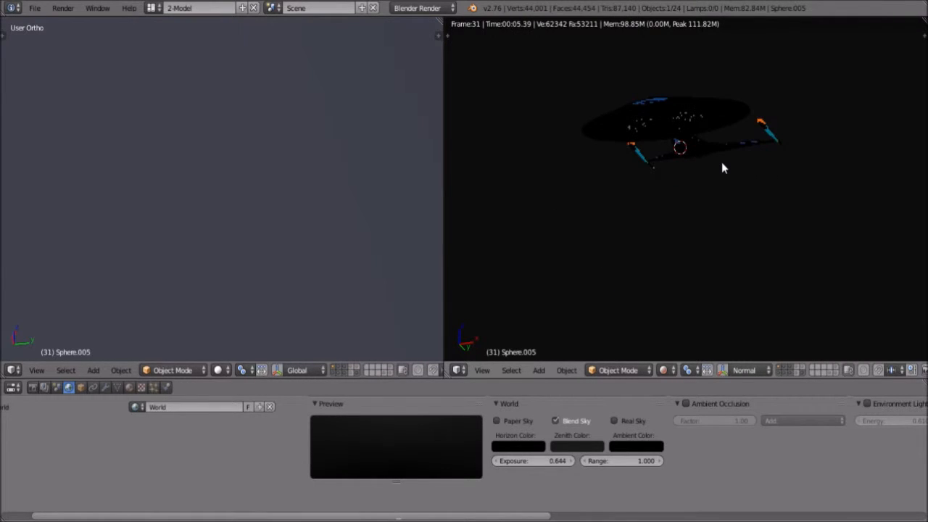
pyautogui.keyDown('shift'); pyautogui.moveTo(679, 125); pyautogui.dragTo(685, 210, button='middle'); pyautogui.keyUp('shift')
pyautogui.scroll(6, 691, 210)
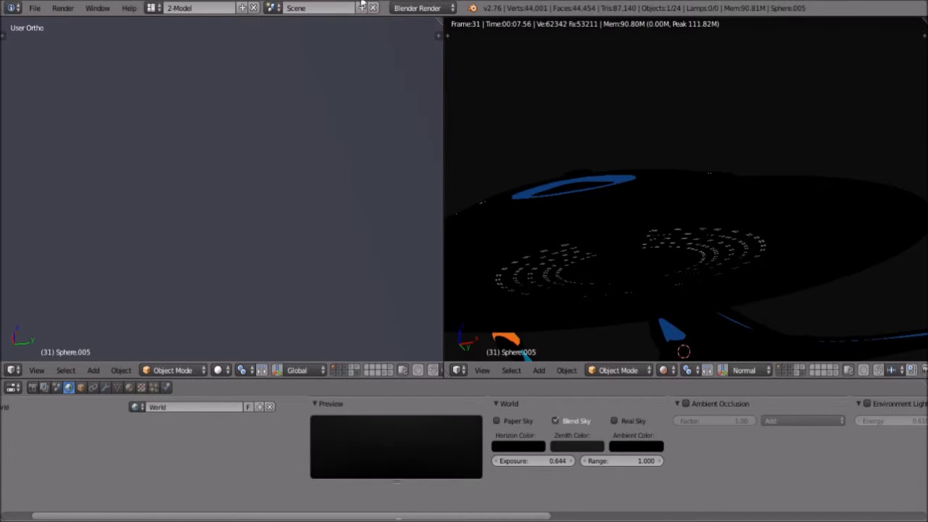
pyautogui.click(427, 7)
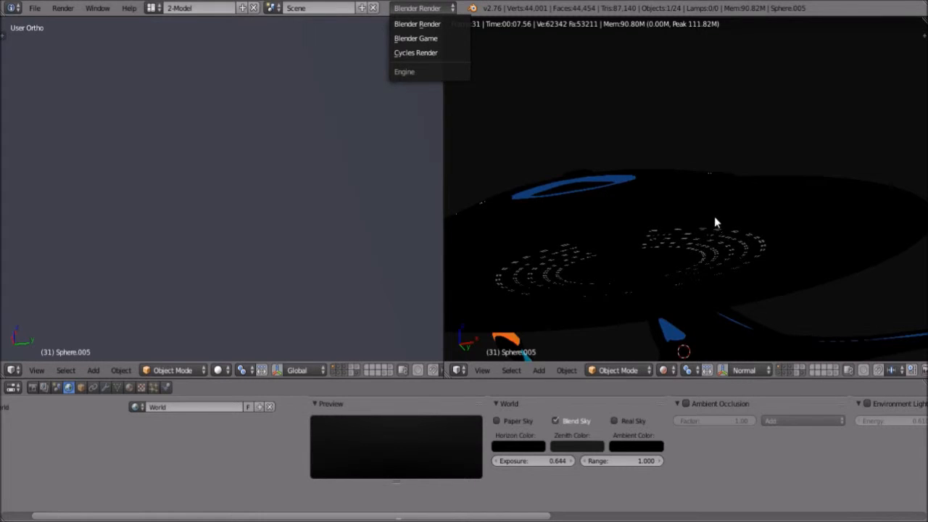
pyautogui.scroll(-5, 724, 226)
pyautogui.keyDown('shift'); pyautogui.moveTo(728, 211); pyautogui.dragTo(710, 123, button='middle'); pyautogui.keyUp('shift')
pyautogui.scroll(6, 740, 185)
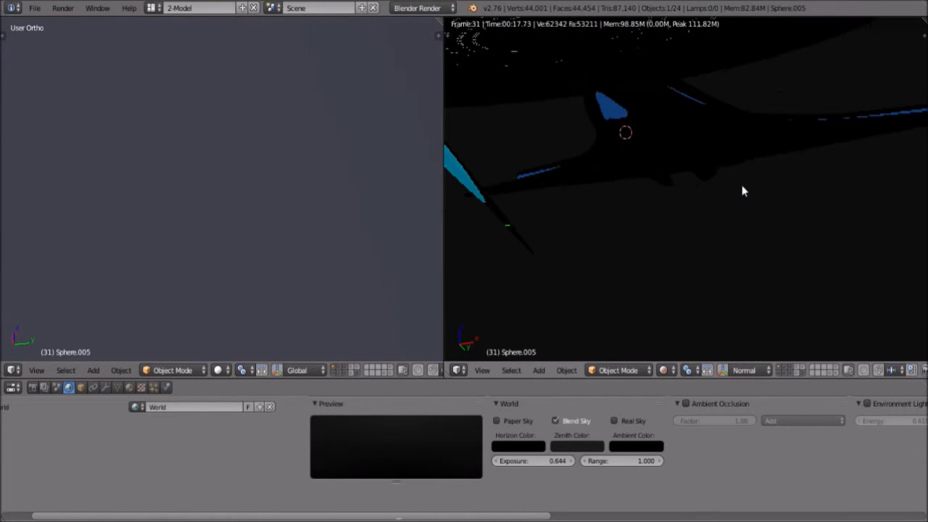
pyautogui.moveTo(742, 186); pyautogui.dragTo(726, 206, button='middle')
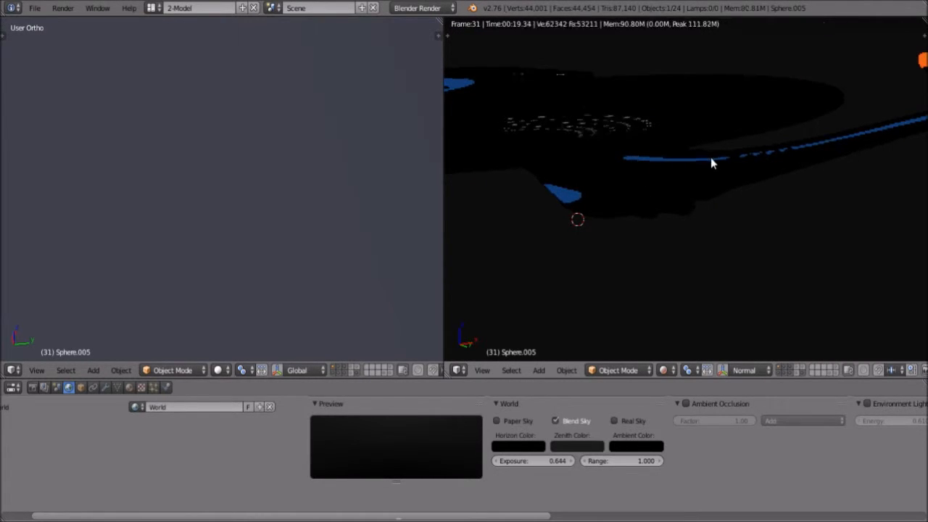
pyautogui.scroll(5, 710, 162)
pyautogui.keyDown('shift'); pyautogui.moveTo(754, 214); pyautogui.dragTo(716, 124, button='middle'); pyautogui.keyUp('shift')
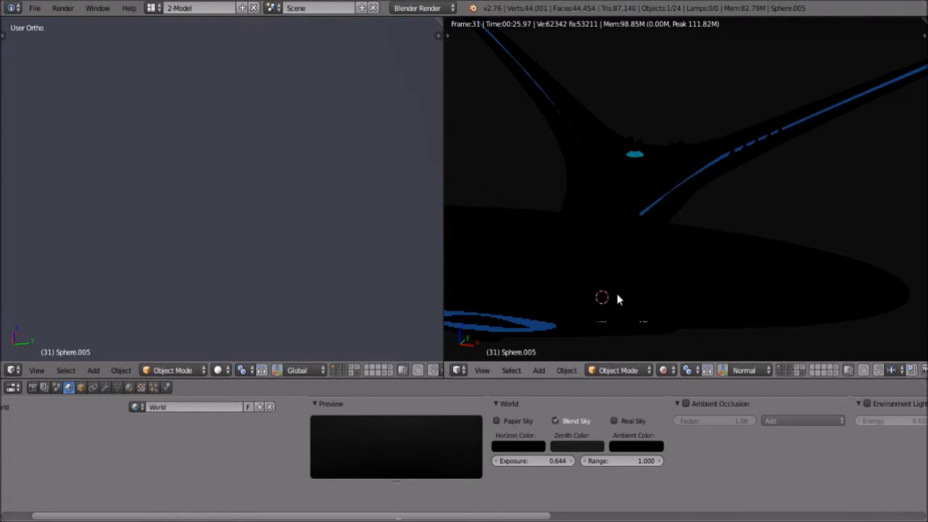
# Examine the row of lit windows on the saucer's front edge in the unlit render.
pyautogui.keyDown('shift'); pyautogui.moveTo(598, 302); pyautogui.dragTo(738, 229, button='middle'); pyautogui.keyUp('shift')
pyautogui.scroll(-4, 677, 268)
pyautogui.scroll(5, 682, 271)
pyautogui.keyDown('shift'); pyautogui.moveTo(700, 304); pyautogui.dragTo(628, 219, button='middle'); pyautogui.keyUp('shift')
pyautogui.scroll(5, 684, 263)
pyautogui.keyDown('shift'); pyautogui.moveTo(707, 337); pyautogui.dragTo(682, 182, button='middle'); pyautogui.keyUp('shift')
pyautogui.scroll(2, 681, 181)
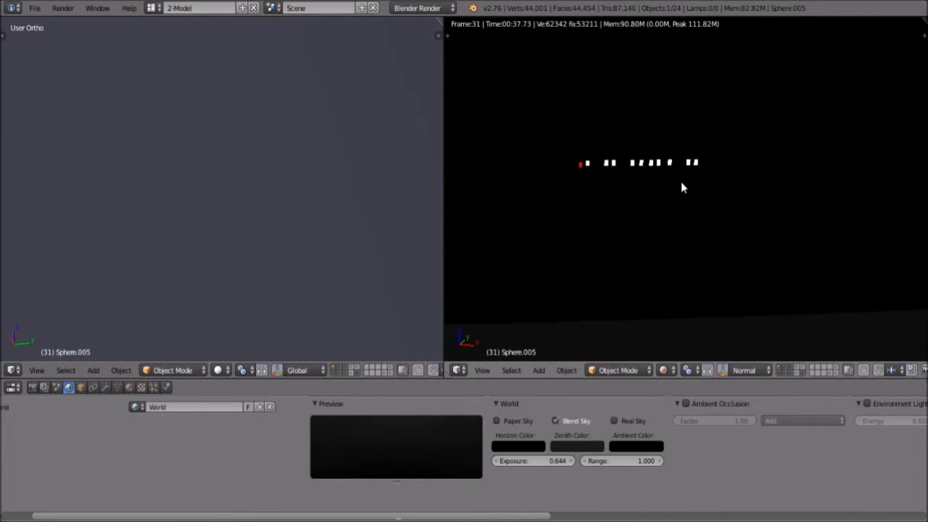
pyautogui.scroll(-12, 680, 183)
pyautogui.keyDown('shift'); pyautogui.moveTo(756, 160); pyautogui.dragTo(737, 222, button='middle'); pyautogui.keyUp('shift')
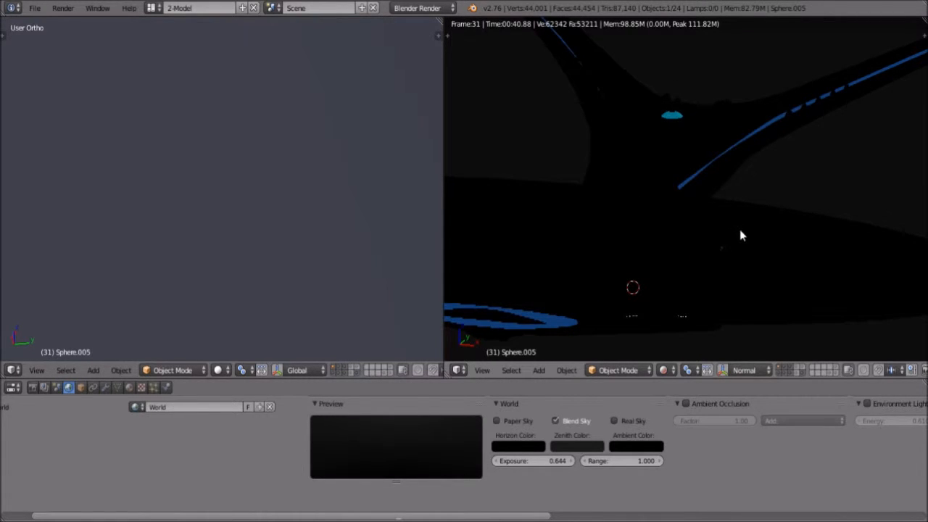
# Set the viewport shading back to Solid and show the blue deflector beneath the saucer.
pyautogui.click(645, 369)
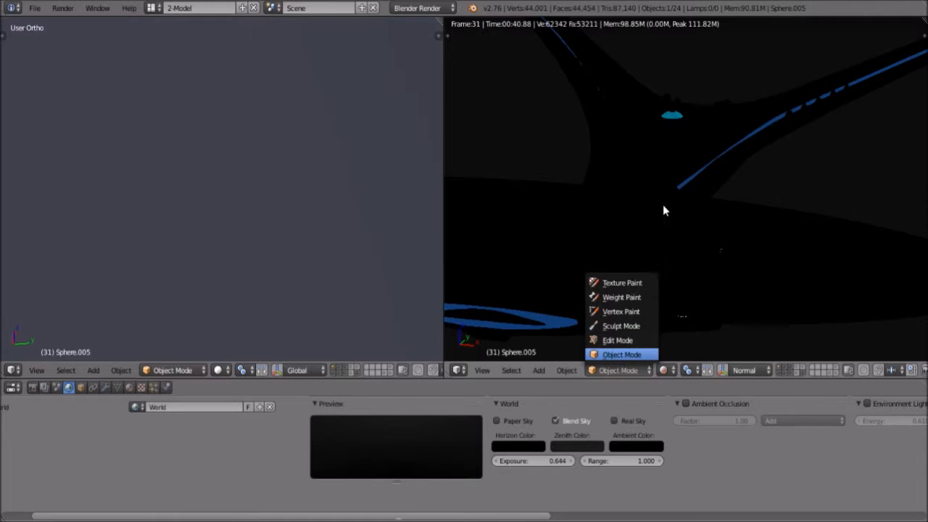
pyautogui.click(665, 371)
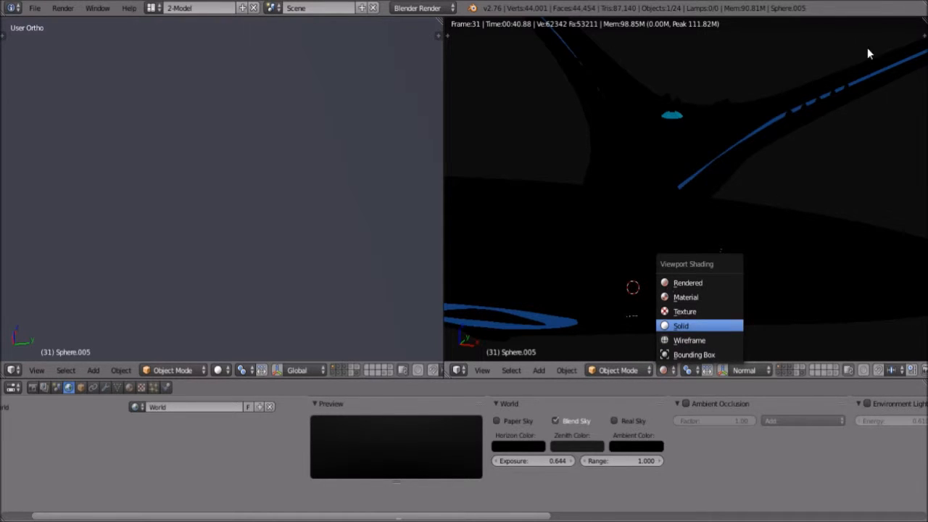
pyautogui.moveTo(852, 159)
pyautogui.mouseDown(button='middle')
pyautogui.moveTo(629, 151)
pyautogui.moveTo(718, 265)
pyautogui.moveTo(683, 190)
pyautogui.moveTo(807, 307)
pyautogui.moveTo(604, 251)
pyautogui.moveTo(651, 233)
pyautogui.moveTo(659, 271)
pyautogui.moveTo(662, 199)
pyautogui.moveTo(619, 123)
pyautogui.mouseUp(button='middle')
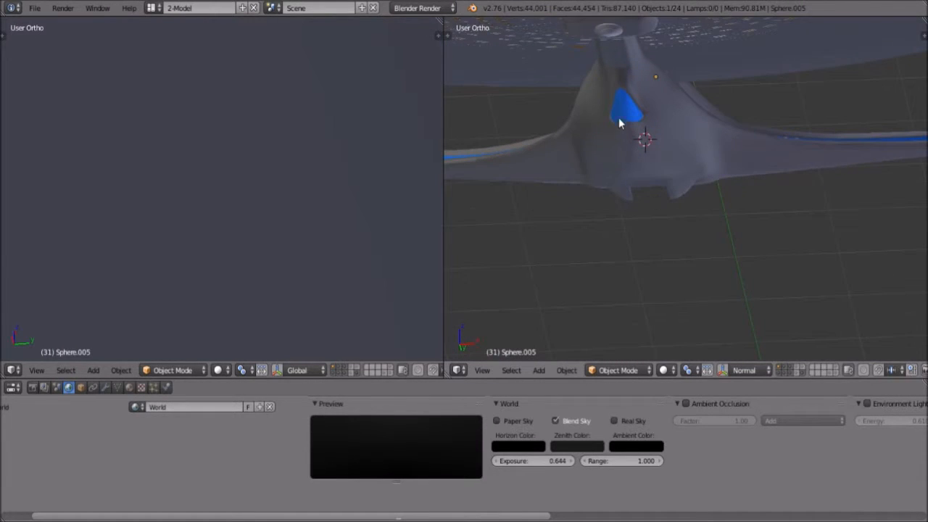
# Try moving the blue deflector section beneath the hull and view it from the side.
pyautogui.rightClick(622, 121)
pyautogui.press('g')
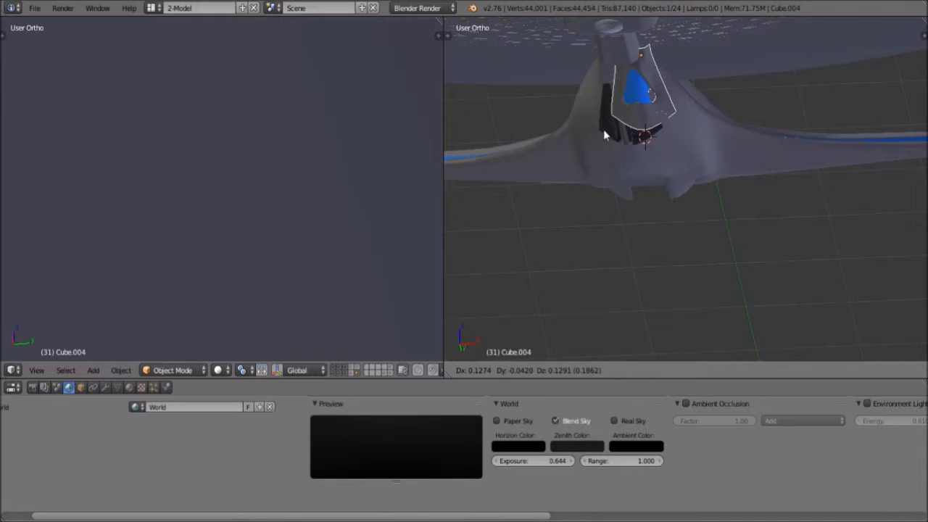
pyautogui.rightClick(678, 168)
pyautogui.moveTo(679, 168); pyautogui.dragTo(751, 207, button='middle')
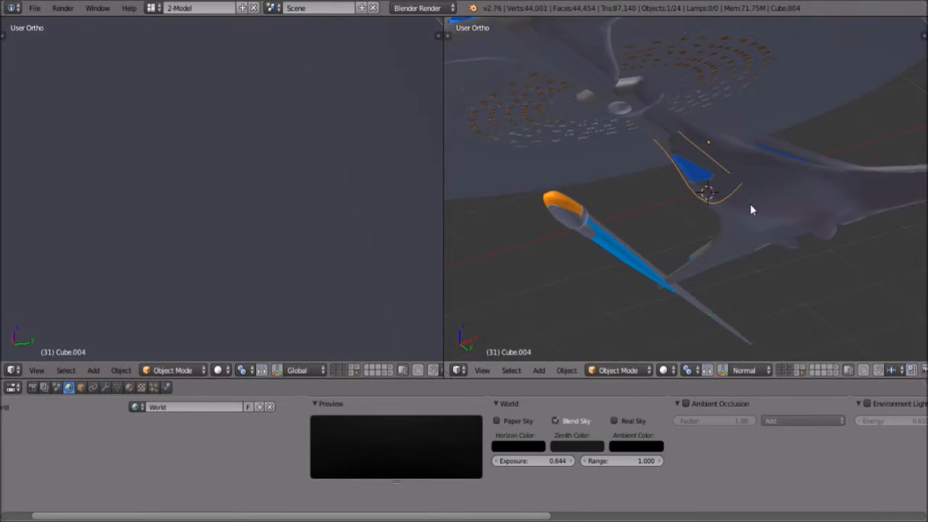
pyautogui.scroll(-5, 751, 207)
pyautogui.moveTo(683, 197); pyautogui.dragTo(698, 158, button='middle')
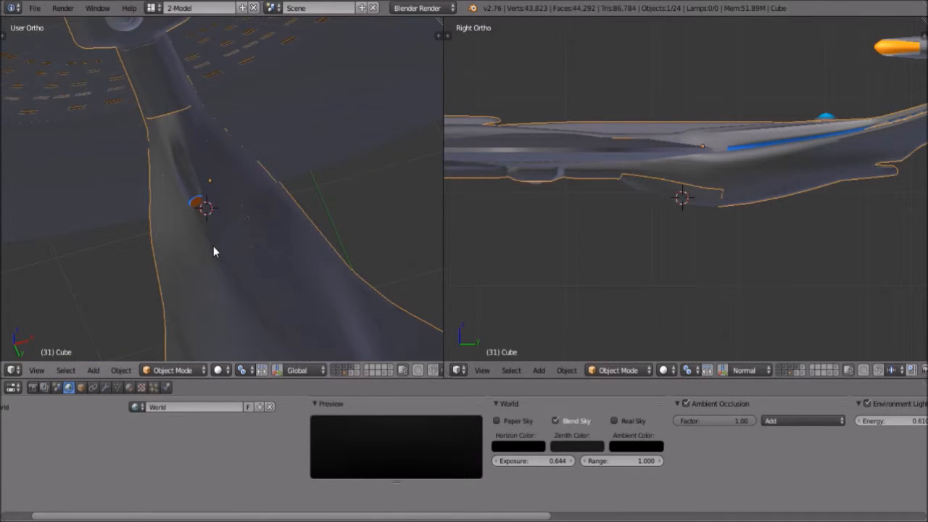
# Select the lower hull section around the round deflector and try moving it.
pyautogui.moveTo(254, 165); pyautogui.dragTo(261, 217, button='middle')
pyautogui.scroll(5, 261, 215)
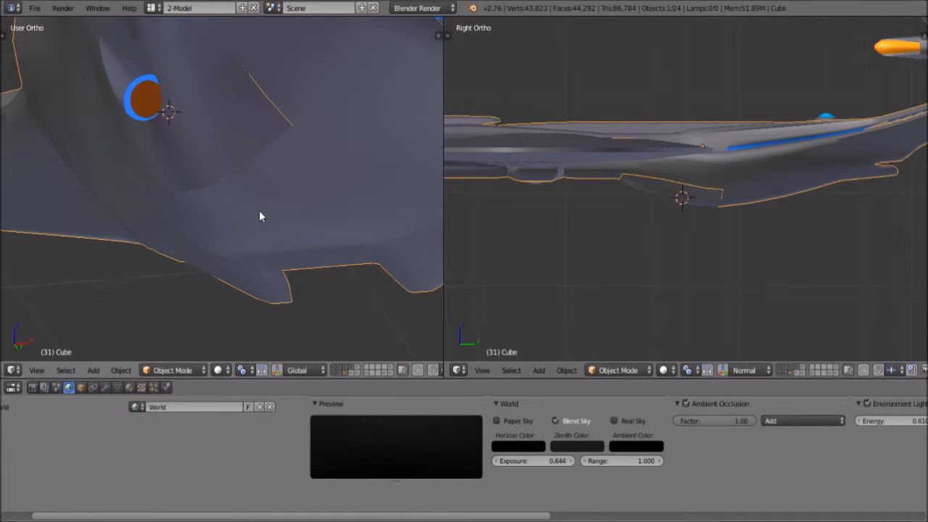
pyautogui.scroll(-4, 255, 184)
pyautogui.moveTo(208, 186); pyautogui.dragTo(273, 126, button='middle')
pyautogui.moveTo(240, 128); pyautogui.dragTo(250, 189, button='middle')
pyautogui.rightClick(260, 216)
pyautogui.scroll(-4, 261, 215)
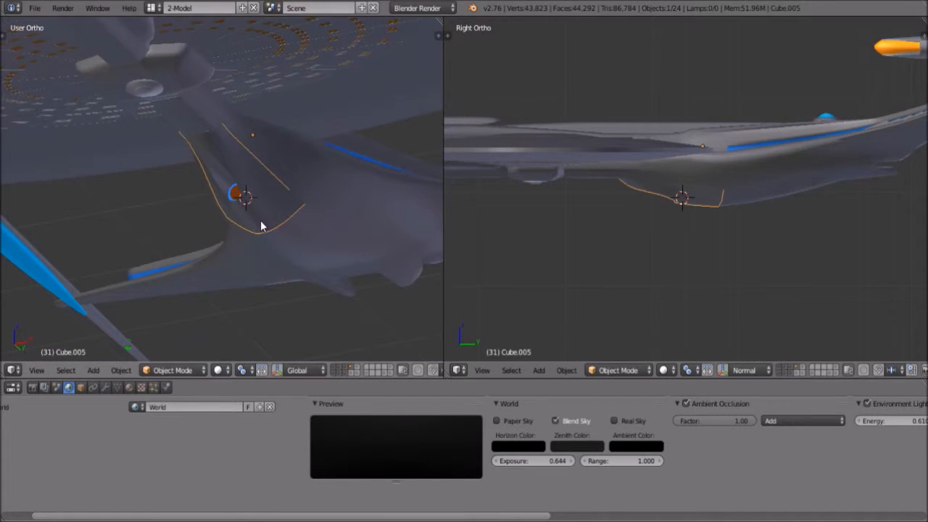
pyautogui.press('g')
pyautogui.rightClick(176, 228)
# Toggle the layer visibility between the round and blue versions of the lower deflector section to compare them.
pyautogui.moveTo(175, 228); pyautogui.dragTo(225, 215, button='middle')
pyautogui.scroll(9, 225, 215)
pyautogui.scroll(-2, 223, 195)
pyautogui.scroll(-5, 224, 190)
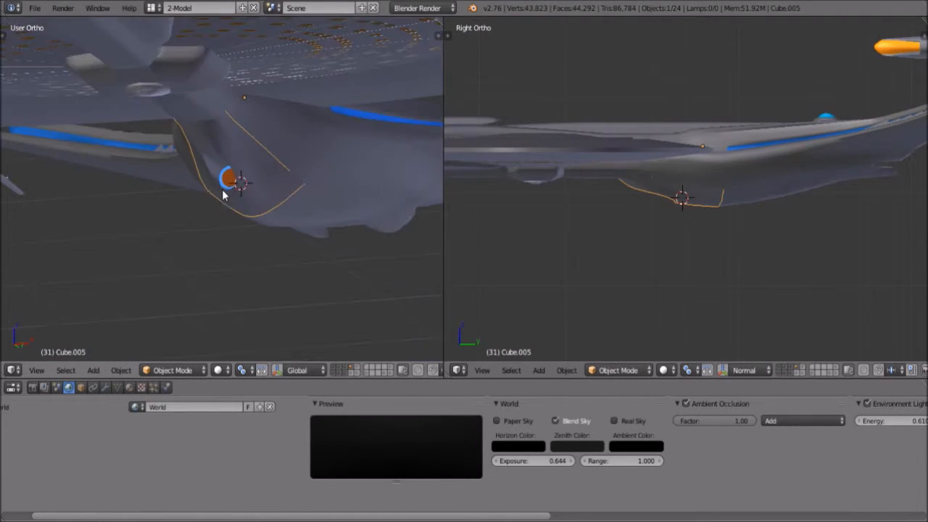
pyautogui.moveTo(220, 197); pyautogui.dragTo(244, 193, button='middle')
pyautogui.scroll(2, 302, 316)
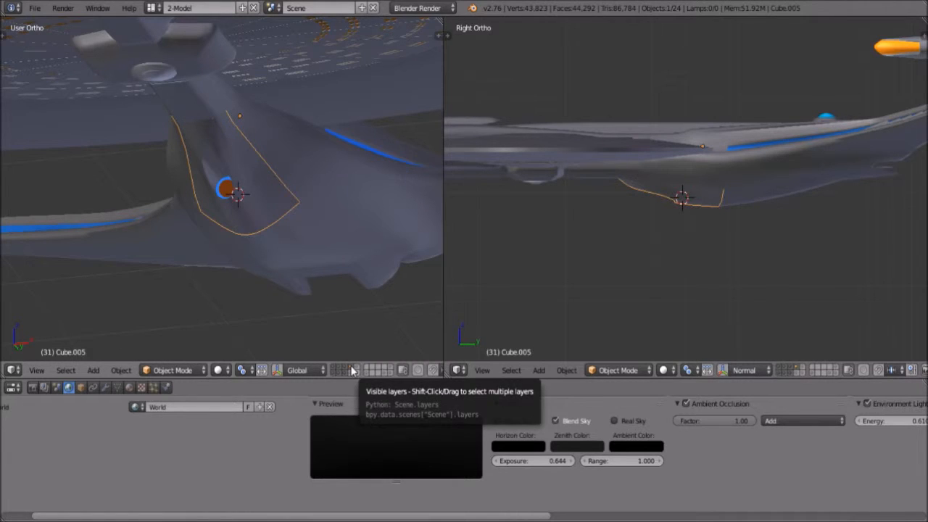
pyautogui.keyDown('shift'); pyautogui.scroll(3, 238, 186); pyautogui.keyUp('shift')
pyautogui.keyDown('shift'); pyautogui.click(355, 374); pyautogui.keyUp('shift')
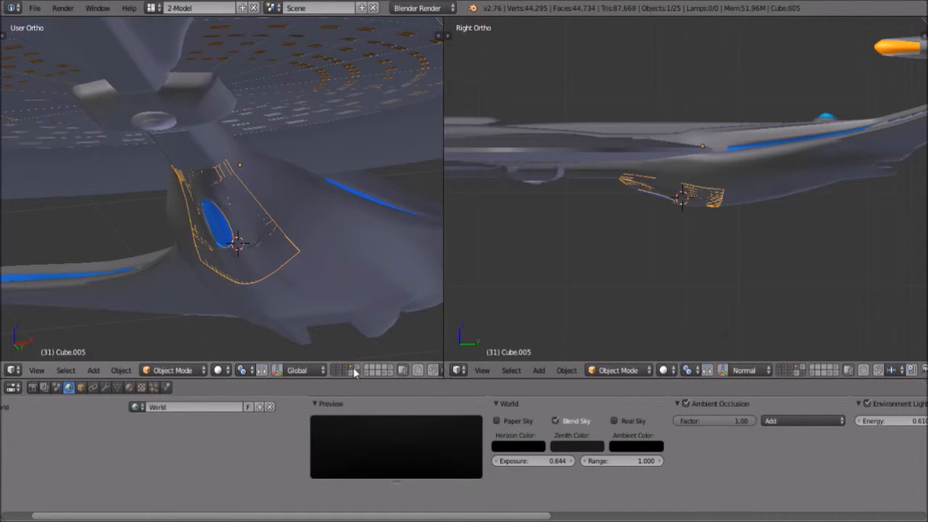
pyautogui.keyDown('shift'); pyautogui.click(349, 374); pyautogui.keyUp('shift')
pyautogui.keyDown('shift'); pyautogui.scroll(-3, 240, 225); pyautogui.keyUp('shift')
pyautogui.moveTo(236, 195); pyautogui.dragTo(250, 221, button='middle')
pyautogui.keyDown('shift'); pyautogui.click(353, 372); pyautogui.keyUp('shift')
pyautogui.keyDown('shift'); pyautogui.click(351, 368); pyautogui.keyUp('shift')
# Examine the round lower deflector against the wide saucer deflector in the Front view and up close.
pyautogui.moveTo(237, 184); pyautogui.dragTo(258, 201, button='middle')
pyautogui.scroll(4, 231, 212)
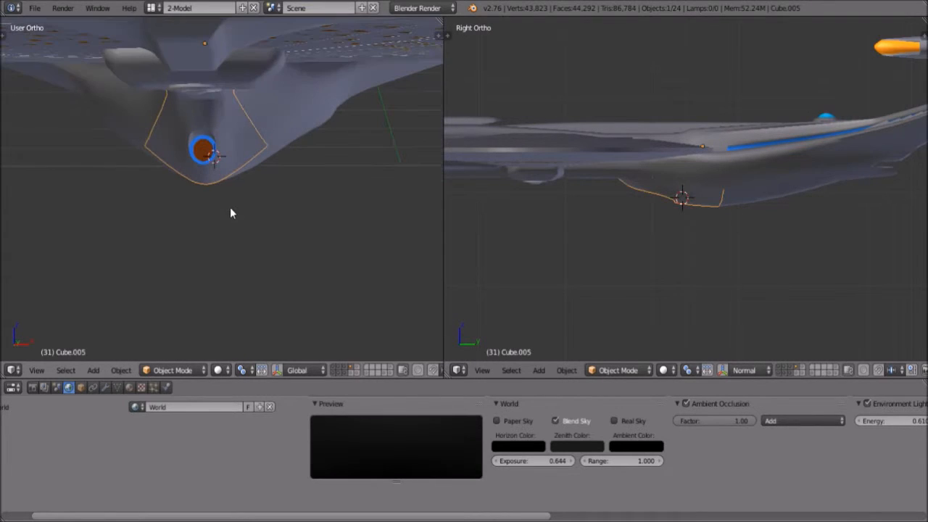
pyautogui.scroll(-4, 201, 118)
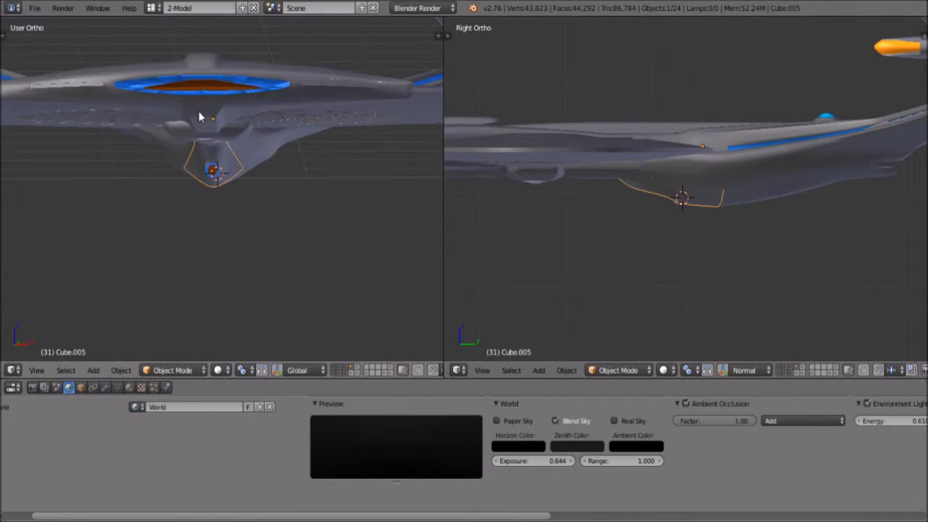
pyautogui.moveTo(219, 158)
pyautogui.mouseDown(button='middle')
pyautogui.moveTo(245, 155)
pyautogui.moveTo(225, 152)
pyautogui.mouseUp(button='middle')
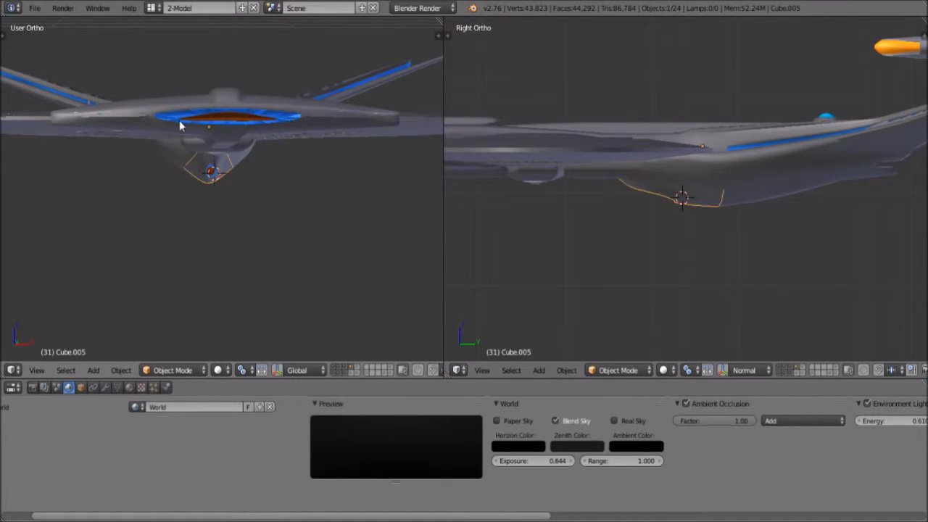
pyautogui.moveTo(248, 188)
pyautogui.mouseDown(button='middle')
pyautogui.moveTo(266, 183)
pyautogui.moveTo(241, 175)
pyautogui.moveTo(243, 190)
pyautogui.moveTo(233, 187)
pyautogui.moveTo(267, 176)
pyautogui.moveTo(246, 195)
pyautogui.mouseUp(button='middle')
pyautogui.click(37, 370)
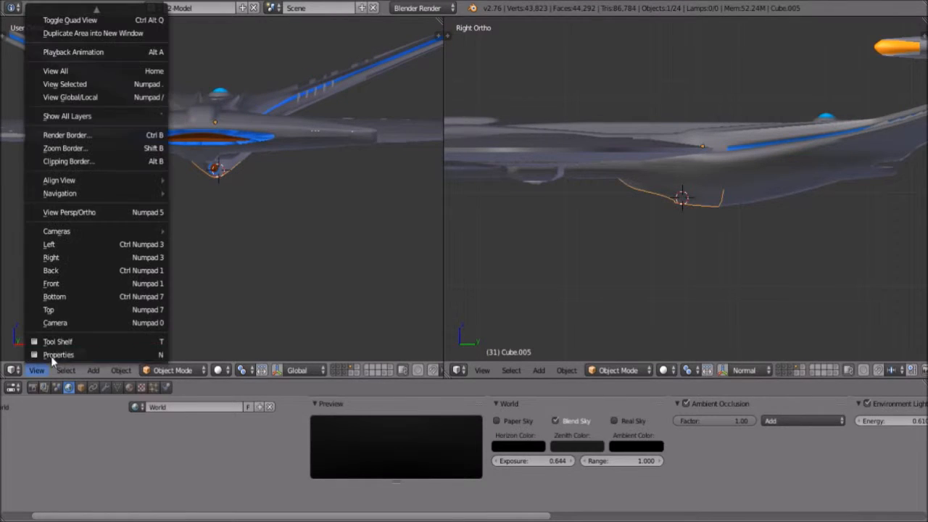
pyautogui.click(80, 283)
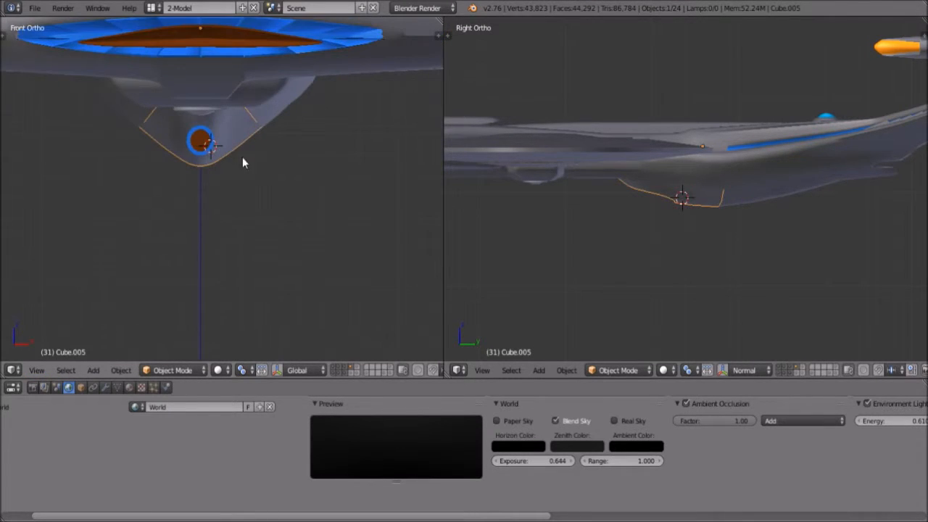
pyautogui.scroll(-6, 262, 220)
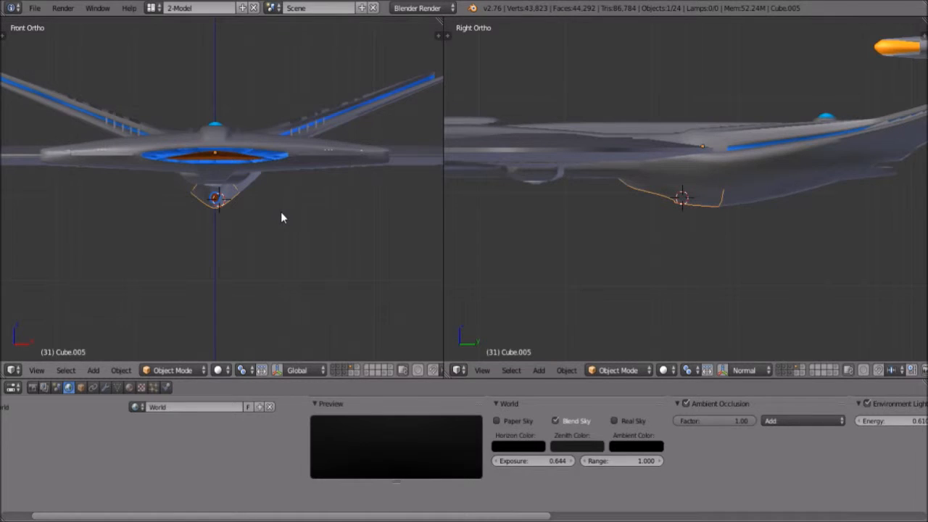
pyautogui.moveTo(280, 217); pyautogui.dragTo(240, 191, button='middle')
pyautogui.scroll(6, 260, 215)
pyautogui.scroll(3, 264, 219)
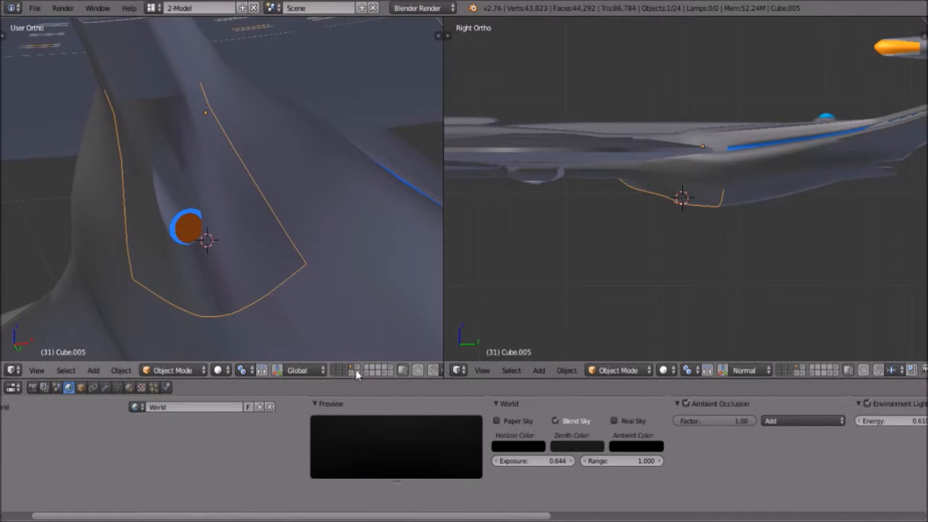
# Show the blue deflector version's layer instead of the round one and view the ship from the Front.
pyautogui.click(354, 372)
pyautogui.moveTo(273, 236)
pyautogui.mouseDown(button='middle')
pyautogui.moveTo(266, 252)
pyautogui.moveTo(239, 170)
pyautogui.moveTo(247, 187)
pyautogui.moveTo(184, 225)
pyautogui.moveTo(193, 267)
pyautogui.moveTo(255, 265)
pyautogui.moveTo(282, 242)
pyautogui.mouseUp(button='middle')
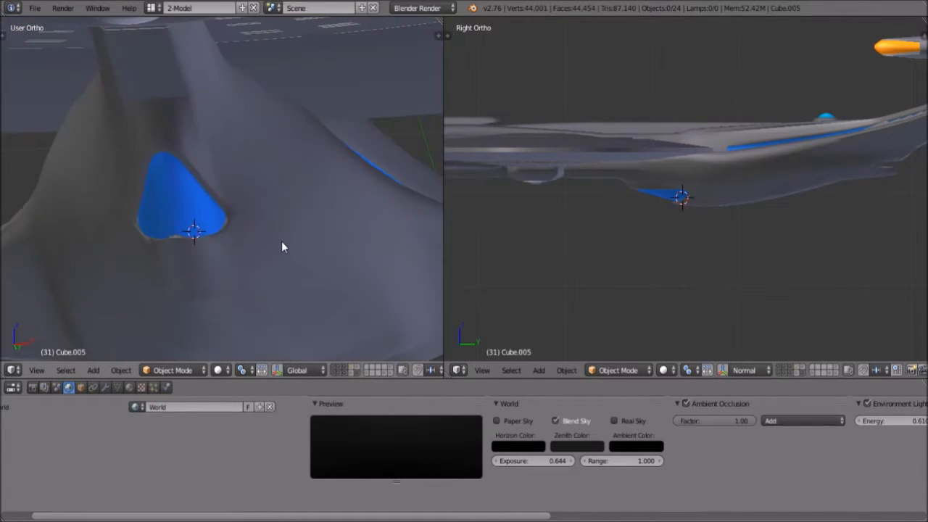
pyautogui.scroll(-7, 281, 241)
pyautogui.moveTo(210, 187); pyautogui.dragTo(207, 260, button='middle')
pyautogui.moveTo(57, 377); pyautogui.dragTo(42, 381, button='middle')
pyautogui.click(36, 371)
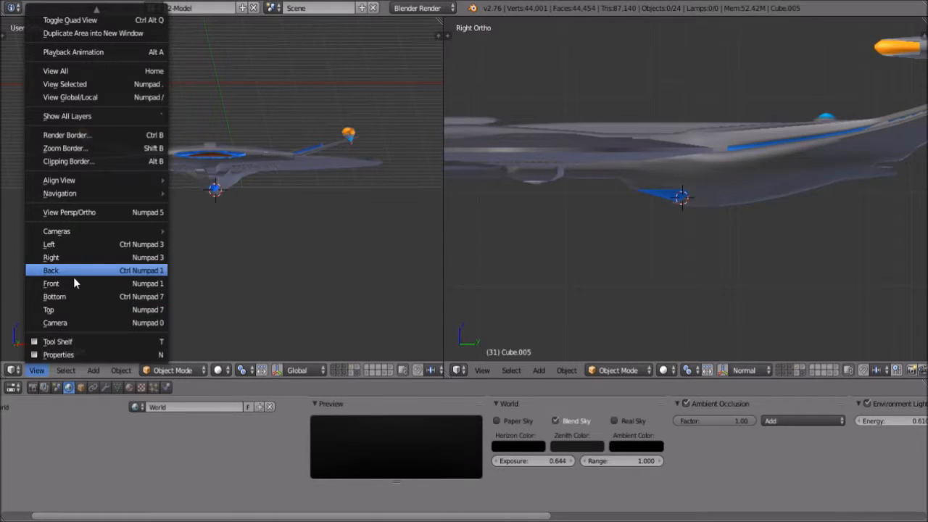
pyautogui.click(165, 283)
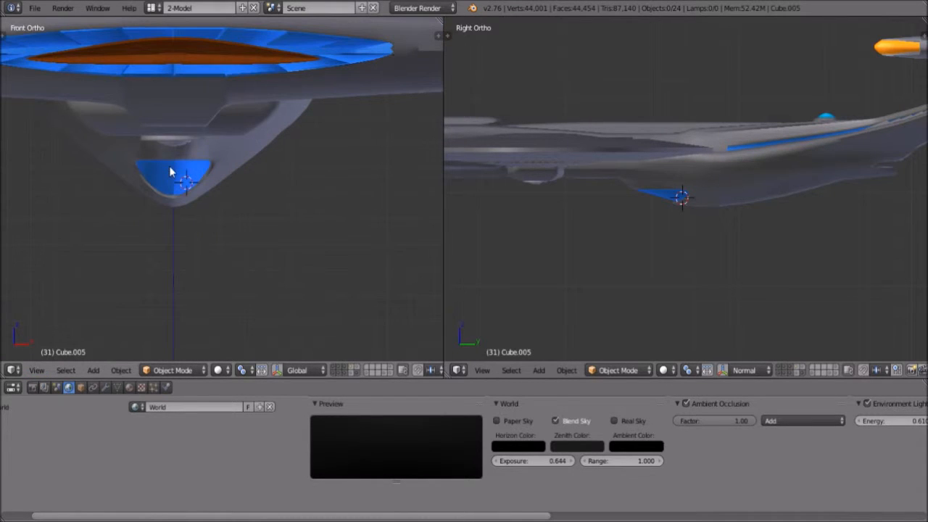
pyautogui.scroll(1, 170, 174)
# Try moving the blue deflector section in the Front view.
pyautogui.rightClick(171, 174)
pyautogui.press('g')
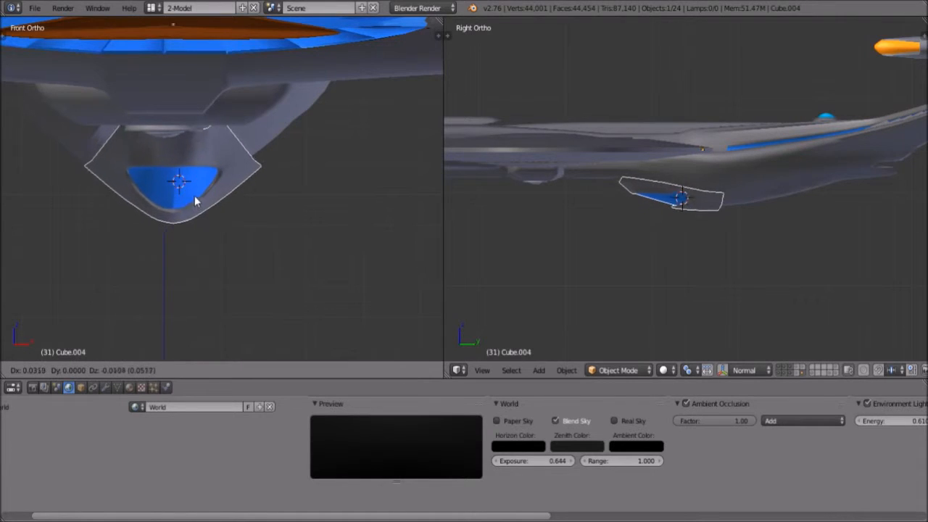
pyautogui.click(196, 201)
# Inspect the rim of the blue lower deflector close up in the Right view.
pyautogui.scroll(6, 698, 202)
pyautogui.scroll(-8, 655, 210)
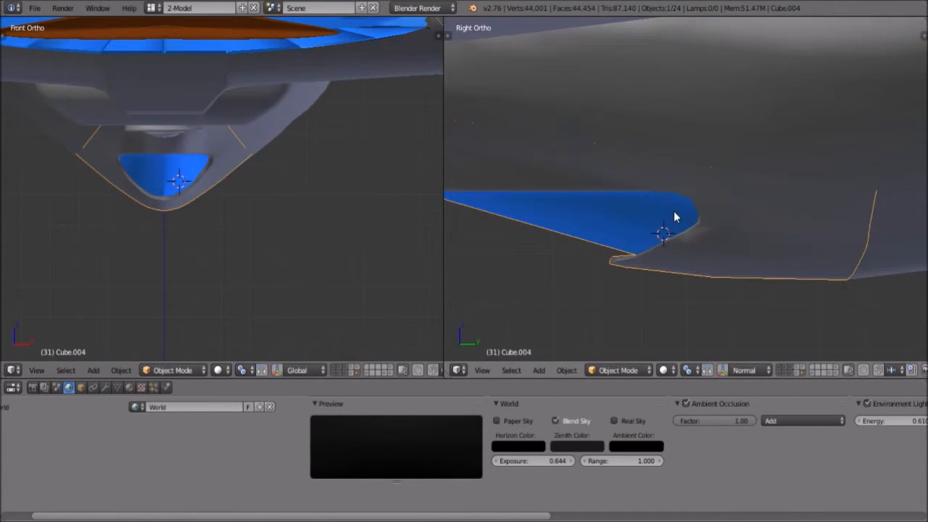
pyautogui.scroll(8, 652, 208)
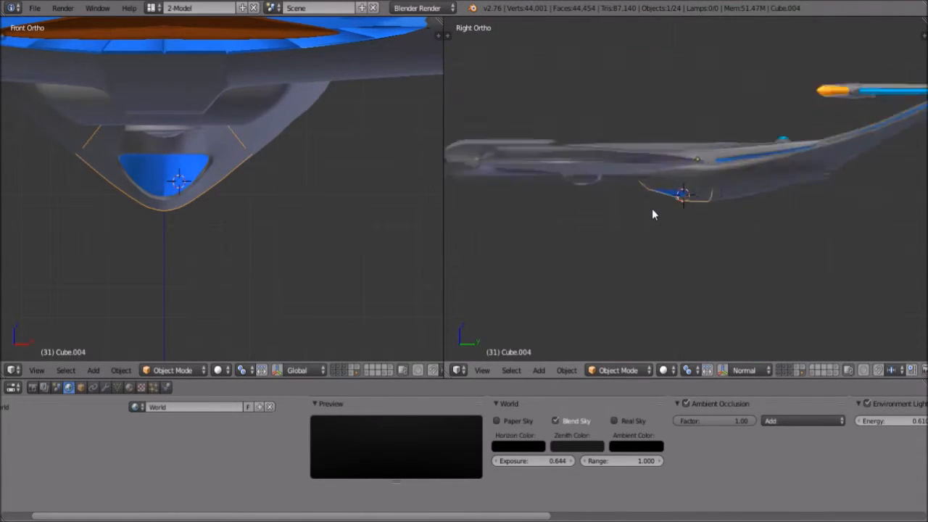
pyautogui.scroll(4, 648, 214)
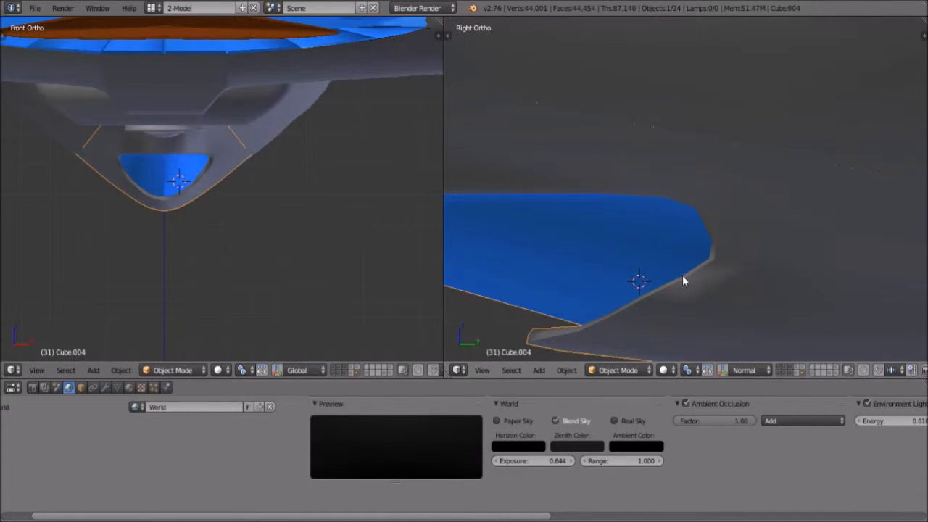
pyautogui.scroll(1, 634, 306)
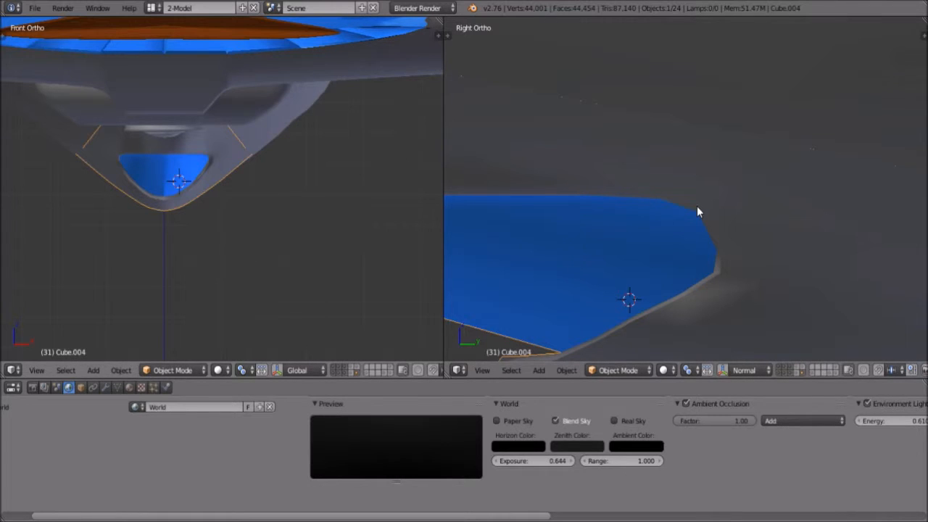
# Select the orange cap at the front of the nacelle and try moving it.
pyautogui.scroll(-4, 303, 145)
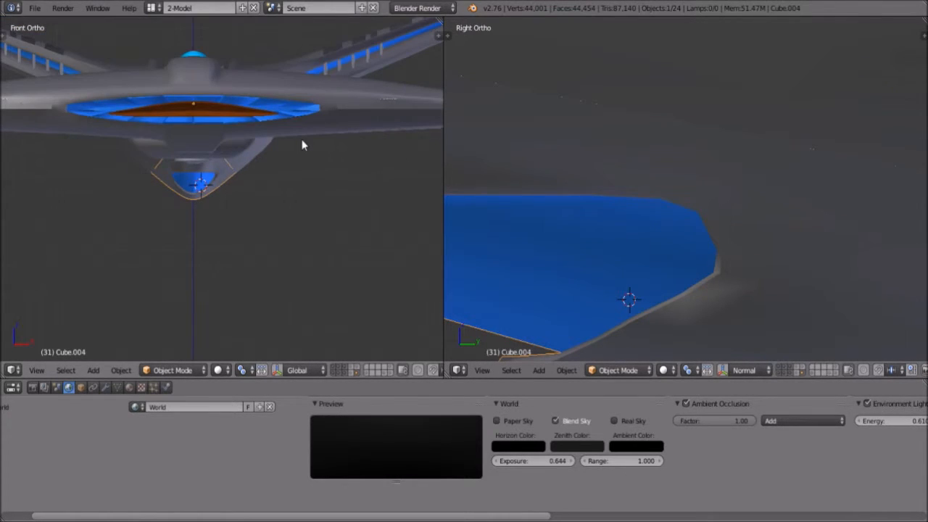
pyautogui.scroll(-2, 384, 140)
pyautogui.moveTo(384, 141); pyautogui.dragTo(417, 133, button='middle')
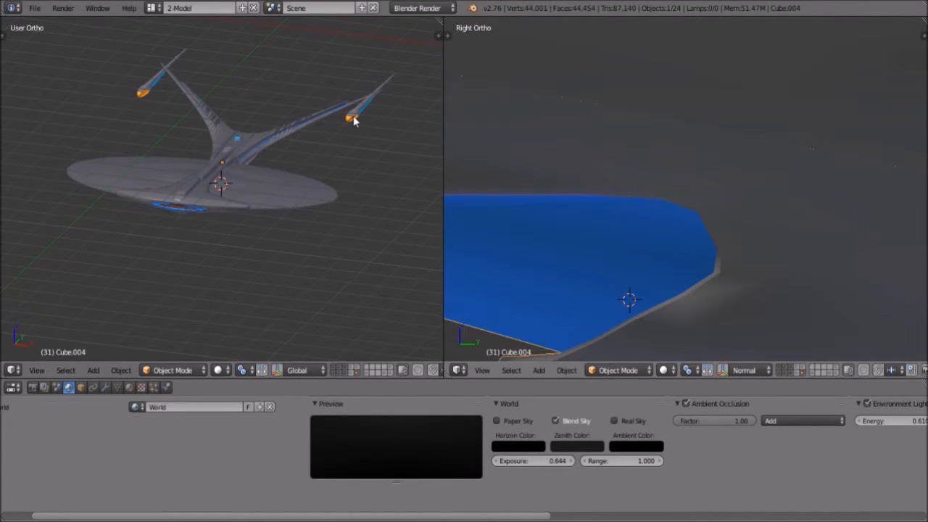
pyautogui.keyDown('shift'); pyautogui.moveTo(354, 121); pyautogui.dragTo(248, 200, button='middle'); pyautogui.keyUp('shift')
pyautogui.rightClick(246, 200)
pyautogui.scroll(5, 250, 206)
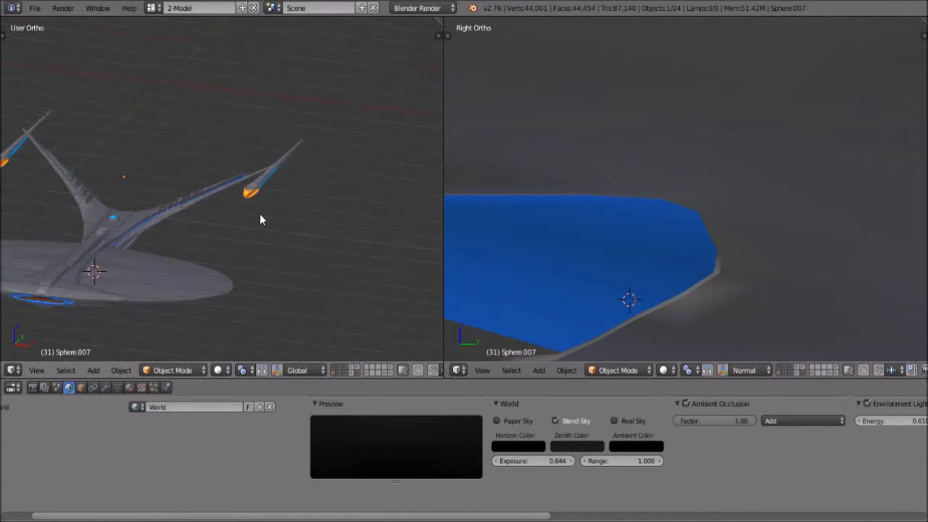
pyautogui.press('g')
pyautogui.rightClick(279, 206)
pyautogui.rightClick(279, 205)
pyautogui.rightClick(276, 206)
pyautogui.press('g')
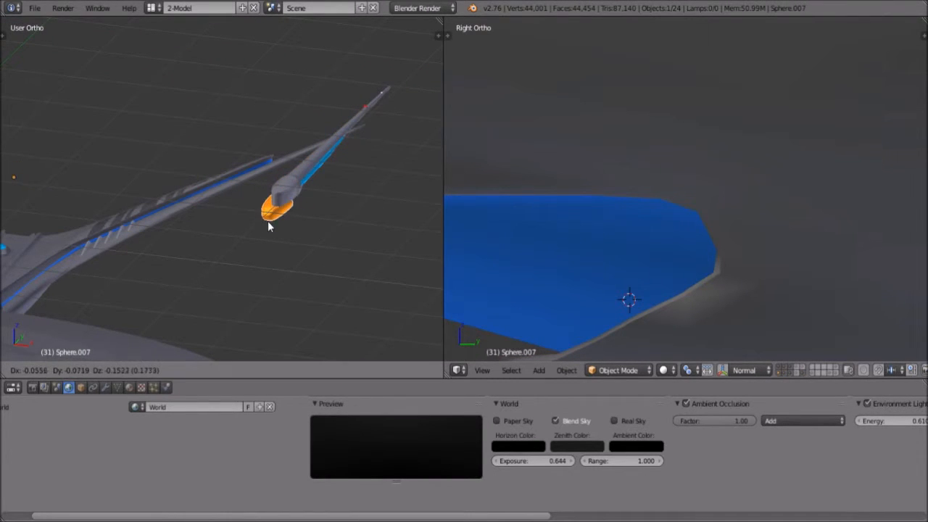
pyautogui.click(218, 223)
# Examine the wide blue and orange deflector on the saucer's front edge.
pyautogui.moveTo(217, 222); pyautogui.dragTo(282, 218, button='middle')
pyautogui.keyDown('shift'); pyautogui.moveTo(199, 283); pyautogui.dragTo(261, 147, button='middle'); pyautogui.keyUp('shift')
pyautogui.scroll(-6, 295, 174)
pyautogui.scroll(5, 209, 129)
pyautogui.moveTo(209, 131); pyautogui.dragTo(269, 190, button='middle')
pyautogui.scroll(5, 266, 198)
pyautogui.scroll(1, 219, 254)
pyautogui.scroll(-2, 216, 258)
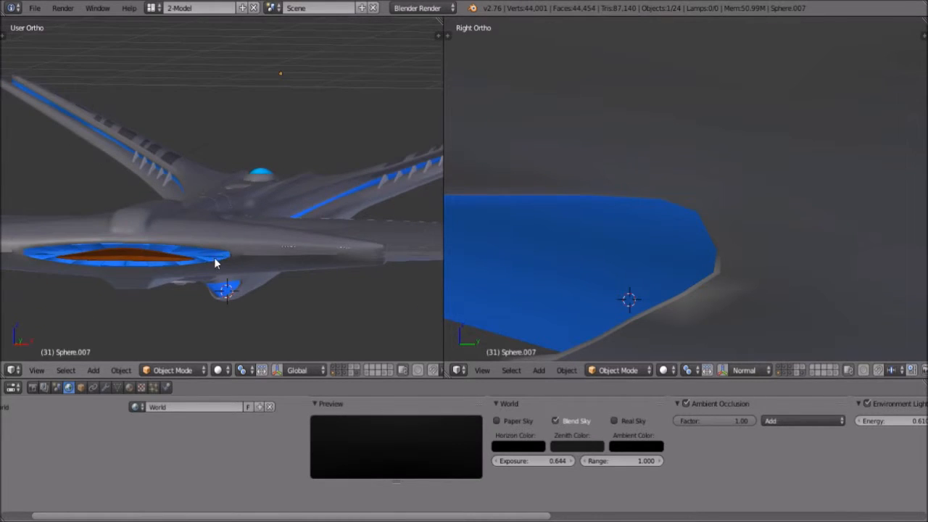
# Try moving the saucer and the main hull body around the front deflector.
pyautogui.moveTo(208, 249)
pyautogui.keyDown('shift'); pyautogui.mouseDown(button='middle')
pyautogui.moveTo(207, 233)
pyautogui.moveTo(207, 262)
pyautogui.mouseUp(button='middle'); pyautogui.keyUp('shift')
pyautogui.rightClick(206, 232)
pyautogui.rightClick(206, 263)
pyautogui.press('g')
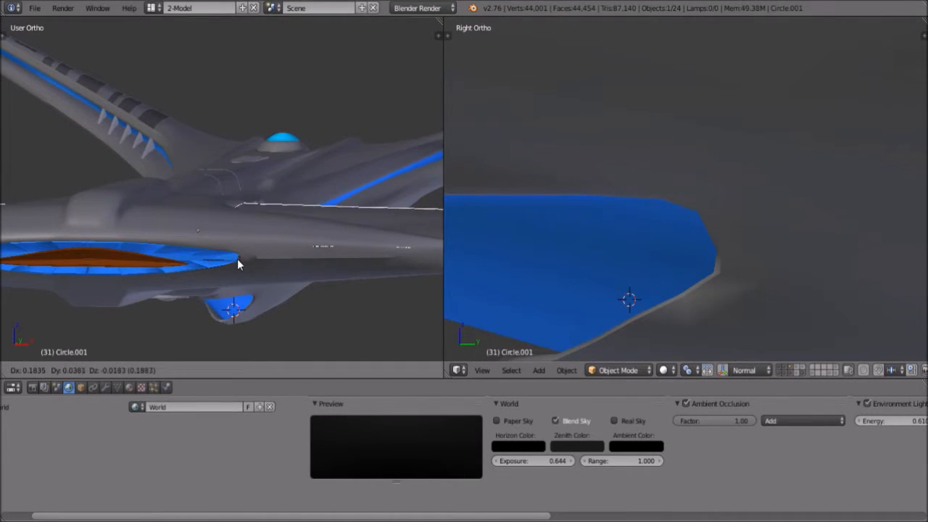
pyautogui.rightClick(228, 265)
pyautogui.rightClick(227, 266)
pyautogui.press('g')
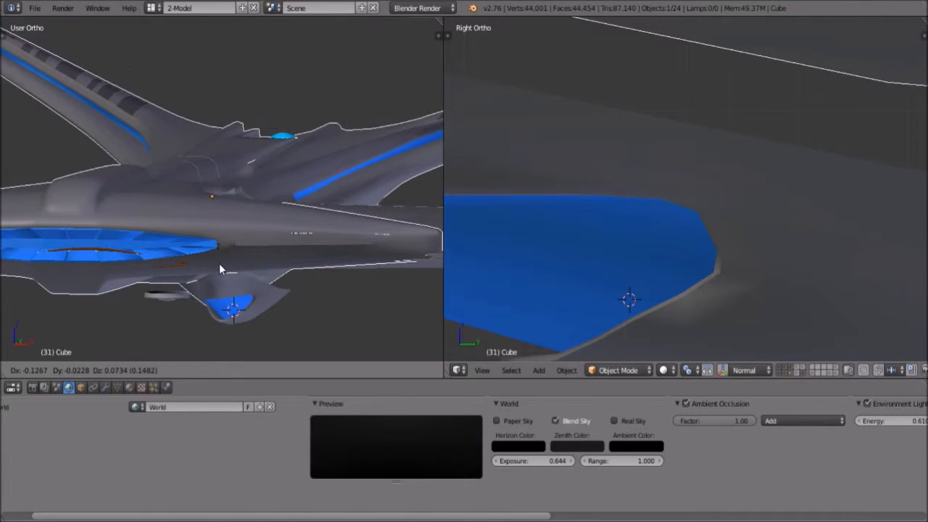
pyautogui.rightClick(251, 242)
pyautogui.scroll(-2, 254, 240)
pyautogui.scroll(-3, 253, 245)
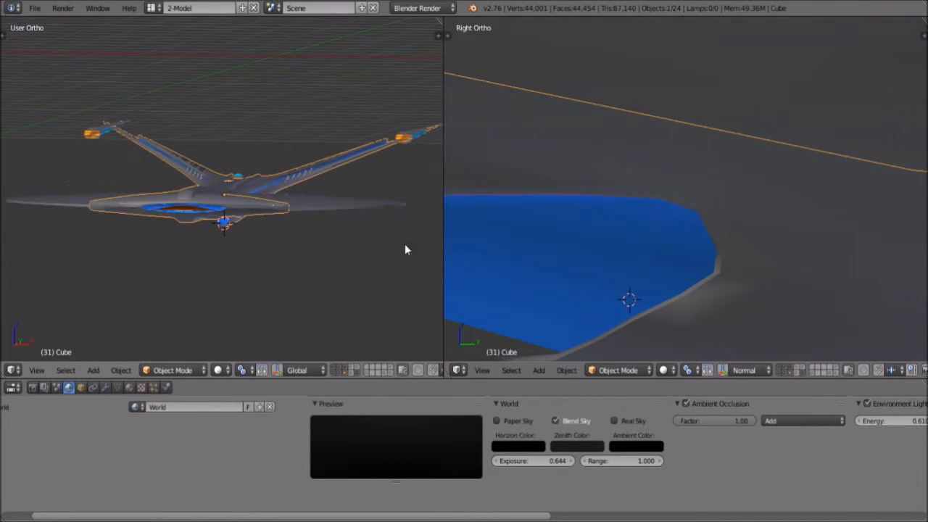
# Examine the blue lower deflector from the side and front, and open the list of render engines.
pyautogui.scroll(-5, 616, 225)
pyautogui.scroll(2, 625, 208)
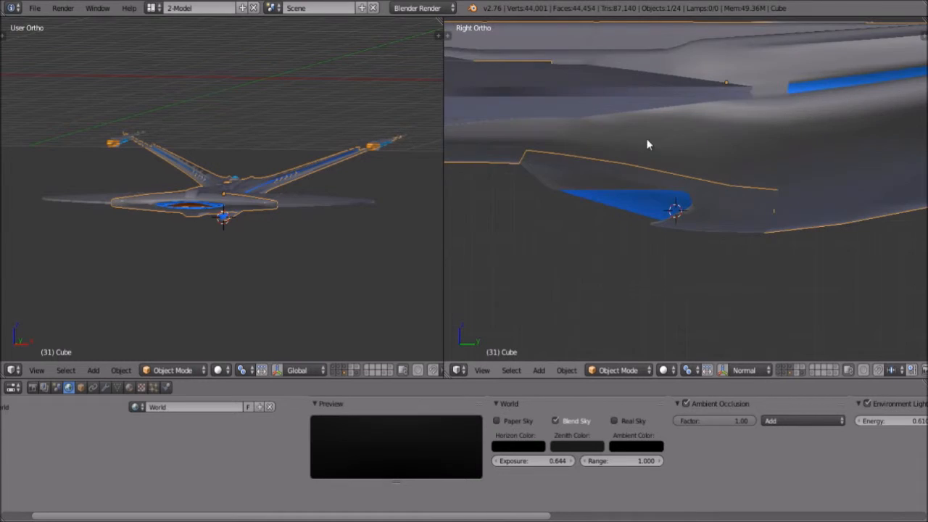
pyautogui.scroll(-1, 664, 101)
pyautogui.scroll(-2, 668, 193)
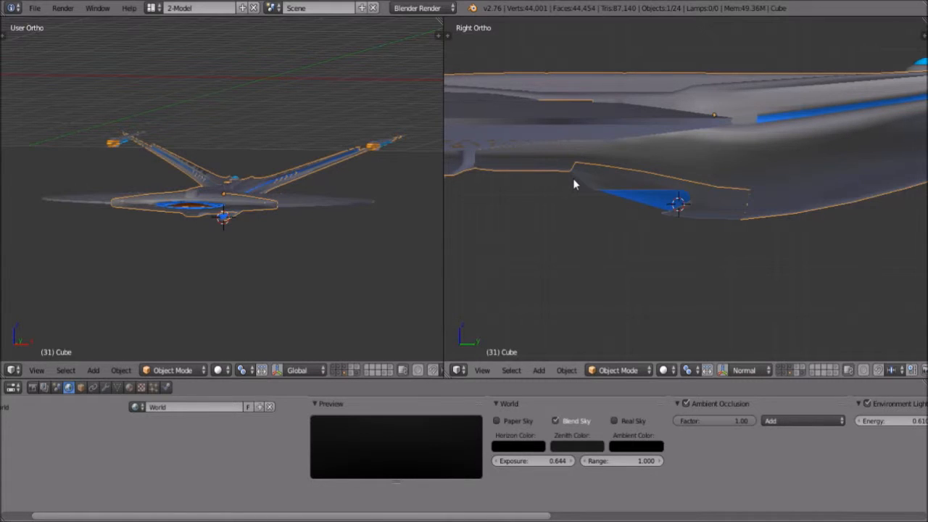
pyautogui.moveTo(605, 205); pyautogui.dragTo(732, 210, button='middle')
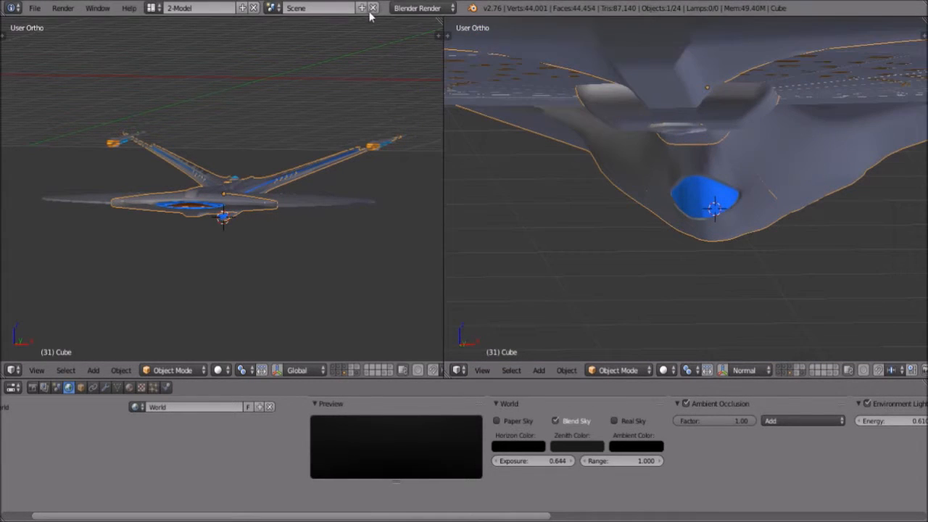
pyautogui.click(434, 9)
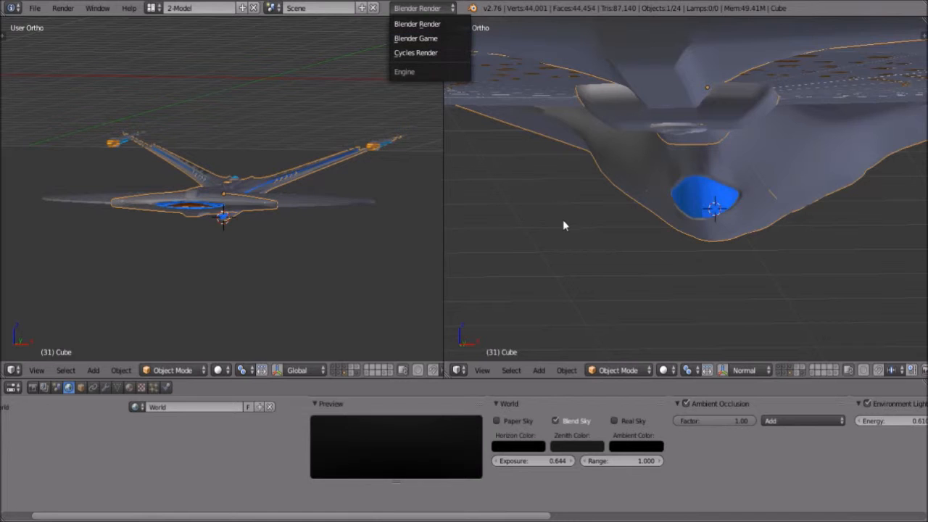
# Examine the front deflector and hull from the front, and open the list of render engines.
pyautogui.moveTo(724, 180); pyautogui.dragTo(689, 182, button='middle')
pyautogui.scroll(-2, 688, 180)
pyautogui.moveTo(694, 146)
pyautogui.mouseDown(button='middle')
pyautogui.moveTo(737, 194)
pyautogui.moveTo(707, 150)
pyautogui.mouseUp(button='middle')
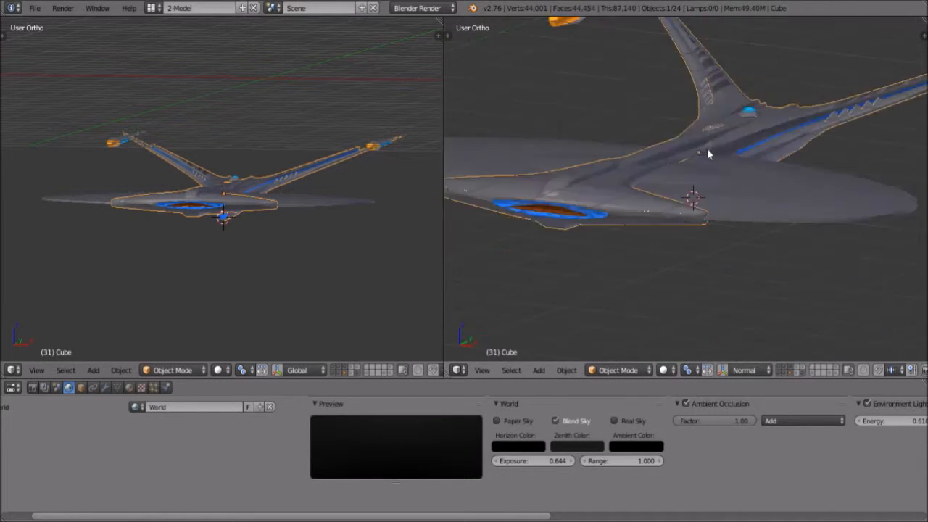
pyautogui.click(422, 10)
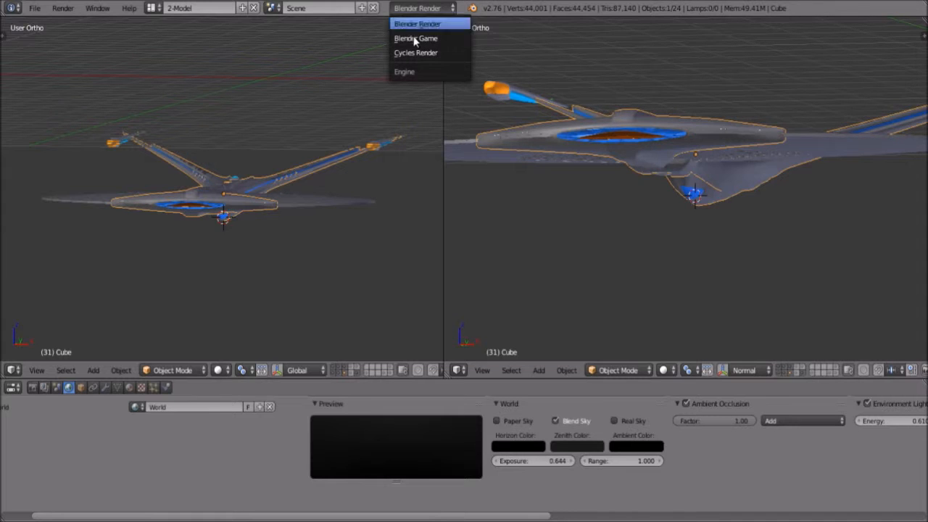
# Examine the blue lower deflector and the surrounding hull from below and from the side.
pyautogui.moveTo(547, 166); pyautogui.dragTo(679, 129, button='middle')
pyautogui.scroll(5, 674, 126)
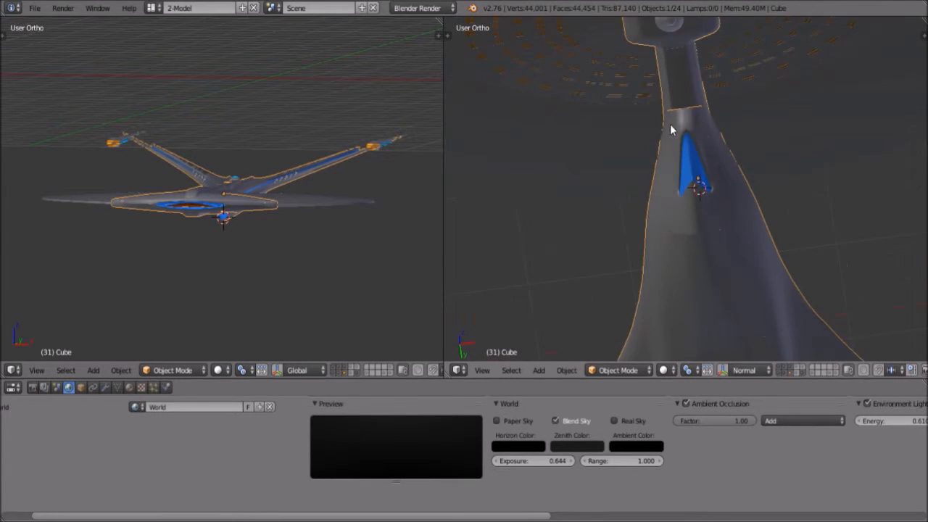
pyautogui.scroll(-3, 668, 124)
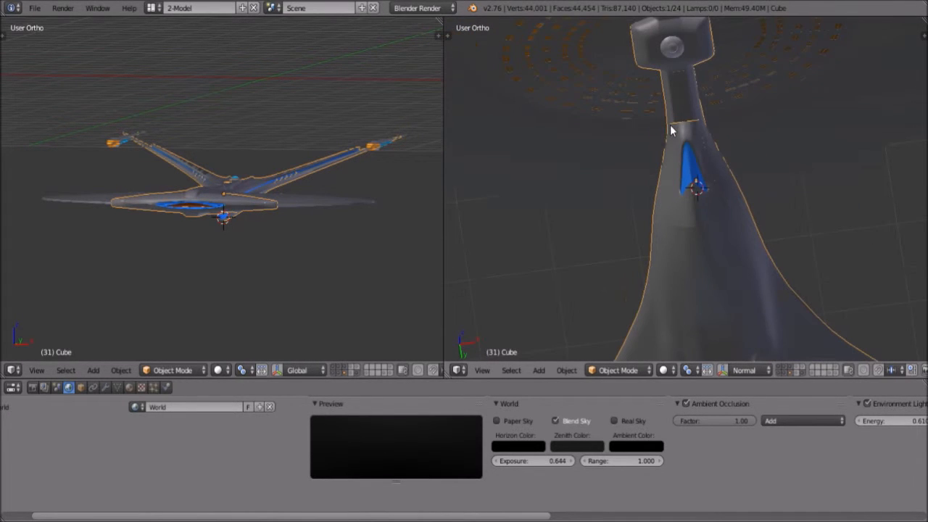
pyautogui.moveTo(722, 133); pyautogui.dragTo(705, 168, button='middle')
pyautogui.scroll(7, 705, 169)
pyautogui.scroll(-6, 699, 163)
pyautogui.moveTo(710, 141); pyautogui.dragTo(660, 319, button='middle')
pyautogui.scroll(4, 748, 284)
pyautogui.scroll(2, 746, 281)
pyautogui.moveTo(704, 227); pyautogui.dragTo(648, 351, button='middle')
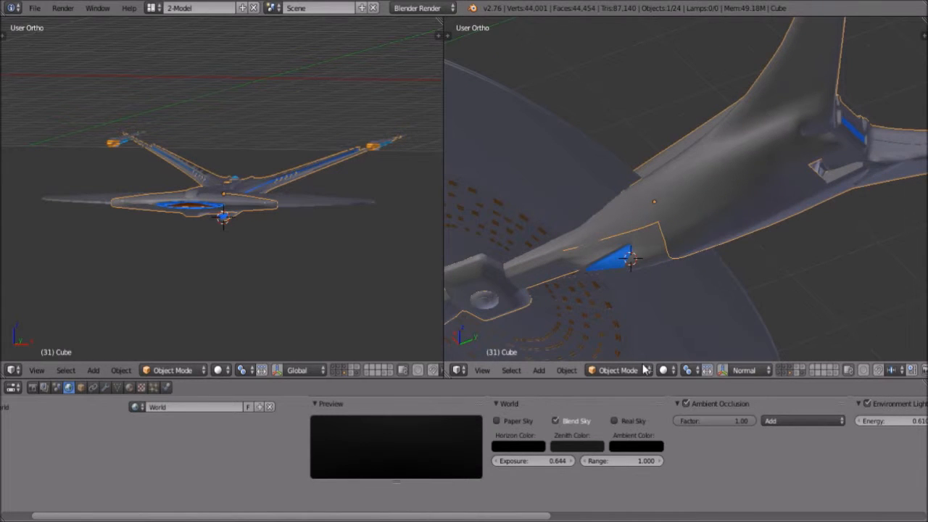
# Put the main hull body into Edit Mode and examine its mesh between the lower deflector and the pylons.
pyautogui.click(629, 370)
pyautogui.click(636, 343)
pyautogui.moveTo(693, 182); pyautogui.dragTo(689, 232, button='middle')
pyautogui.click(798, 374)
pyautogui.scroll(4, 768, 264)
pyautogui.scroll(-2, 674, 214)
pyautogui.scroll(-5, 667, 196)
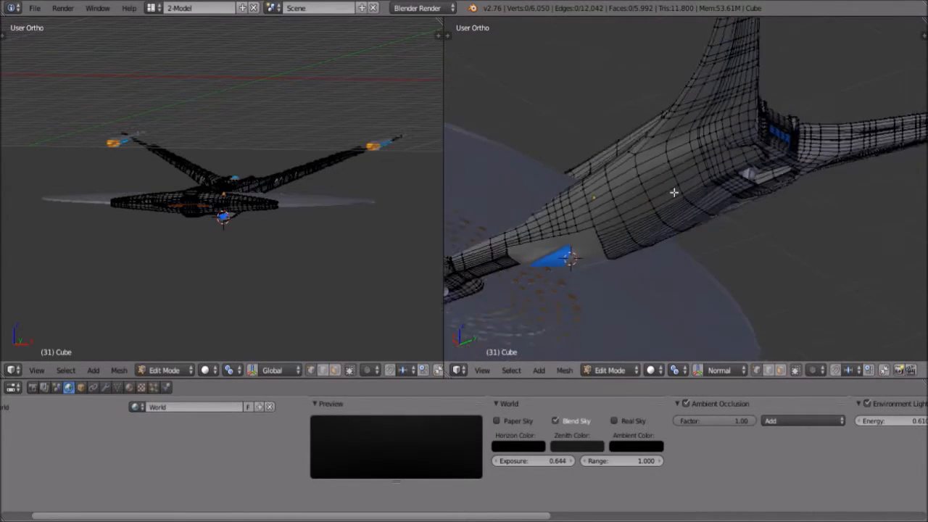
pyautogui.moveTo(671, 193); pyautogui.dragTo(657, 208, button='middle')
pyautogui.scroll(5, 653, 210)
pyautogui.moveTo(454, 233); pyautogui.dragTo(500, 187, button='middle')
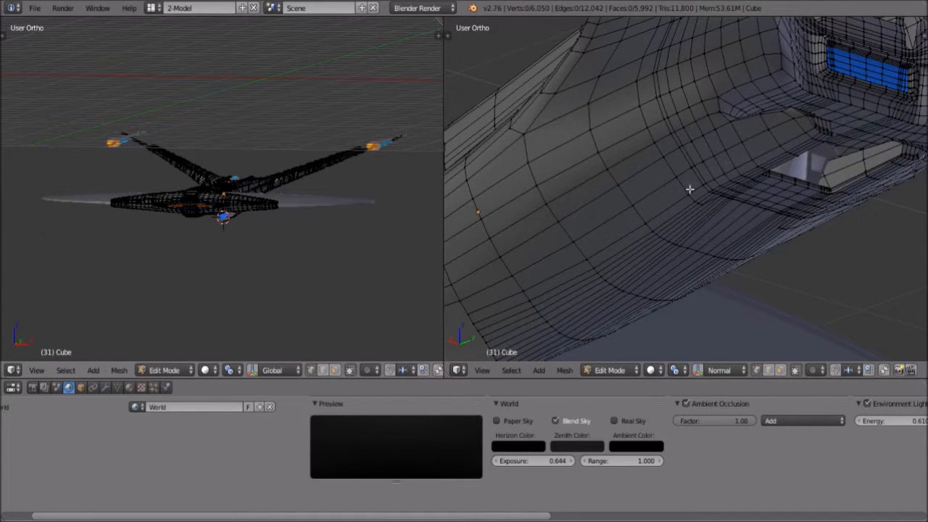
pyautogui.scroll(-2, 630, 94)
pyautogui.moveTo(630, 94); pyautogui.dragTo(651, 105, button='middle')
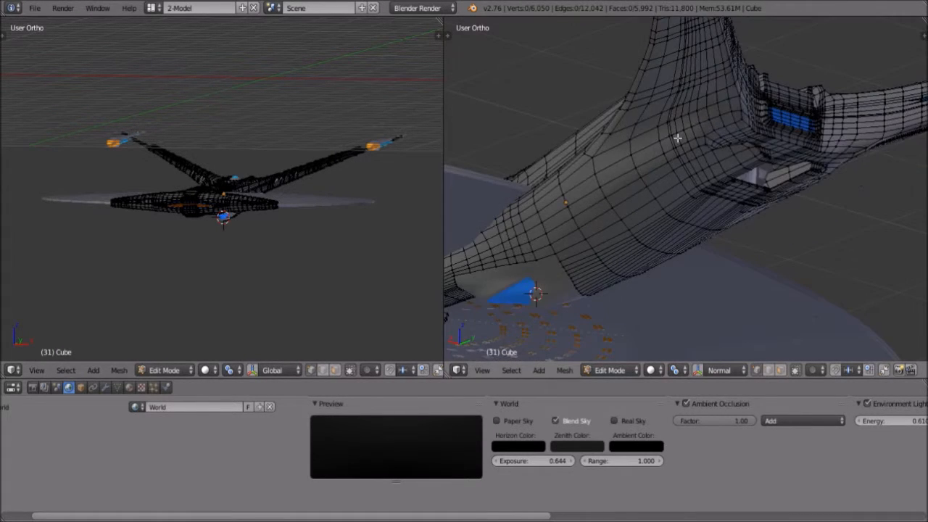
# Examine the mesh around the rear opening beneath the blue panel and along the hull's front.
pyautogui.moveTo(675, 137); pyautogui.dragTo(665, 178, button='middle')
pyautogui.scroll(10, 687, 209)
pyautogui.keyDown('shift'); pyautogui.moveTo(687, 253); pyautogui.dragTo(762, 224, button='middle'); pyautogui.keyUp('shift')
pyautogui.scroll(3, 740, 159)
pyautogui.scroll(-5, 703, 174)
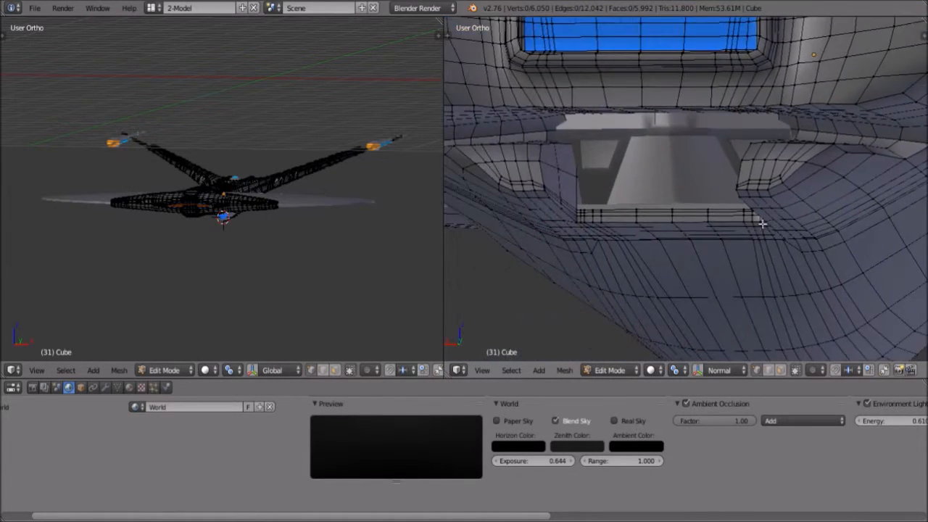
pyautogui.scroll(3, 684, 199)
pyautogui.scroll(-5, 693, 116)
pyautogui.moveTo(694, 116); pyautogui.dragTo(663, 215, button='middle')
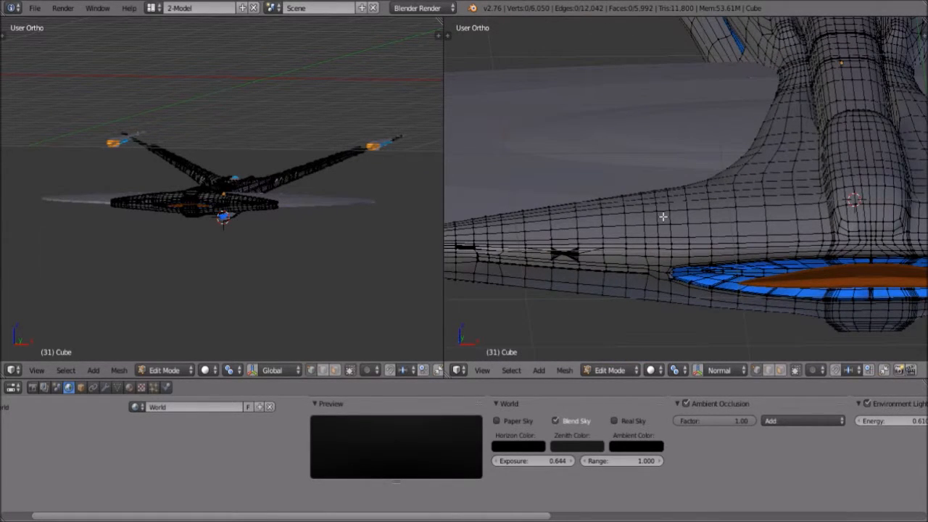
# Examine the mesh of the block with the round insert under the hull and the front hull's tip.
pyautogui.moveTo(663, 216); pyautogui.dragTo(710, 217, button='middle')
pyautogui.scroll(3, 667, 192)
pyautogui.moveTo(668, 192); pyautogui.dragTo(645, 154, button='middle')
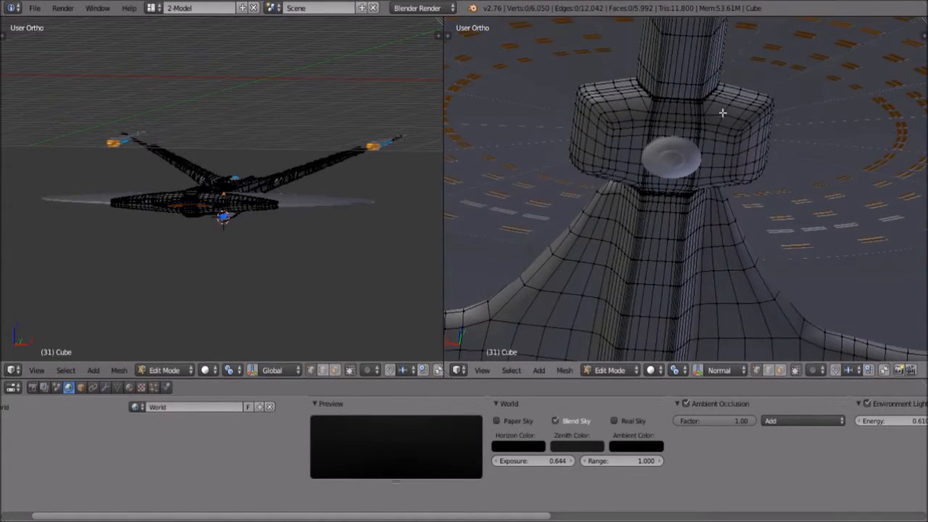
pyautogui.scroll(-5, 700, 118)
pyautogui.moveTo(700, 119); pyautogui.dragTo(693, 174, button='middle')
pyautogui.keyDown('shift'); pyautogui.moveTo(624, 134); pyautogui.dragTo(556, 82, button='middle'); pyautogui.keyUp('shift')
pyautogui.scroll(5, 671, 195)
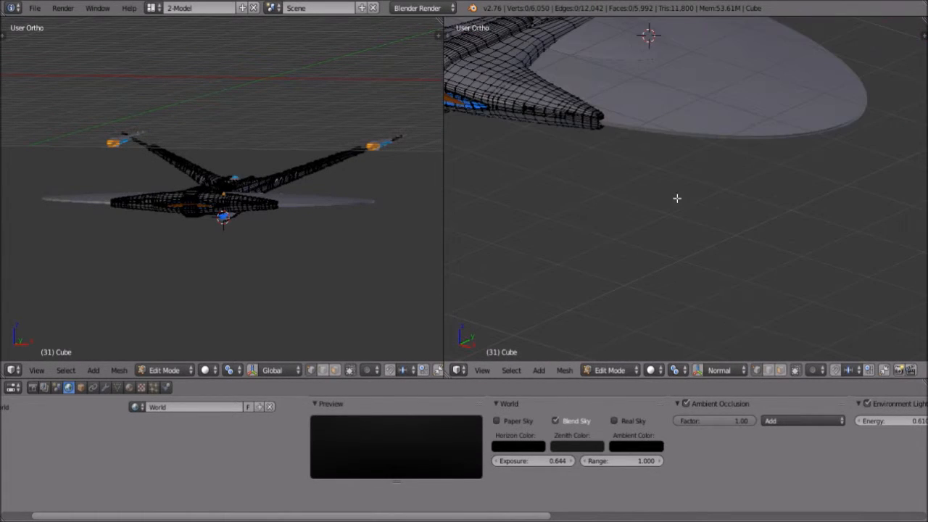
# Return the hull to Object Mode, add the saucer to the selection and put the saucer into Edit Mode.
pyautogui.click(620, 369)
pyautogui.keyDown('shift'); pyautogui.rightClick(709, 133); pyautogui.keyUp('shift')
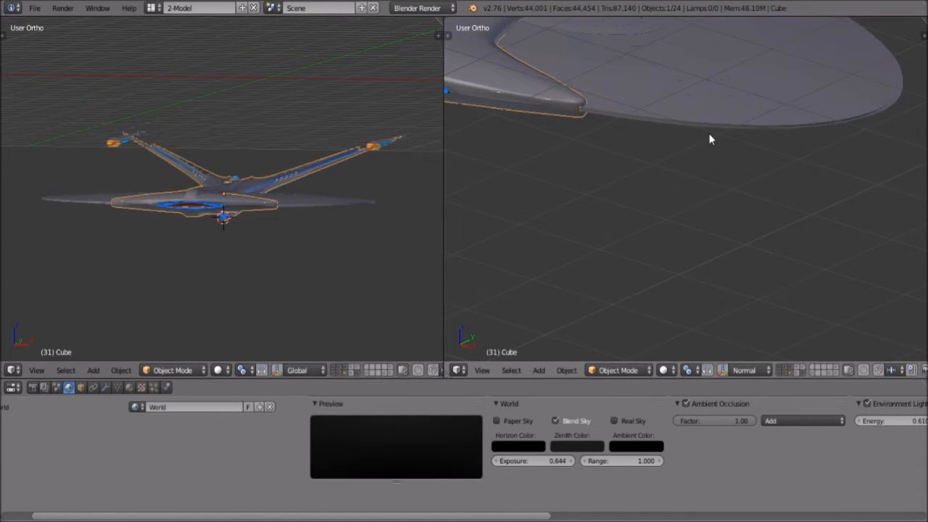
pyautogui.click(626, 372)
pyautogui.click(632, 342)
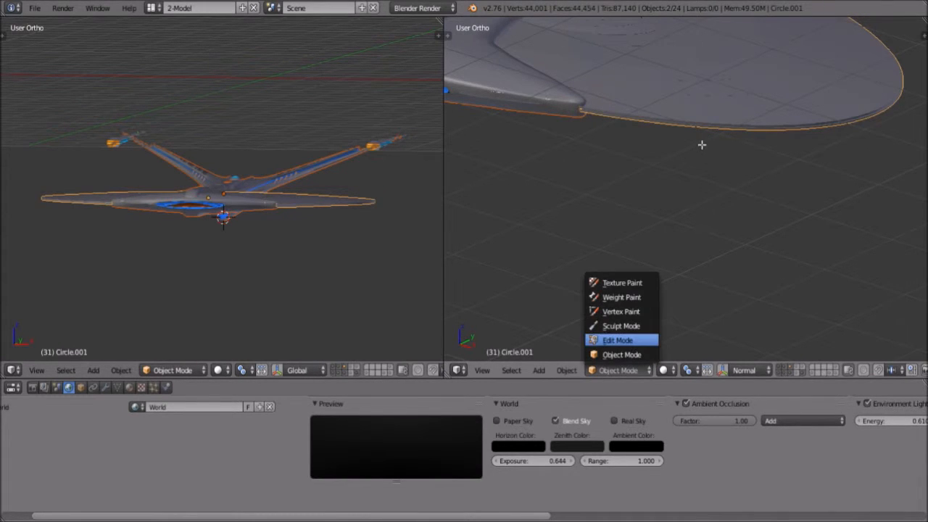
# Examine the concentric edge rings on the saucer's upper surface out to its rim.
pyautogui.keyDown('shift'); pyautogui.moveTo(701, 147); pyautogui.dragTo(628, 208, button='middle'); pyautogui.keyUp('shift')
pyautogui.scroll(-9, 682, 134)
pyautogui.scroll(-2, 650, 223)
pyautogui.moveTo(653, 238); pyautogui.dragTo(722, 289, button='middle')
pyautogui.scroll(8, 739, 271)
pyautogui.scroll(5, 734, 229)
pyautogui.scroll(-3, 770, 182)
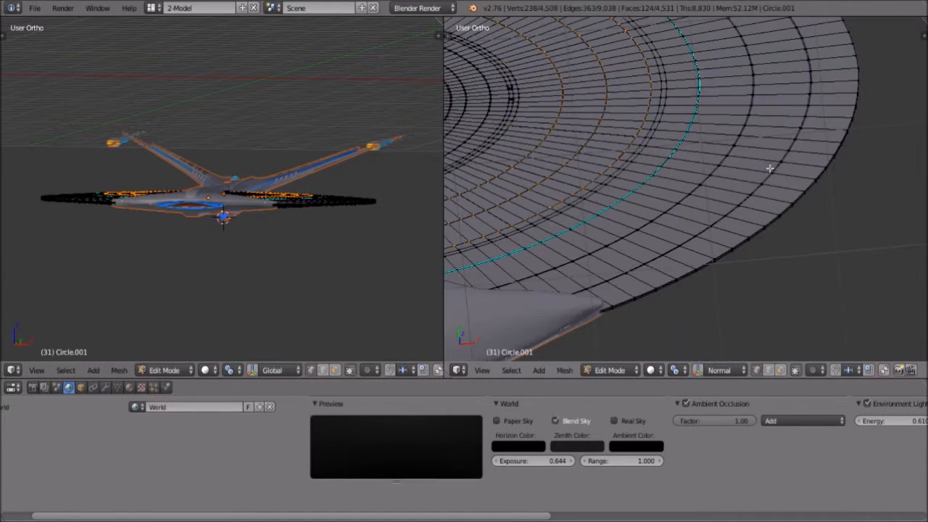
pyautogui.scroll(-7, 779, 140)
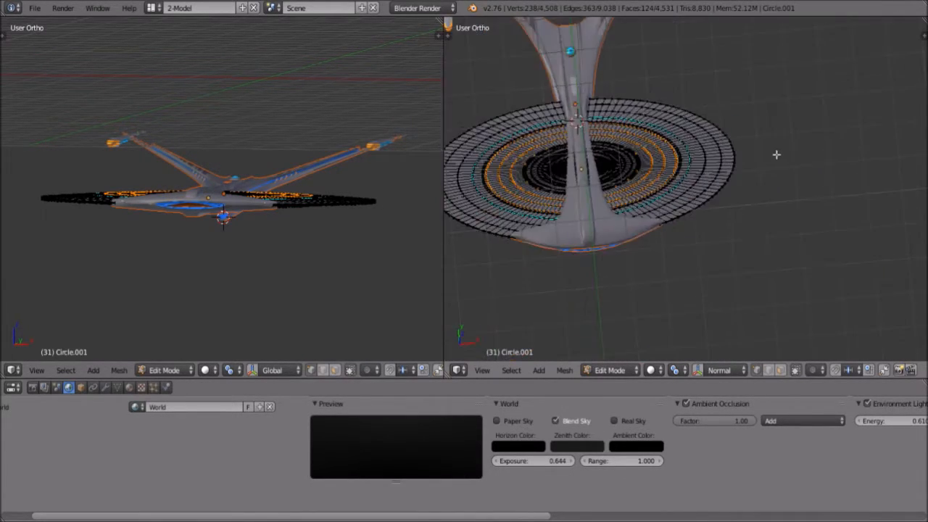
# Examine the saucer's ring spacing beside the central hull neck.
pyautogui.scroll(-3, 746, 173)
pyautogui.moveTo(751, 179); pyautogui.dragTo(753, 203, button='middle')
pyautogui.scroll(4, 773, 302)
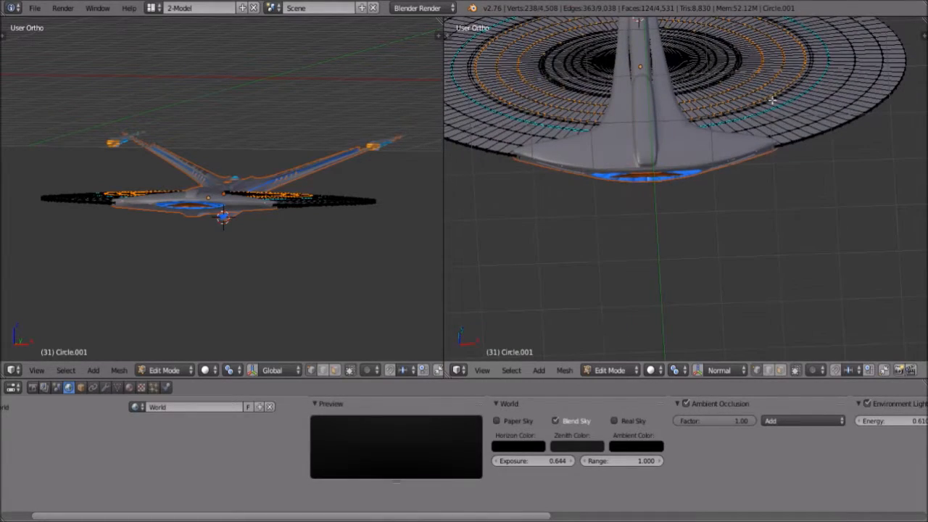
pyautogui.moveTo(855, 119); pyautogui.dragTo(688, 287, button='middle')
pyautogui.scroll(4, 718, 283)
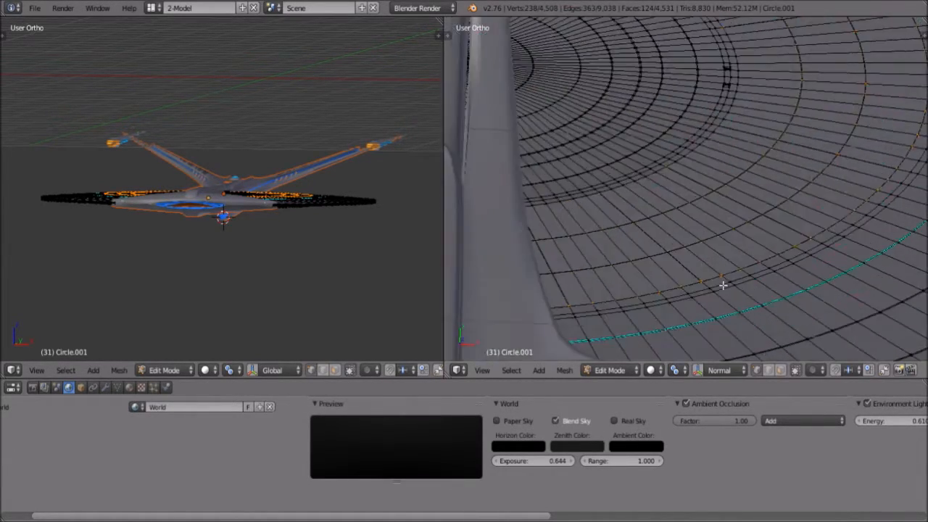
pyautogui.scroll(-2, 720, 277)
pyautogui.scroll(7, 746, 186)
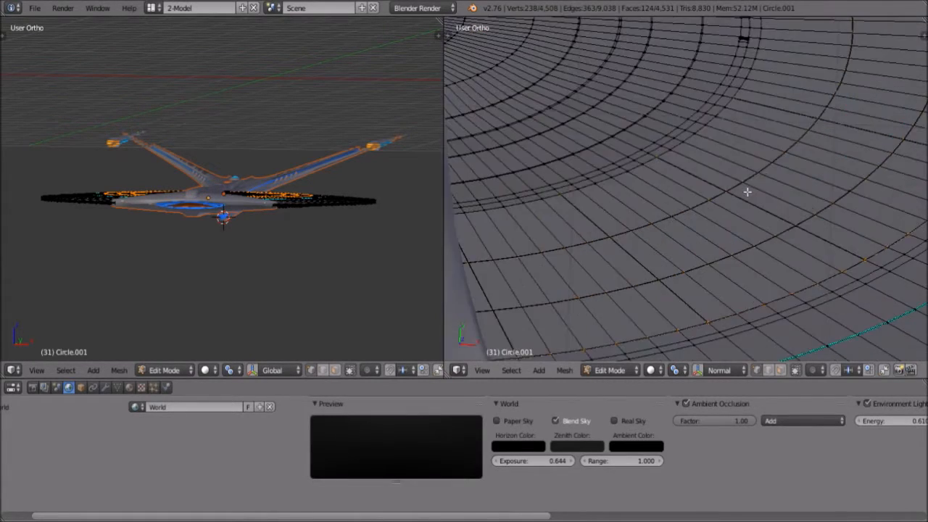
pyautogui.scroll(-5, 746, 186)
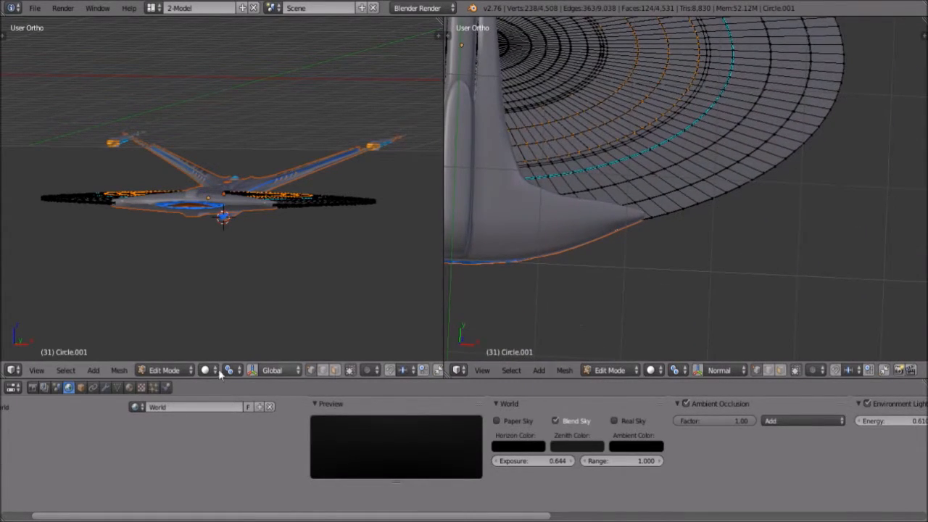
# Switch to the top view and compare the saucer's outer rings with the window markings on the reference image.
pyautogui.click(482, 371)
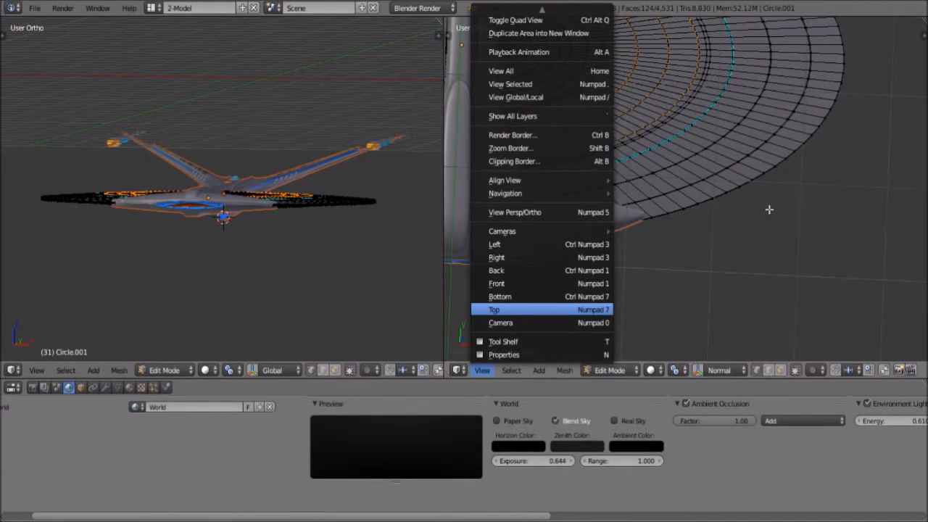
pyautogui.press('KP_7')
pyautogui.scroll(-3, 692, 209)
pyautogui.keyDown('shift'); pyautogui.moveTo(689, 187); pyautogui.dragTo(641, 213, button='middle'); pyautogui.keyUp('shift')
pyautogui.scroll(4, 675, 221)
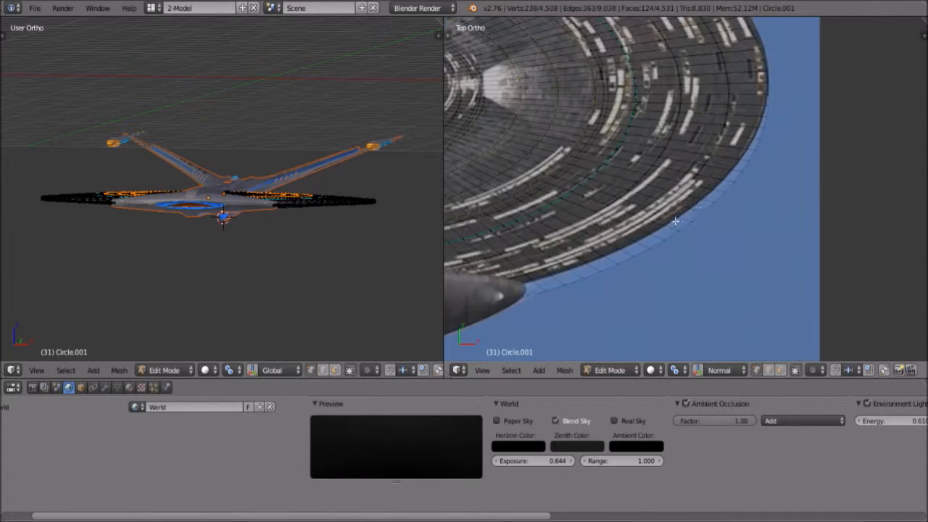
pyautogui.scroll(3, 674, 221)
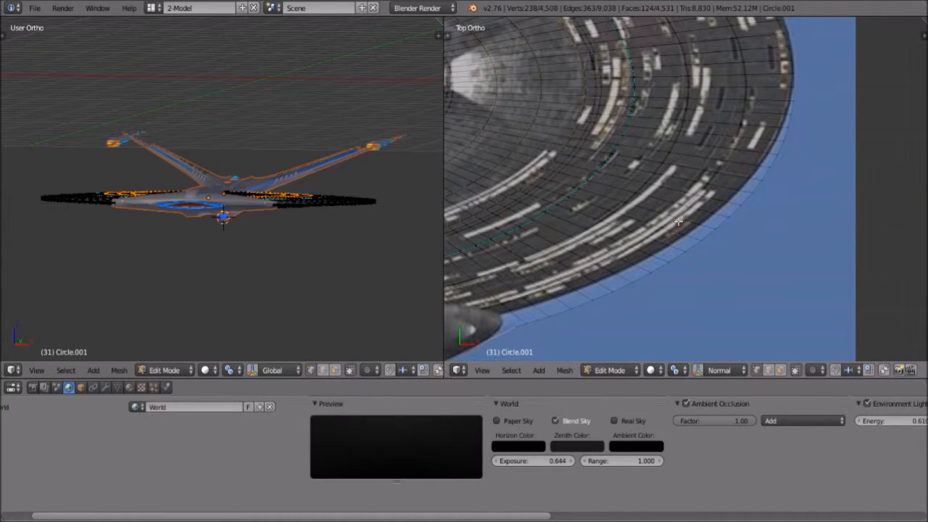
pyautogui.scroll(-1, 758, 91)
pyautogui.moveTo(756, 89)
pyautogui.keyDown('shift'); pyautogui.mouseDown(button='middle')
pyautogui.moveTo(755, 212)
pyautogui.moveTo(718, 127)
pyautogui.mouseUp(button='middle'); pyautogui.keyUp('shift')
pyautogui.scroll(4, 750, 214)
pyautogui.scroll(2, 730, 281)
pyautogui.moveTo(729, 243)
pyautogui.keyDown('shift'); pyautogui.mouseDown(button='middle')
pyautogui.moveTo(733, 188)
pyautogui.moveTo(703, 166)
pyautogui.mouseUp(button='middle'); pyautogui.keyUp('shift')
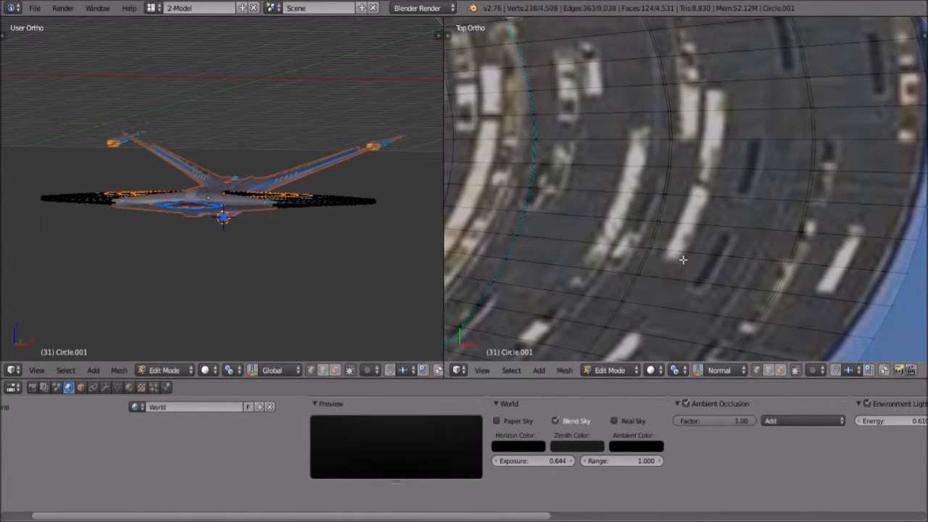
# Compare the saucer's inner rings and rear edge with the window rows on the top reference image.
pyautogui.keyDown('shift'); pyautogui.moveTo(562, 229); pyautogui.dragTo(740, 169, button='middle'); pyautogui.keyUp('shift')
pyautogui.scroll(-8, 686, 149)
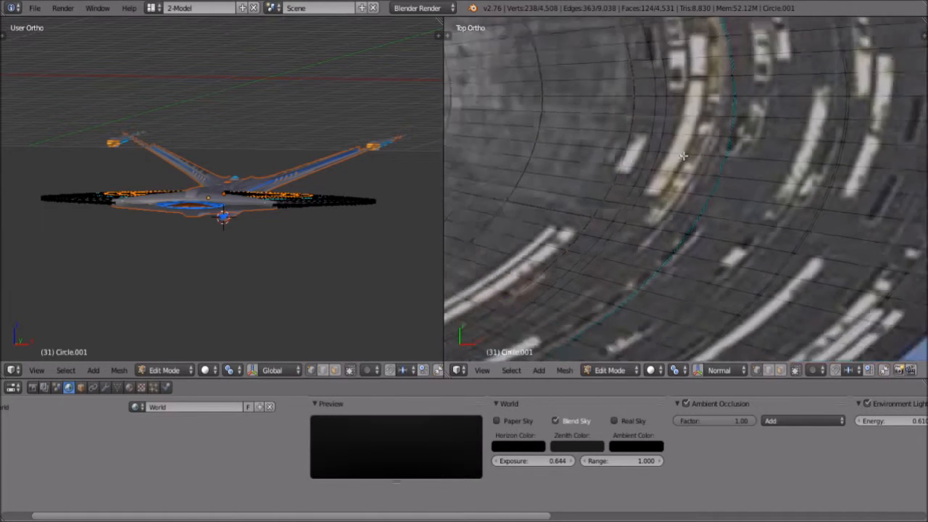
pyautogui.scroll(-1, 655, 193)
pyautogui.scroll(-4, 639, 110)
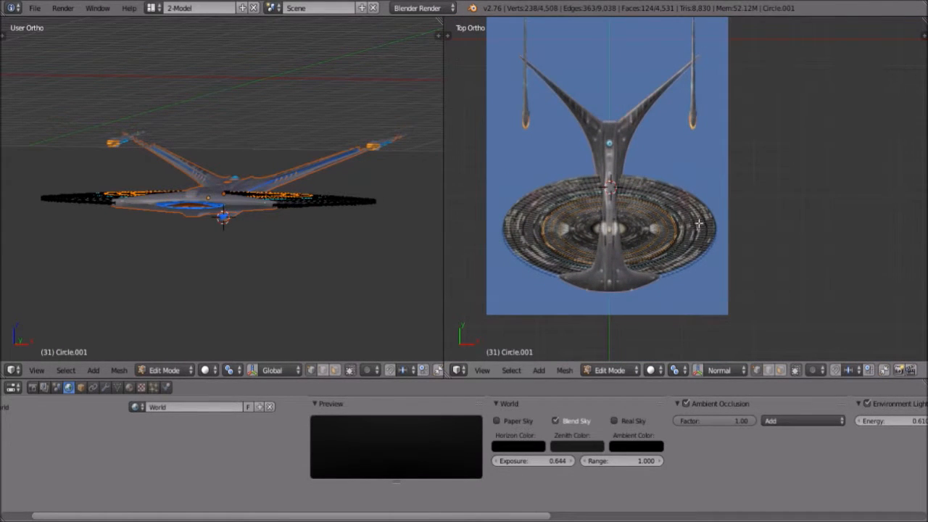
pyautogui.scroll(10, 707, 212)
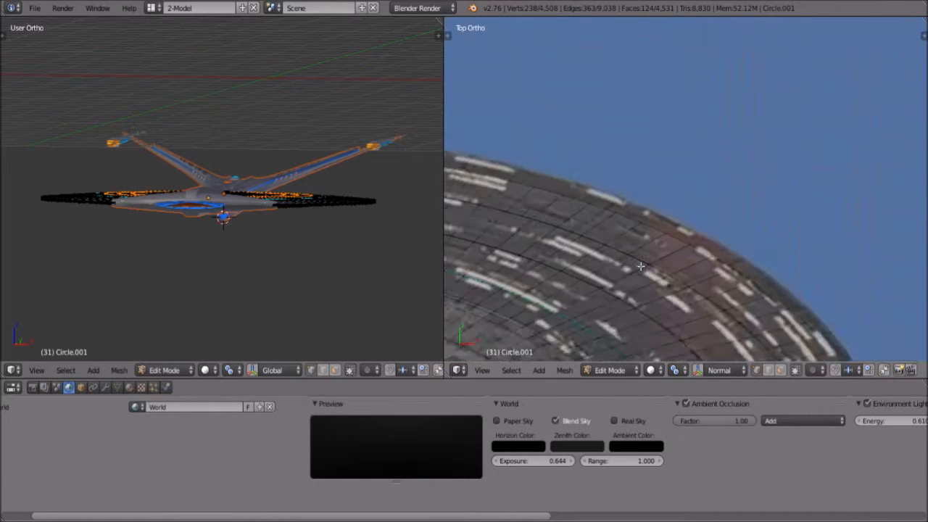
pyautogui.scroll(4, 687, 249)
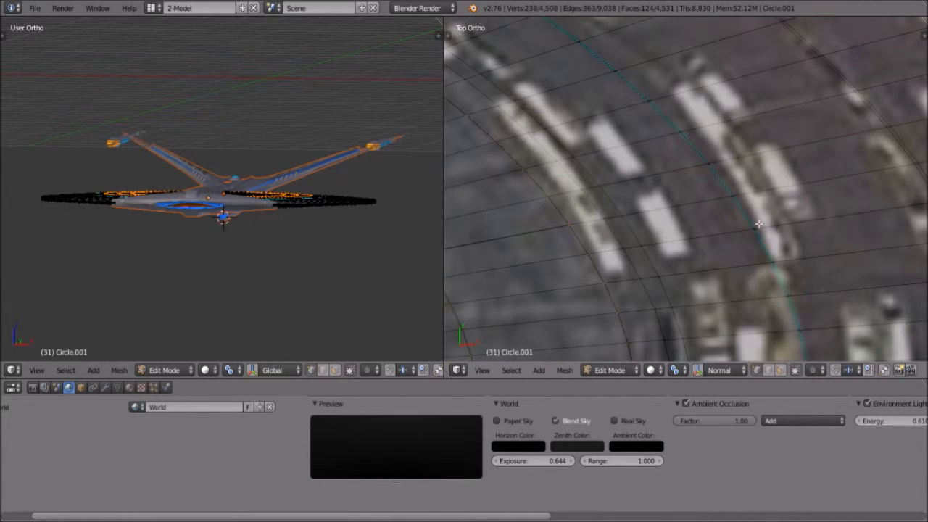
# Examine the window markings along the saucer's side rim against the mesh divisions on the reference image.
pyautogui.scroll(-5, 717, 232)
pyautogui.scroll(5, 717, 224)
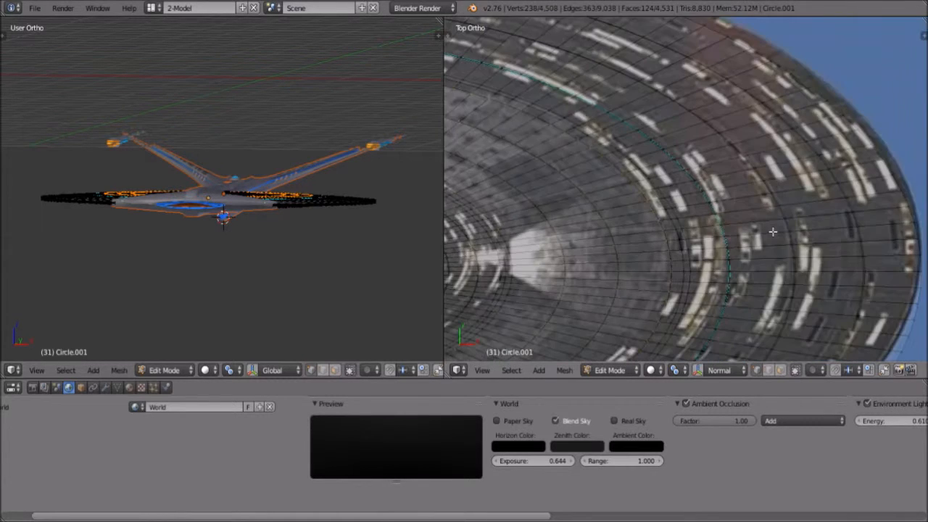
pyautogui.scroll(-3, 745, 228)
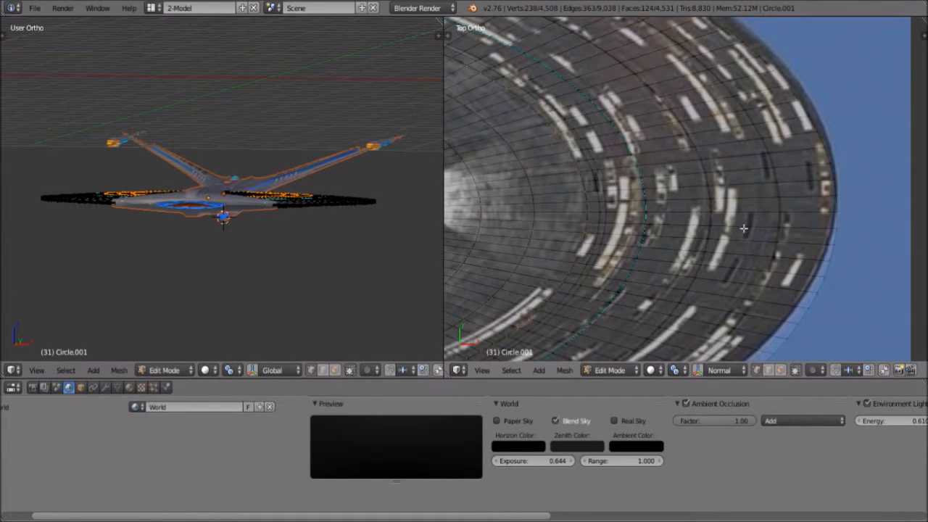
pyautogui.scroll(-2, 742, 228)
pyautogui.scroll(4, 679, 214)
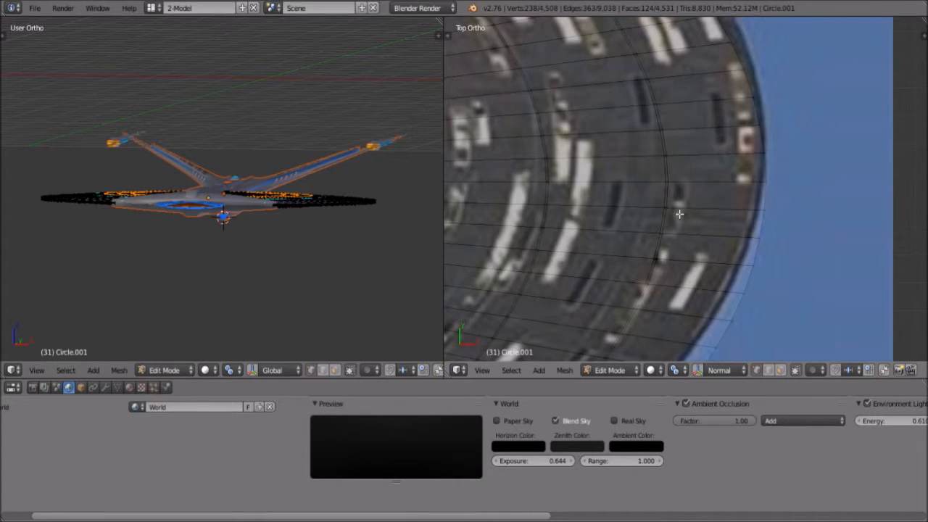
pyautogui.scroll(-1, 679, 214)
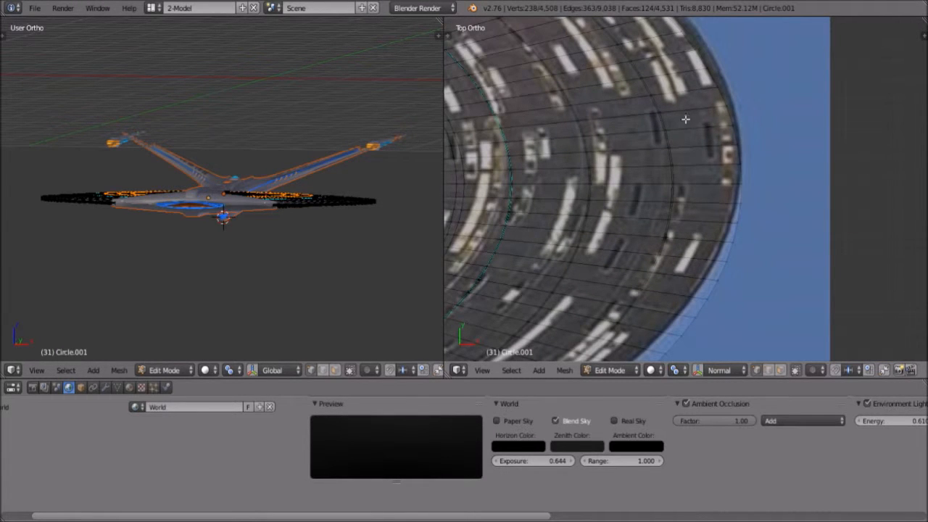
pyautogui.scroll(-2, 525, 219)
pyautogui.keyDown('shift'); pyautogui.moveTo(524, 219); pyautogui.dragTo(649, 219, button='middle'); pyautogui.keyUp('shift')
# Examine the selected window faces and the narrow ring divisions on the saucer mesh from close up and from a distance.
pyautogui.moveTo(207, 248); pyautogui.dragTo(253, 313, button='middle')
pyautogui.scroll(4, 221, 178)
pyautogui.scroll(5, 300, 234)
pyautogui.keyDown('shift'); pyautogui.moveTo(318, 192); pyautogui.dragTo(228, 72, button='middle'); pyautogui.keyUp('shift')
pyautogui.scroll(3, 265, 246)
pyautogui.scroll(3, 224, 73)
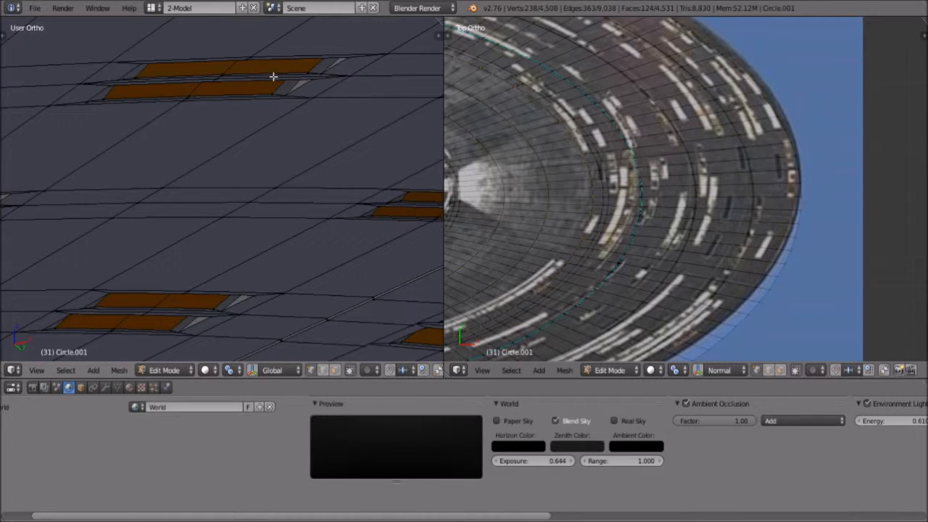
pyautogui.scroll(-5, 239, 176)
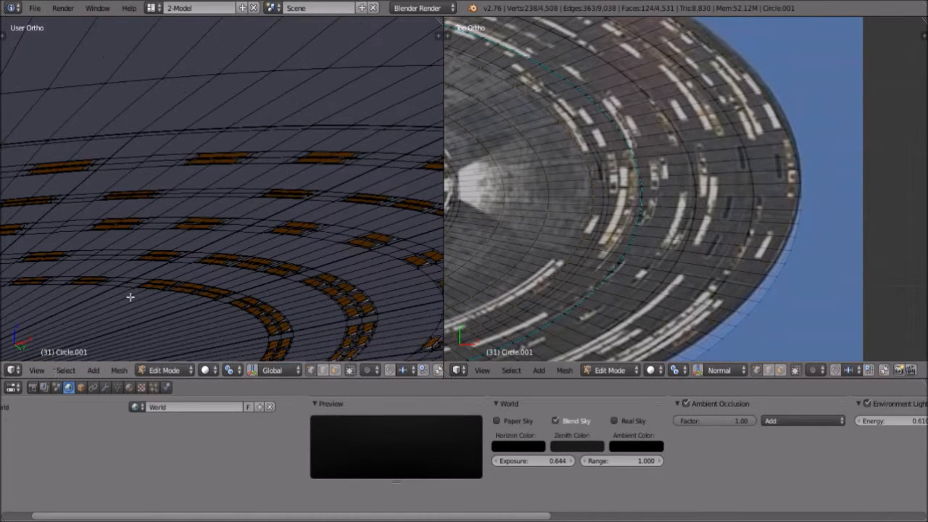
pyautogui.scroll(-2, 267, 220)
pyautogui.click(42, 372)
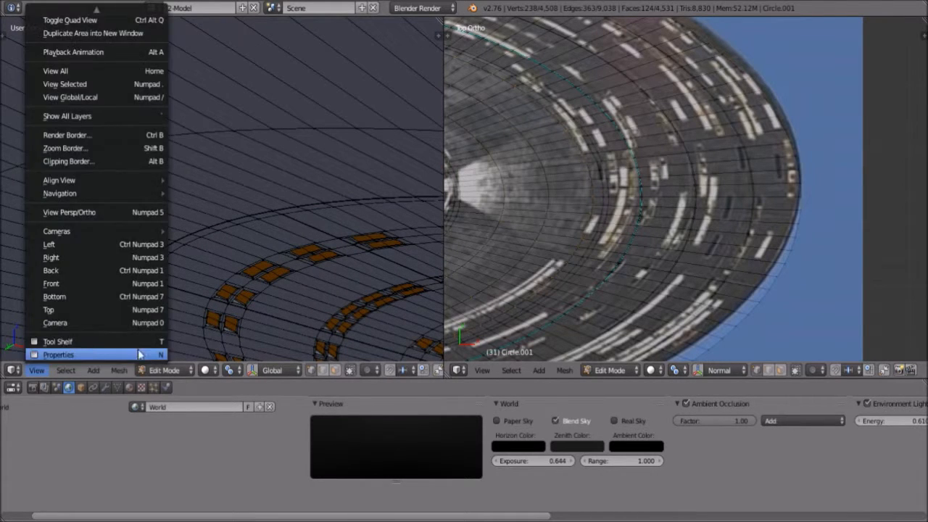
pyautogui.scroll(-9, 197, 277)
pyautogui.scroll(-1, 80, 340)
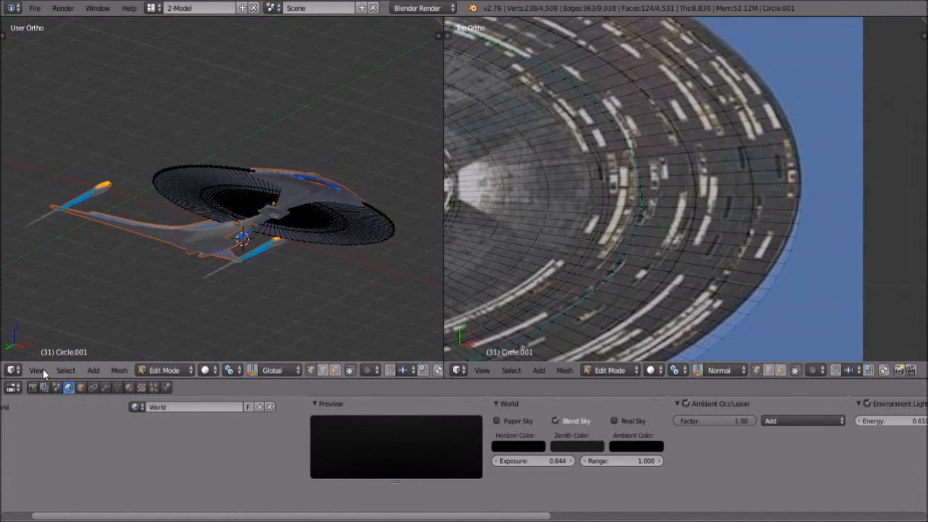
# Return the saucer to Object Mode, show an empty layer and set the workspace to the front view.
pyautogui.click(38, 370)
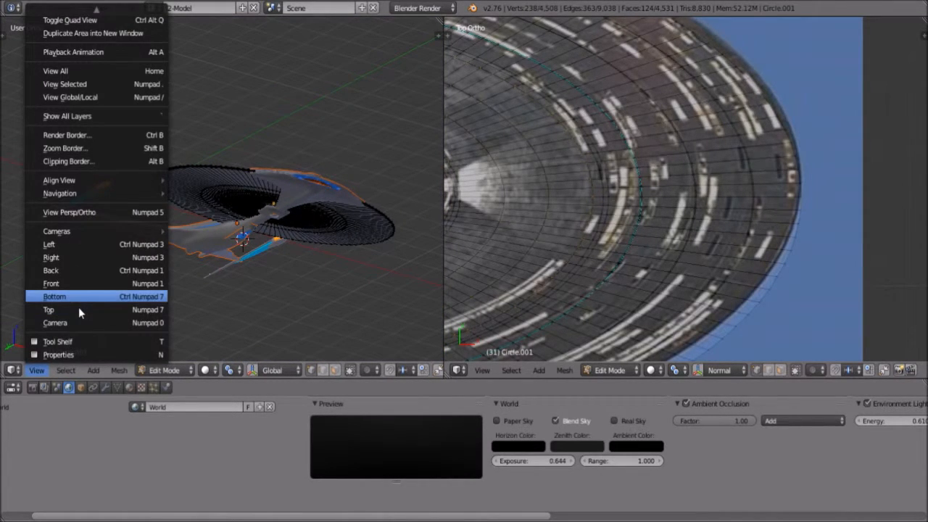
pyautogui.click(78, 308)
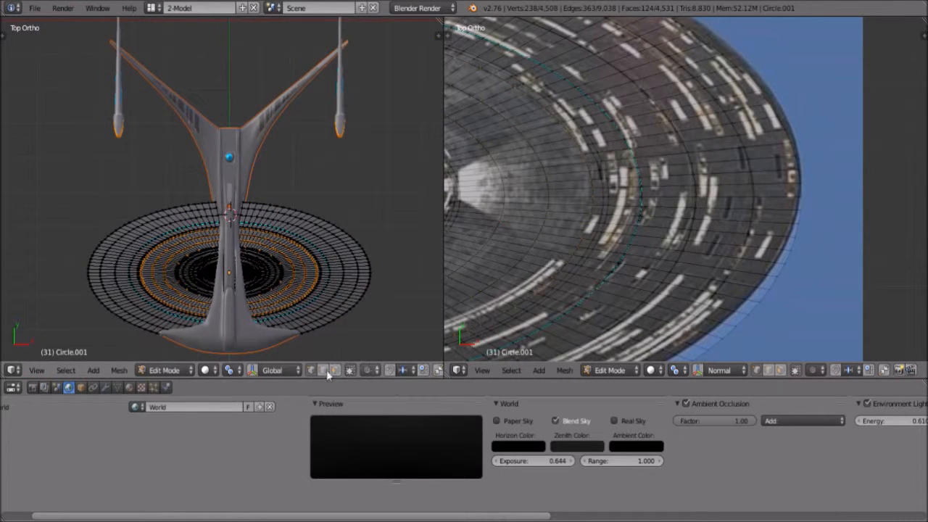
pyautogui.click(165, 370)
pyautogui.click(161, 355)
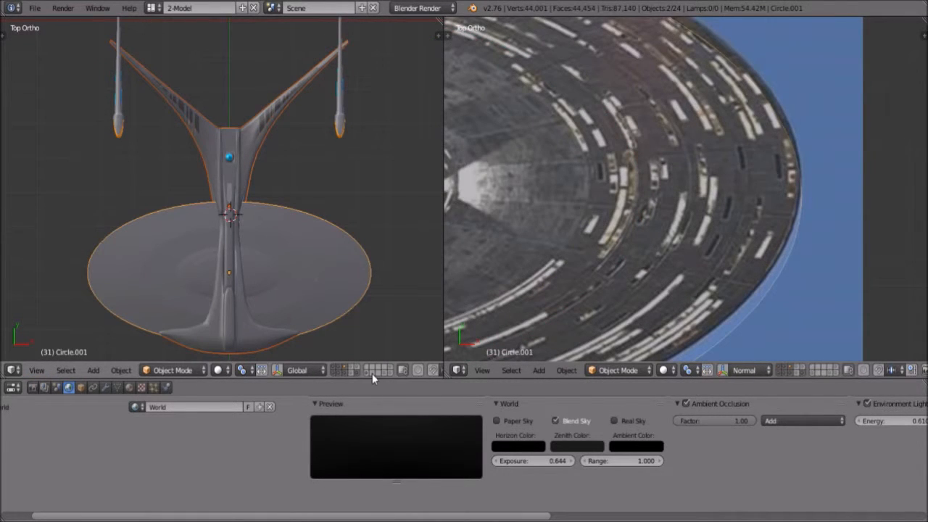
pyautogui.click(374, 374)
pyautogui.scroll(2, 99, 274)
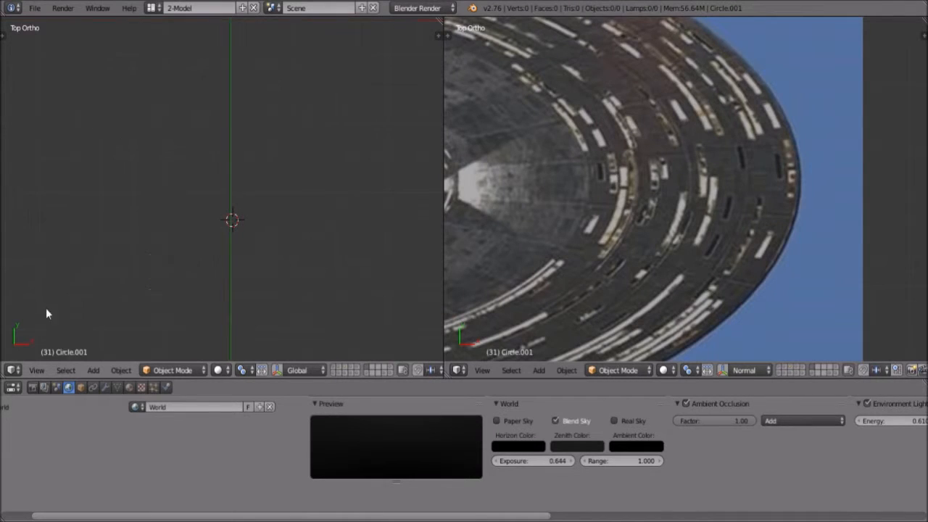
pyautogui.click(35, 365)
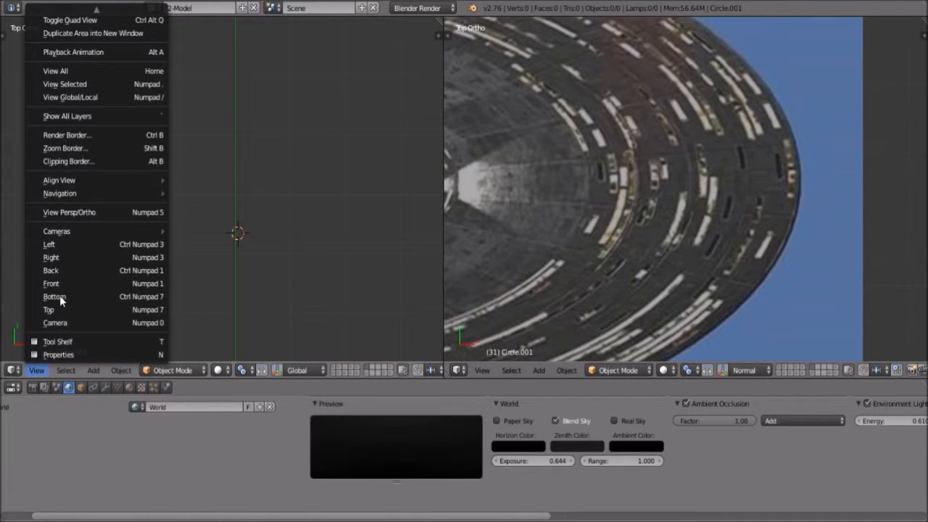
pyautogui.click(52, 283)
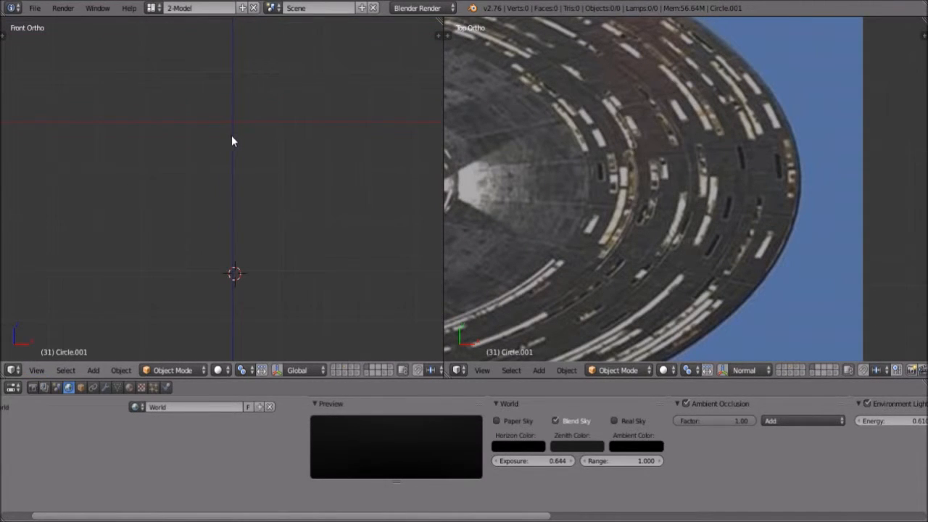
pyautogui.hotkey('shift', 'a')
pyautogui.moveTo(230, 136)
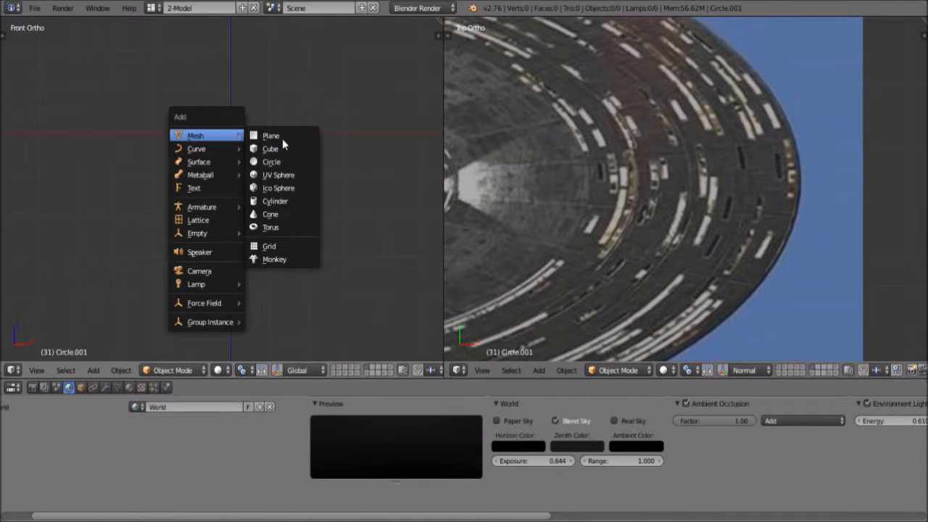
pyautogui.click(282, 137)
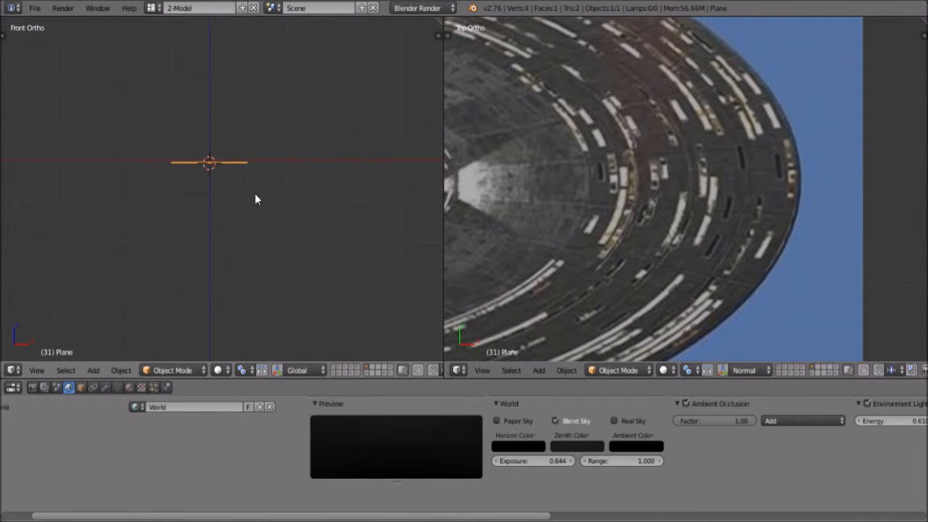
pyautogui.hotkey('ctrl', 'z')
# Add a mesh cube on the empty layer and display it in Wireframe shading.
pyautogui.hotkey('shift', 'a')
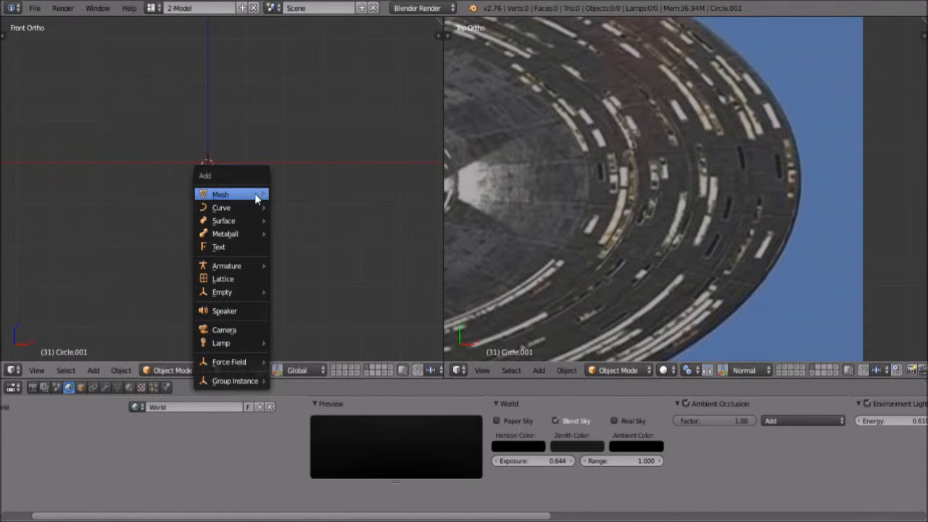
pyautogui.moveTo(247, 194)
pyautogui.click(299, 207)
pyautogui.scroll(2, 268, 213)
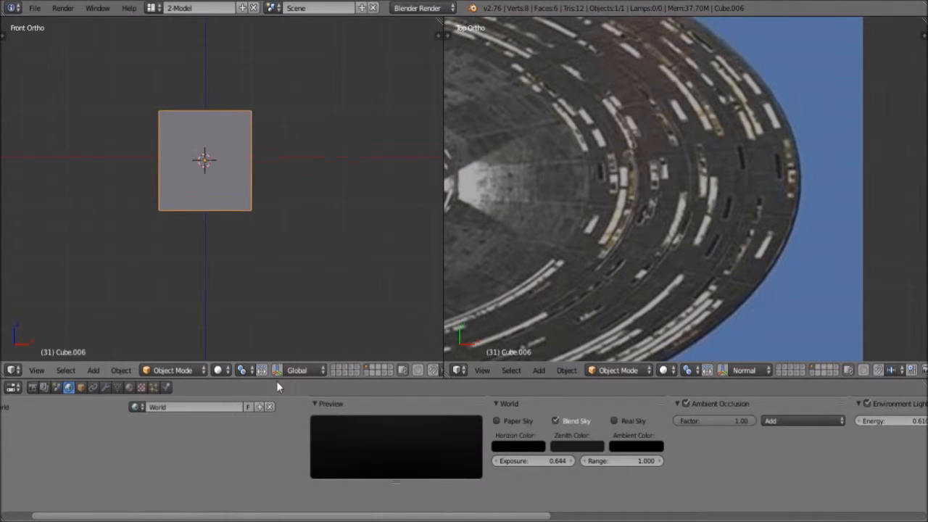
pyautogui.click(224, 372)
pyautogui.click(233, 339)
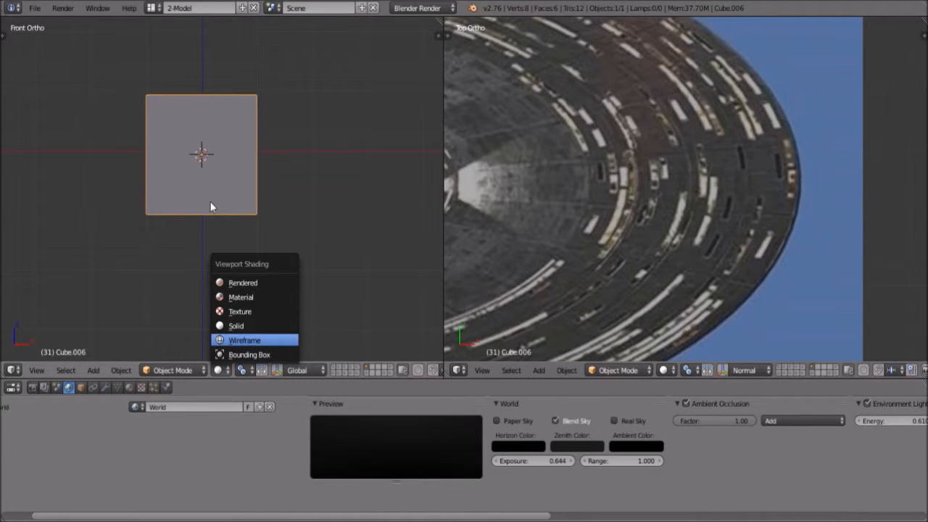
pyautogui.scroll(2, 214, 207)
pyautogui.scroll(-3, 217, 203)
pyautogui.scroll(-1, 235, 189)
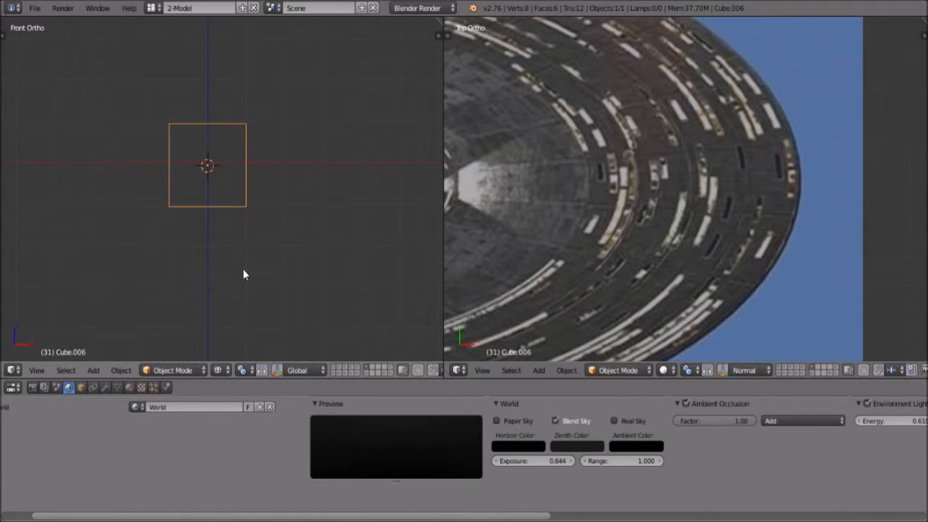
# Enter Edit Mode and stretch the cube into a wider block by moving its right-hand vertices outward along X.
pyautogui.click(201, 371)
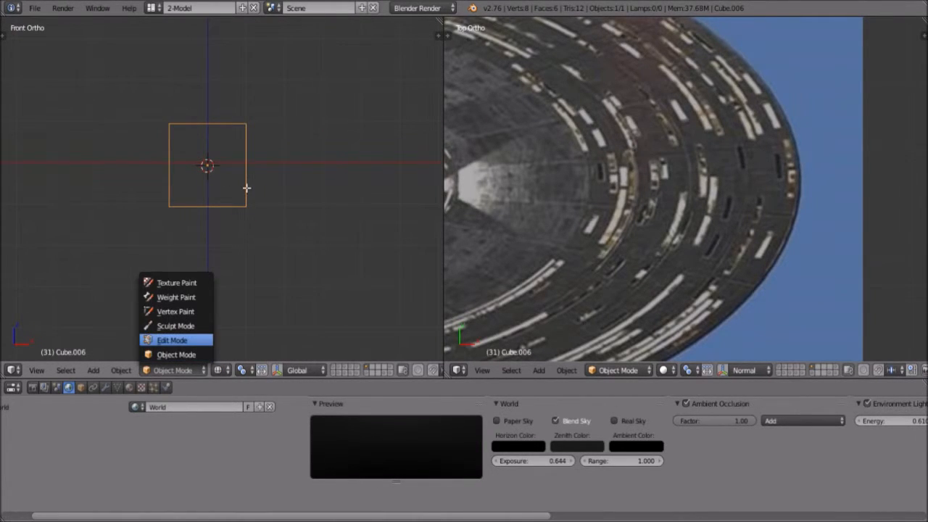
pyautogui.click(174, 340)
pyautogui.press('a')
pyautogui.press('b')
pyautogui.moveTo(226, 105); pyautogui.dragTo(275, 263)
pyautogui.press('g')
pyautogui.press('y')
pyautogui.press('x')
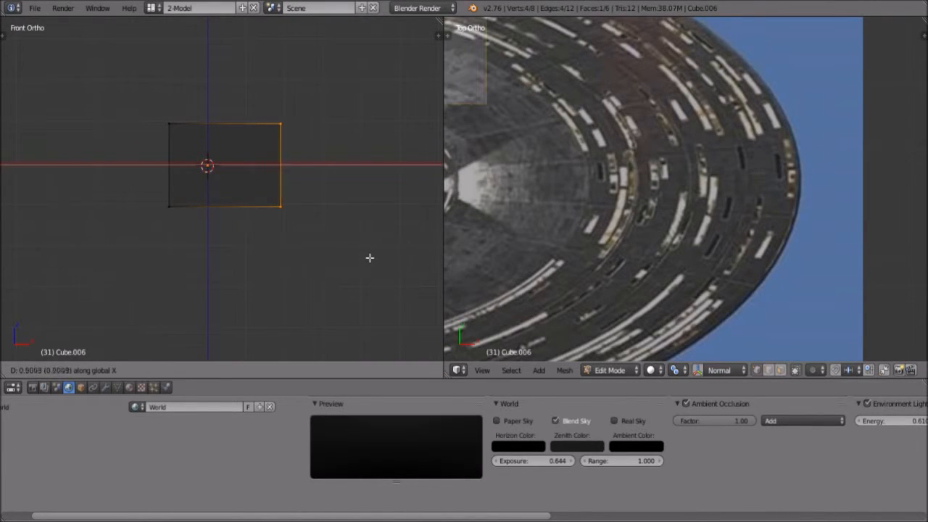
pyautogui.click(369, 258)
pyautogui.press('a')
pyautogui.scroll(-1, 634, 192)
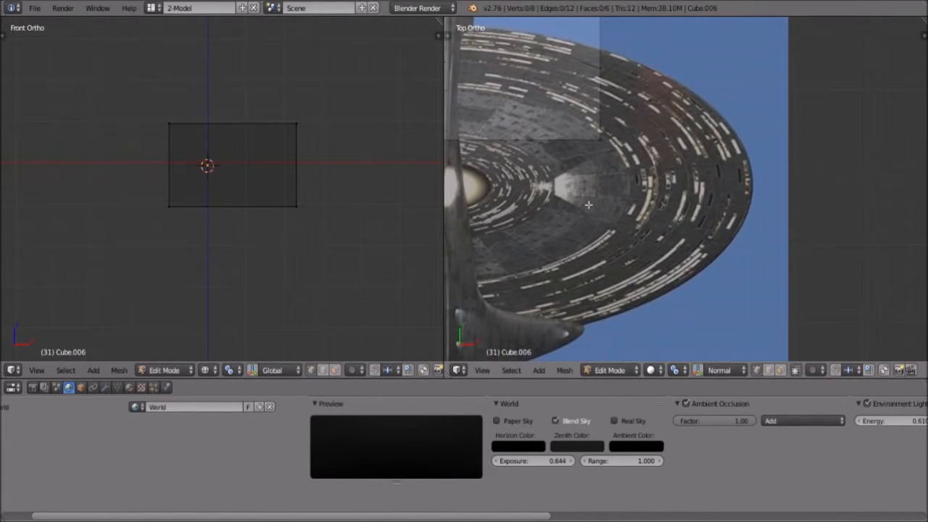
# Slant the block's right side by moving its upper-right vertices about 2.04 units outward along X, and return to Object Mode.
pyautogui.scroll(-1, 588, 205)
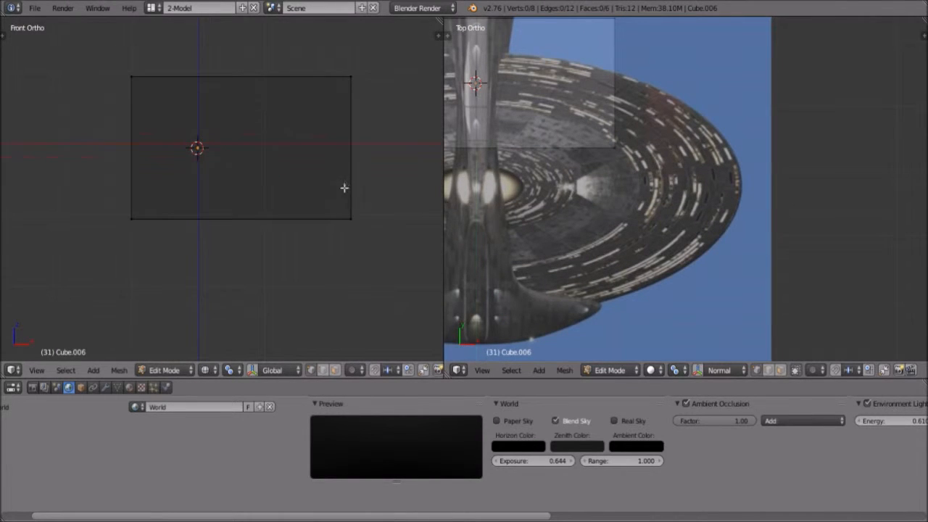
pyautogui.scroll(-1, 338, 114)
pyautogui.keyDown('shift'); pyautogui.moveTo(336, 114); pyautogui.dragTo(241, 112, button='middle'); pyautogui.keyUp('shift')
pyautogui.press('b')
pyautogui.moveTo(228, 83); pyautogui.dragTo(256, 130)
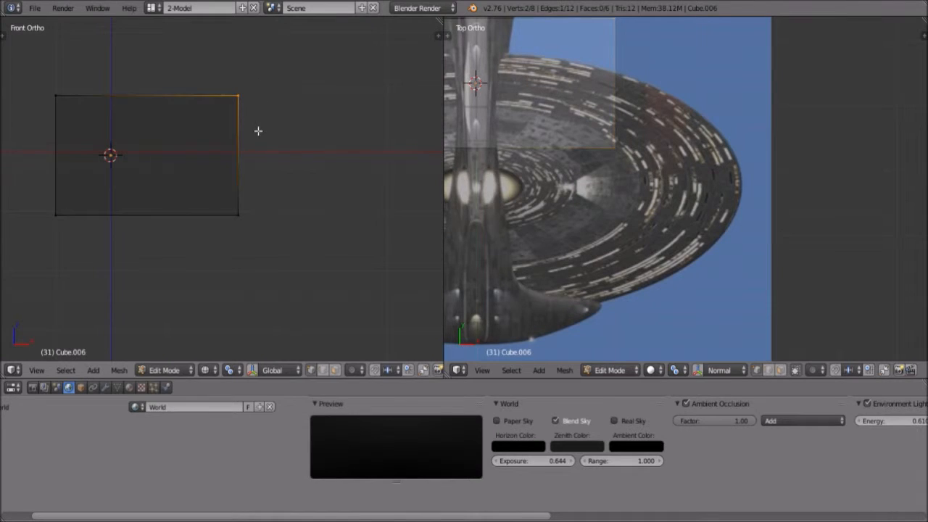
pyautogui.press('g')
pyautogui.press('y')
pyautogui.press('x')
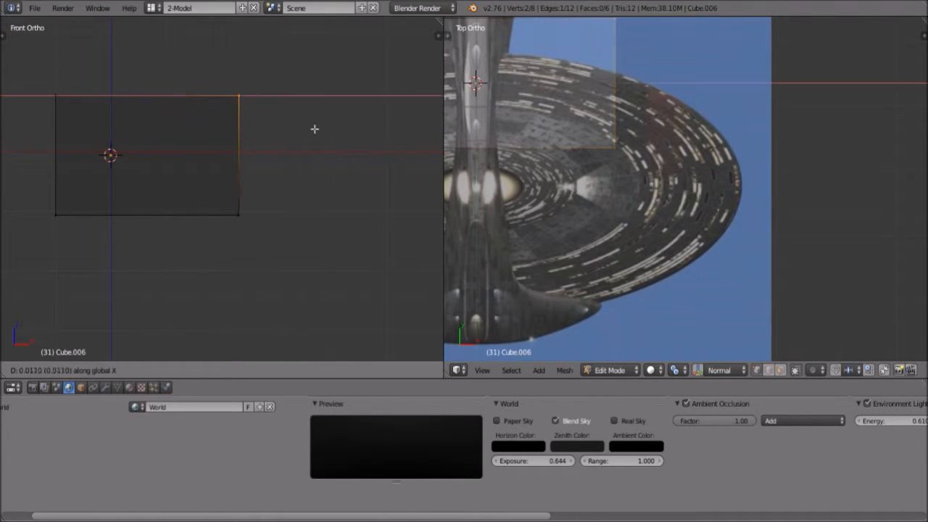
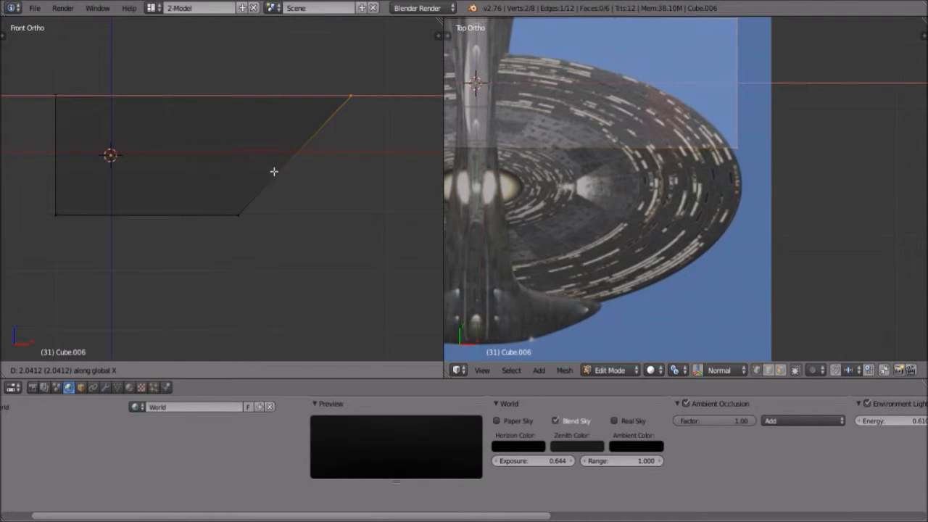
pyautogui.click(239, 215)
pyautogui.scroll(2, 192, 172)
pyautogui.scroll(-1, 180, 341)
pyautogui.click(184, 370)
pyautogui.click(181, 356)
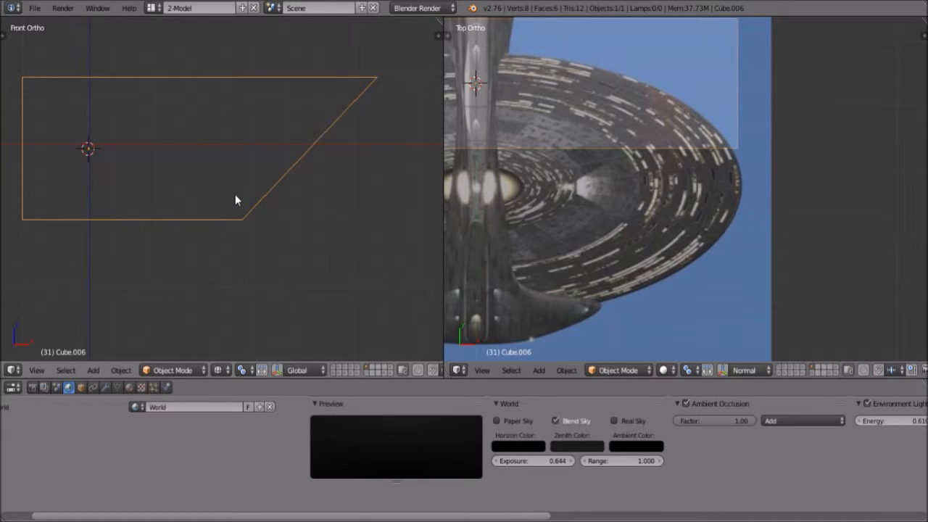
# Add a second cube, scale it down and place it inside the block's lower-right corner, flush with the bottom edge.
pyautogui.click(234, 195)
pyautogui.hotkey('shift', 'a')
pyautogui.moveTo(235, 194)
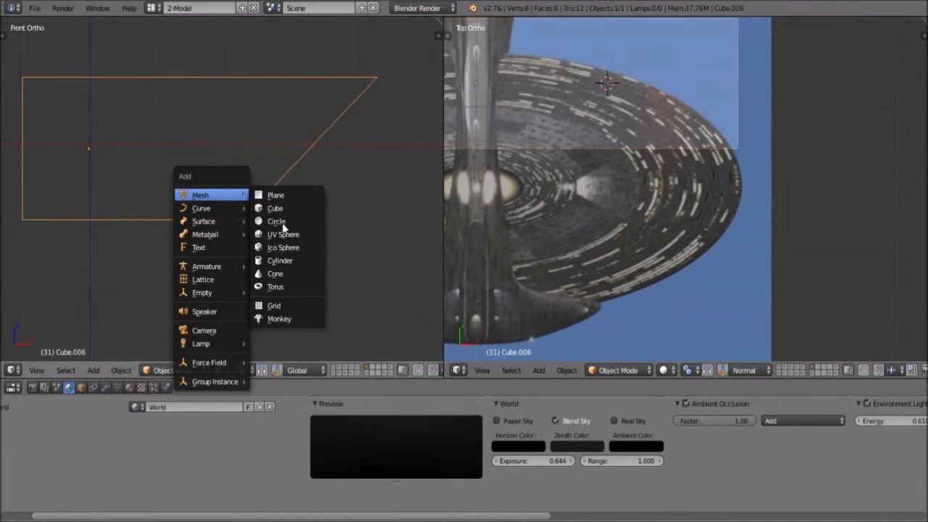
pyautogui.click(275, 208)
pyautogui.press('s')
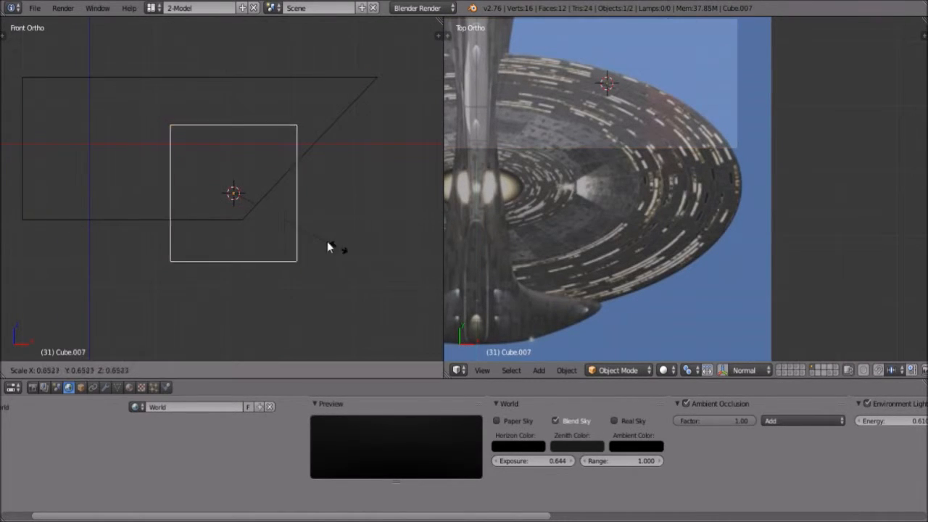
pyautogui.click(263, 231)
pyautogui.scroll(2, 264, 232)
pyautogui.press('g')
pyautogui.click(232, 244)
pyautogui.scroll(-3, 235, 290)
# Edit the small cube and move its upper-right vertices along X until its side follows the large block's slanted edge.
pyautogui.click(204, 371)
pyautogui.click(204, 344)
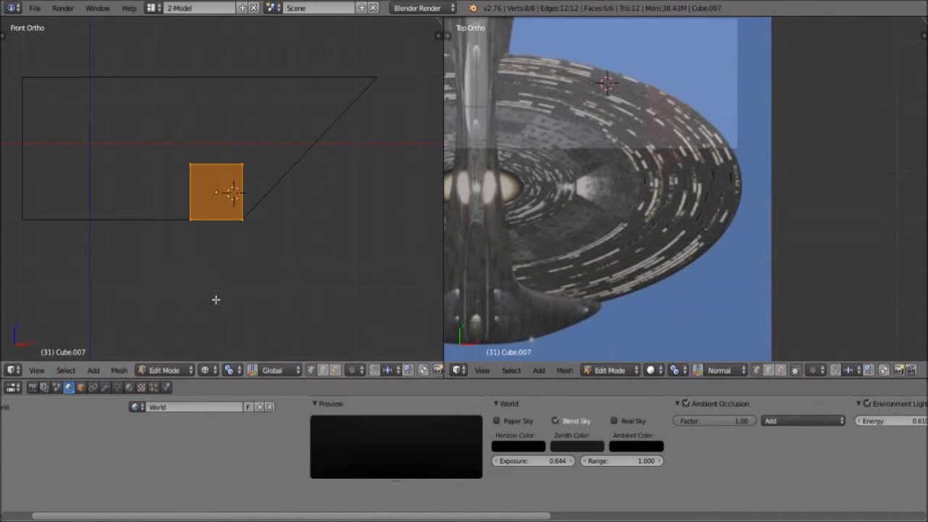
pyautogui.press('a')
pyautogui.press('b')
pyautogui.moveTo(242, 150); pyautogui.dragTo(244, 184)
pyautogui.press('g')
pyautogui.press('y')
pyautogui.press('Escape')
pyautogui.press('g')
pyautogui.press('x')
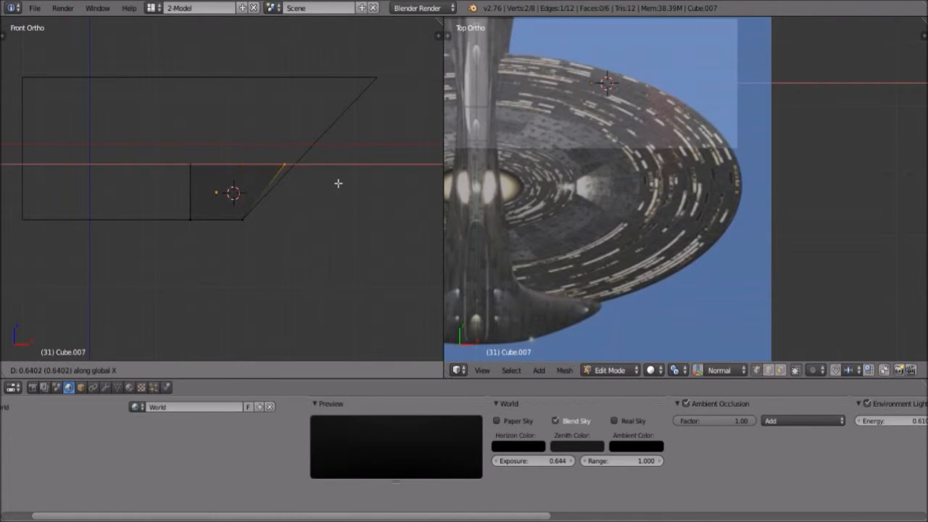
pyautogui.click(324, 189)
# Lengthen the small block by moving its left-hand vertices outward along X.
pyautogui.press('a')
pyautogui.press('b')
pyautogui.moveTo(176, 155); pyautogui.dragTo(203, 236)
pyautogui.press('g')
pyautogui.press('y')
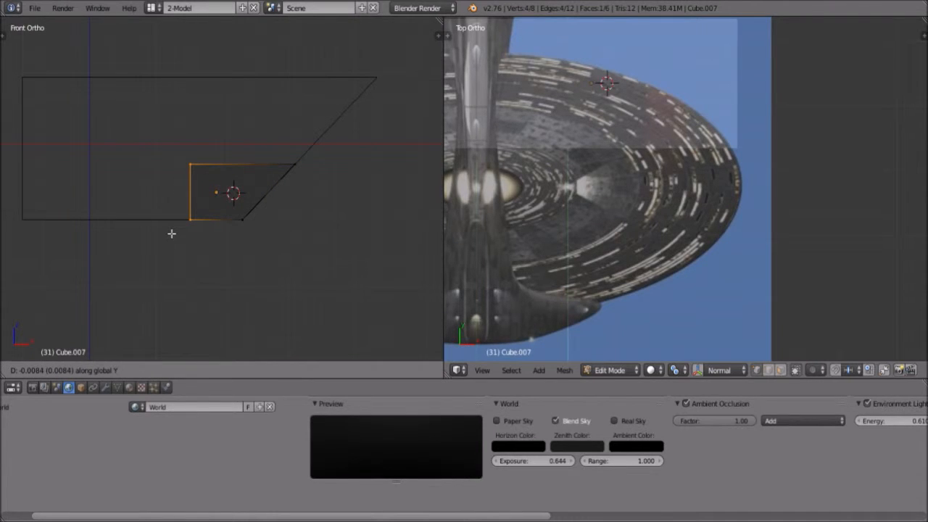
pyautogui.press('Escape')
pyautogui.press('g')
pyautogui.press('x')
pyautogui.click(150, 228)
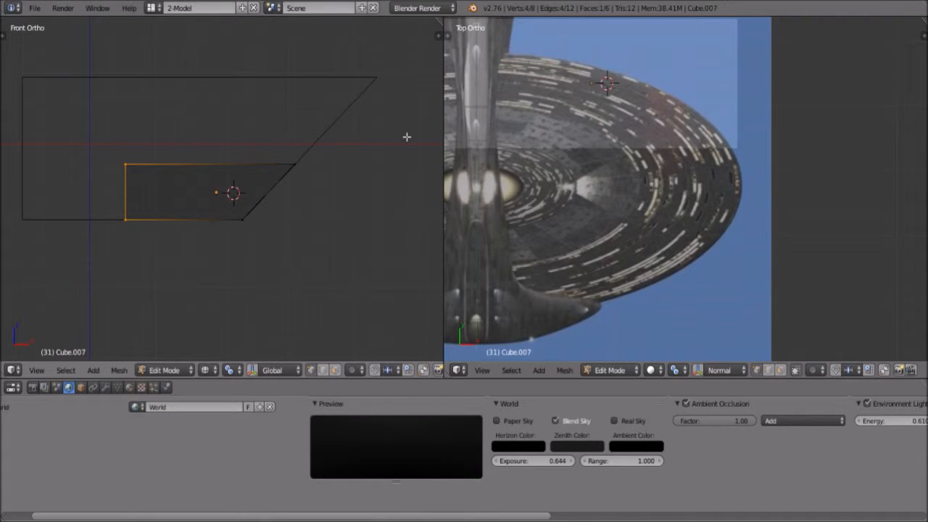
pyautogui.press('a')
# Inspect the two nested slanted blocks in the solid view from an angle.
pyautogui.scroll(-8, 348, 181)
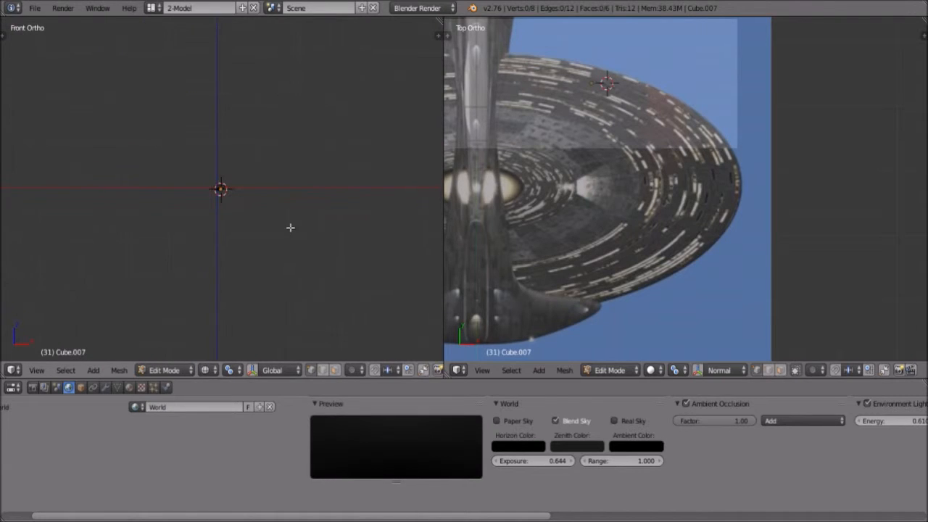
pyautogui.scroll(3, 221, 230)
pyautogui.scroll(1, 156, 245)
pyautogui.moveTo(692, 243); pyautogui.dragTo(635, 151, button='middle')
pyautogui.scroll(-5, 635, 151)
pyautogui.scroll(17, 245, 220)
pyautogui.scroll(-3, 357, 98)
pyautogui.scroll(-5, 305, 157)
pyautogui.scroll(-10, 254, 177)
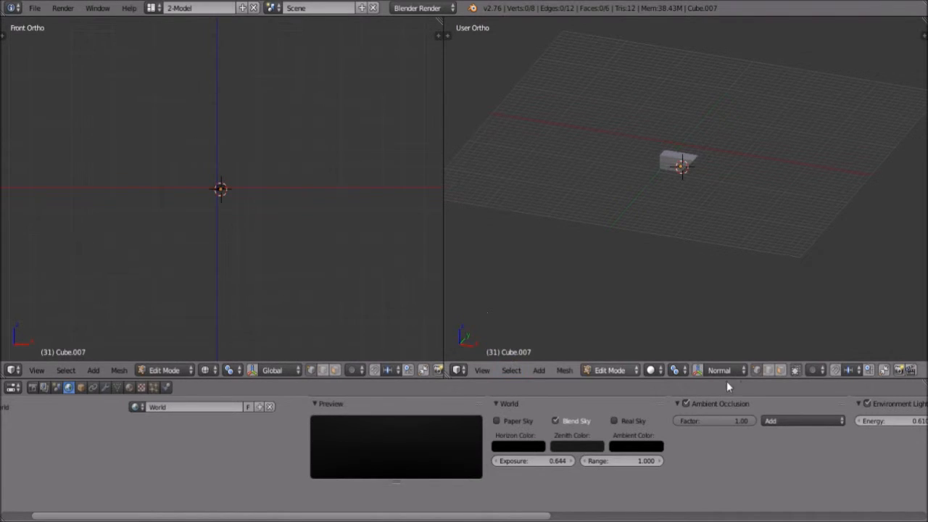
pyautogui.scroll(4, 698, 327)
pyautogui.scroll(8, 138, 190)
pyautogui.scroll(4, 159, 214)
pyautogui.scroll(-4, 167, 225)
# Return to Object Mode and examine the saucer's window markings up close on the top reference image.
pyautogui.click(165, 369)
pyautogui.click(173, 355)
pyautogui.scroll(-1, 172, 252)
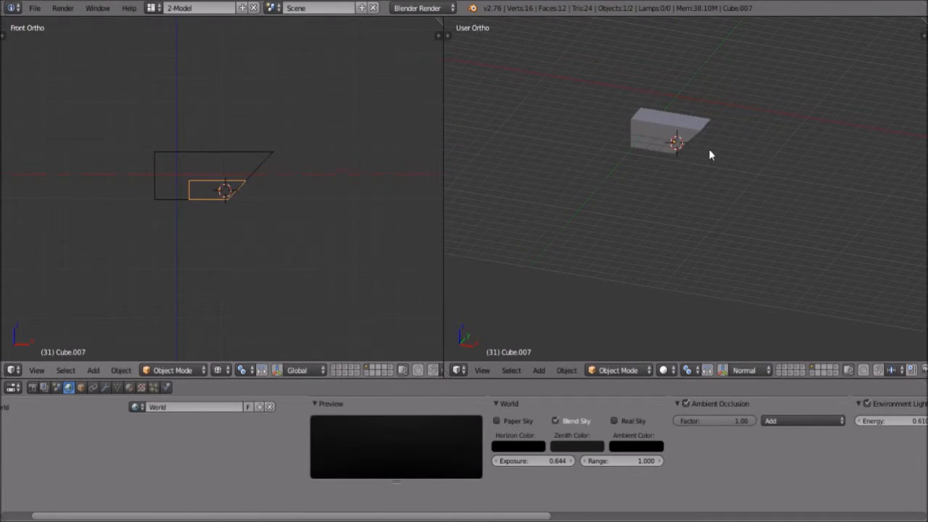
pyautogui.scroll(-3, 708, 149)
pyautogui.click(482, 370)
pyautogui.click(507, 306)
pyautogui.scroll(7, 705, 238)
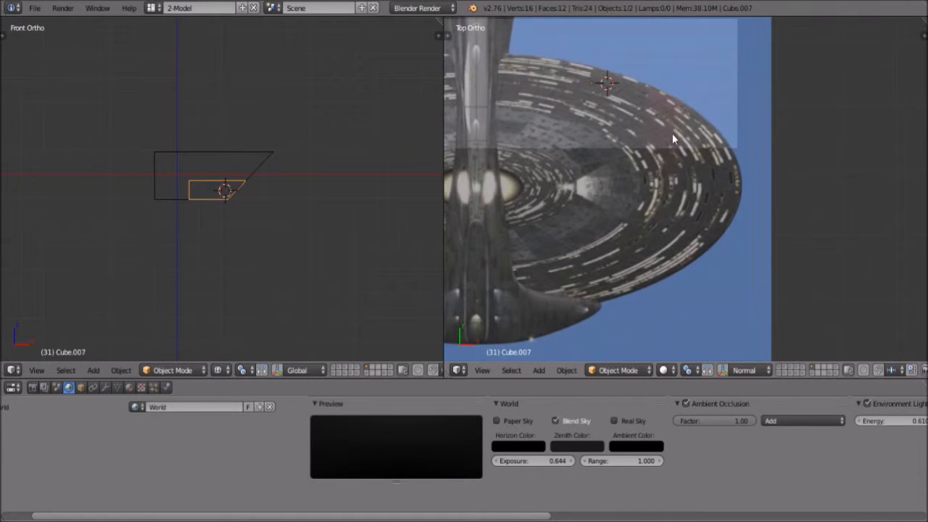
pyautogui.scroll(8, 704, 182)
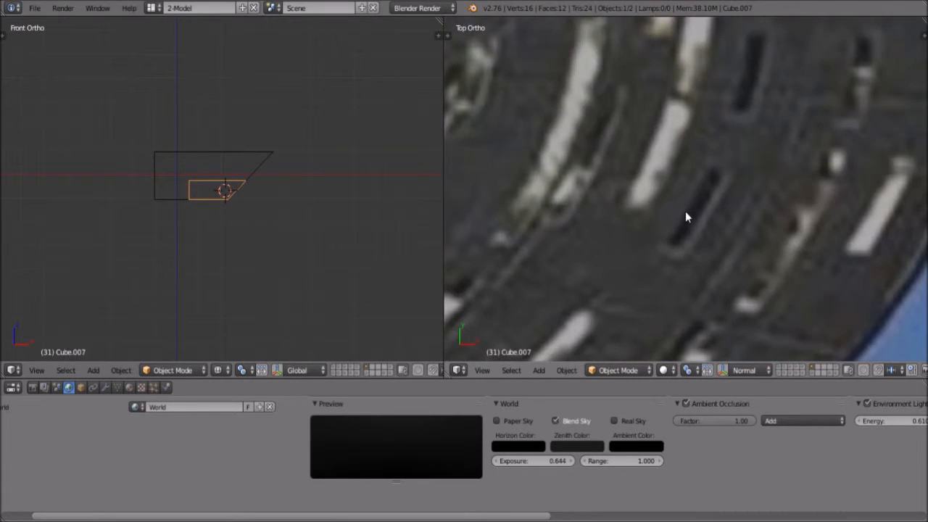
# Compare the nested slanted blocks in the front view with the curved window rows on the saucer's top reference image.
pyautogui.scroll(-2, 694, 181)
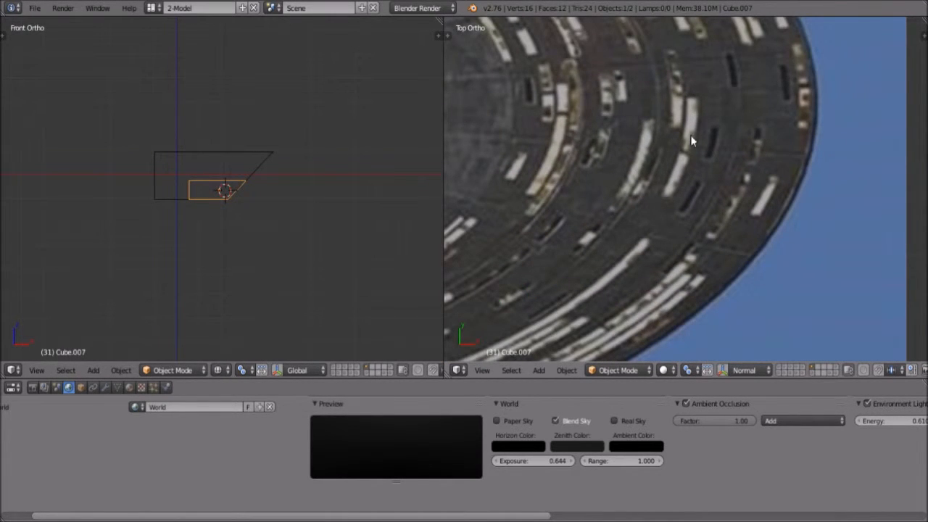
pyautogui.scroll(-1, 694, 149)
pyautogui.scroll(1, 200, 268)
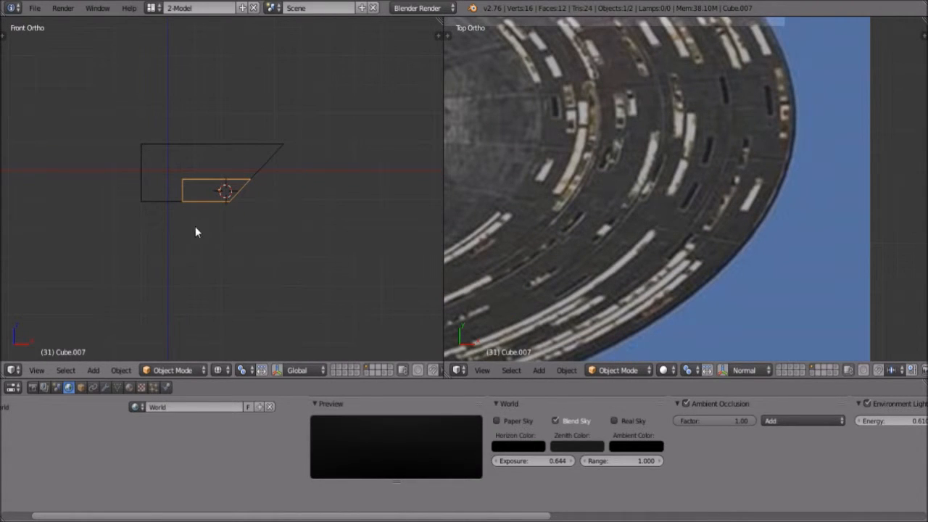
pyautogui.scroll(1, 246, 151)
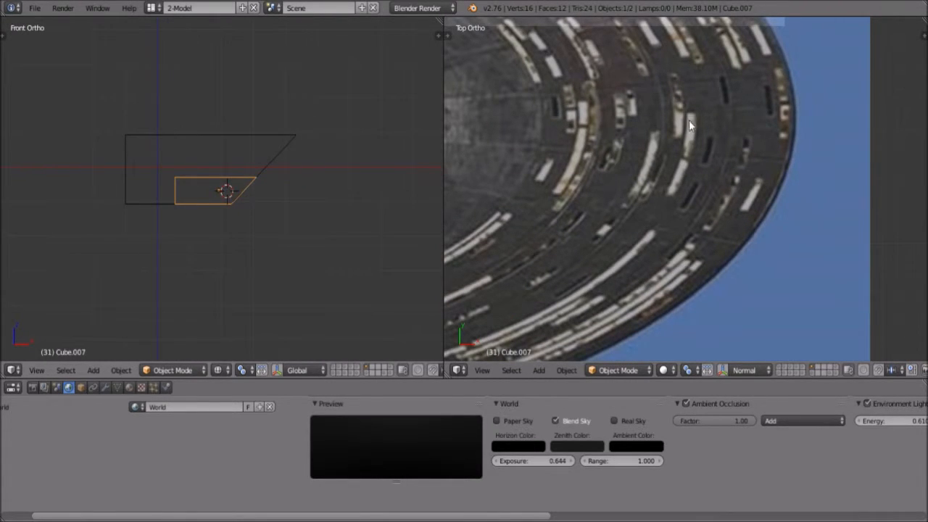
pyautogui.keyDown('shift'); pyautogui.moveTo(302, 176); pyautogui.dragTo(282, 181, button='middle'); pyautogui.keyUp('shift')
pyautogui.scroll(-3, 282, 180)
pyautogui.scroll(2, 258, 221)
pyautogui.scroll(-2, 250, 225)
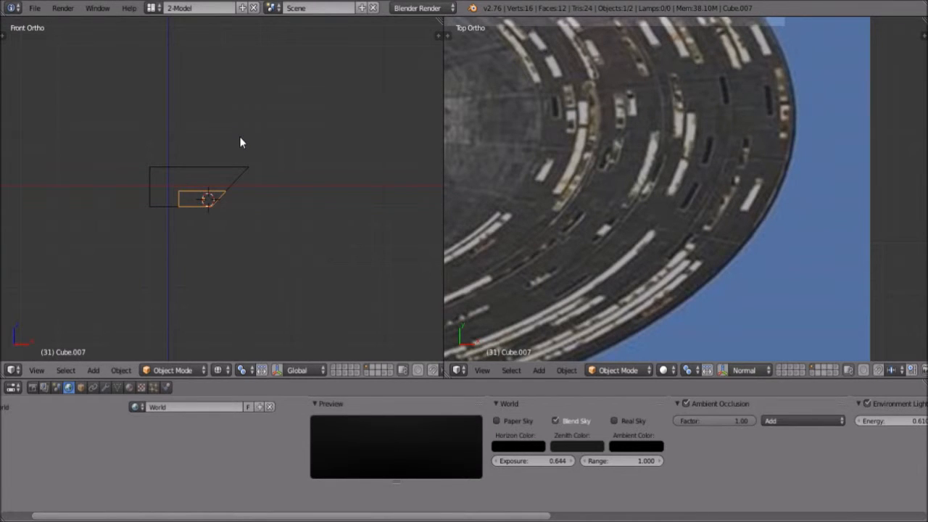
pyautogui.scroll(-1, 239, 142)
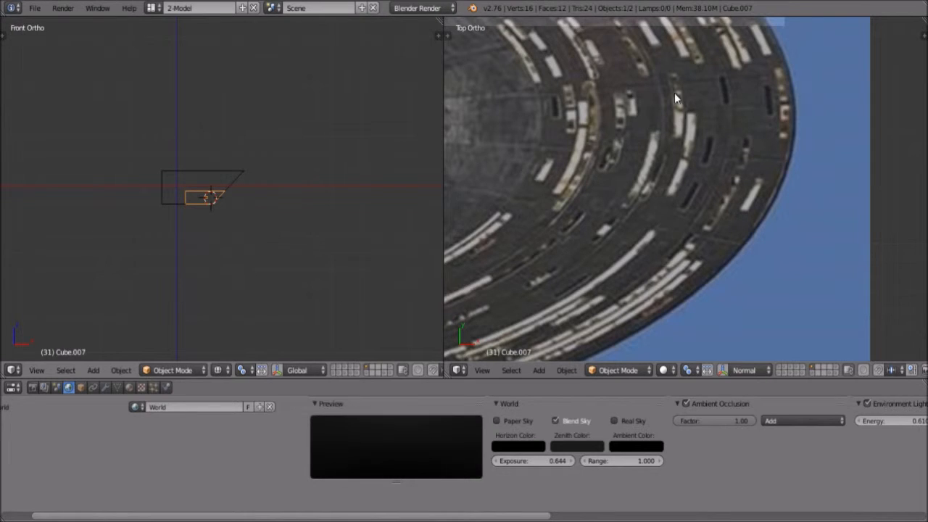
pyautogui.scroll(3, 203, 250)
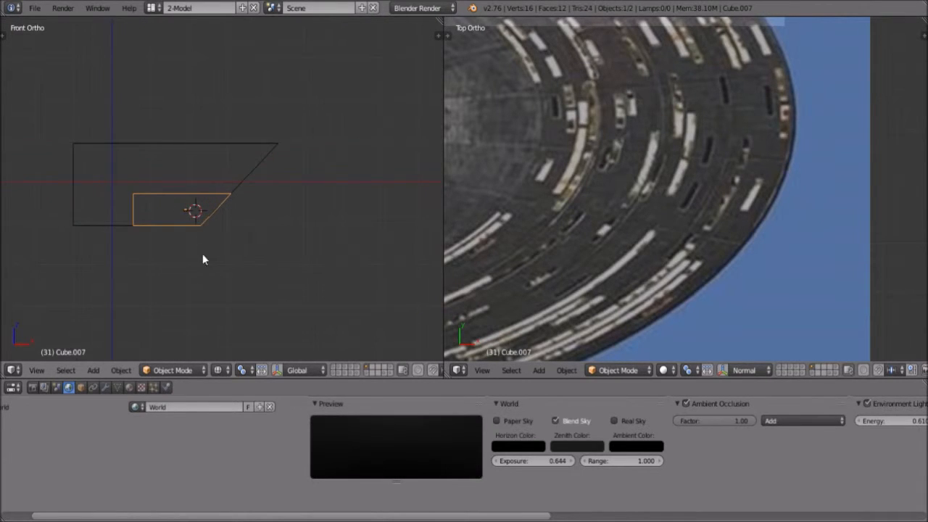
# Select the small slanted block inside the large one and delete it.
pyautogui.rightClick(233, 187)
pyautogui.scroll(3, 205, 275)
pyautogui.rightClick(191, 210)
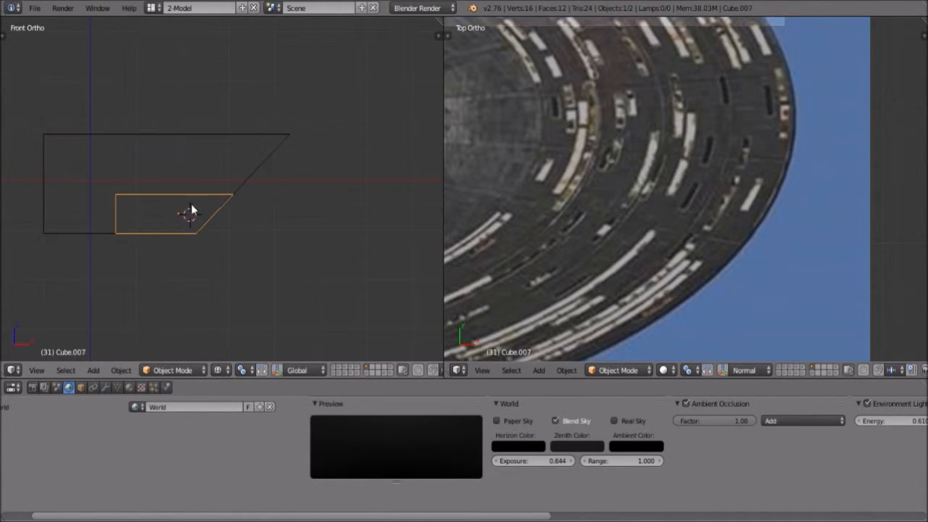
pyautogui.press('x')
pyautogui.click(189, 217)
# Edit the large block in top view and move its protruding slanted-side vertices back about 2.007 units along X to make that side vertical.
pyautogui.rightClick(204, 219)
pyautogui.moveTo(205, 265); pyautogui.dragTo(174, 228, button='middle')
pyautogui.scroll(3, 295, 231)
pyautogui.scroll(-4, 296, 231)
pyautogui.click(36, 370)
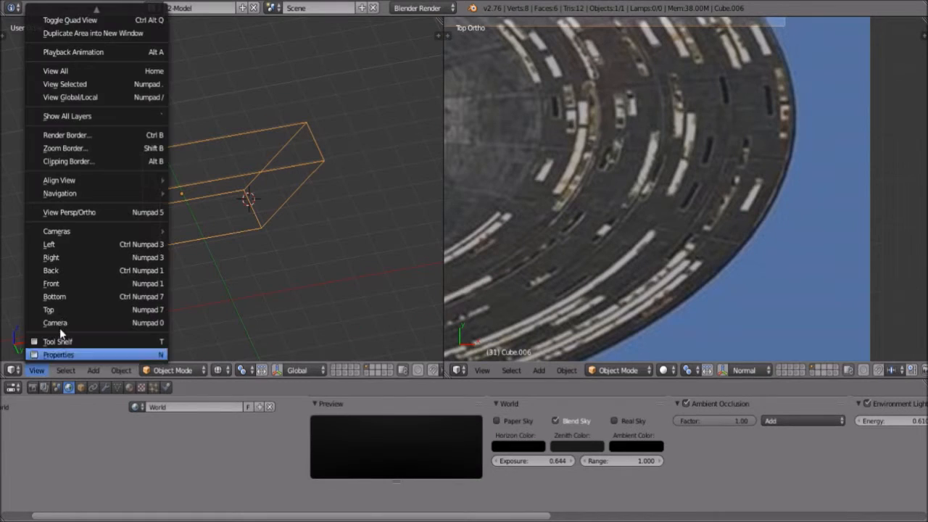
pyautogui.click(49, 309)
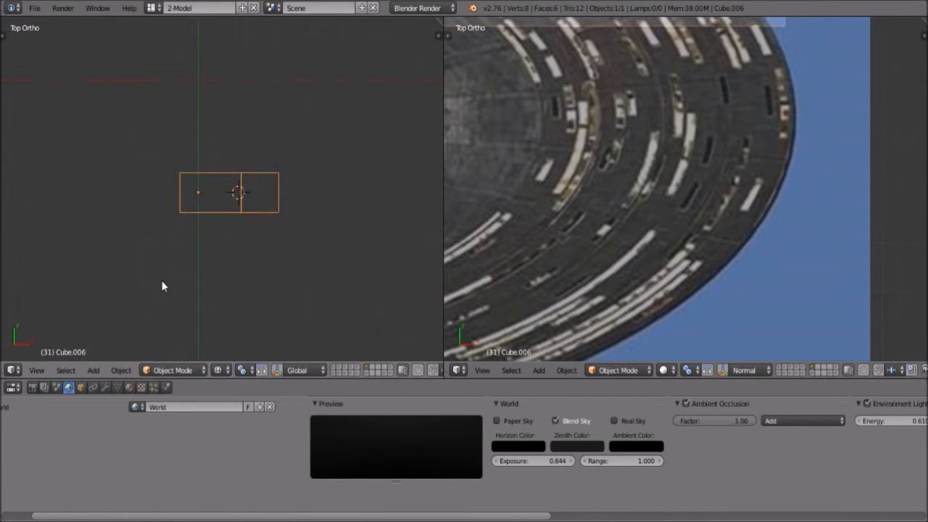
pyautogui.click(177, 369)
pyautogui.click(182, 341)
pyautogui.scroll(3, 256, 219)
pyautogui.press('a')
pyautogui.press('b')
pyautogui.moveTo(263, 132); pyautogui.dragTo(317, 289)
pyautogui.scroll(3, 317, 288)
pyautogui.press('g')
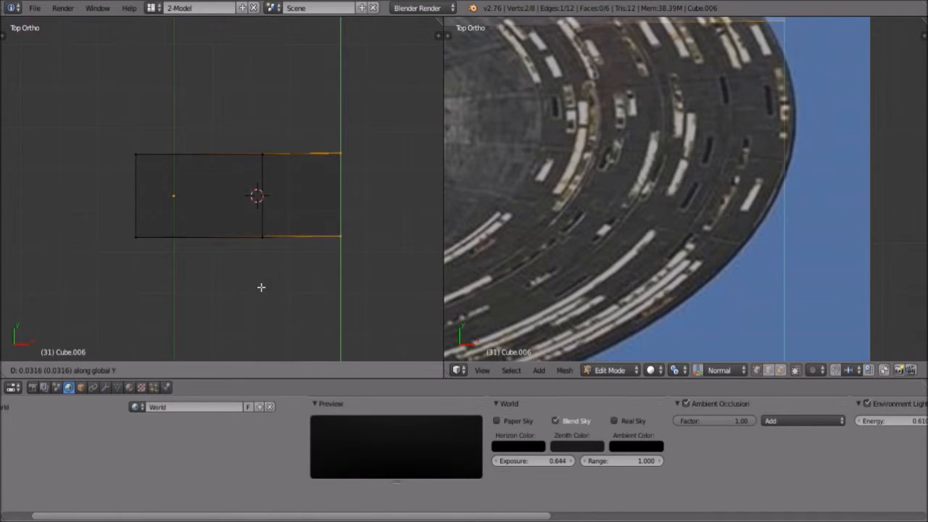
pyautogui.press('x')
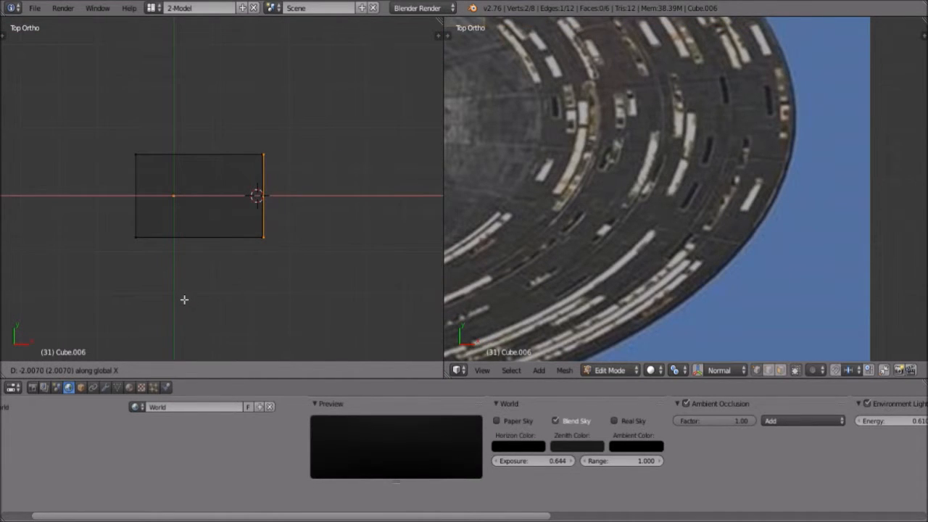
pyautogui.click(184, 299)
# Select the whole block and stretch it twice along Y, using a factor of 1.9125 for the second scaling.
pyautogui.scroll(-4, 184, 299)
pyautogui.press('b')
pyautogui.moveTo(138, 153); pyautogui.dragTo(317, 201)
pyautogui.press('a')
pyautogui.press('a')
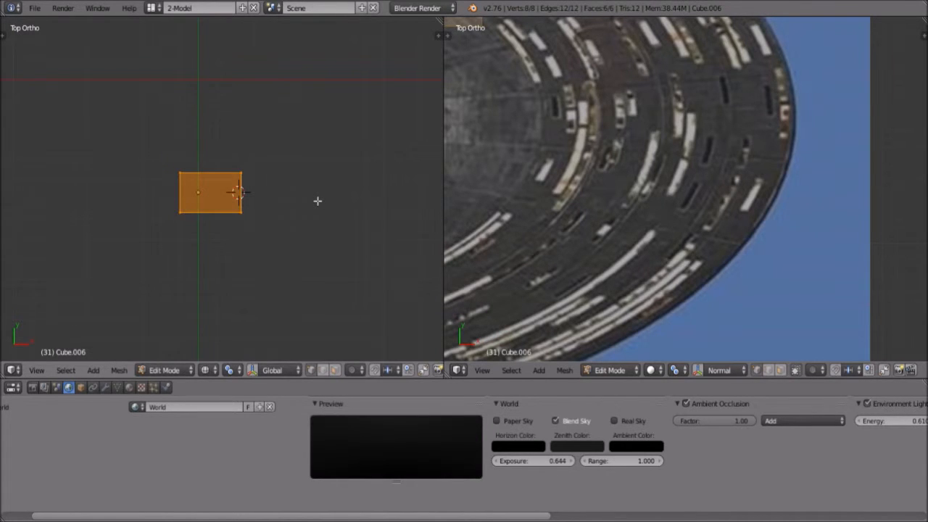
pyautogui.press('s')
pyautogui.press('y')
pyautogui.click(402, 319)
pyautogui.press('s')
pyautogui.press('y')
pyautogui.click(313, 296)
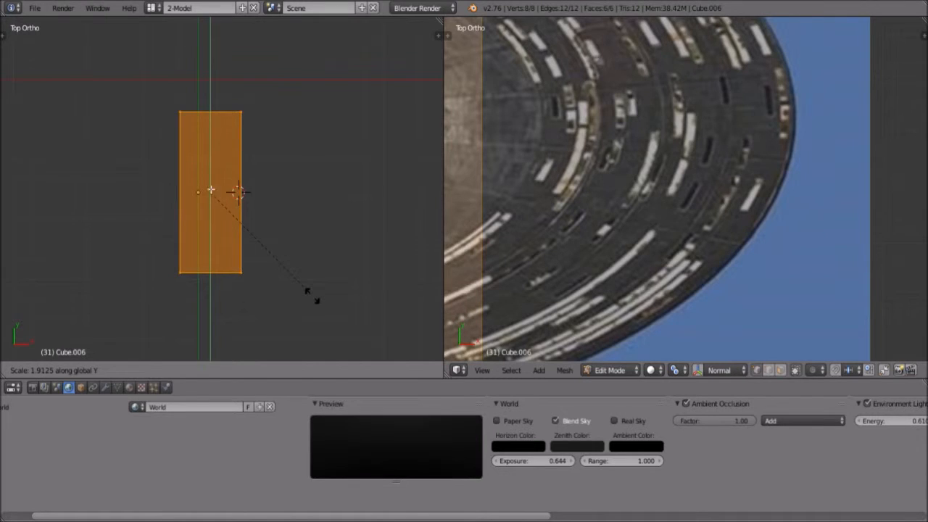
# Select the block's upper face, extrude it in place and scale the new face to 0.7184 to form an inset border.
pyautogui.scroll(4, 222, 214)
pyautogui.scroll(-3, 224, 213)
pyautogui.press('a')
pyautogui.moveTo(220, 298); pyautogui.dragTo(224, 222, button='middle')
pyautogui.scroll(-1, 224, 222)
pyautogui.rightClick(183, 229)
pyautogui.keyDown('shift'); pyautogui.rightClick(238, 226); pyautogui.keyUp('shift')
pyautogui.keyDown('shift'); pyautogui.rightClick(244, 126); pyautogui.keyUp('shift')
pyautogui.keyDown('shift'); pyautogui.rightClick(183, 125); pyautogui.keyUp('shift')
pyautogui.click(35, 370)
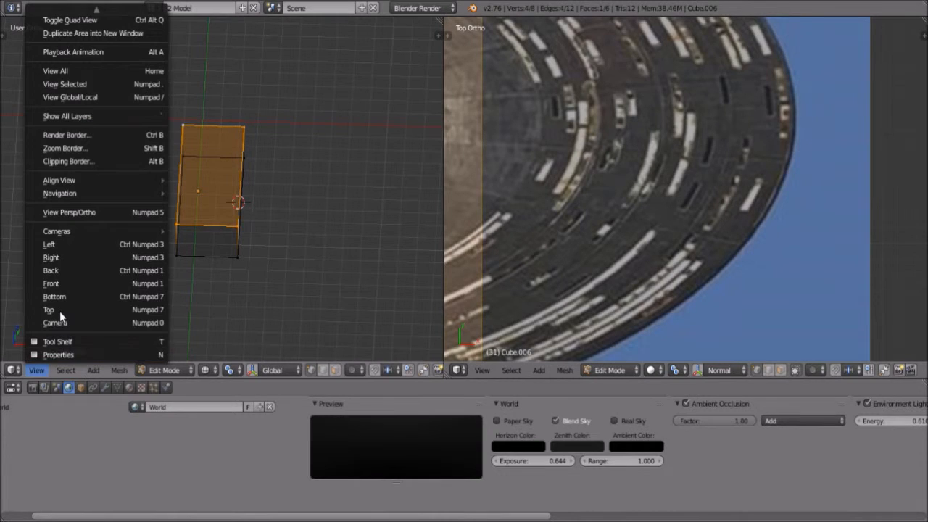
pyautogui.click(59, 311)
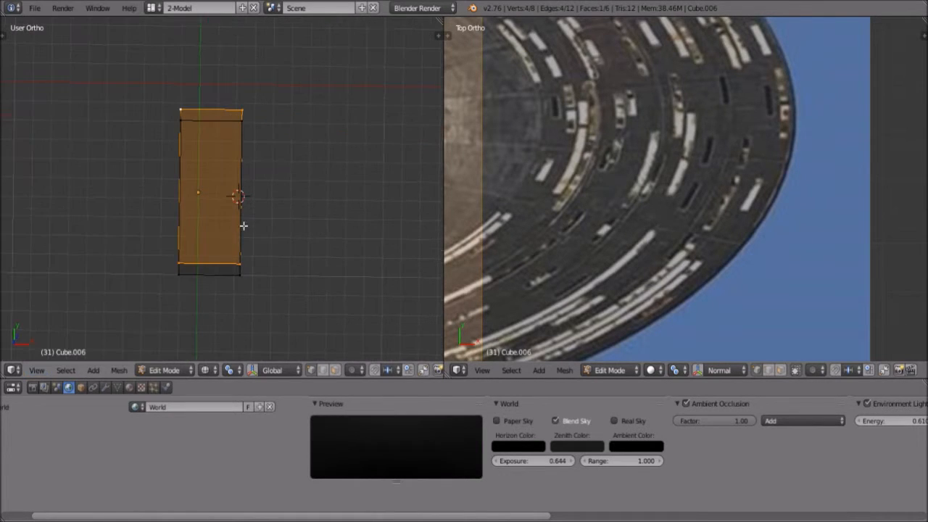
pyautogui.press('e')
pyautogui.rightClick(300, 243)
pyautogui.press('s')
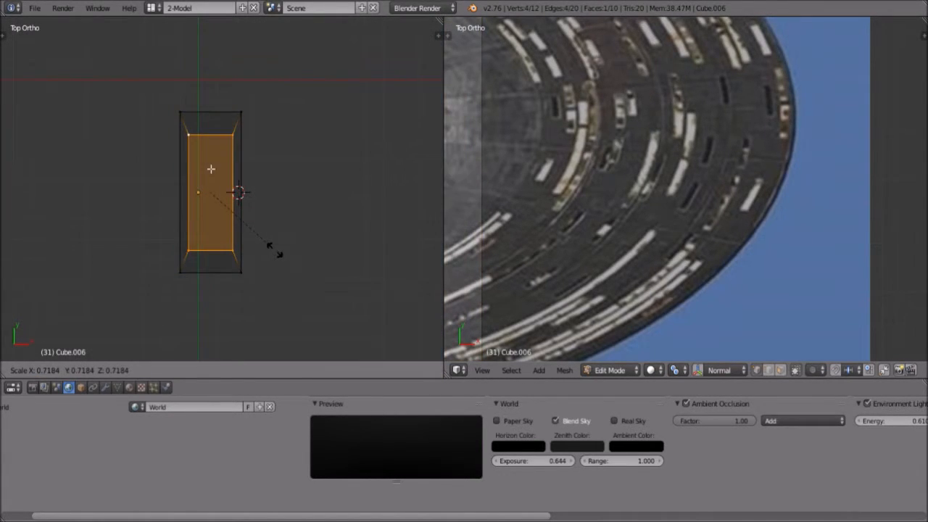
pyautogui.click(273, 248)
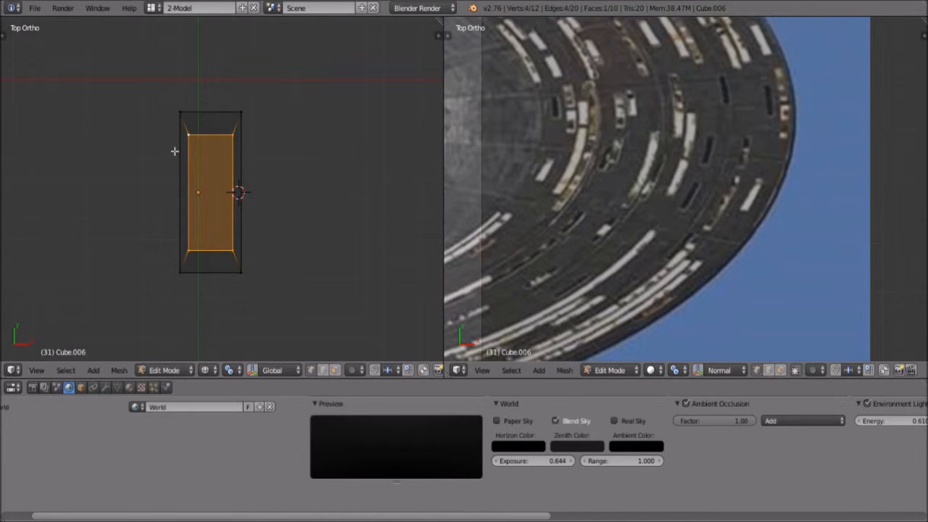
# Lengthen the block by moving the vertices of its +X side outward along X, with a final move of about 7.27 units.
pyautogui.scroll(-3, 225, 181)
pyautogui.scroll(2, 243, 215)
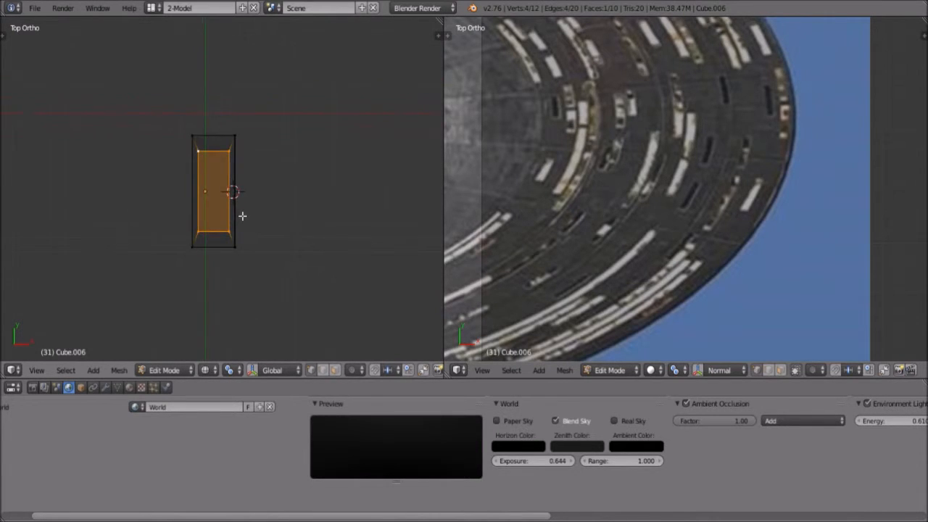
pyautogui.press('a')
pyautogui.press('b')
pyautogui.moveTo(216, 103); pyautogui.dragTo(268, 240)
pyautogui.press('g')
pyautogui.press('y')
pyautogui.rightClick(337, 242)
pyautogui.press('g')
pyautogui.press('x')
pyautogui.click(6, 240)
pyautogui.scroll(-2, 149, 226)
pyautogui.scroll(-1, 180, 229)
pyautogui.press('g')
pyautogui.press('x')
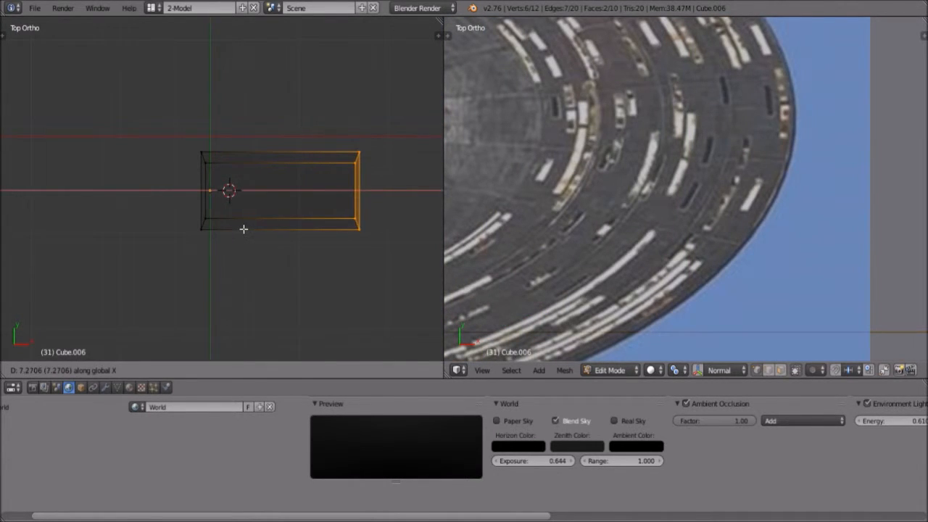
pyautogui.click(244, 228)
# Examine the lengthened inset block from an angle and compare it with the saucer's window panels on the reference image.
pyautogui.scroll(-1, 267, 219)
pyautogui.scroll(-1, 412, 159)
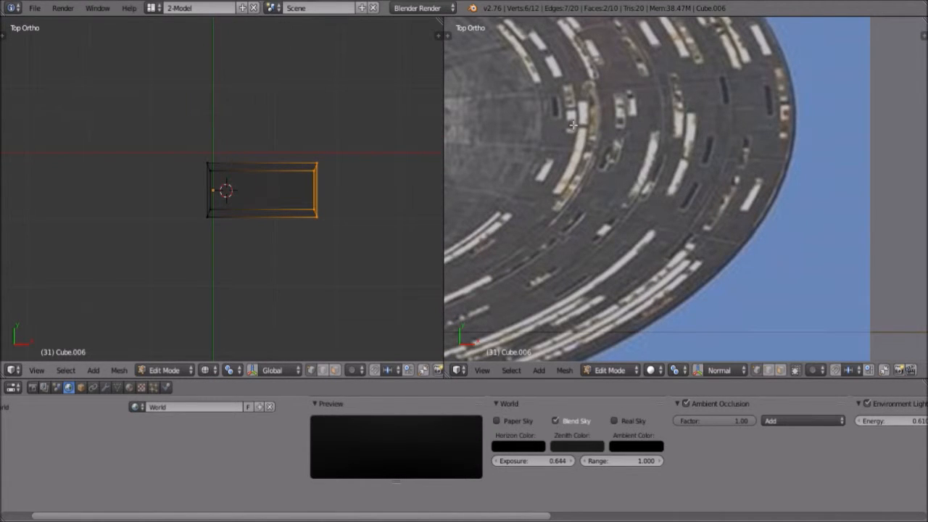
pyautogui.scroll(4, 312, 203)
pyautogui.scroll(-3, 307, 203)
pyautogui.moveTo(274, 200); pyautogui.dragTo(282, 218, button='middle')
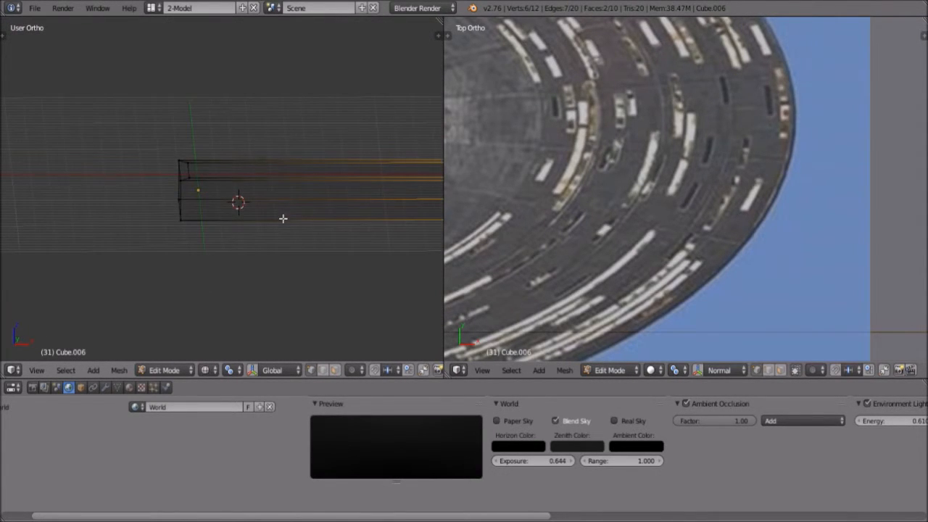
pyautogui.keyDown('shift'); pyautogui.moveTo(341, 205); pyautogui.dragTo(209, 193, button='middle'); pyautogui.keyUp('shift')
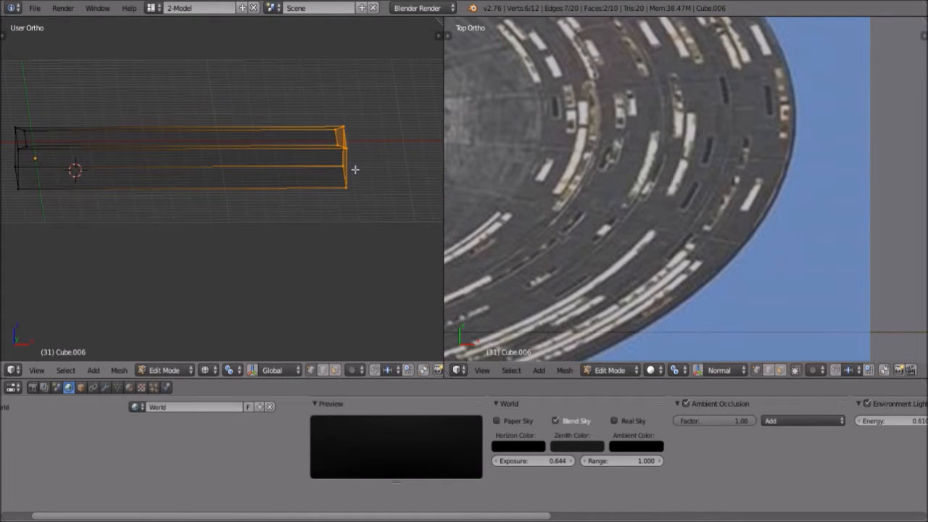
pyautogui.scroll(-4, 330, 163)
pyautogui.keyDown('shift'); pyautogui.moveTo(322, 141); pyautogui.dragTo(253, 139, button='middle'); pyautogui.keyUp('shift')
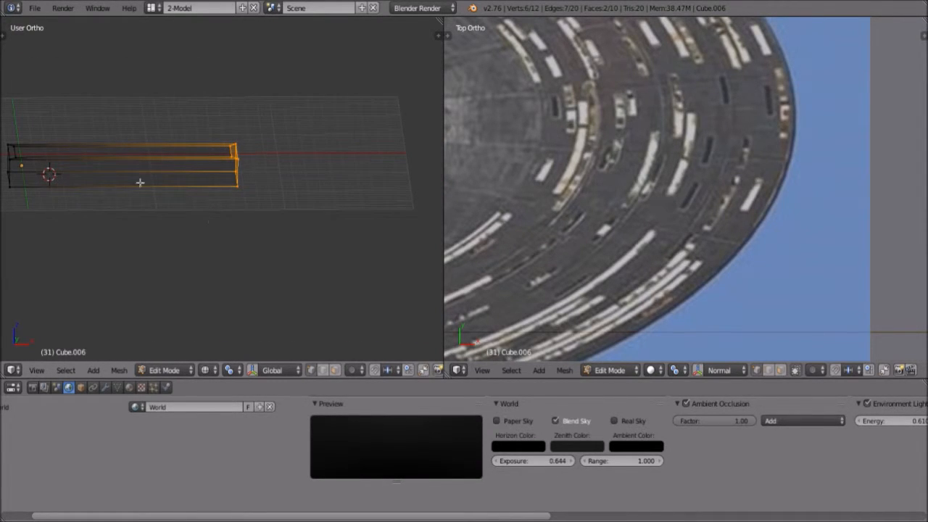
pyautogui.keyDown('shift'); pyautogui.moveTo(439, 145); pyautogui.dragTo(434, 145, button='middle'); pyautogui.keyUp('shift')
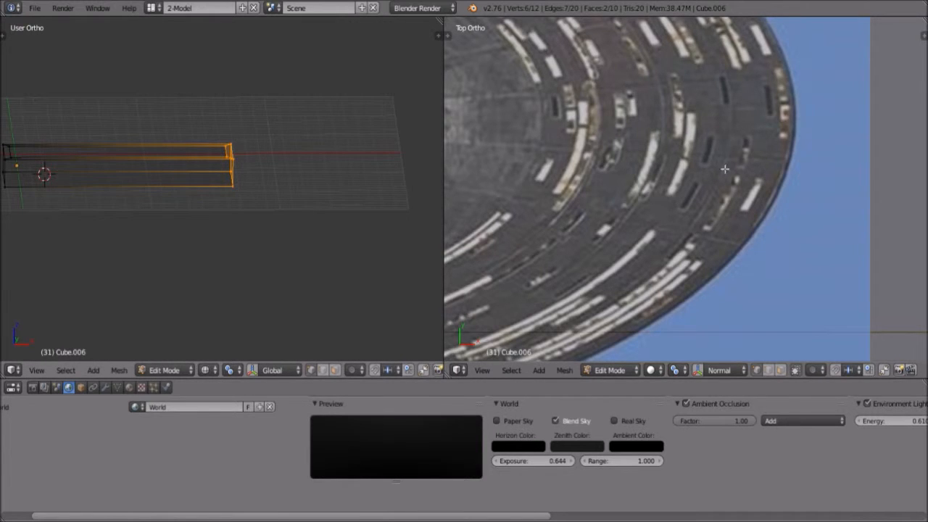
pyautogui.scroll(-1, 624, 226)
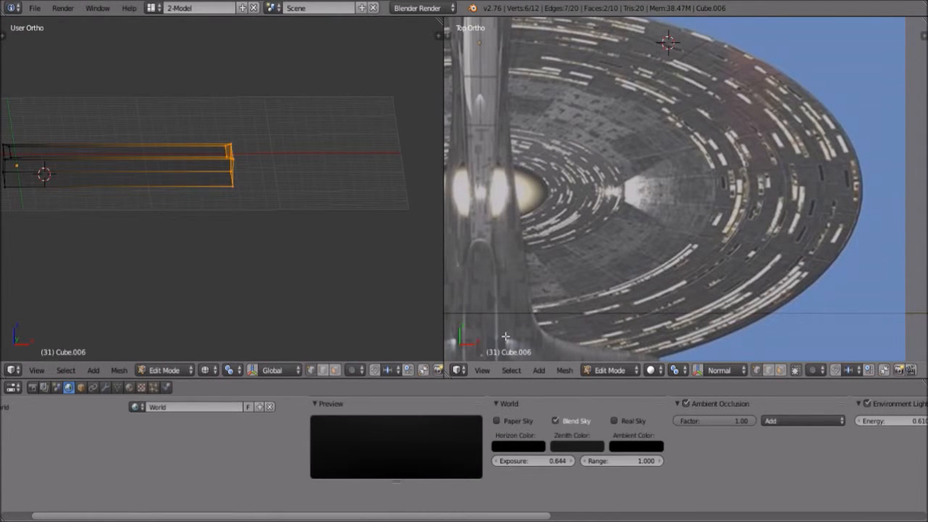
pyautogui.keyDown('shift'); pyautogui.moveTo(505, 336); pyautogui.dragTo(508, 335, button='middle'); pyautogui.keyUp('shift')
pyautogui.scroll(-2, 159, 352)
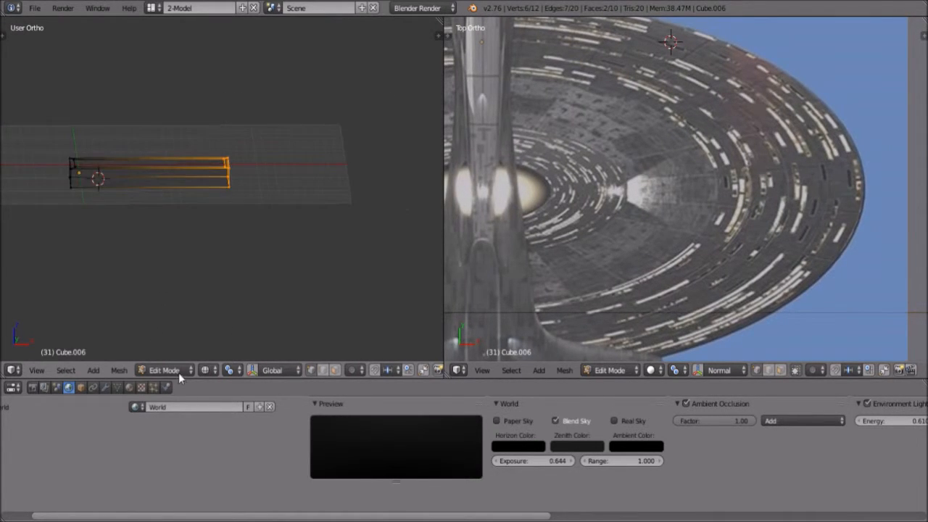
# Return to Object Mode and delete the lengthened demonstration block.
pyautogui.click(179, 373)
pyautogui.press('Return')
pyautogui.press('x')
pyautogui.click(148, 176)
# Show all the layers that hold the starship's parts, including the pylons, nacelles and saucer.
pyautogui.keyDown('shift'); pyautogui.click(333, 372); pyautogui.keyUp('shift')
pyautogui.keyDown('shift'); pyautogui.click(338, 368); pyautogui.keyUp('shift')
pyautogui.keyDown('shift'); pyautogui.click(336, 367); pyautogui.keyUp('shift')
pyautogui.keyDown('shift'); pyautogui.click(339, 373); pyautogui.keyUp('shift')
pyautogui.keyDown('shift'); pyautogui.click(343, 373); pyautogui.keyUp('shift')
pyautogui.keyDown('shift'); pyautogui.click(350, 375); pyautogui.keyUp('shift')
pyautogui.keyDown('shift'); pyautogui.click(347, 374); pyautogui.keyUp('shift')
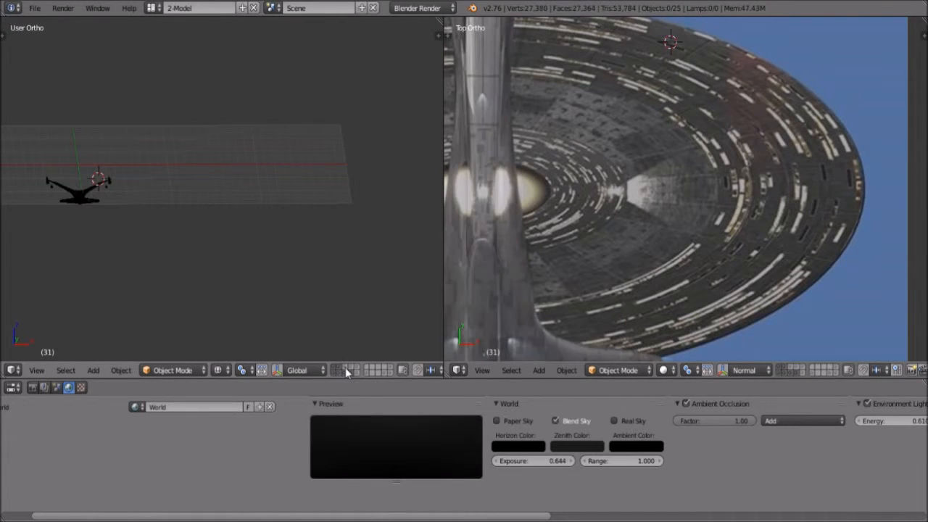
pyautogui.keyDown('shift'); pyautogui.click(345, 368); pyautogui.keyUp('shift')
pyautogui.keyDown('shift'); pyautogui.click(351, 367); pyautogui.keyUp('shift')
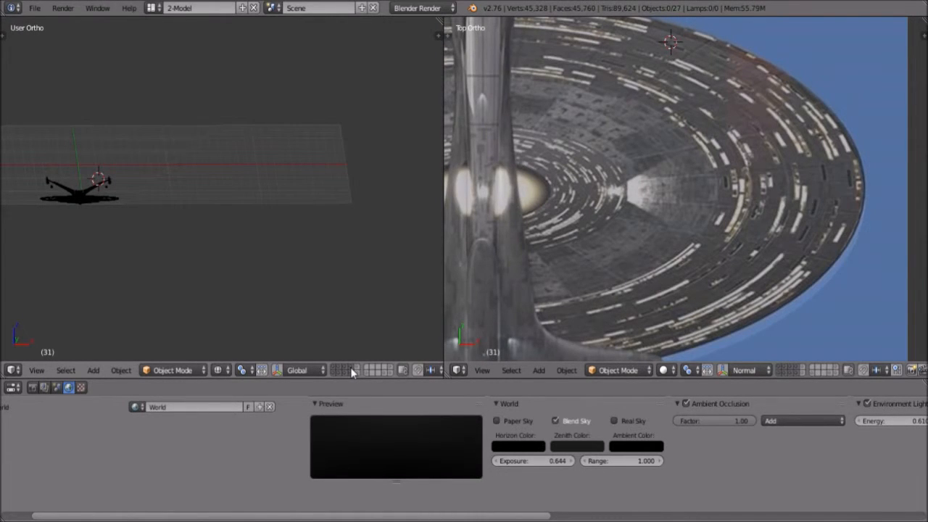
# Frame the starship model and display it with solid shading.
pyautogui.scroll(5, 107, 219)
pyautogui.keyDown('shift'); pyautogui.moveTo(108, 247); pyautogui.dragTo(425, 242, button='middle'); pyautogui.keyUp('shift')
pyautogui.scroll(4, 194, 190)
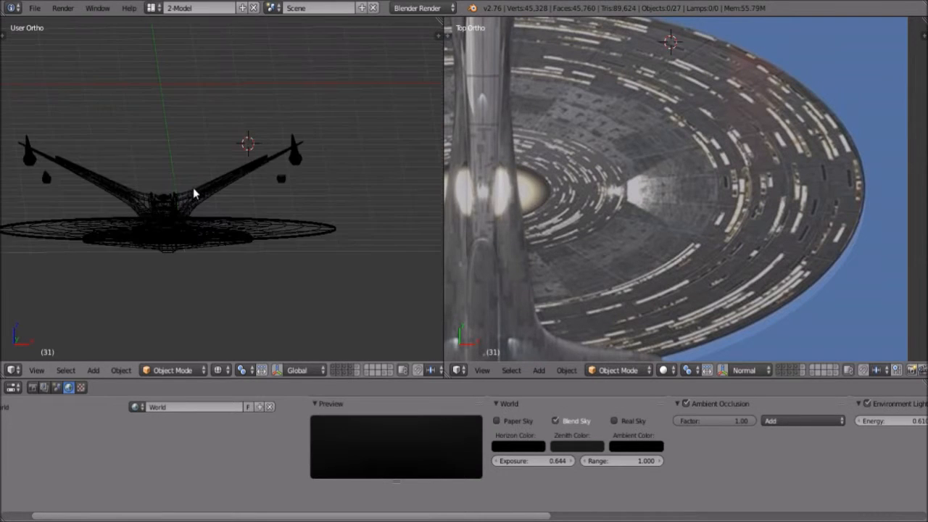
pyautogui.scroll(2, 170, 351)
pyautogui.click(219, 370)
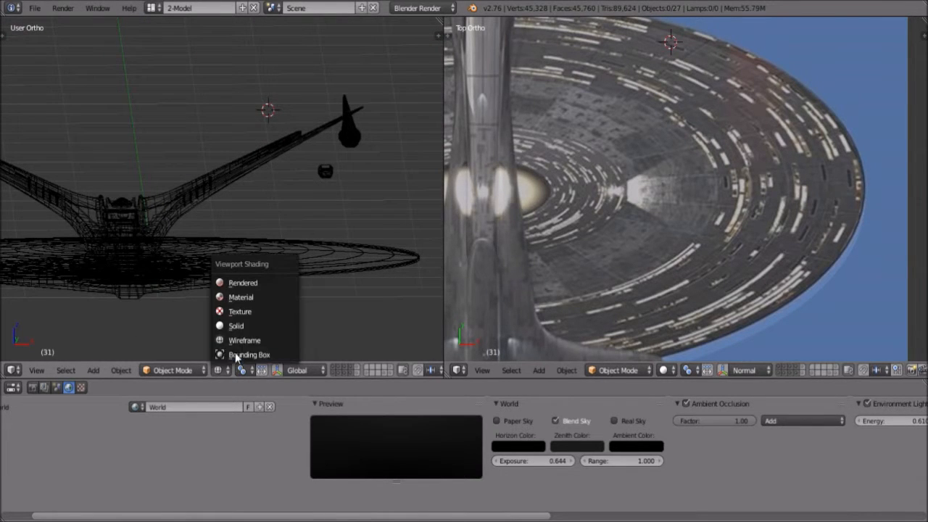
pyautogui.click(244, 327)
# Inspect the shaded hull and neck above the saucer and compare them with the same area of the top reference image.
pyautogui.moveTo(186, 289)
pyautogui.mouseDown(button='middle')
pyautogui.moveTo(171, 286)
pyautogui.moveTo(185, 286)
pyautogui.moveTo(188, 275)
pyautogui.moveTo(176, 228)
pyautogui.moveTo(188, 244)
pyautogui.mouseUp(button='middle')
pyautogui.scroll(3, 189, 304)
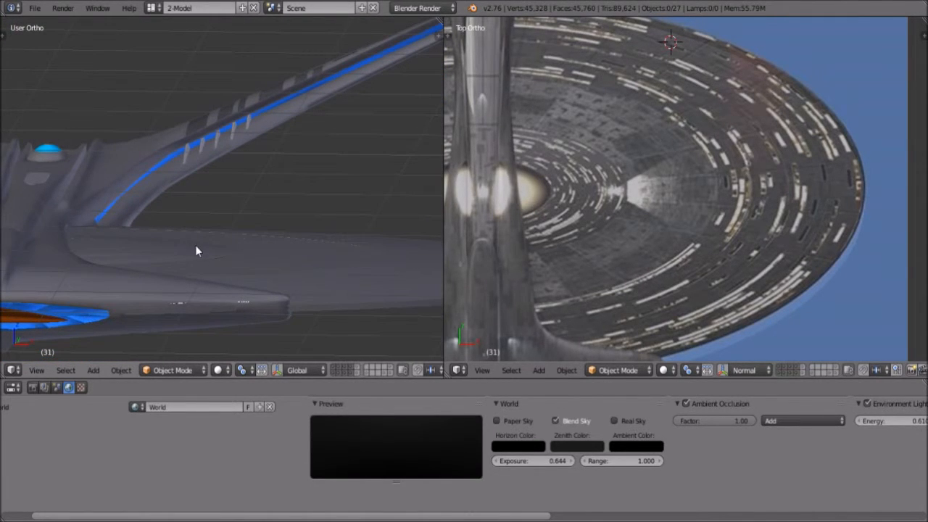
pyautogui.moveTo(192, 249); pyautogui.dragTo(195, 253, button='middle')
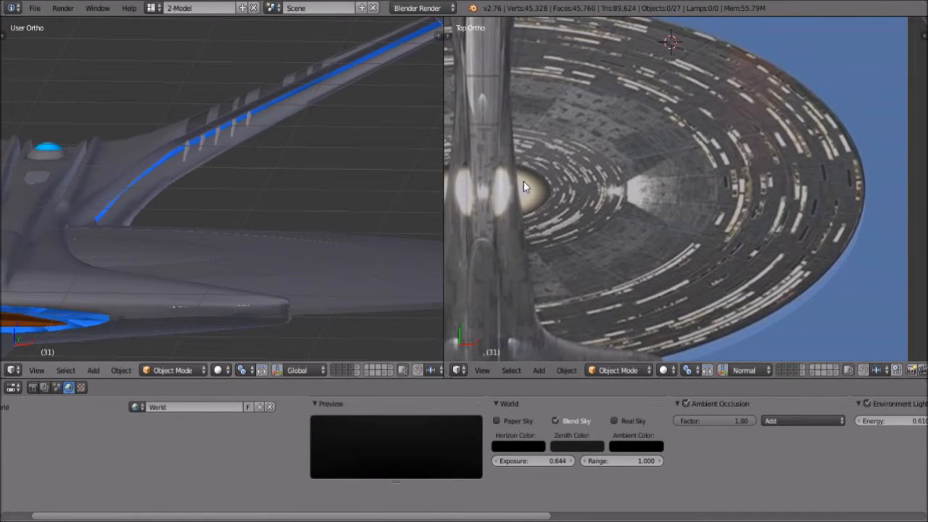
pyautogui.keyDown('shift'); pyautogui.moveTo(526, 183); pyautogui.dragTo(628, 184, button='middle'); pyautogui.keyUp('shift')
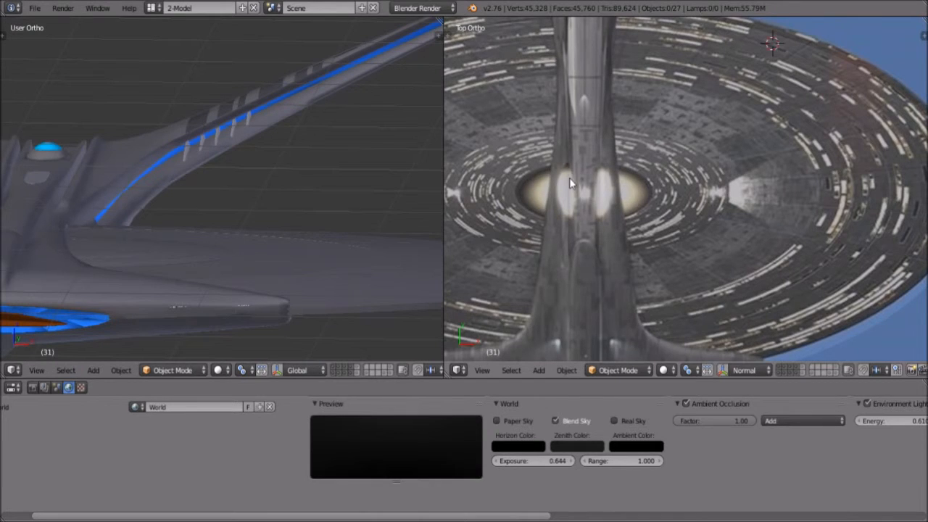
pyautogui.keyDown('shift'); pyautogui.moveTo(576, 190); pyautogui.dragTo(586, 185, button='middle'); pyautogui.keyUp('shift')
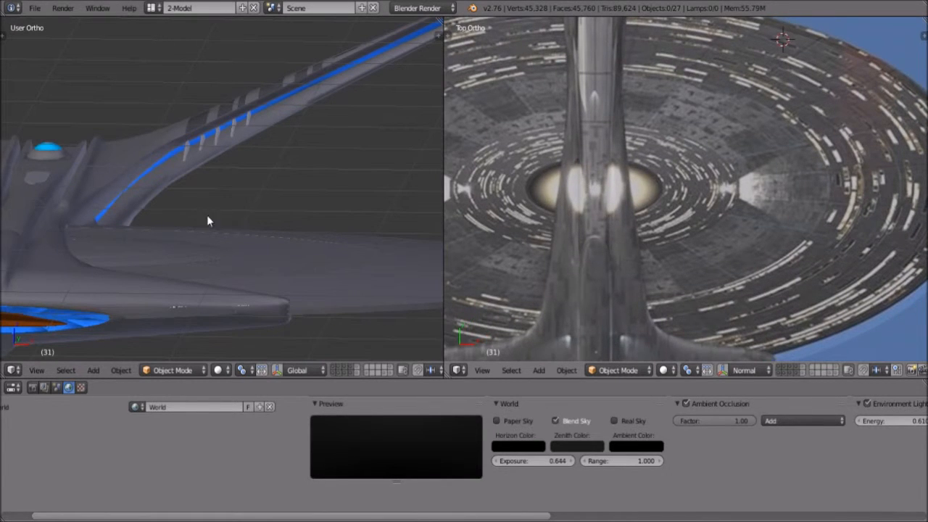
pyautogui.moveTo(114, 200); pyautogui.dragTo(280, 265, button='middle')
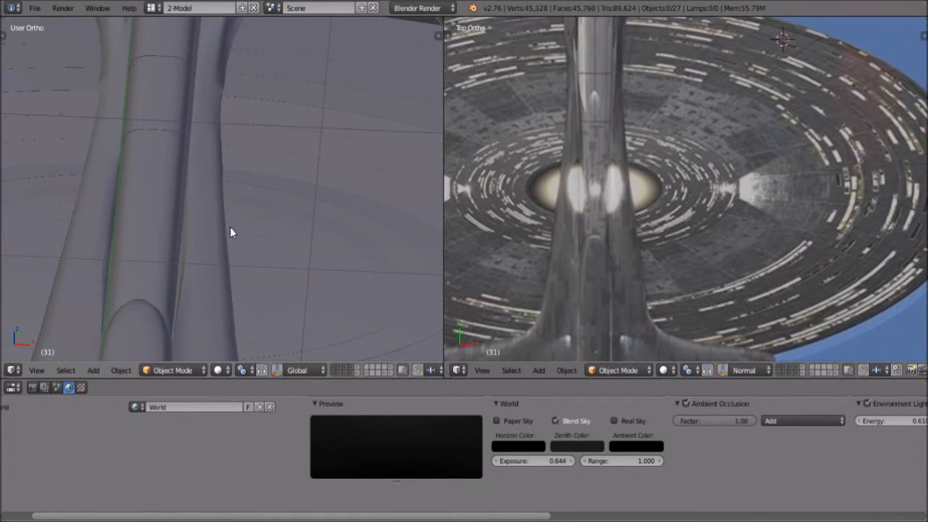
# Examine the hull, neck and upper saucer surface from several angles and compare them with the window rings in the top reference image.
pyautogui.moveTo(416, 289); pyautogui.dragTo(435, 283, button='middle')
pyautogui.scroll(3, 628, 205)
pyautogui.scroll(-3, 608, 197)
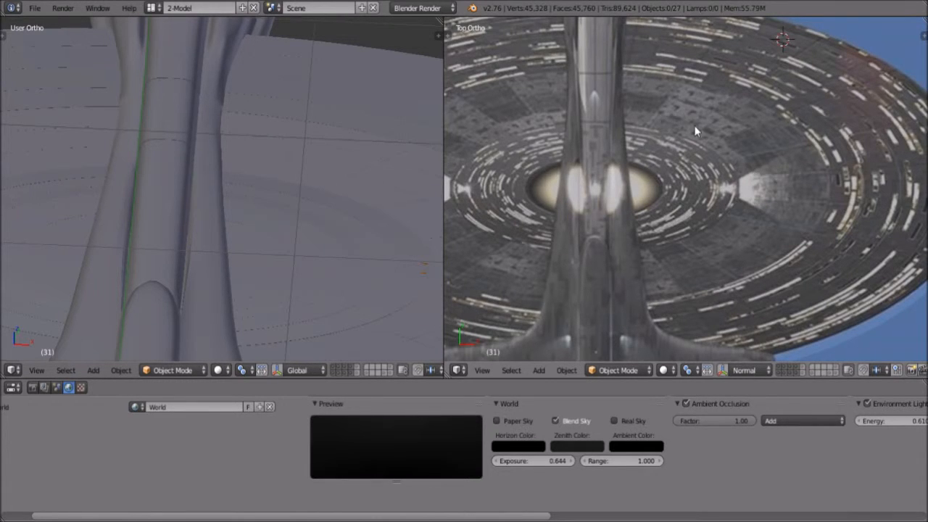
pyautogui.scroll(-1, 689, 238)
pyautogui.moveTo(126, 265); pyautogui.dragTo(147, 167, button='middle')
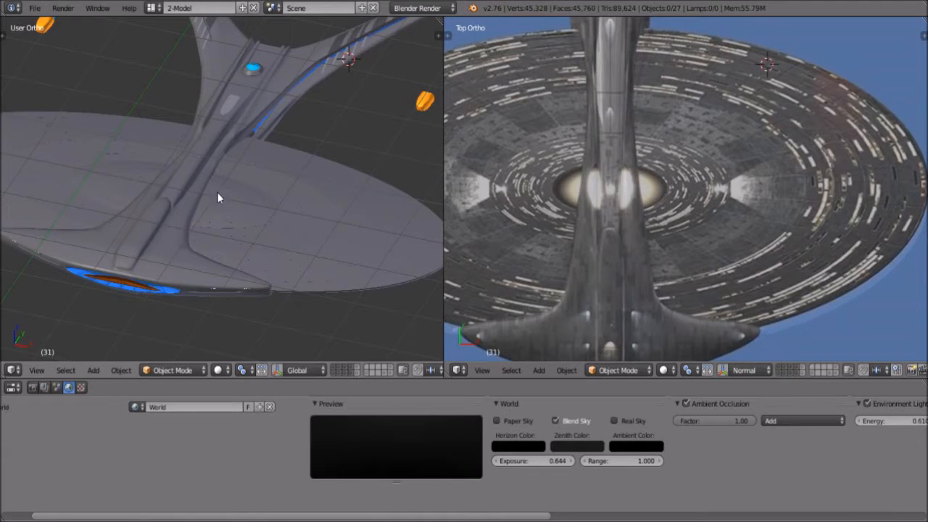
pyautogui.moveTo(225, 266); pyautogui.dragTo(743, 214, button='middle')
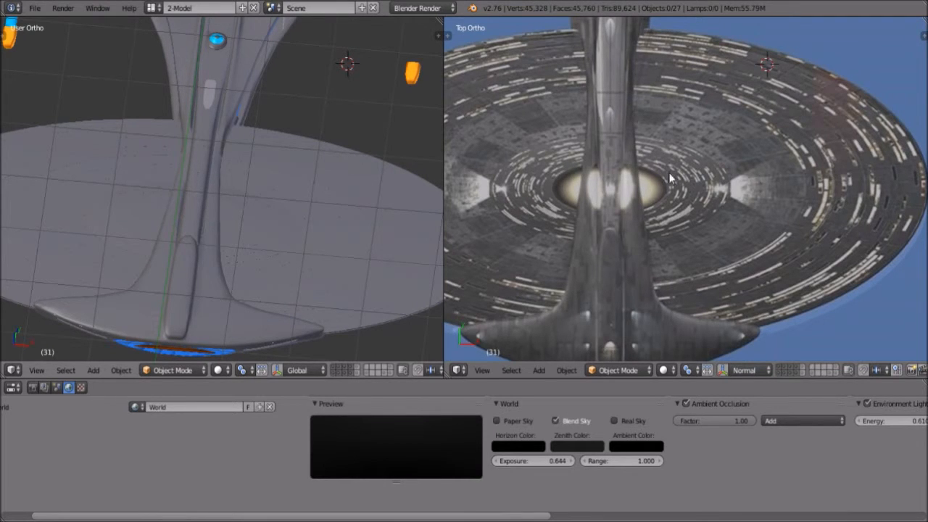
pyautogui.moveTo(253, 268); pyautogui.dragTo(225, 149, button='middle')
pyautogui.scroll(4, 216, 153)
pyautogui.moveTo(153, 91); pyautogui.dragTo(131, 241, button='middle')
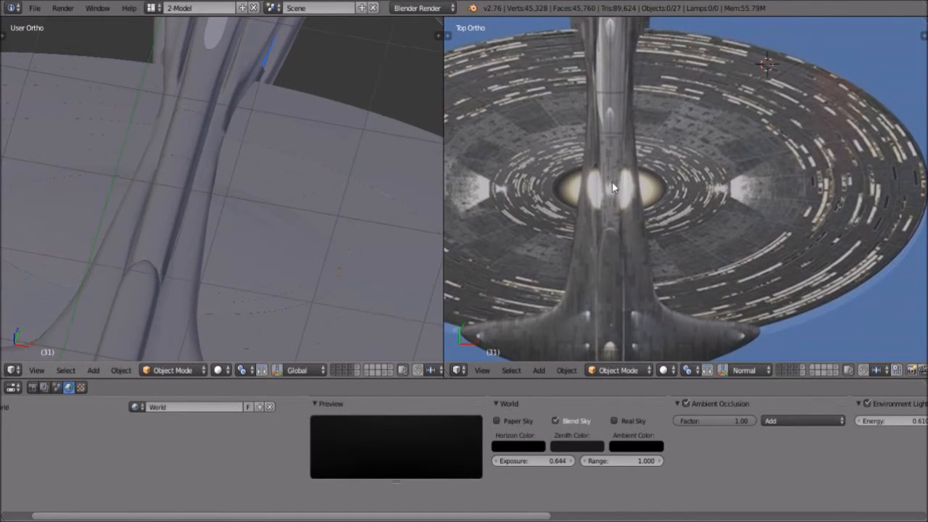
pyautogui.scroll(-3, 707, 201)
pyautogui.scroll(3, 719, 226)
pyautogui.scroll(-4, 719, 226)
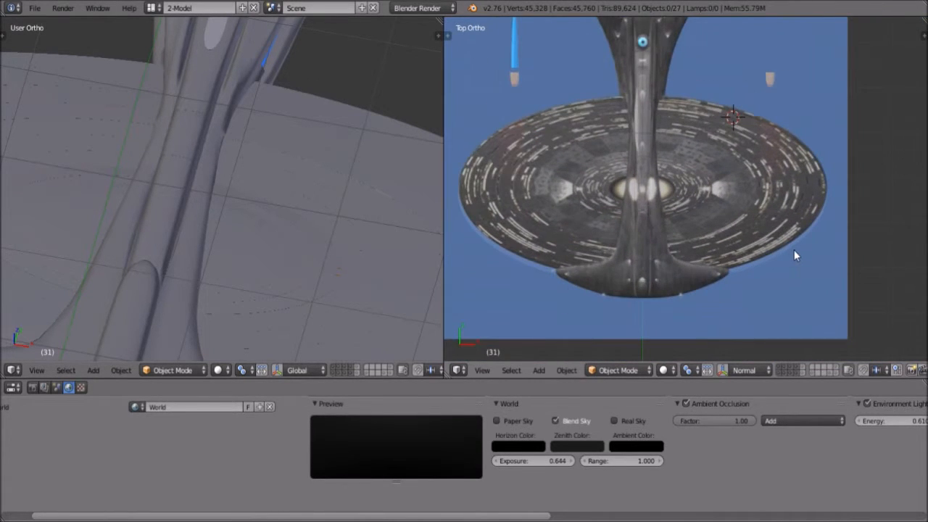
pyautogui.scroll(-1, 569, 50)
# Hide one of the visible part layers and inspect the remaining hull, saucer and underside against the top reference image.
pyautogui.click(350, 371)
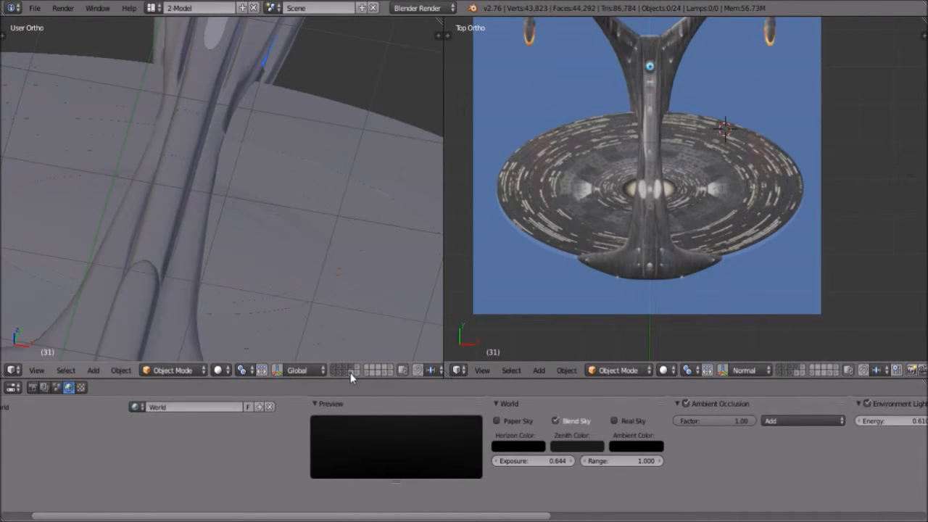
pyautogui.scroll(-3, 635, 185)
pyautogui.moveTo(374, 219); pyautogui.dragTo(267, 237, button='middle')
pyautogui.scroll(2, 266, 235)
pyautogui.scroll(1, 266, 235)
pyautogui.scroll(7, 472, 208)
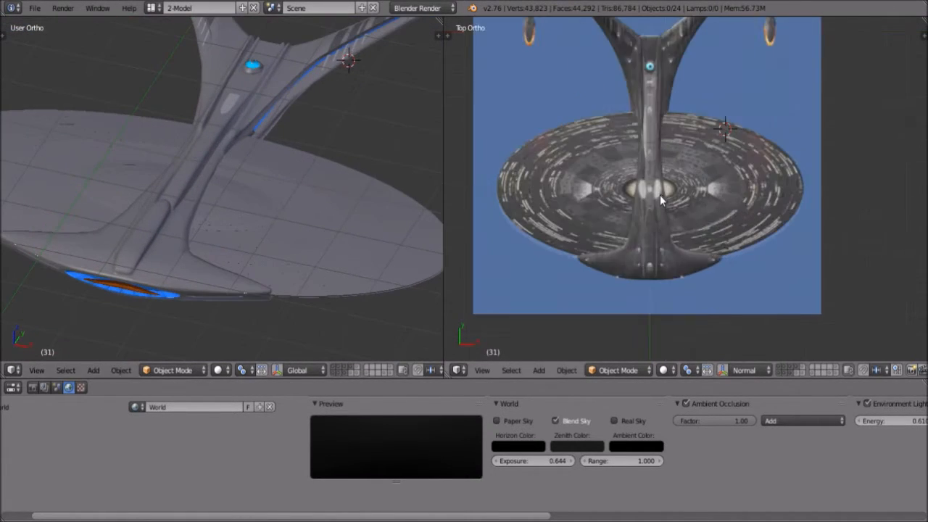
pyautogui.scroll(-4, 472, 208)
pyautogui.moveTo(362, 199); pyautogui.dragTo(314, 216, button='middle')
pyautogui.scroll(2, 196, 270)
pyautogui.rightClick(191, 275)
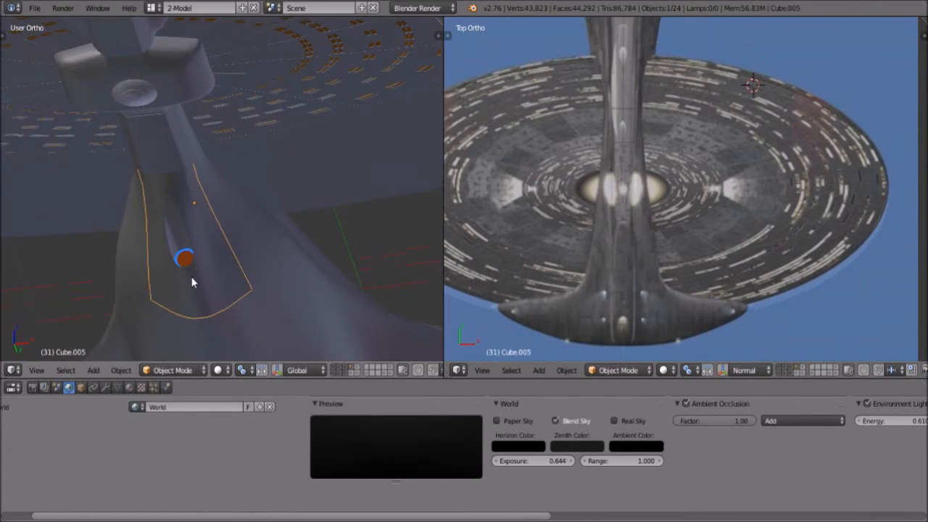
pyautogui.press('g')
pyautogui.rightClick(211, 261)
pyautogui.scroll(-6, 175, 210)
pyautogui.moveTo(226, 149); pyautogui.dragTo(232, 219, button='middle')
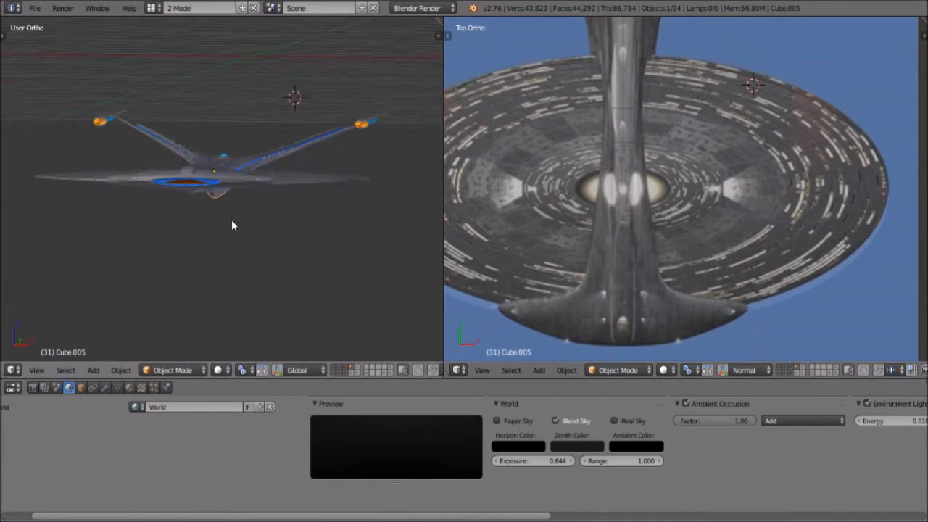
pyautogui.scroll(4, 232, 219)
pyautogui.rightClick(186, 194)
pyautogui.scroll(2, 185, 194)
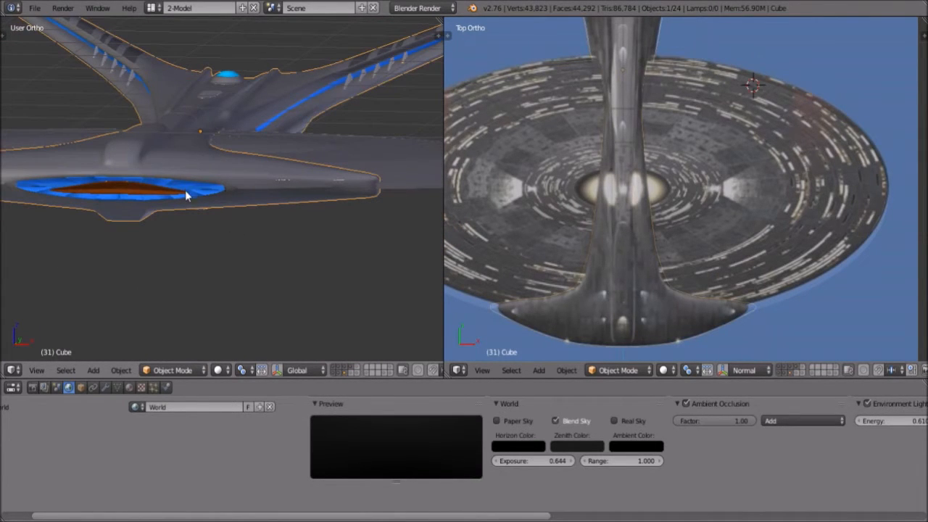
pyautogui.moveTo(256, 172); pyautogui.dragTo(241, 202, button='middle')
pyautogui.moveTo(326, 183); pyautogui.dragTo(246, 251, button='middle')
# Select the saucer disc and compare its outer rim with the outermost window bands in the top reference image.
pyautogui.rightClick(297, 271)
pyautogui.press('g')
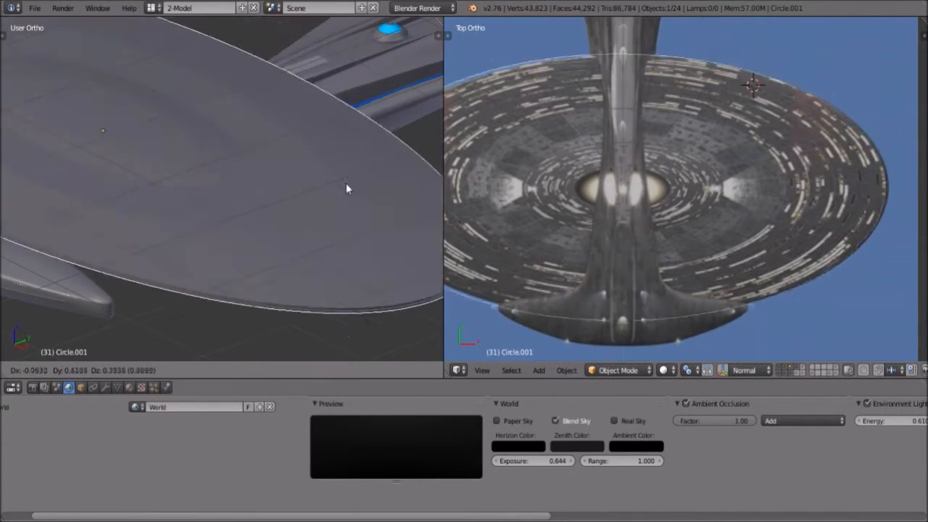
pyautogui.press('Escape')
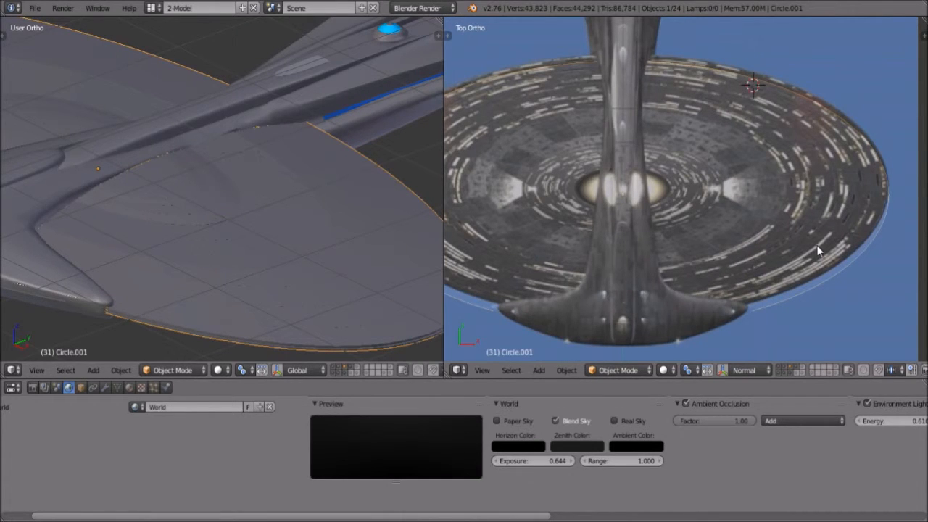
pyautogui.keyDown('shift'); pyautogui.moveTo(842, 254); pyautogui.dragTo(824, 229, button='middle'); pyautogui.keyUp('shift')
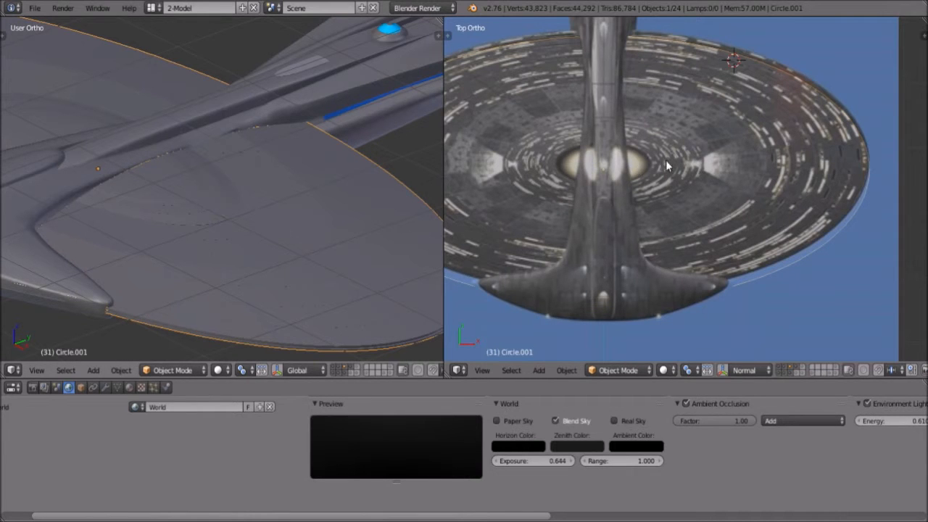
pyautogui.scroll(4, 840, 231)
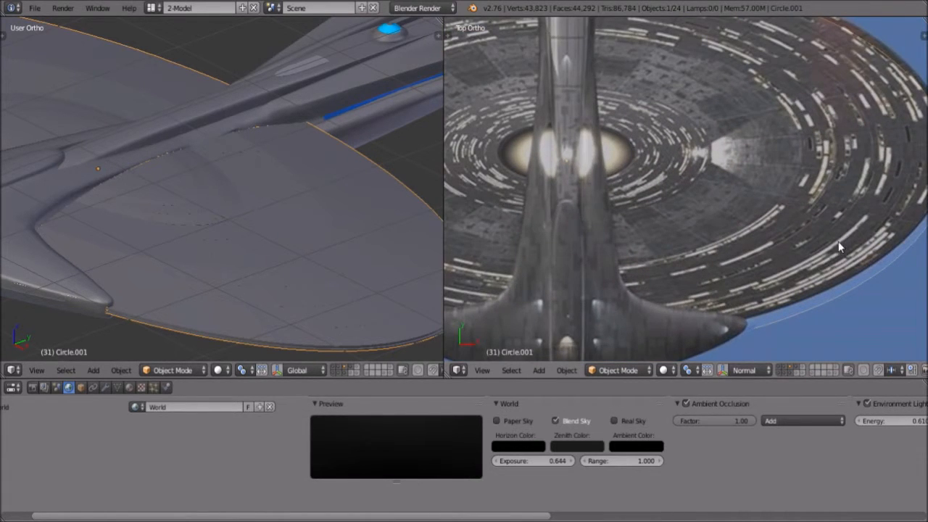
pyautogui.keyDown('shift'); pyautogui.moveTo(886, 259); pyautogui.dragTo(827, 188, button='middle'); pyautogui.keyUp('shift')
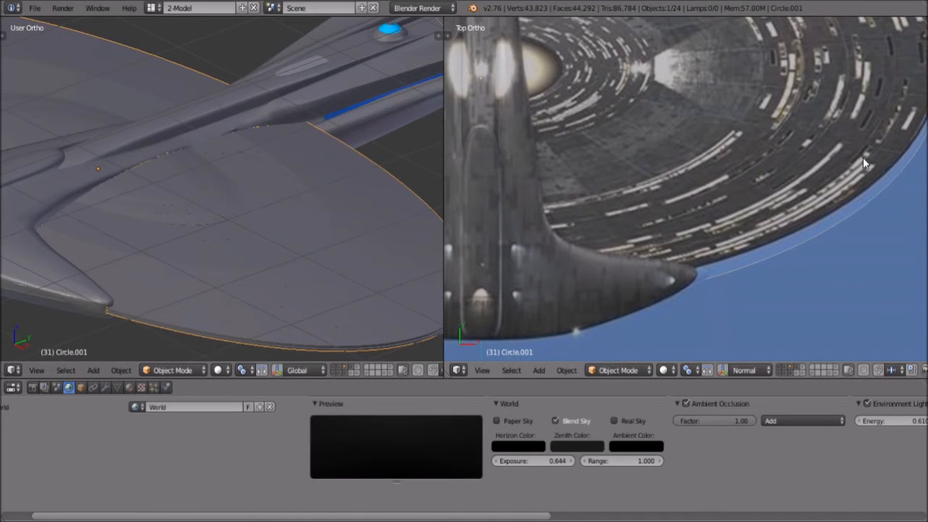
# Show the model from the top and enter Edit Mode on the saucer disc.
pyautogui.moveTo(238, 237); pyautogui.dragTo(44, 354, button='middle')
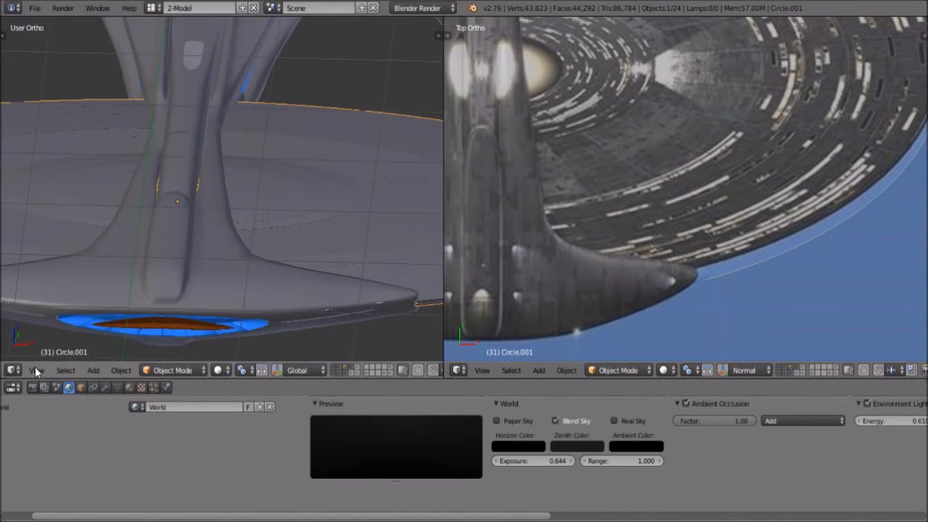
pyautogui.click(36, 370)
pyautogui.click(58, 322)
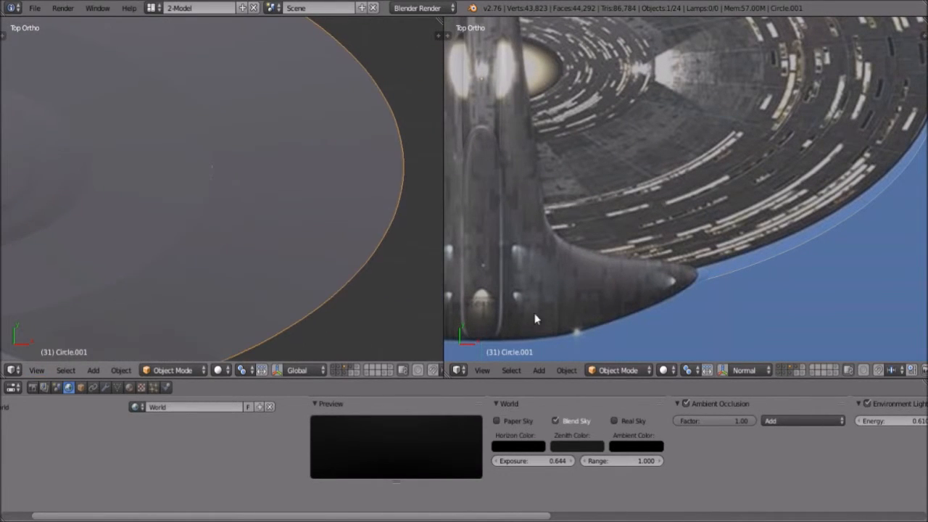
pyautogui.click(197, 370)
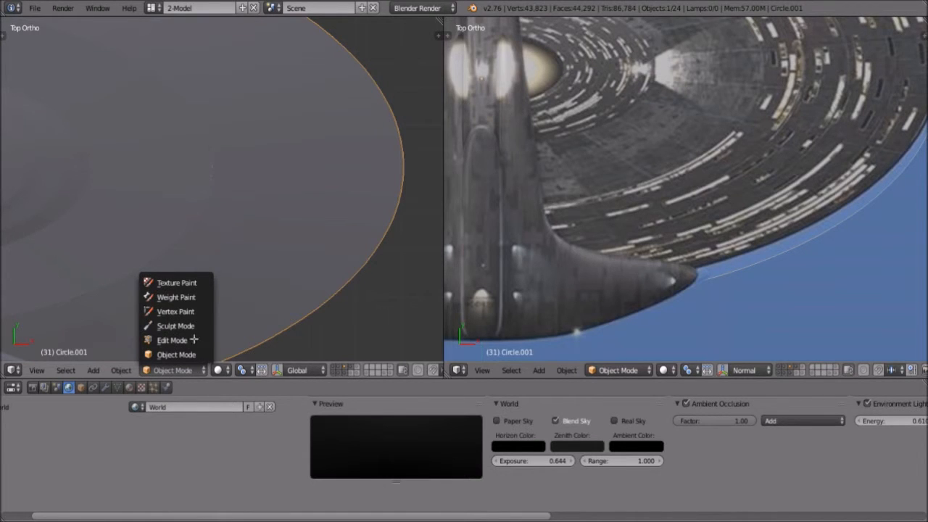
pyautogui.click(174, 340)
# Examine the saucer's concentric edge rings from above and the window faces already modelled on its underside.
pyautogui.keyDown('shift'); pyautogui.moveTo(87, 210); pyautogui.dragTo(218, 239, button='middle'); pyautogui.keyUp('shift')
pyautogui.scroll(3, 218, 239)
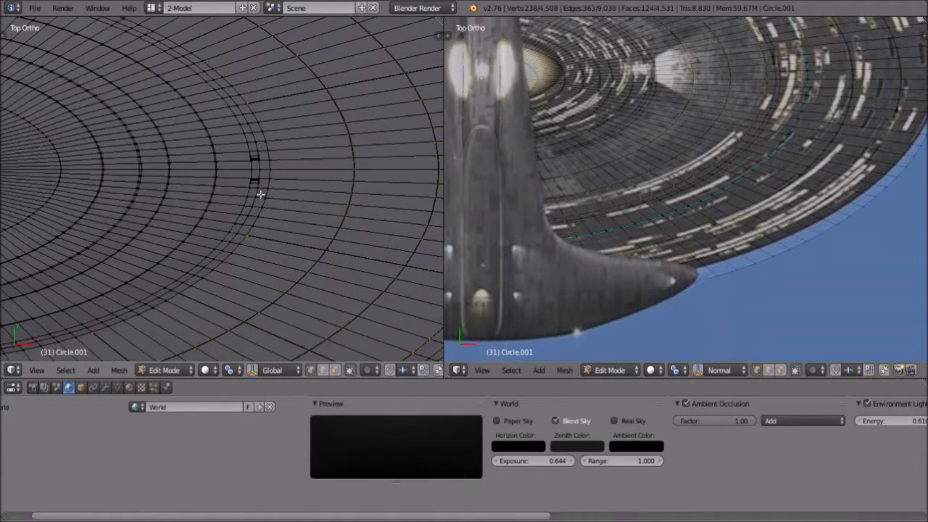
pyautogui.scroll(3, 259, 191)
pyautogui.scroll(-1, 263, 127)
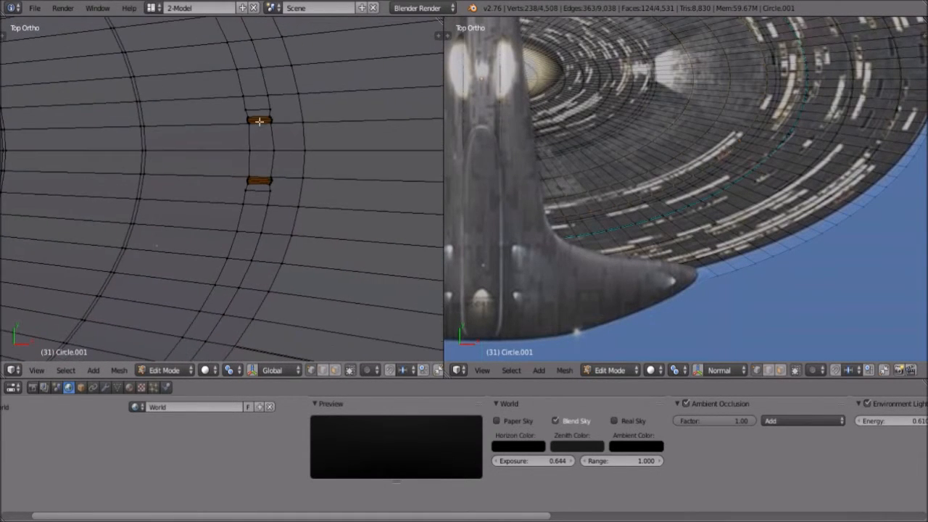
pyautogui.scroll(-1, 313, 134)
pyautogui.scroll(-2, 310, 136)
pyautogui.scroll(-2, 311, 137)
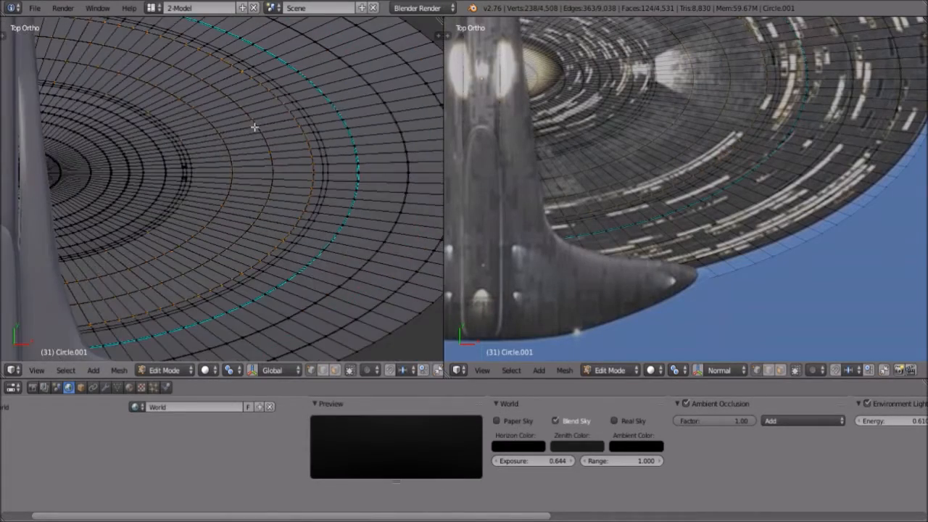
pyautogui.scroll(1, 208, 192)
pyautogui.scroll(-4, 155, 213)
pyautogui.moveTo(280, 300); pyautogui.dragTo(182, 186, button='middle')
pyautogui.scroll(1, 192, 210)
pyautogui.scroll(5, 192, 210)
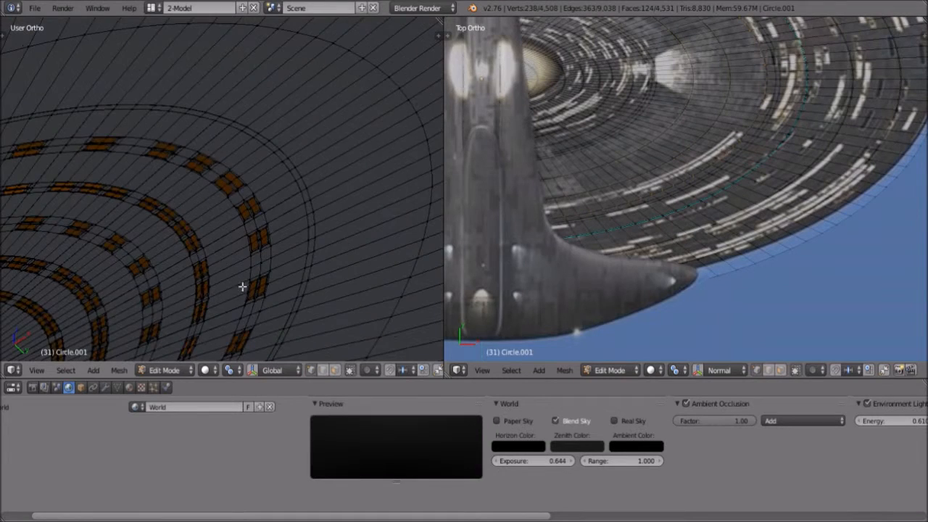
pyautogui.click(36, 370)
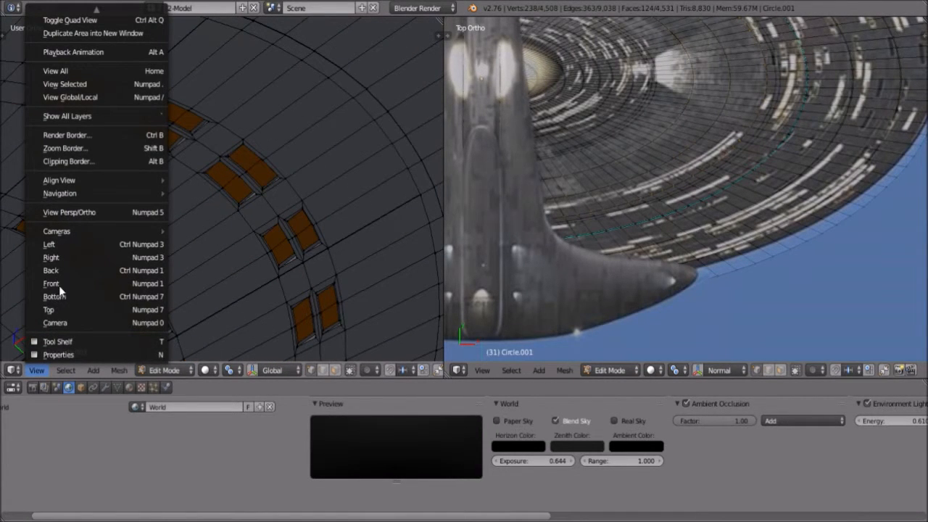
pyautogui.scroll(-5, 296, 195)
pyautogui.moveTo(267, 106); pyautogui.dragTo(288, 218, button='middle')
pyautogui.scroll(5, 288, 219)
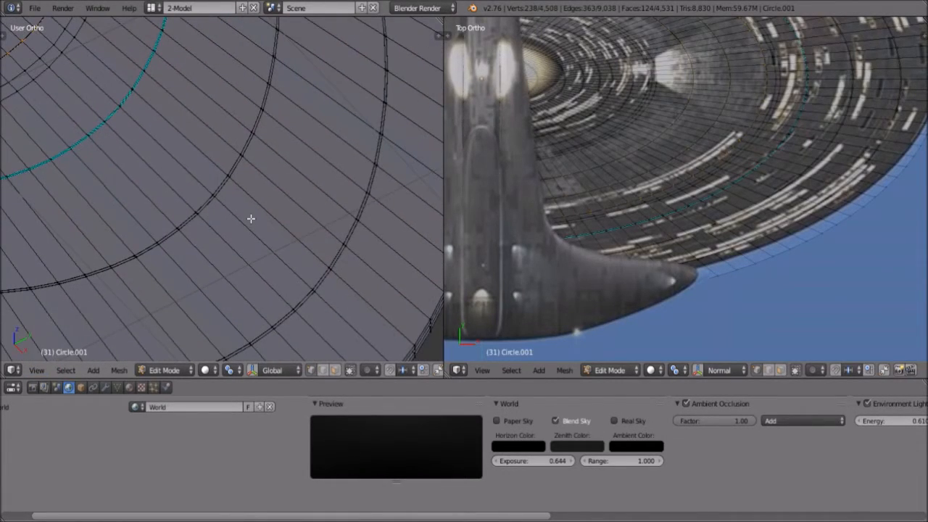
# Add a loop cut between the two outermost double rings of the saucer and slide it by about -0.684 towards the inner one.
pyautogui.hotkey('ctrl', 'r')
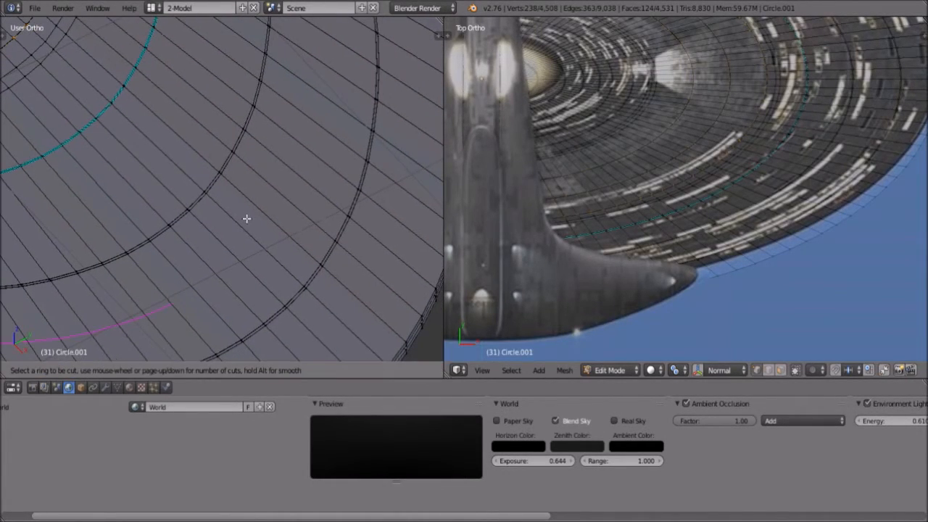
pyautogui.scroll(-4, 181, 217)
pyautogui.click(181, 215)
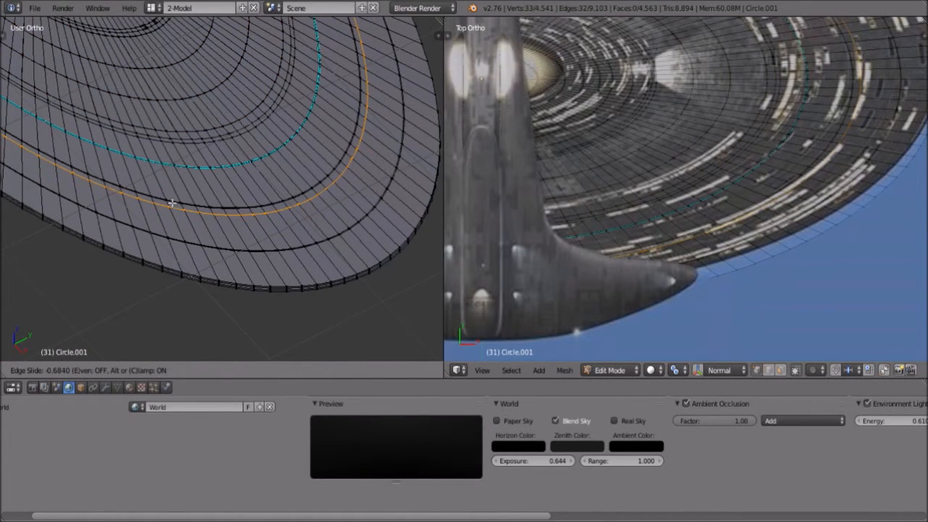
pyautogui.click(172, 203)
pyautogui.scroll(3, 186, 242)
pyautogui.scroll(3, 644, 128)
pyautogui.scroll(-2, 644, 128)
pyautogui.keyDown('shift'); pyautogui.moveTo(645, 128); pyautogui.dragTo(634, 195, button='middle'); pyautogui.keyUp('shift')
pyautogui.scroll(2, 633, 195)
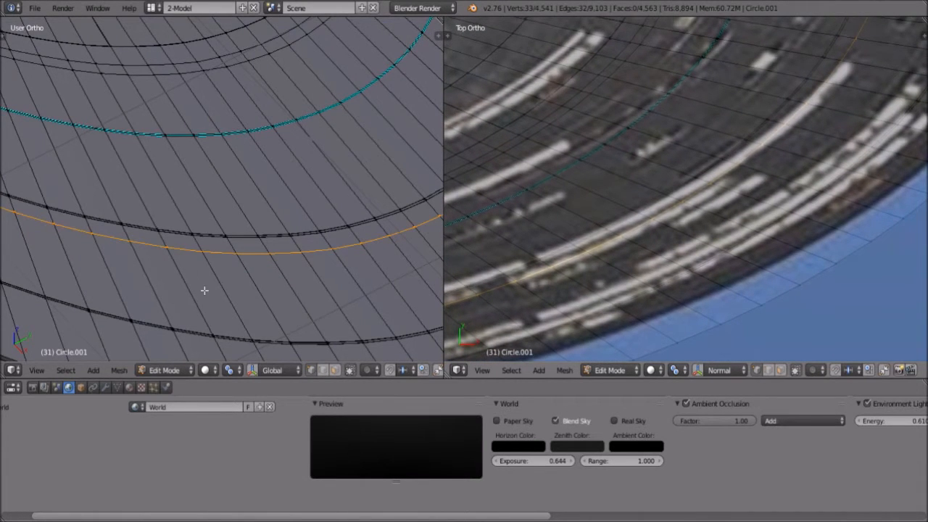
# Switch to face selection and select four adjoining faces in the narrow strip between the new loop and the inner double ring.
pyautogui.scroll(3, 205, 290)
pyautogui.click(334, 369)
pyautogui.moveTo(320, 296); pyautogui.dragTo(280, 292, button='right')
pyautogui.rightClick(279, 294)
pyautogui.rightClick(263, 290)
pyautogui.keyDown('shift'); pyautogui.rightClick(232, 290); pyautogui.keyUp('shift')
pyautogui.keyDown('shift'); pyautogui.rightClick(326, 286); pyautogui.keyUp('shift')
pyautogui.keyDown('shift'); pyautogui.rightClick(367, 295); pyautogui.keyUp('shift')
pyautogui.scroll(-2, 366, 295)
pyautogui.keyDown('shift'); pyautogui.moveTo(367, 295); pyautogui.dragTo(328, 292, button='middle'); pyautogui.keyUp('shift')
# Extrude the four selected faces in place and scale them to about 0.9 to form an inset window outline.
pyautogui.press('e')
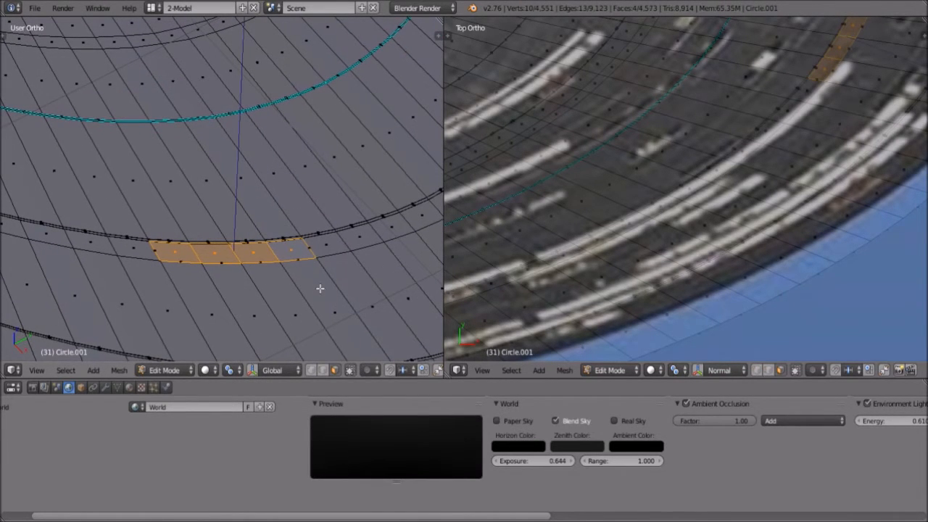
pyautogui.press('s')
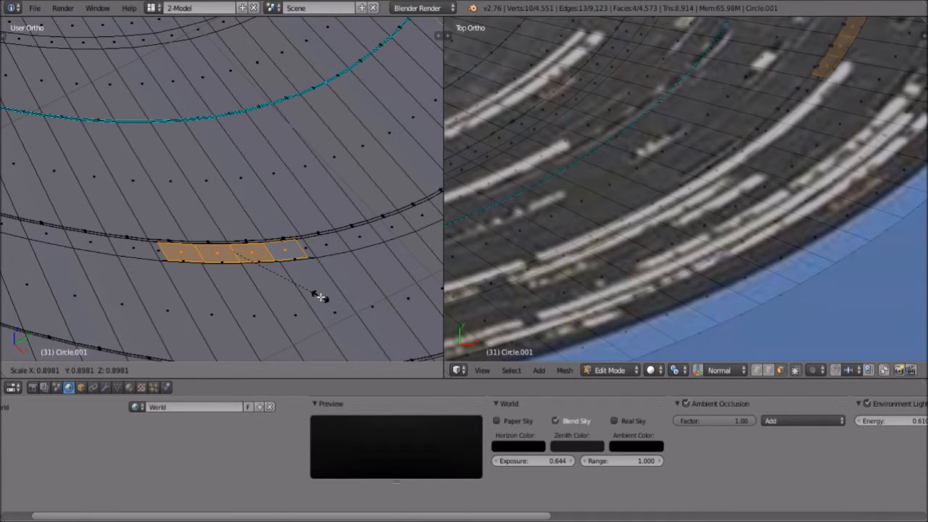
pyautogui.click(320, 297)
pyautogui.scroll(4, 259, 238)
pyautogui.scroll(-1, 292, 286)
pyautogui.keyDown('shift'); pyautogui.moveTo(288, 273); pyautogui.dragTo(255, 177, button='middle'); pyautogui.keyUp('shift')
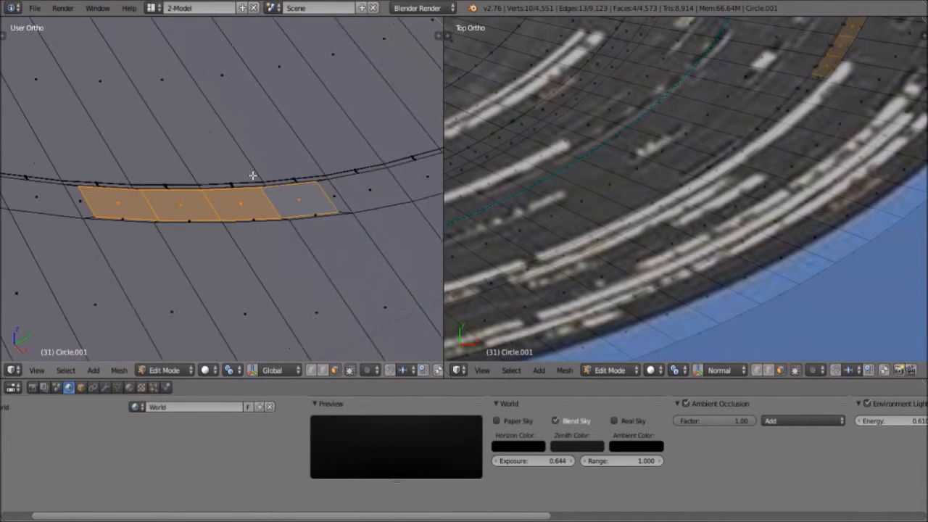
pyautogui.scroll(3, 254, 186)
pyautogui.scroll(1, 265, 226)
# Extrude the inset window faces about 0.003 along their normals to recess them, and return to Object Mode.
pyautogui.press('e')
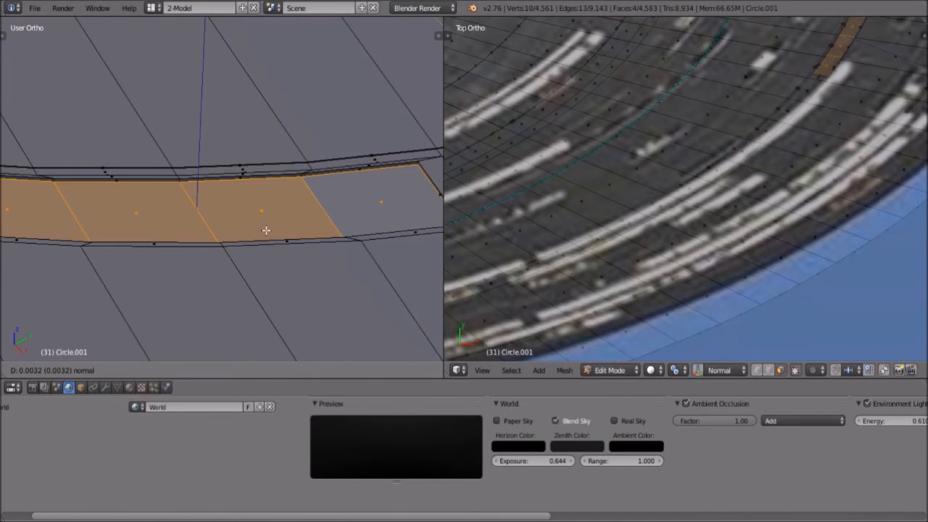
pyautogui.click(265, 229)
pyautogui.scroll(-4, 210, 339)
pyautogui.click(190, 370)
pyautogui.click(171, 354)
# Frame the recessed window strip near the saucer's edge and display it with rendered viewport shading.
pyautogui.scroll(-3, 260, 264)
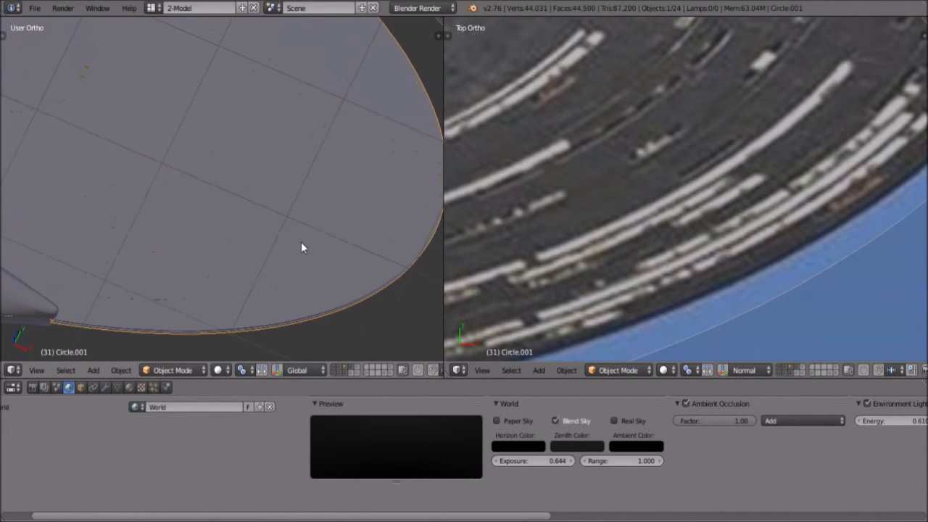
pyautogui.moveTo(280, 259); pyautogui.dragTo(250, 252, button='middle')
pyautogui.scroll(7, 261, 246)
pyautogui.scroll(-7, 283, 257)
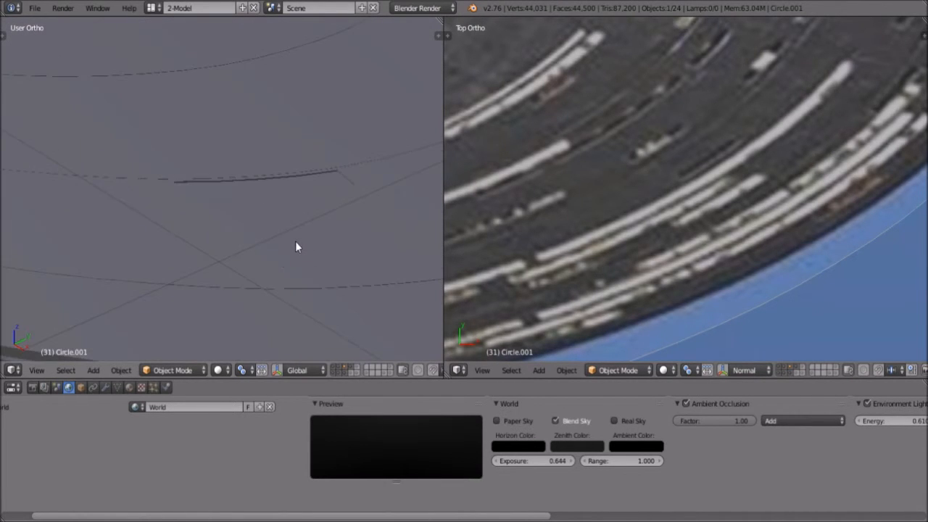
pyautogui.click(221, 369)
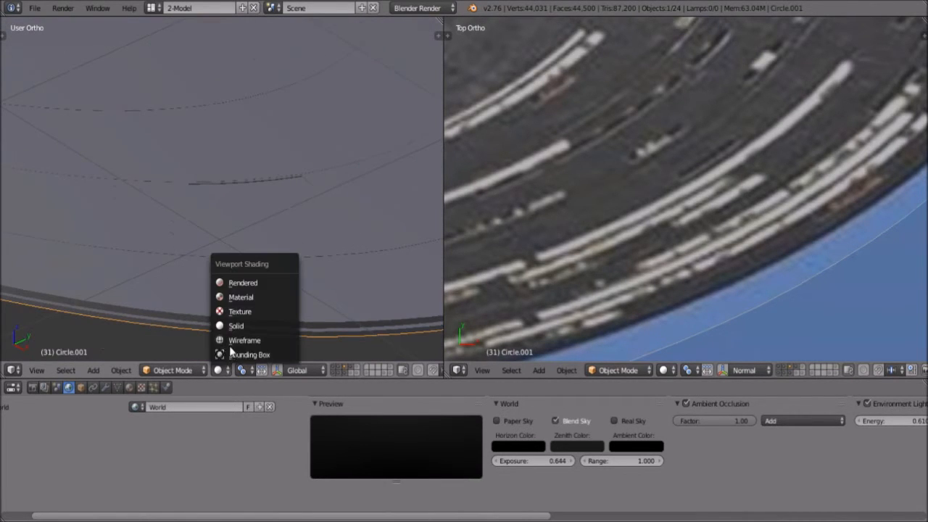
pyautogui.click(244, 284)
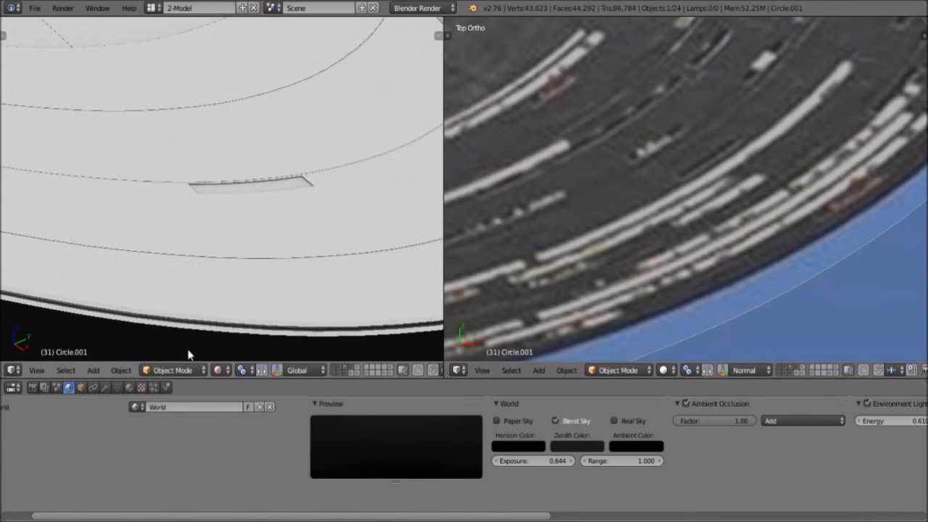
# Hide the Cube.005 object near the saucer's edge and return the perspective view to solid shading.
pyautogui.rightClick(270, 310)
pyautogui.rightClick(271, 309)
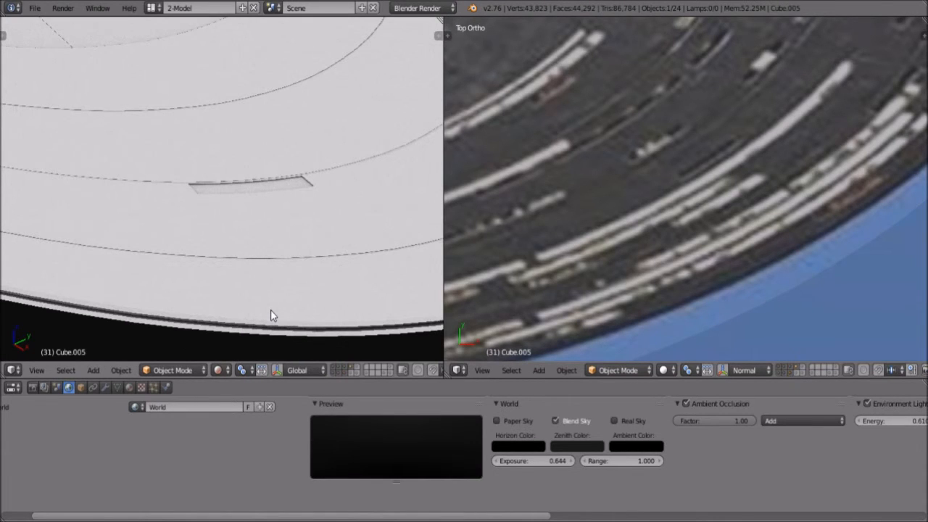
pyautogui.press('h')
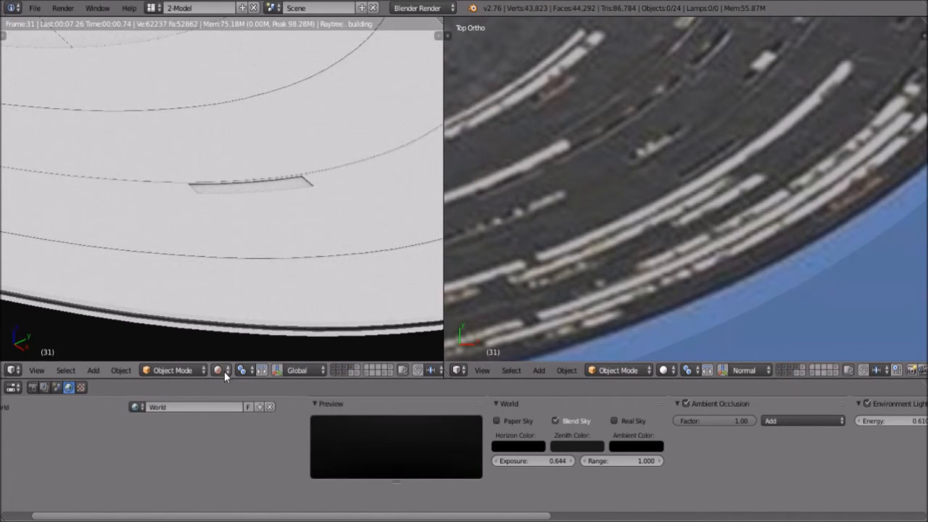
pyautogui.click(224, 371)
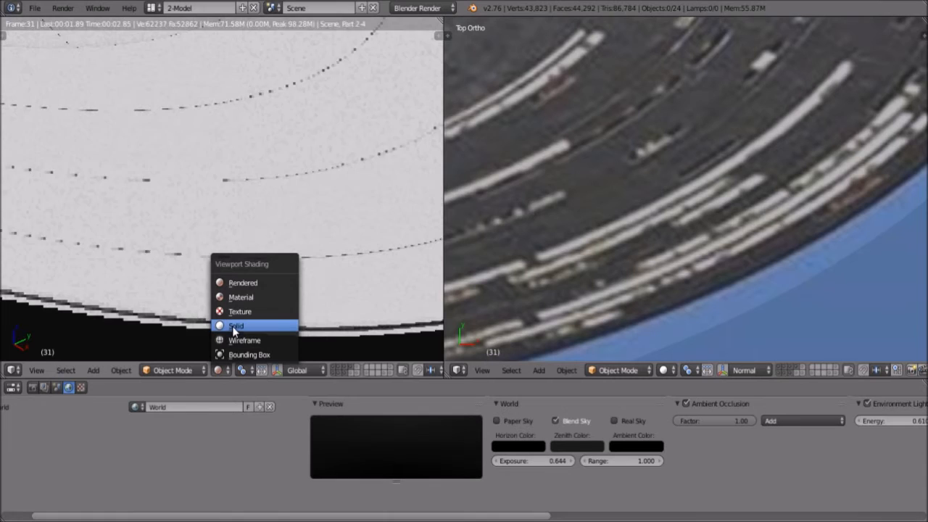
pyautogui.click(236, 326)
# Examine the whole starship model from the front, below and above, including the saucer, engineering hull and nacelles.
pyautogui.scroll(-11, 182, 272)
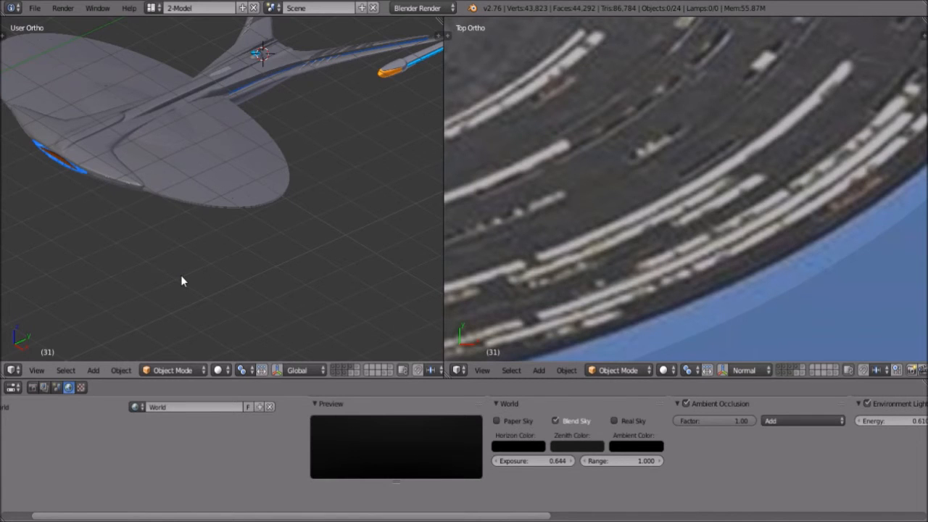
pyautogui.scroll(-2, 181, 276)
pyautogui.moveTo(183, 275); pyautogui.dragTo(158, 131, button='middle')
pyautogui.scroll(6, 217, 227)
pyautogui.scroll(-10, 174, 156)
pyautogui.moveTo(226, 177); pyautogui.dragTo(250, 263, button='middle')
pyautogui.scroll(8, 239, 246)
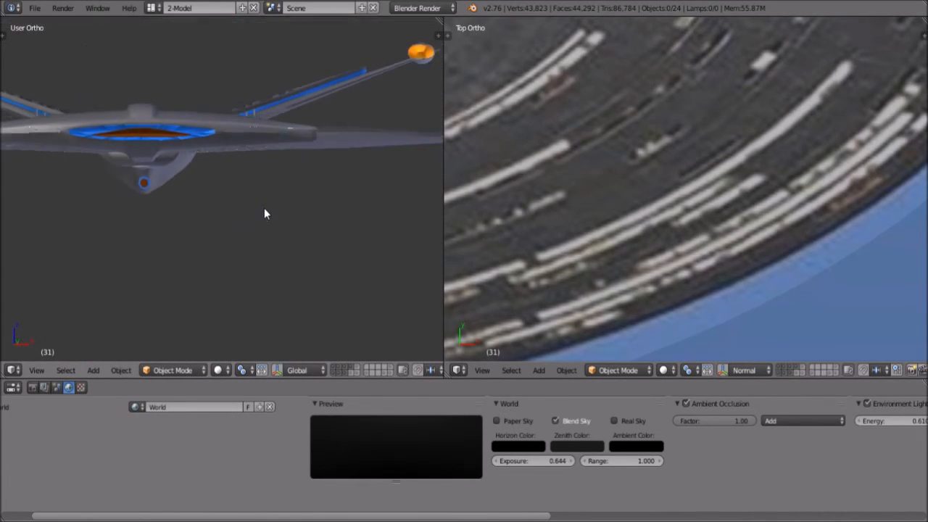
pyautogui.moveTo(271, 230); pyautogui.dragTo(272, 229, button='middle')
pyautogui.scroll(-6, 267, 230)
pyautogui.scroll(5, 276, 239)
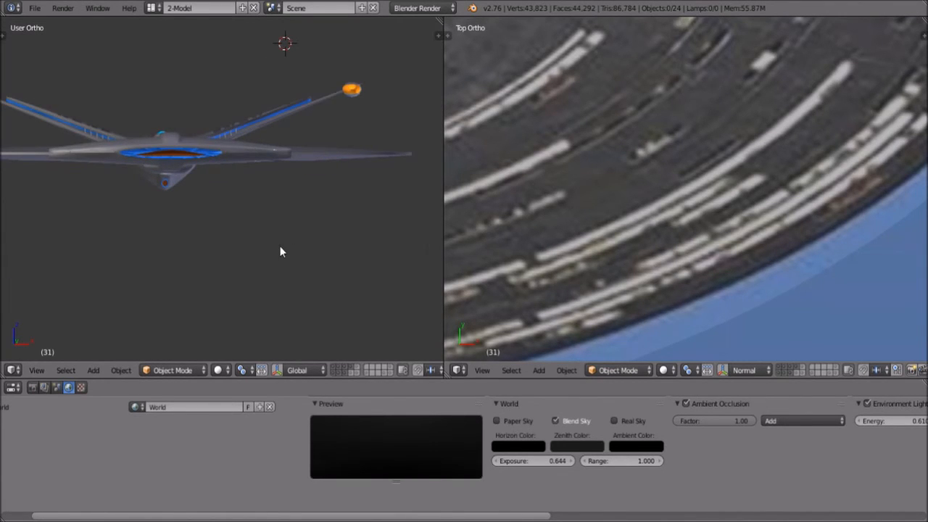
pyautogui.moveTo(281, 234); pyautogui.dragTo(246, 195, button='middle')
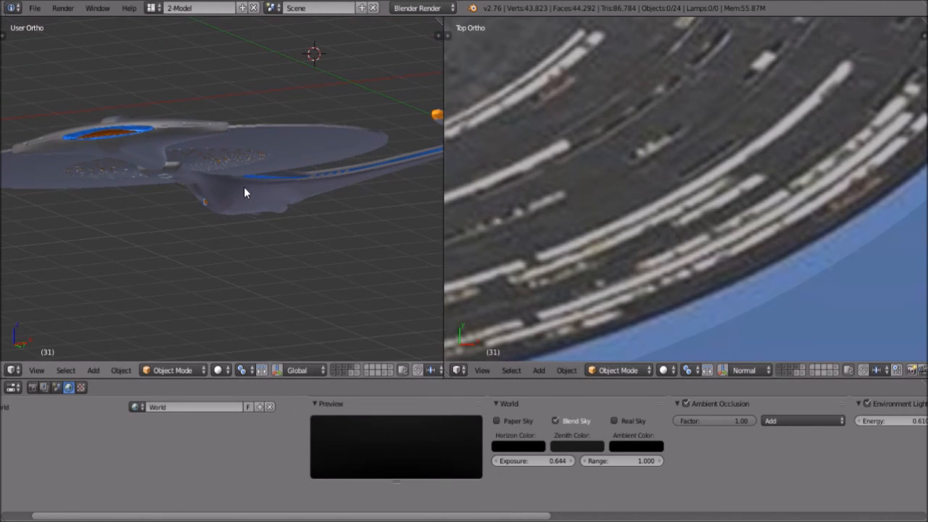
pyautogui.moveTo(172, 242); pyautogui.dragTo(348, 183, button='middle')
pyautogui.scroll(-5, 321, 184)
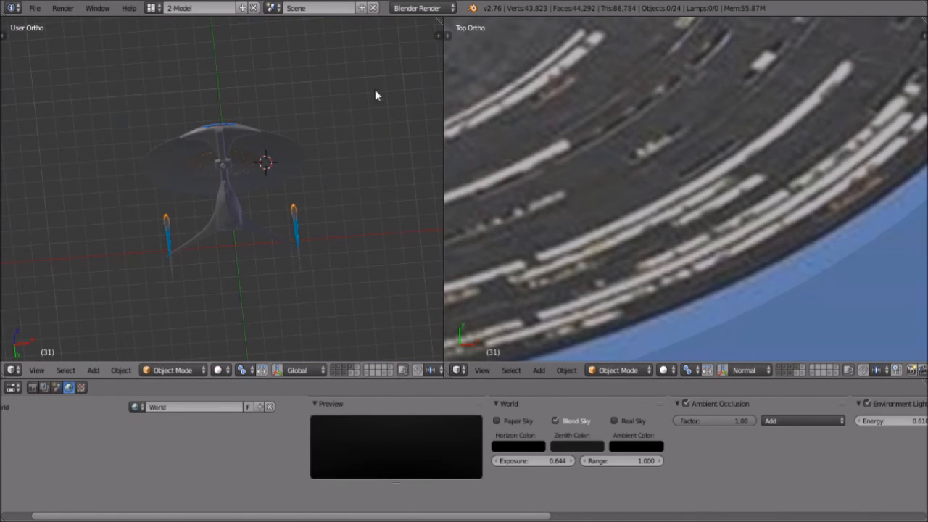
pyautogui.moveTo(374, 148); pyautogui.dragTo(287, 249, button='middle')
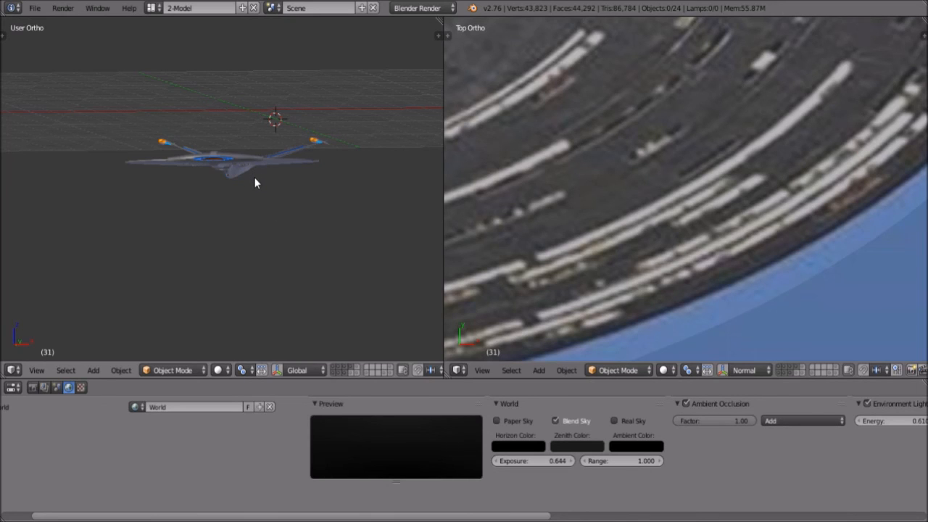
pyautogui.moveTo(254, 178); pyautogui.dragTo(281, 222, button='middle')
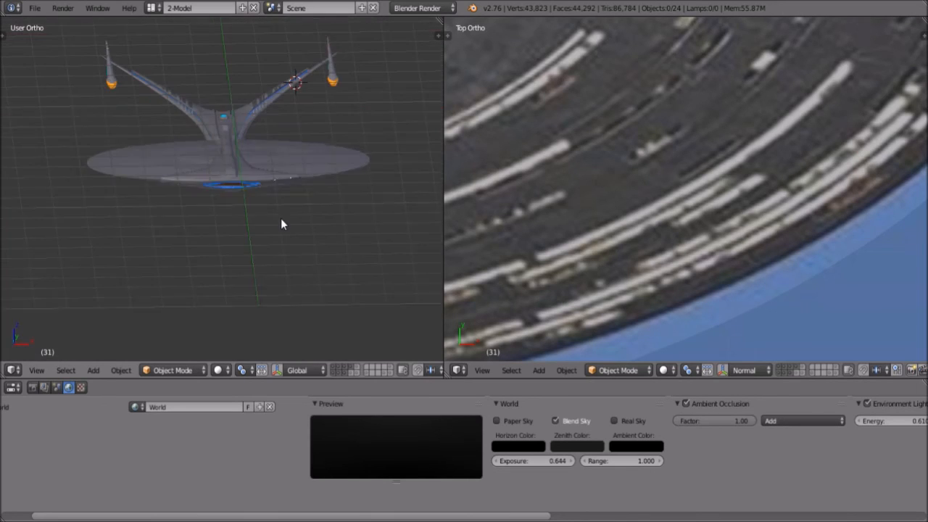